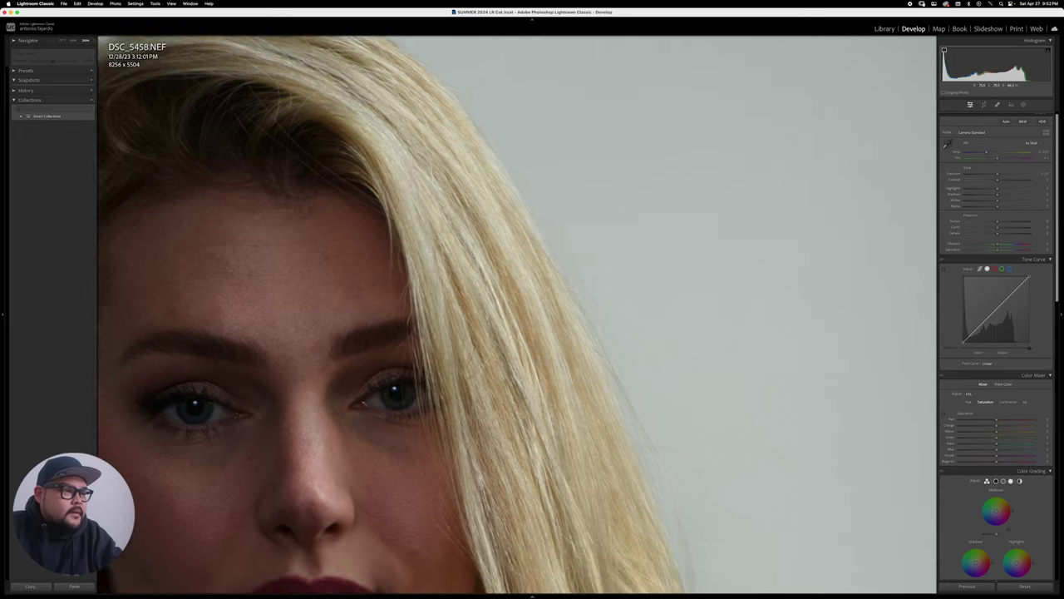
Step: Fit the whole portrait in view, raise its Exposure slightly and lift the Shadows a little
key(z)
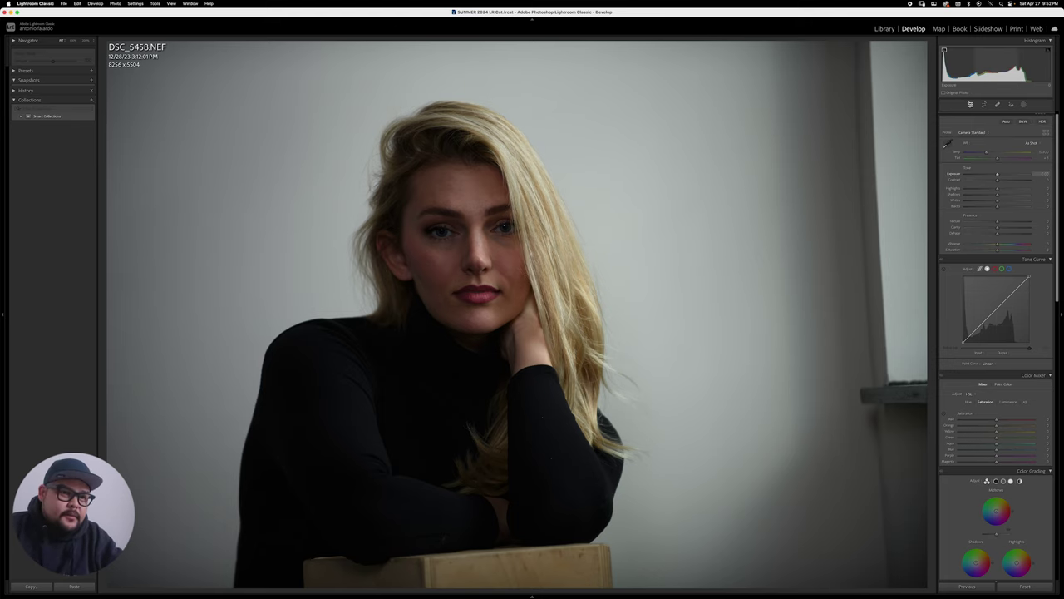
drag(998, 174, 1002, 174)
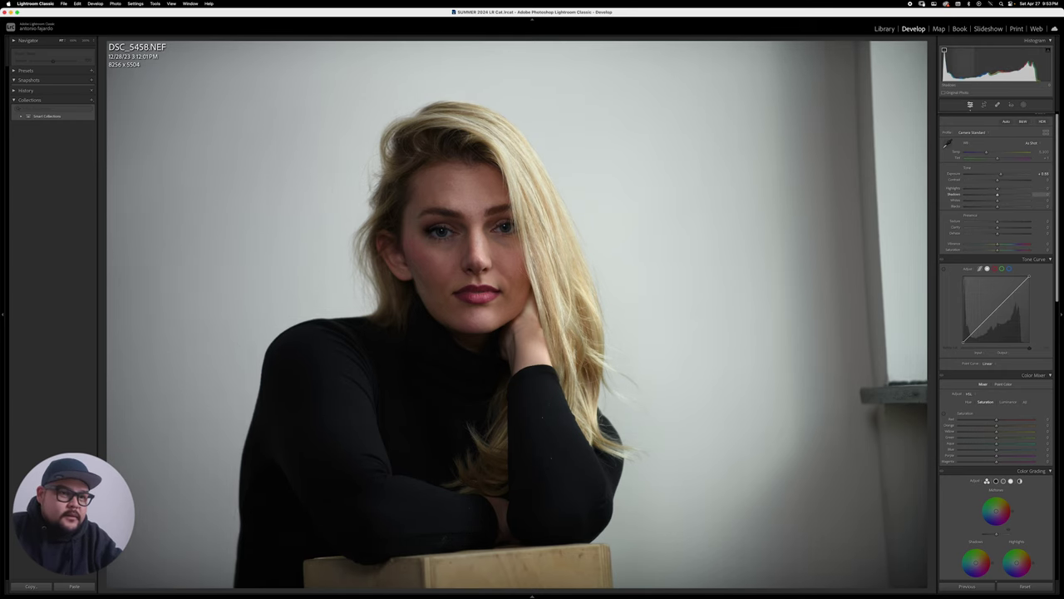
drag(997, 194, 1002, 194)
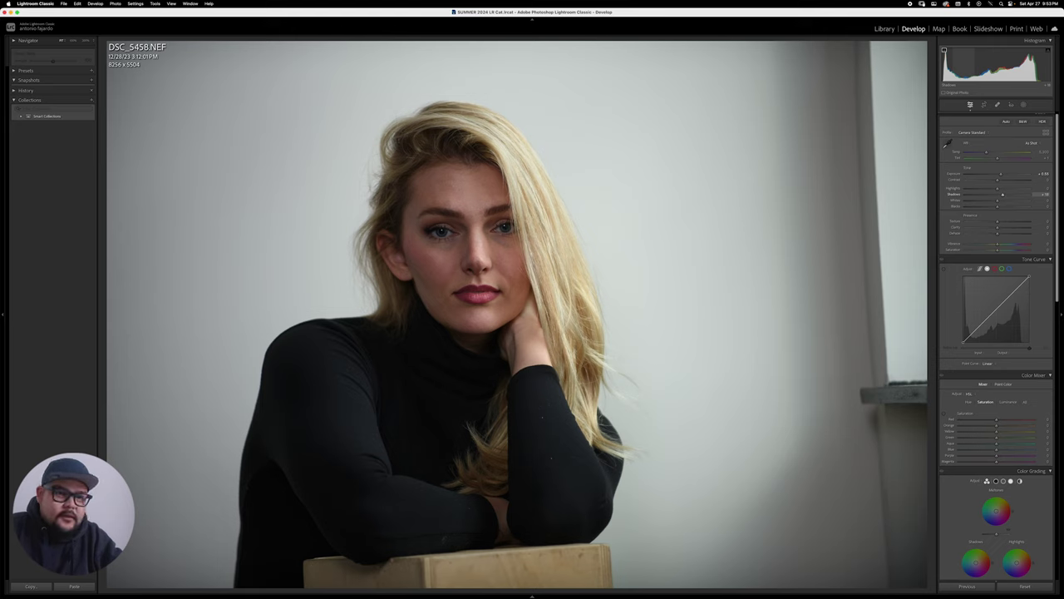
Step: Lower the Blacks very slightly and add a small amount of Clarity to the portrait
drag(997, 207, 993, 205)
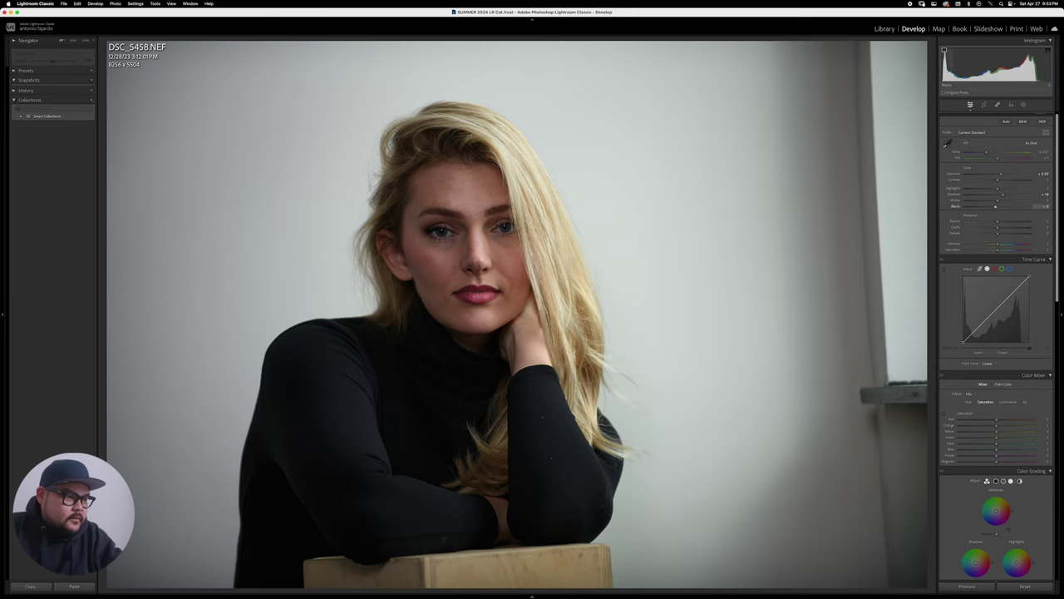
mouse_move(995, 205)
mouse_down()
mouse_move(977, 205)
mouse_move(997, 206)
mouse_up()
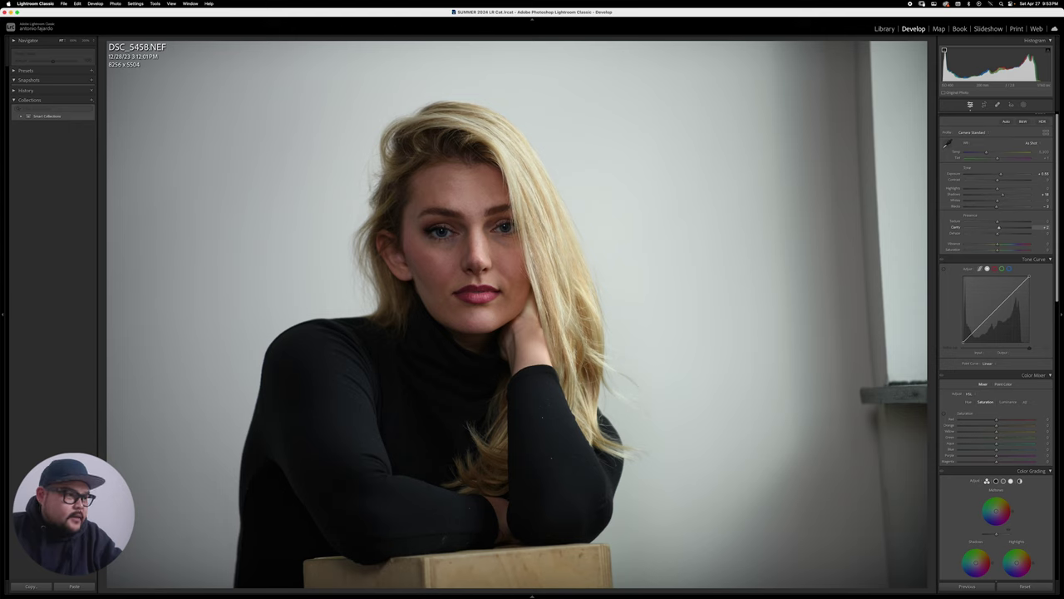
drag(999, 227, 998, 226)
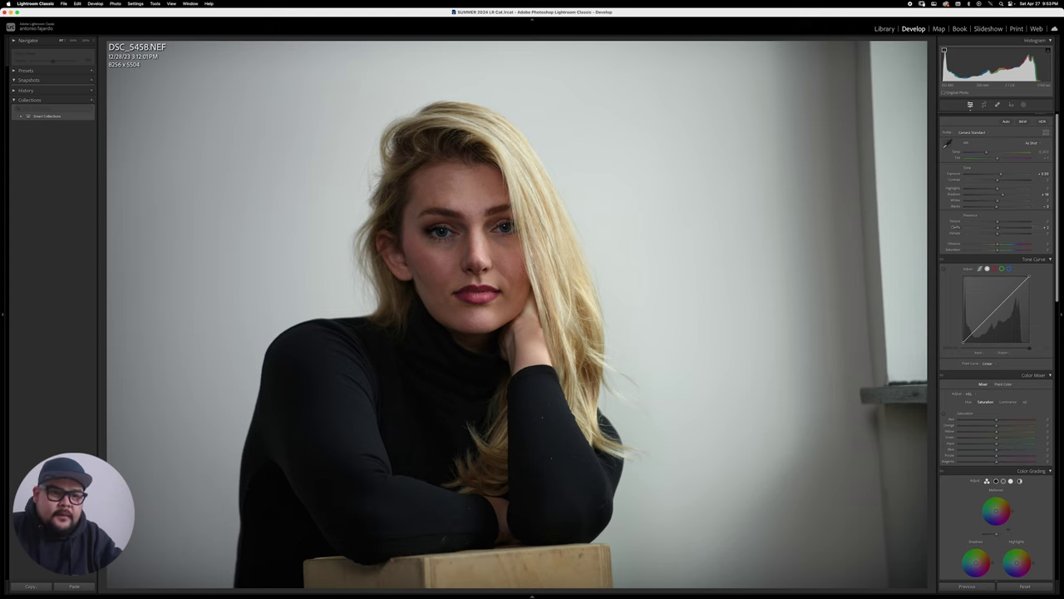
Step: Enable lens profile corrections for the portrait and turn on chromatic aberration removal
scroll(996, 345, down, 10)
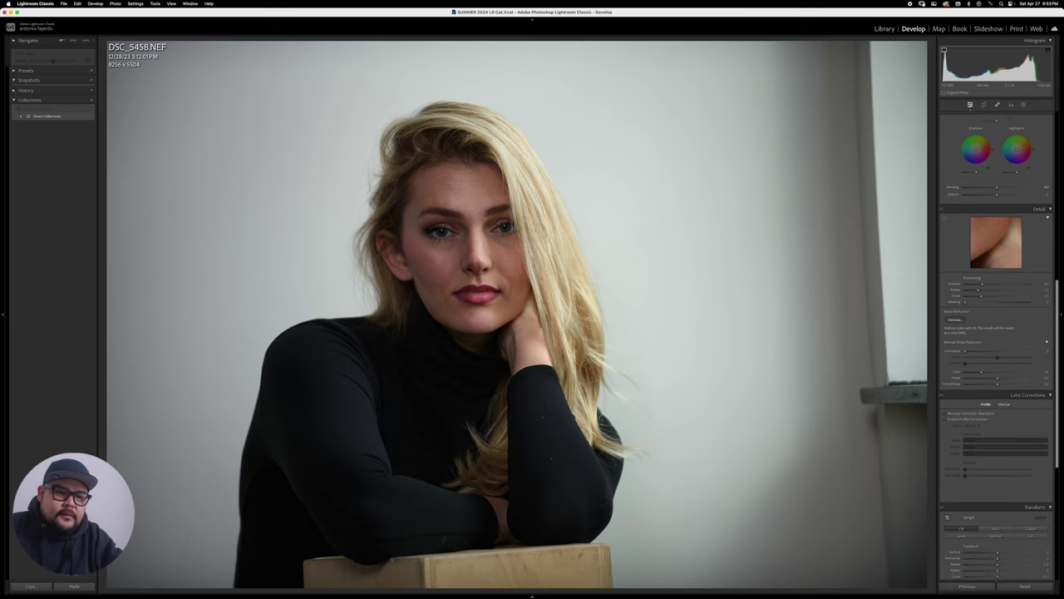
scroll(997, 345, down, 6)
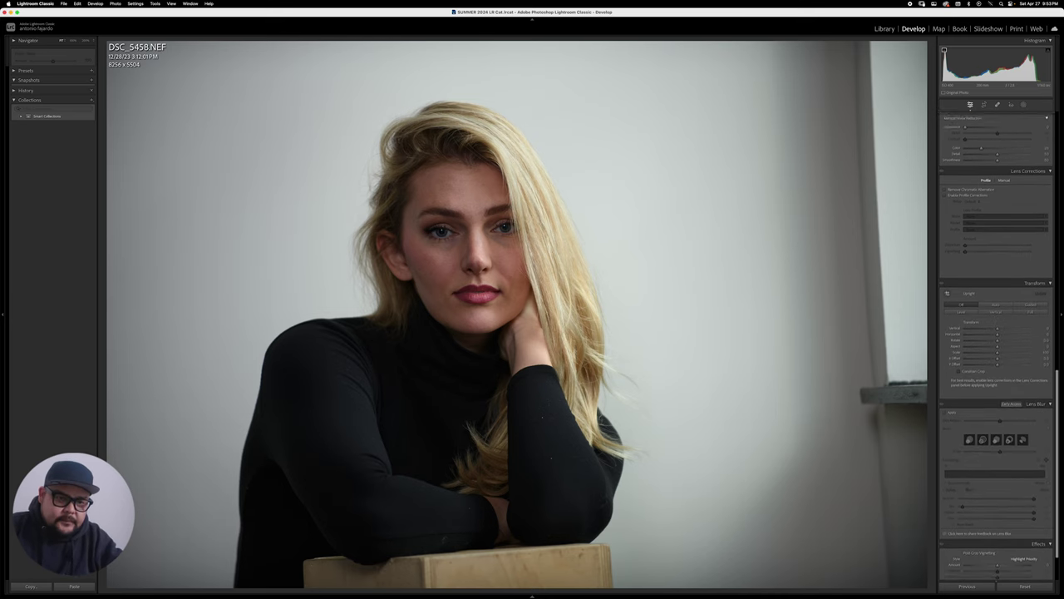
scroll(996, 345, down, 2)
scroll(996, 345, up, 6)
scroll(996, 345, down, 2)
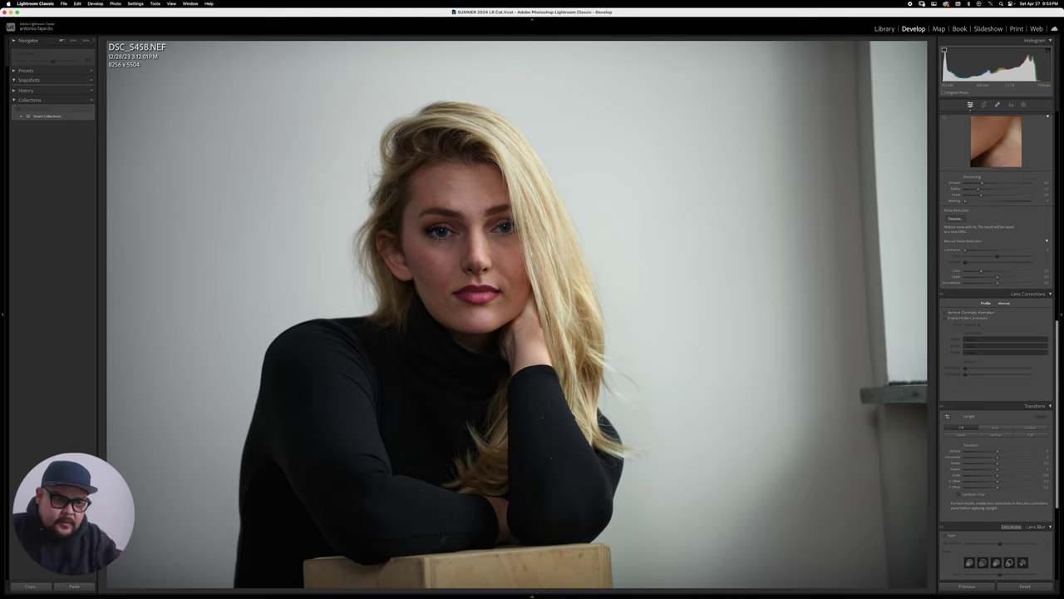
click(1004, 303)
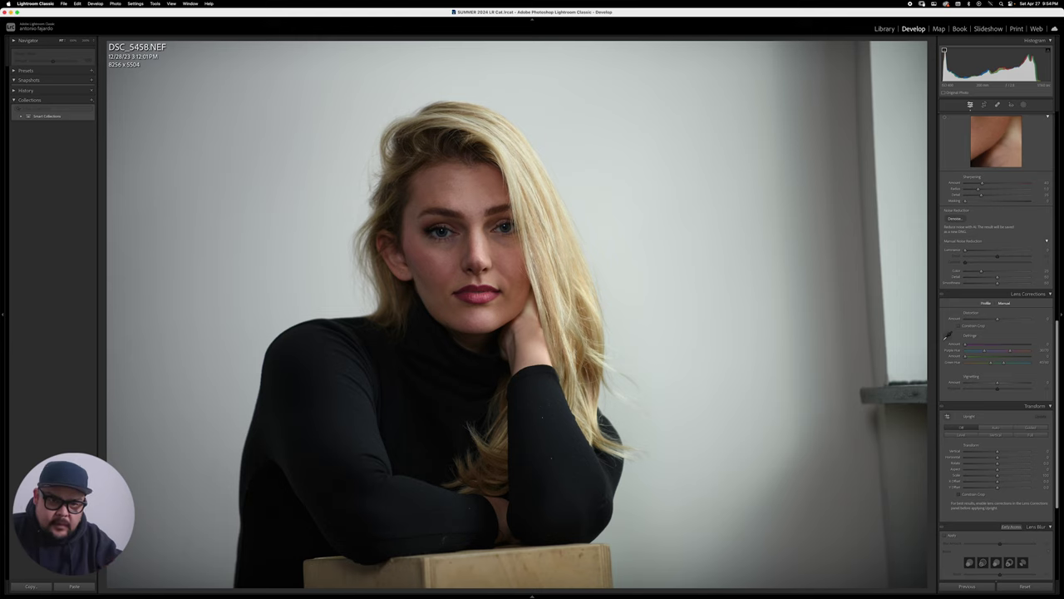
click(986, 304)
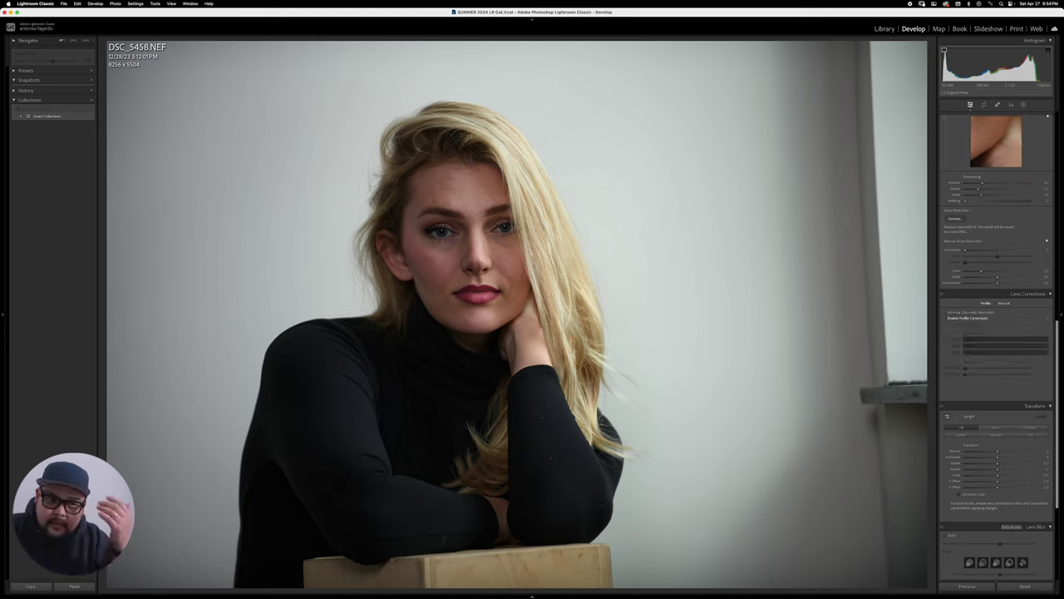
click(964, 317)
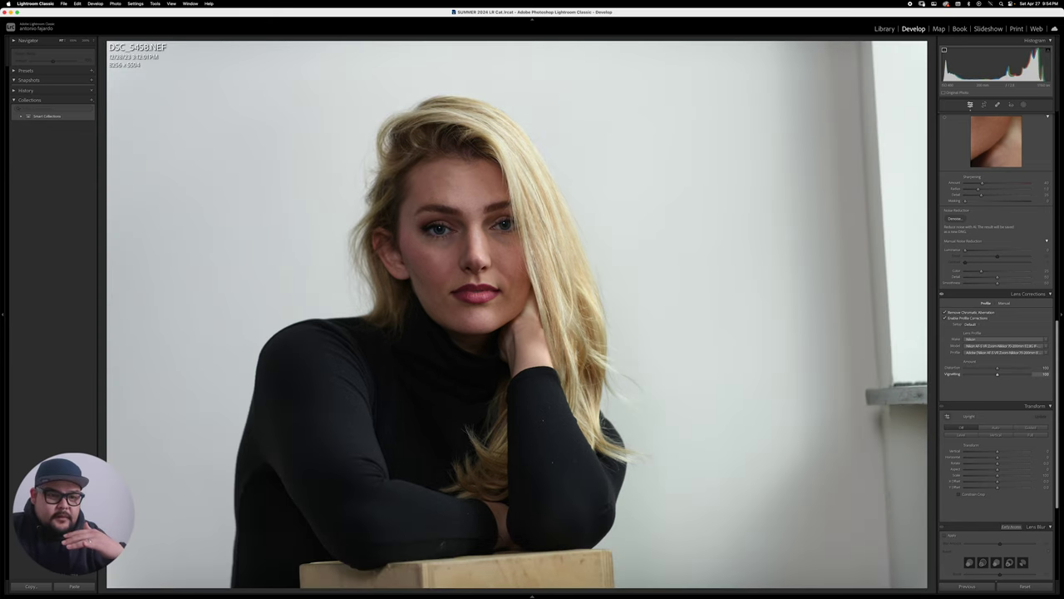
Step: Reduce the lens profile's vignetting correction to about half and set its distortion correction to 0
drag(997, 373, 983, 374)
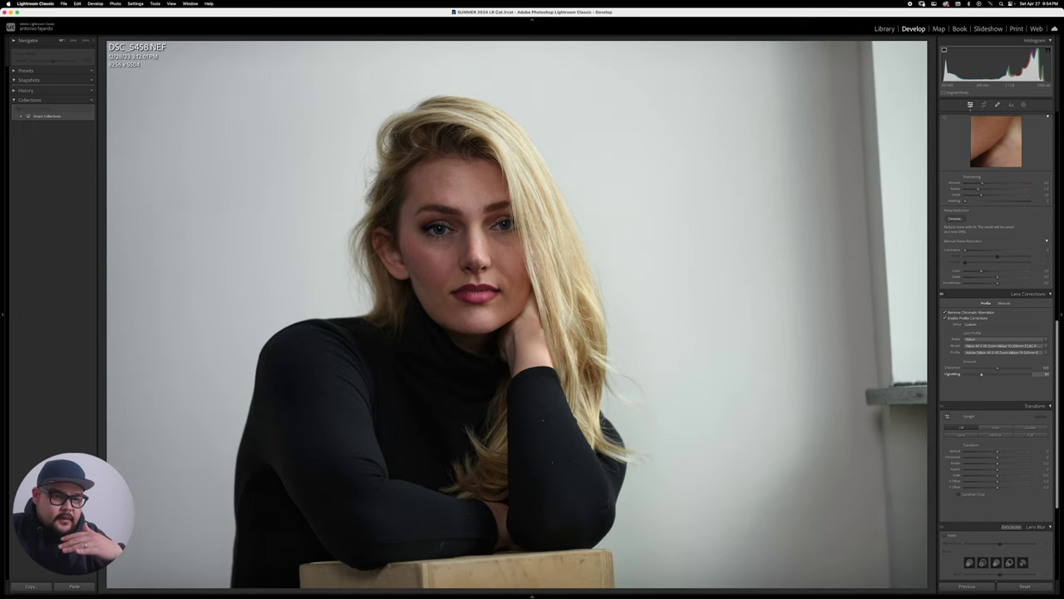
drag(997, 367, 965, 367)
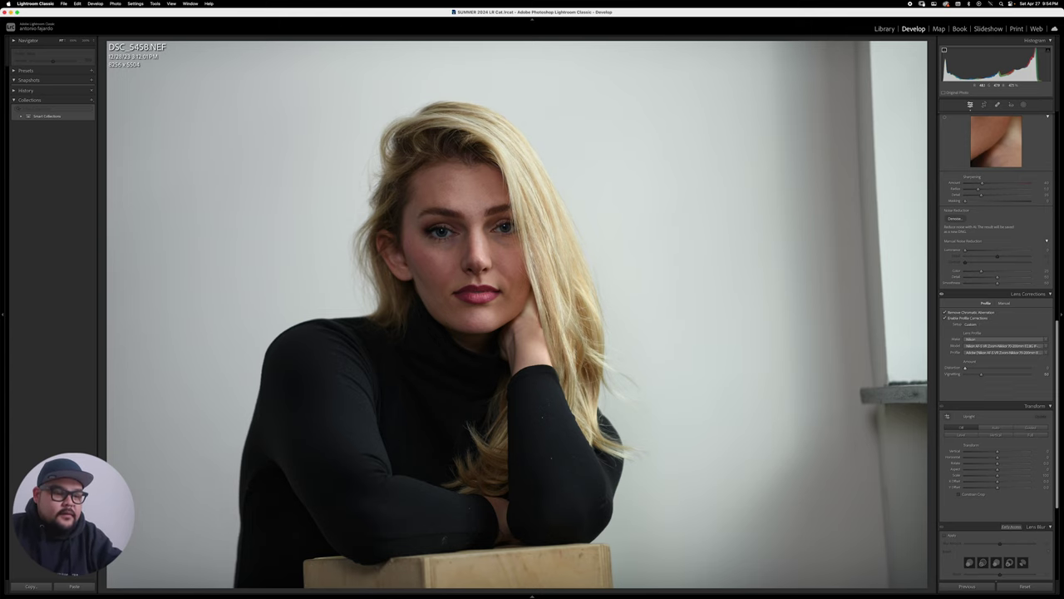
key(backslash)
key(c)
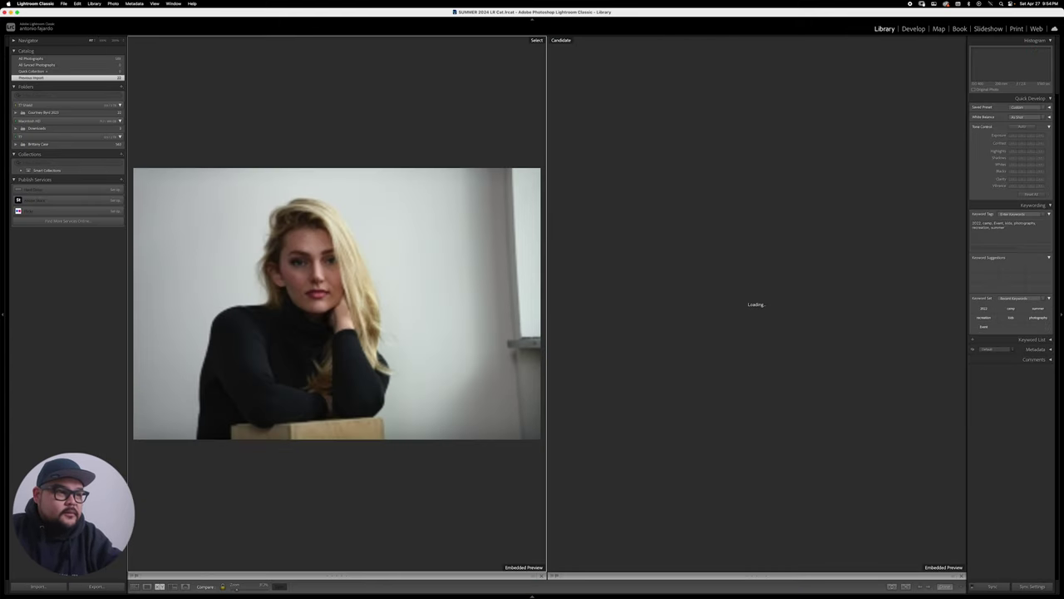
key(e)
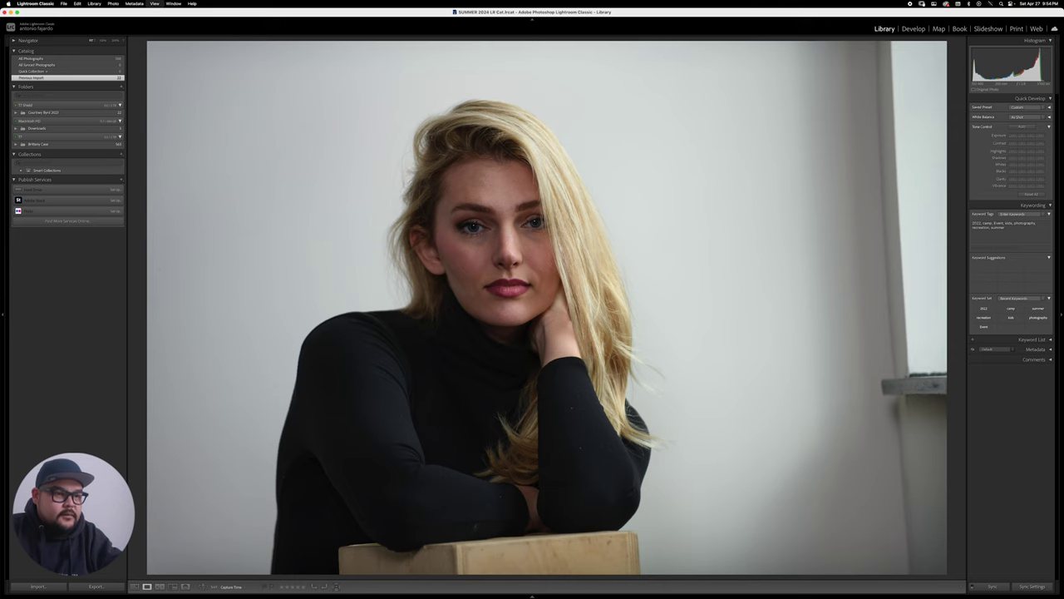
Step: Show the crop grid over the portrait and apply a slight negative Vertical perspective correction
key(r)
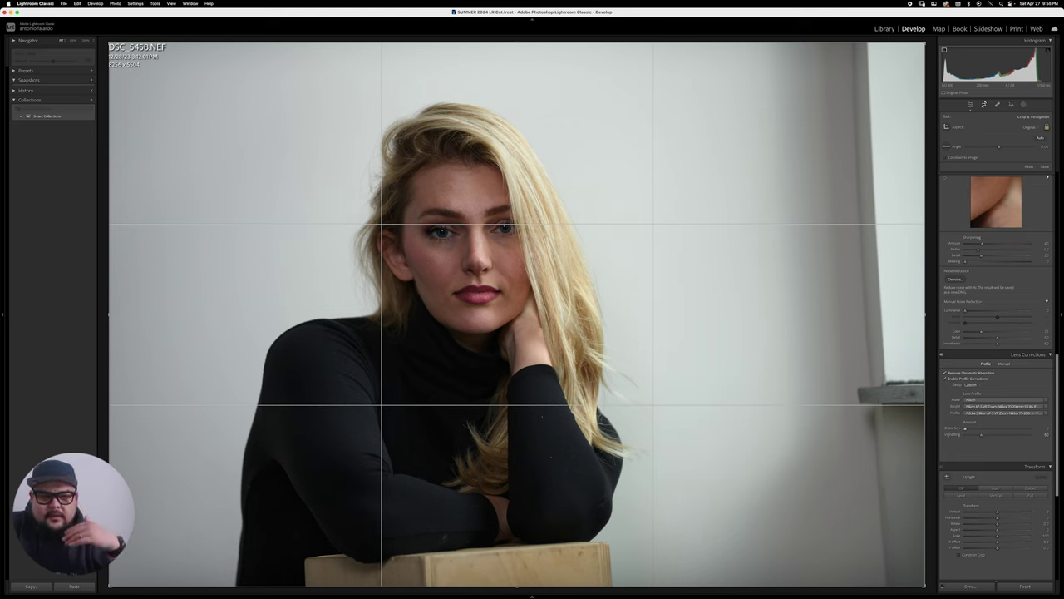
scroll(997, 374, down, 5)
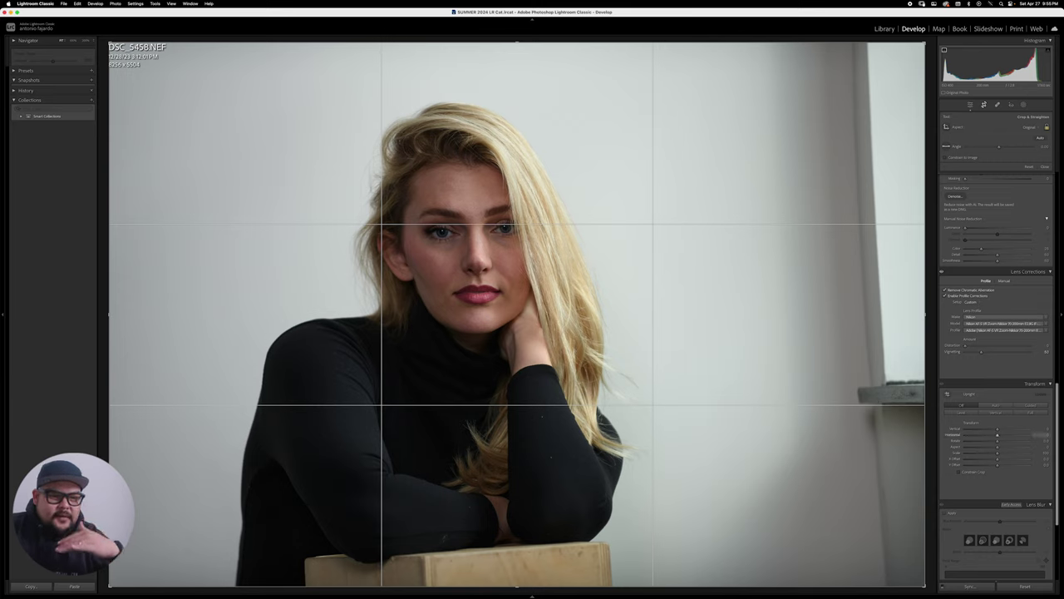
drag(998, 434, 992, 429)
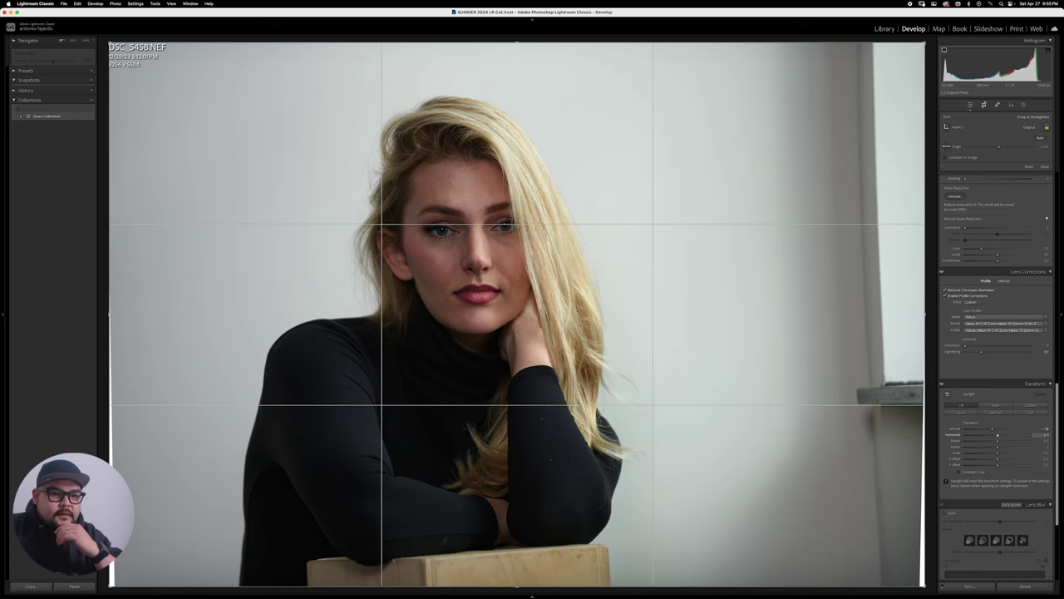
drag(997, 434, 996, 434)
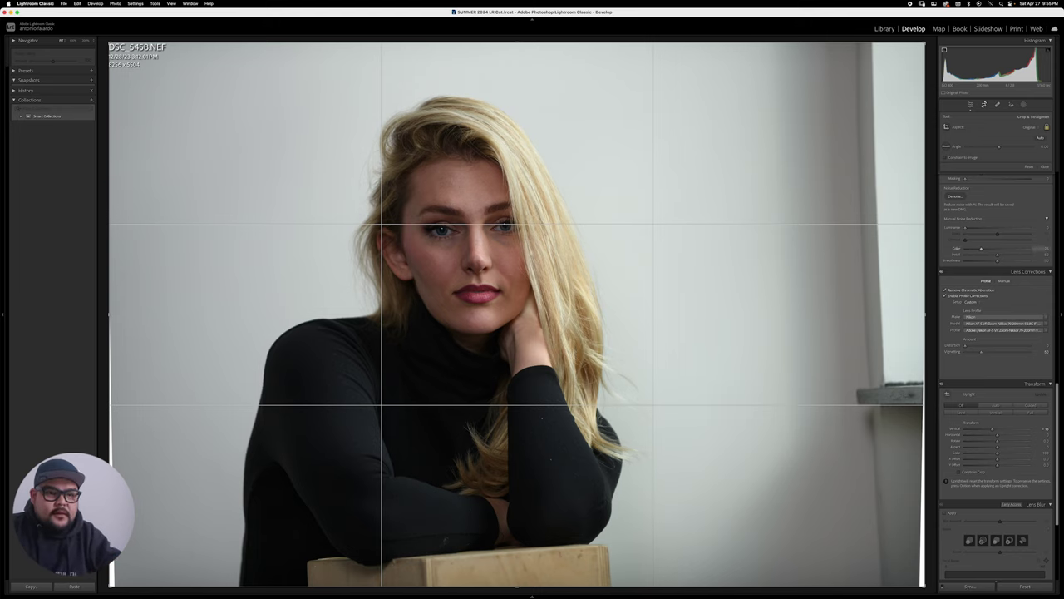
Step: Raise the lens profile's distortion correction to most of its default strength and check the result with and without the crop grid
scroll(998, 374, up, 10)
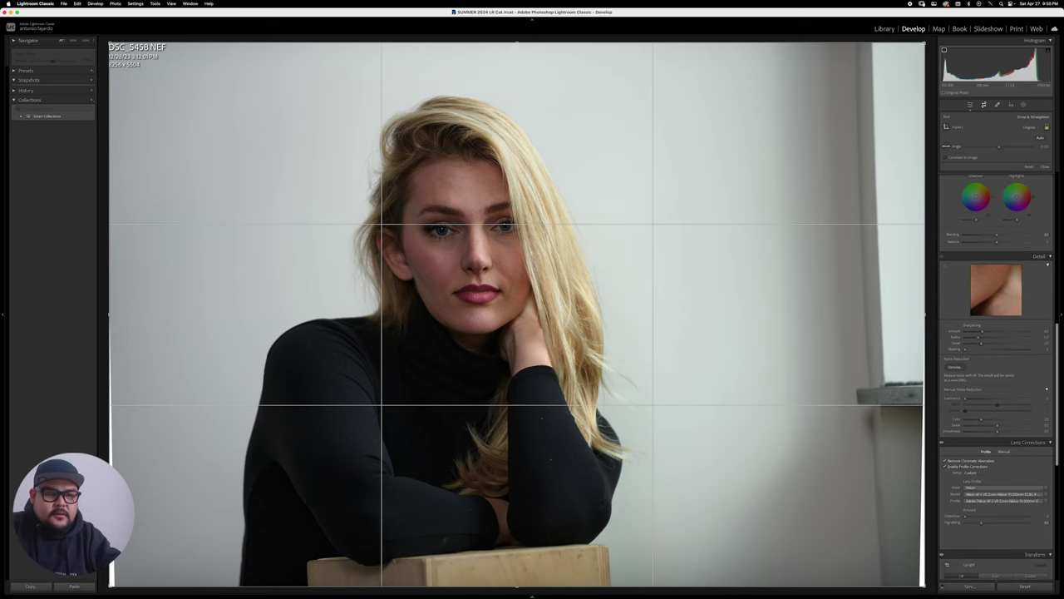
scroll(998, 374, down, 10)
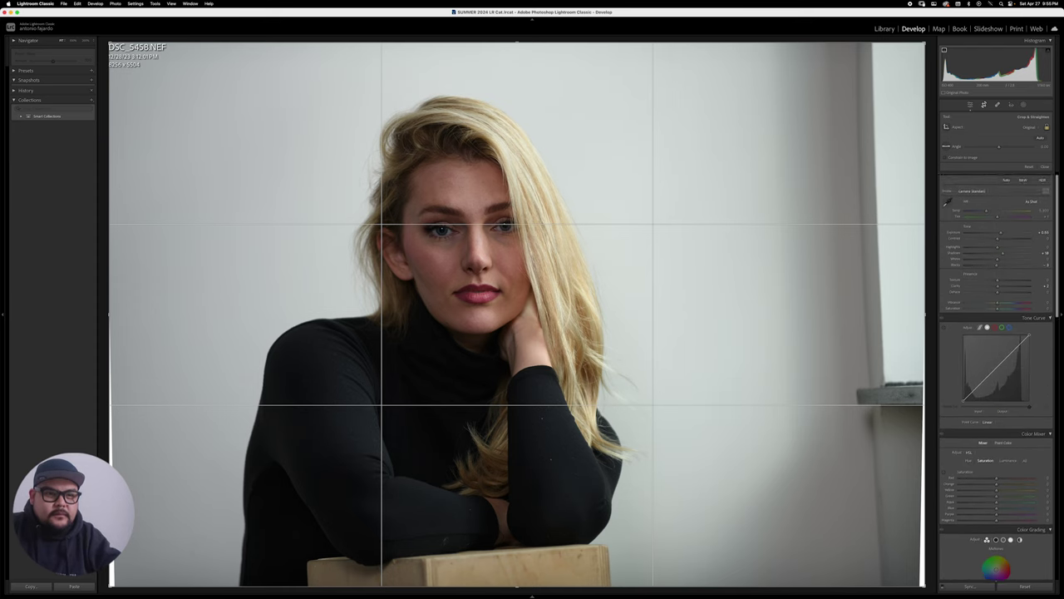
scroll(990, 366, down, 5)
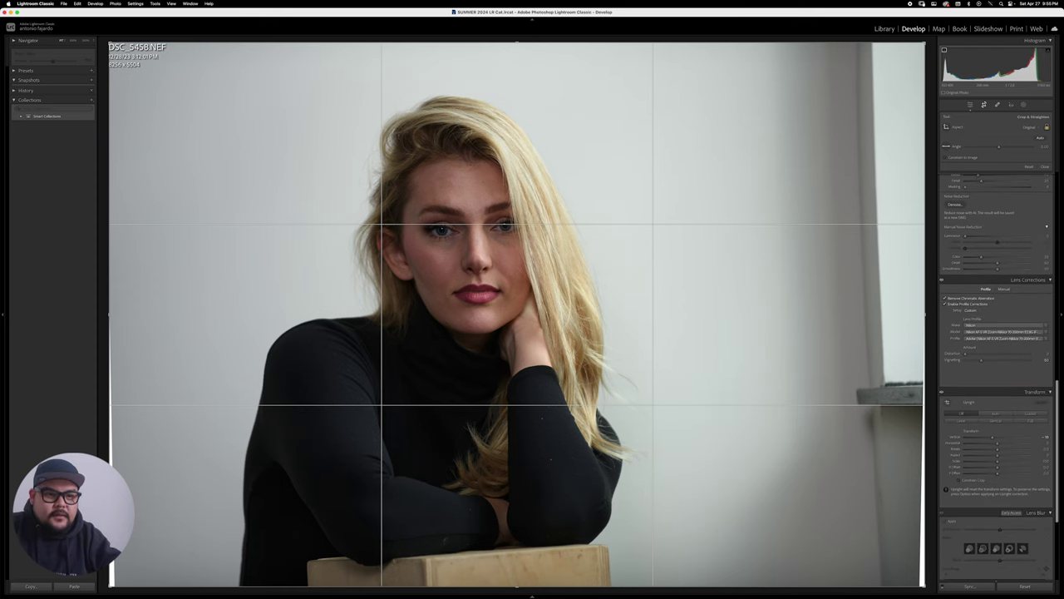
drag(966, 354, 991, 354)
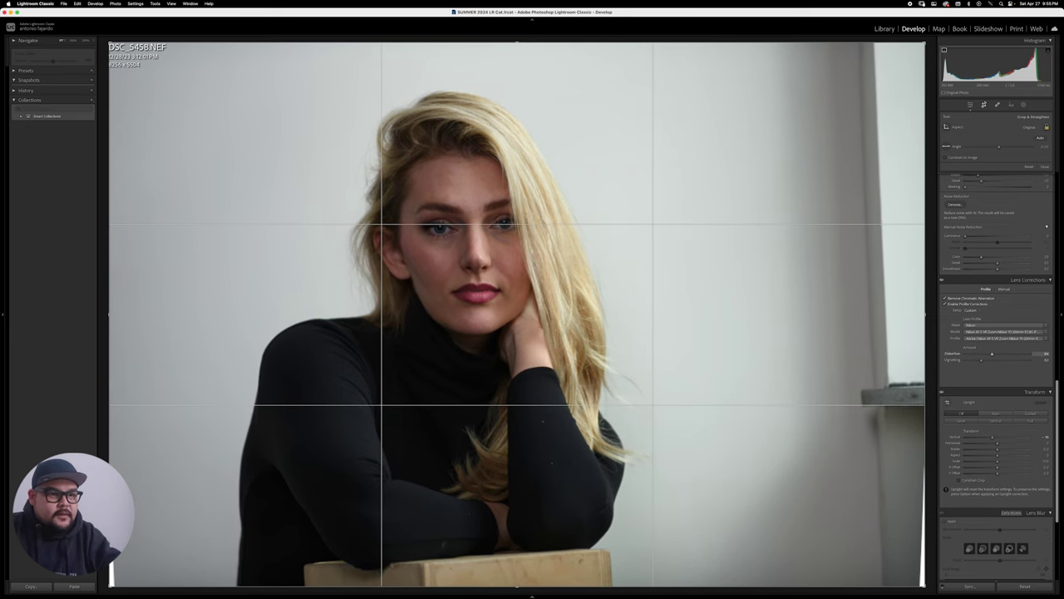
key(r)
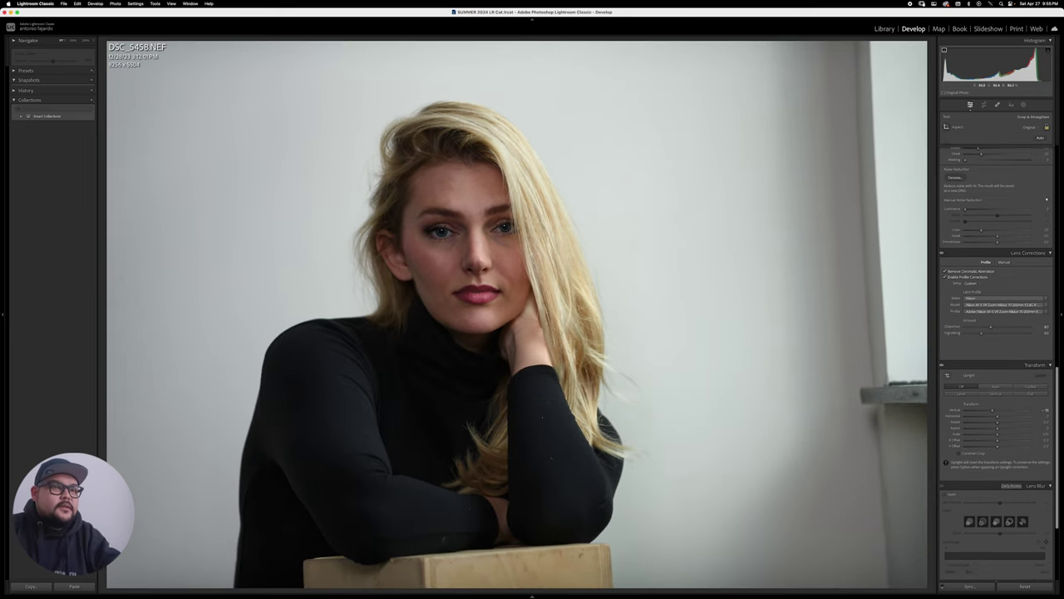
key(r)
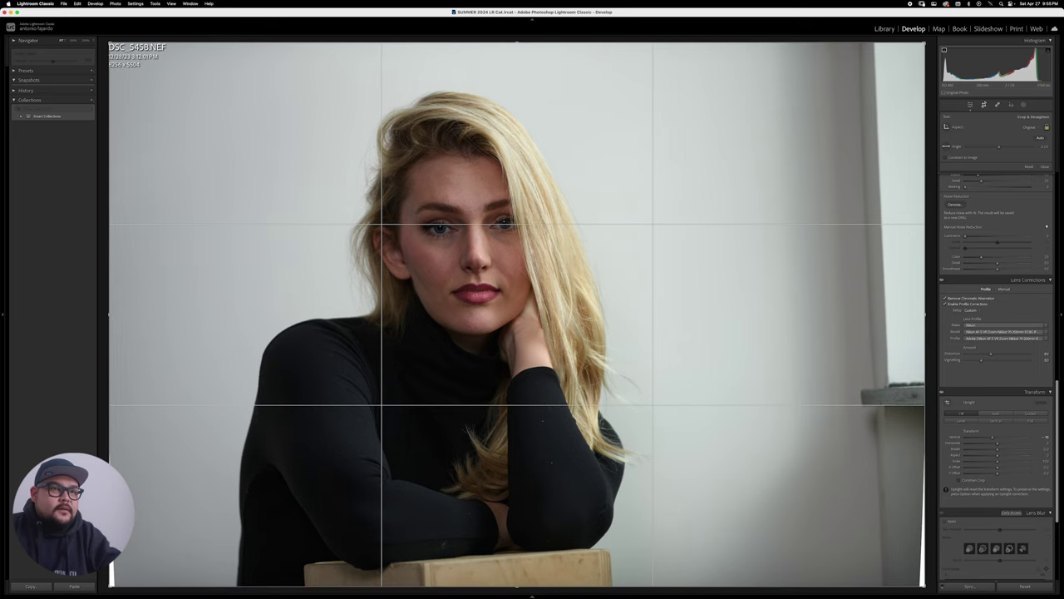
Step: Rotate the photo slightly clockwise to straighten the window edge and set a 4 x 5 / 8 x 10 crop in portrait orientation
drag(998, 148, 1002, 146)
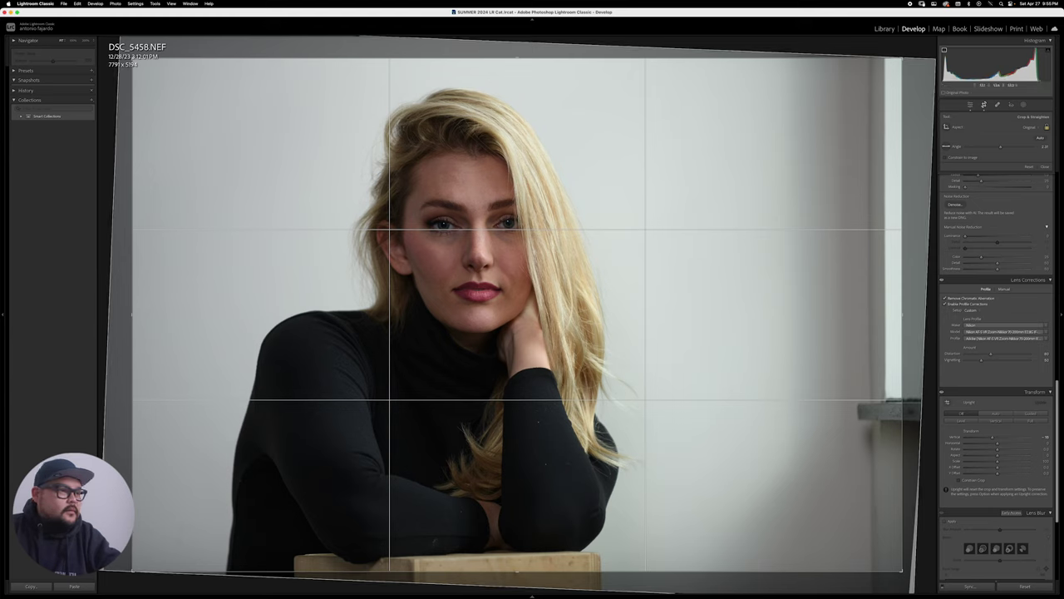
click(1030, 128)
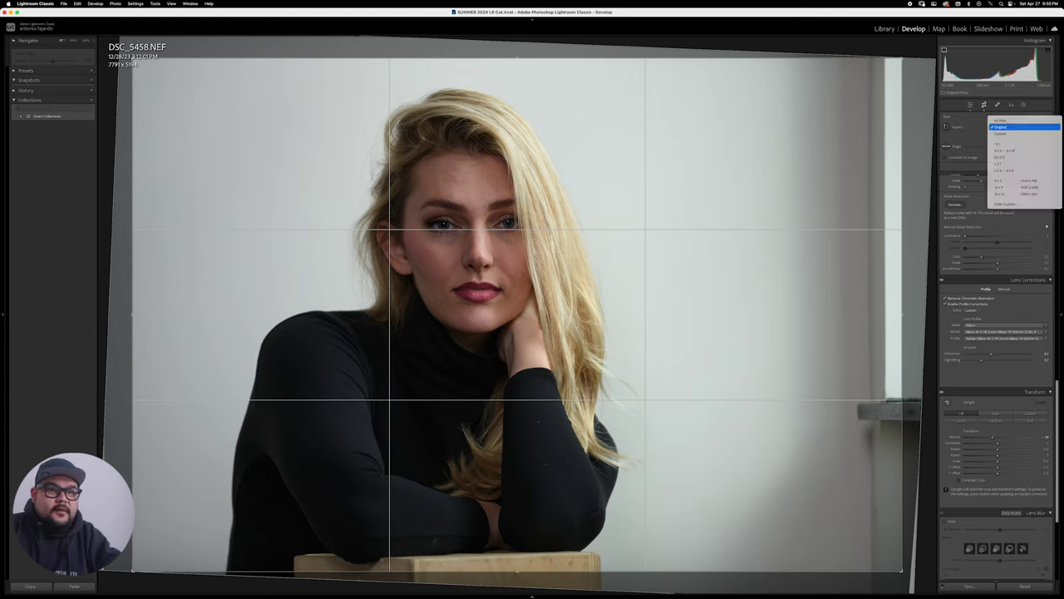
click(1016, 150)
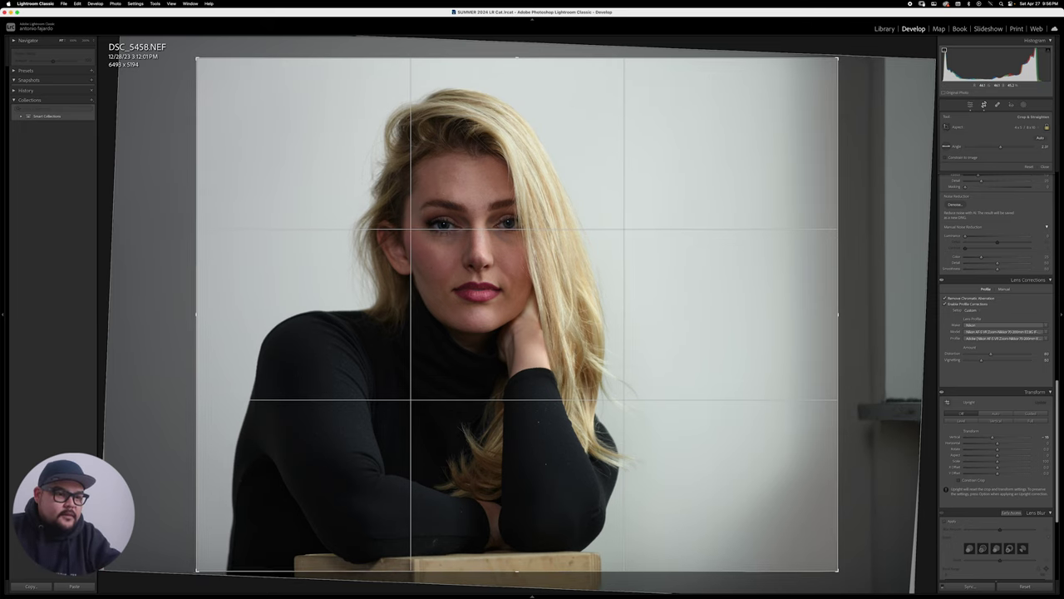
key(x)
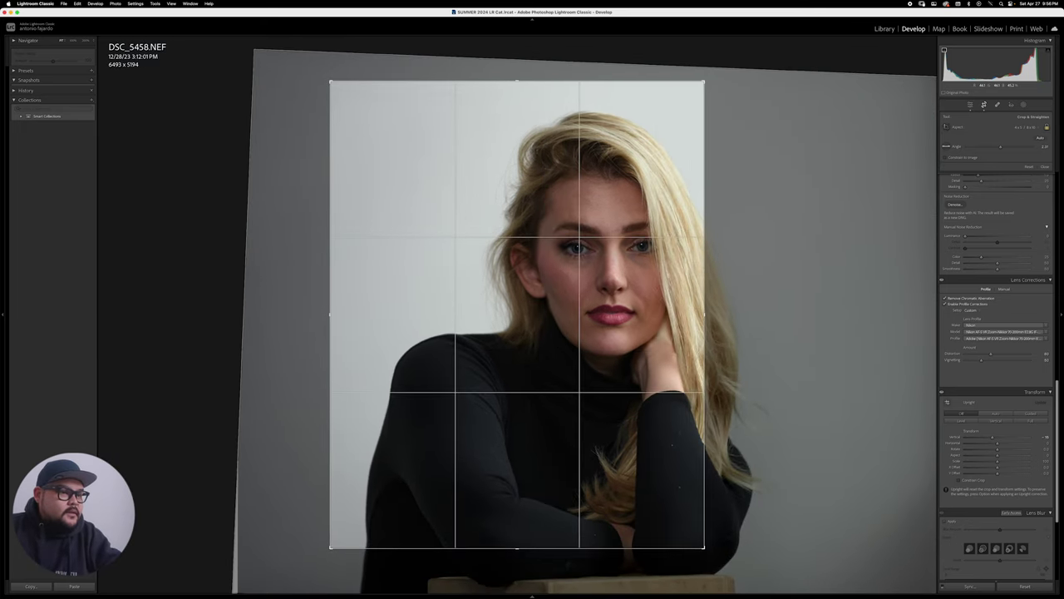
Step: Frame the woman's head and arms in the portrait crop, tighten it to 3804 x 4755 and apply it
drag(532, 374, 468, 364)
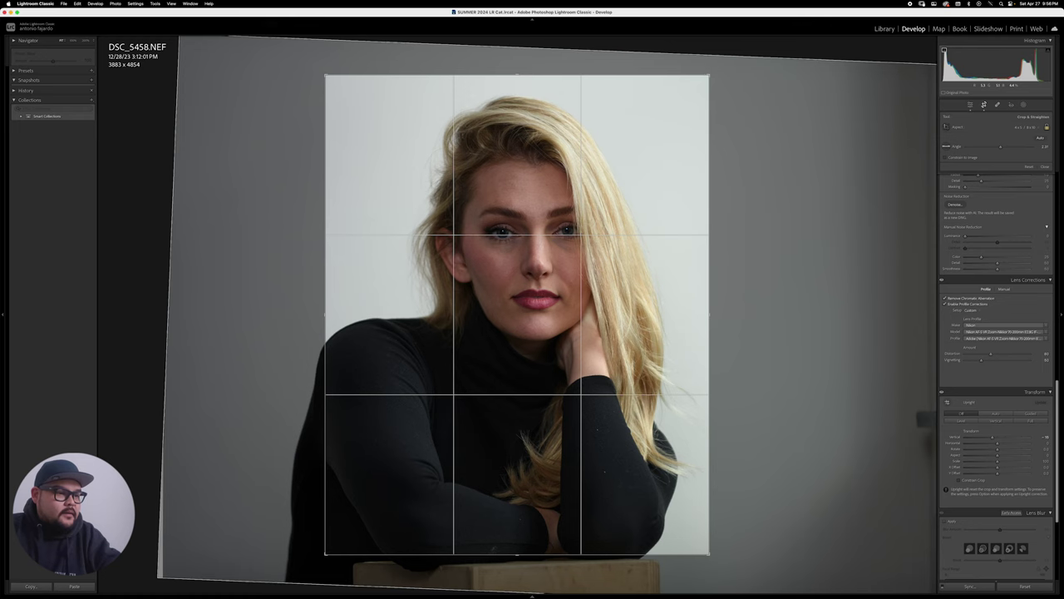
drag(709, 76, 705, 80)
drag(598, 200, 594, 197)
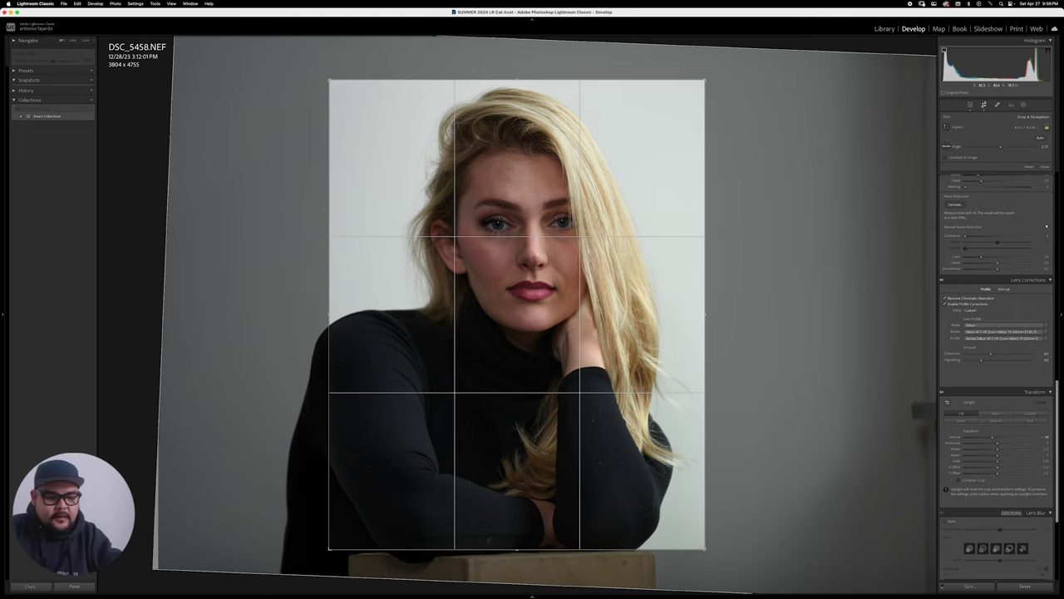
key(Return)
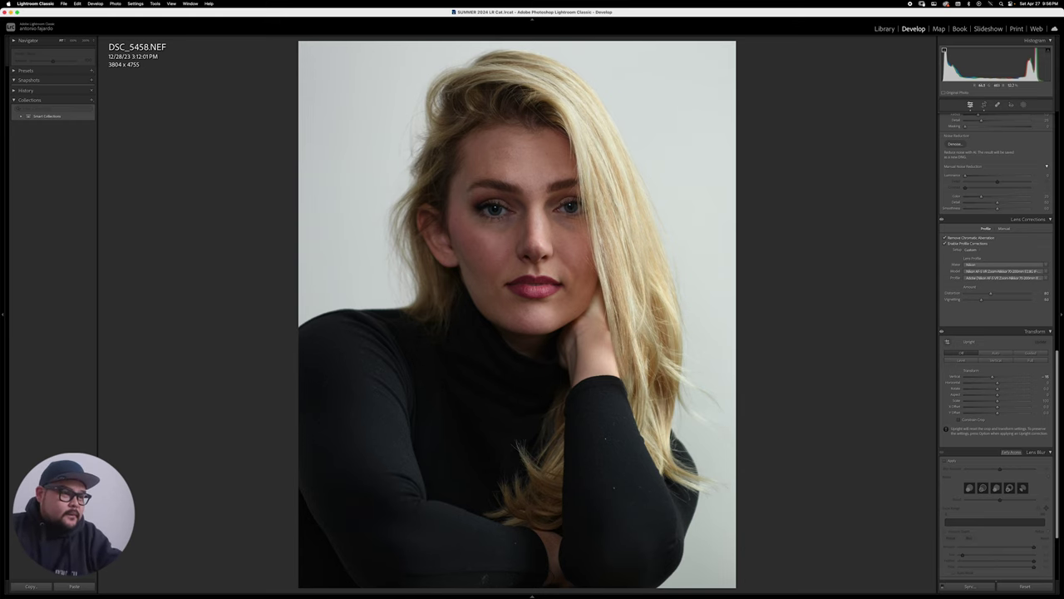
Step: Open the cropped portrait for editing in Adobe Photoshop 2024
right_click(539, 201)
mouse_move(574, 261)
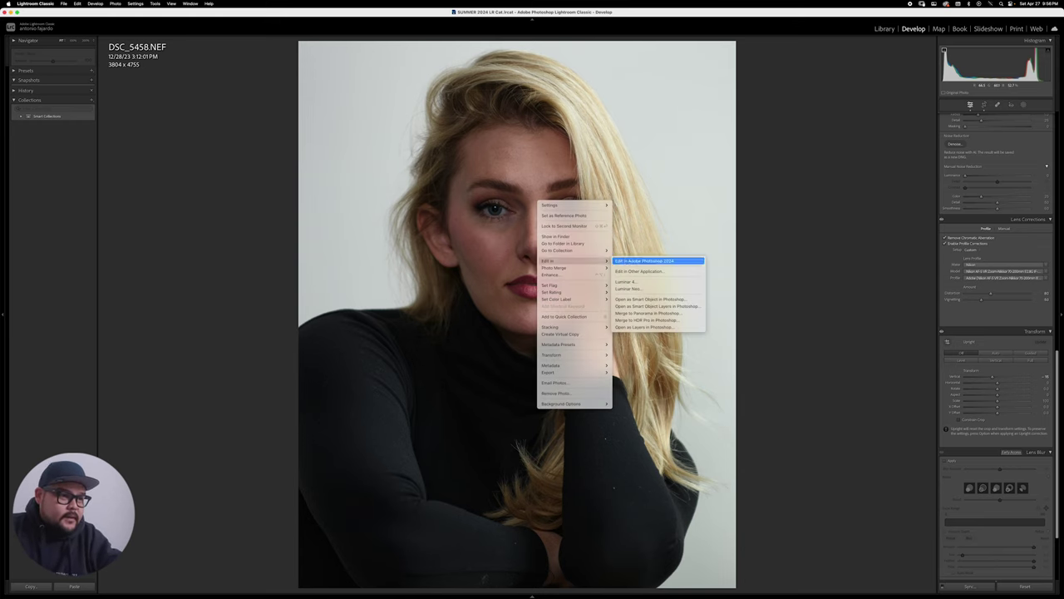
click(650, 261)
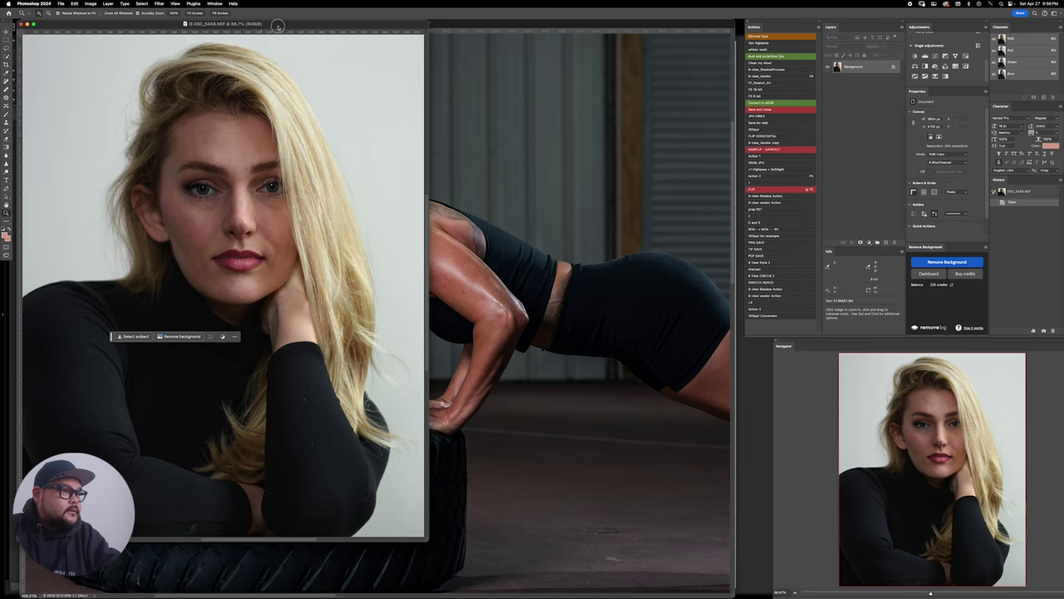
Step: Move the portrait's floating window clear and show the photo in full-screen mode with menus, enlarged on the face
drag(278, 27, 544, 64)
key(f)
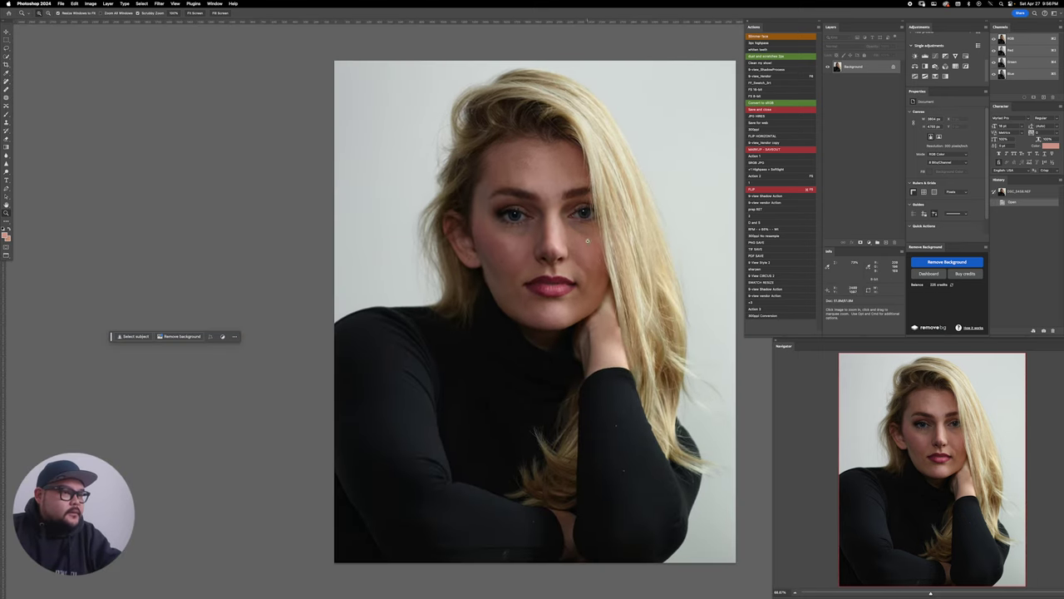
drag(547, 221, 525, 235)
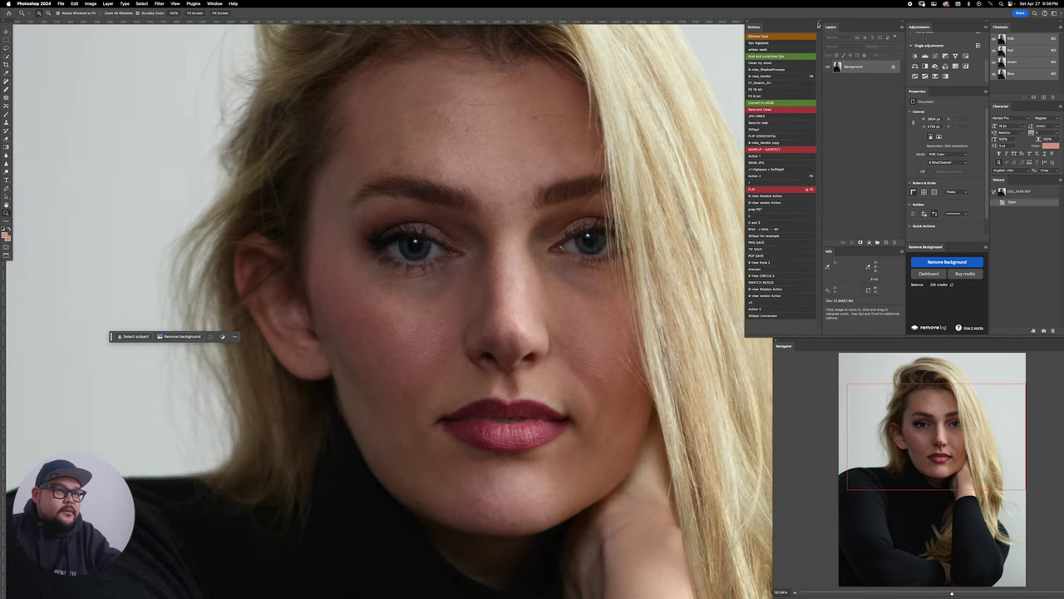
Step: Clear the Actions panel from the workspace, reposition the Histogram and Libraries panels, and view the whole portrait
click(820, 21)
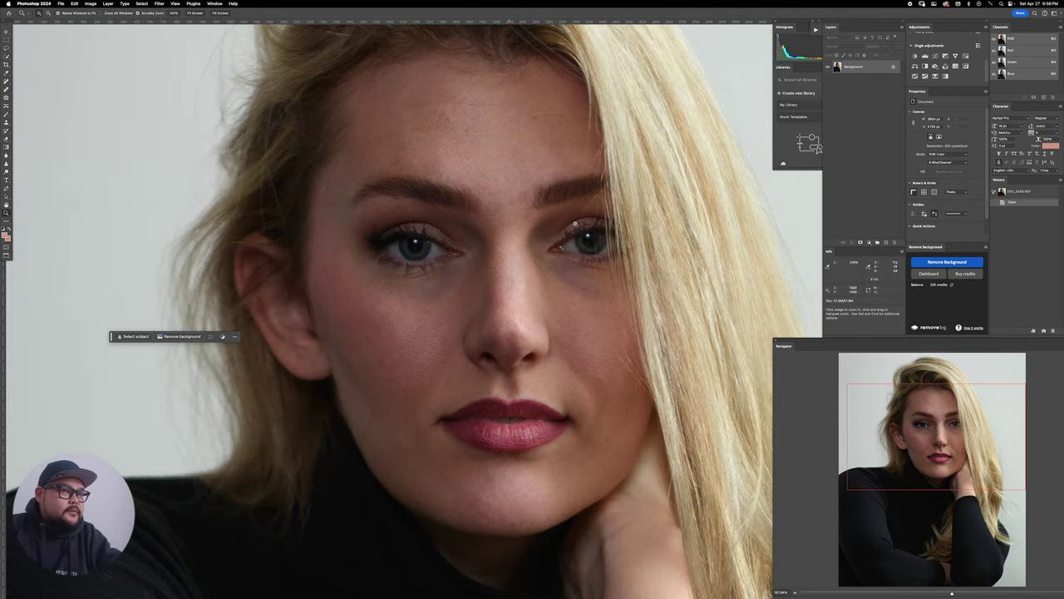
drag(789, 20, 751, 23)
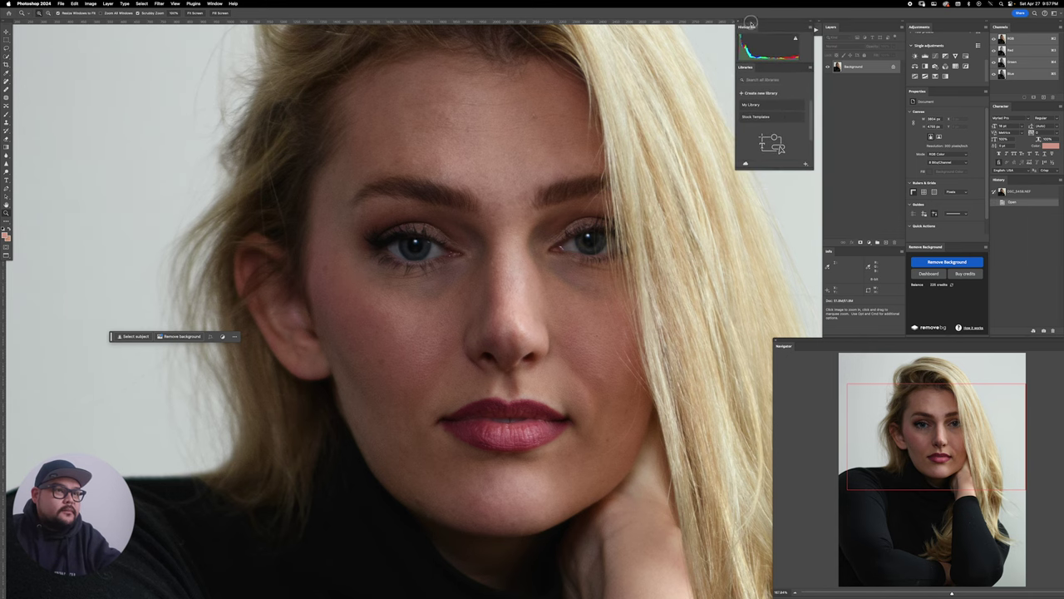
drag(537, 294, 578, 276)
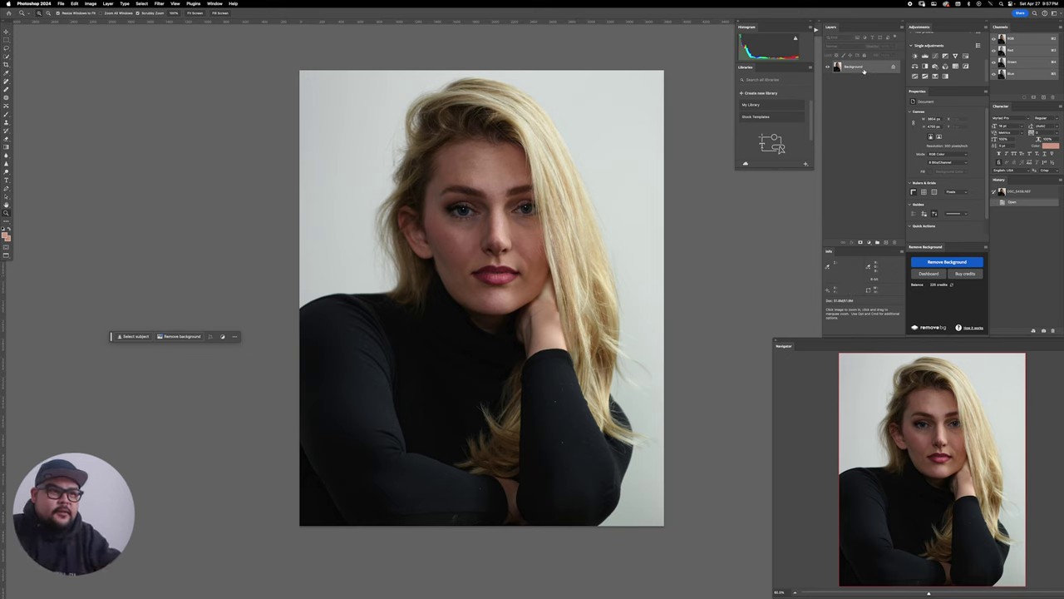
Step: Duplicate the Background layer, place the copy in a group, and name both the group and the layer RET
drag(867, 68, 878, 242)
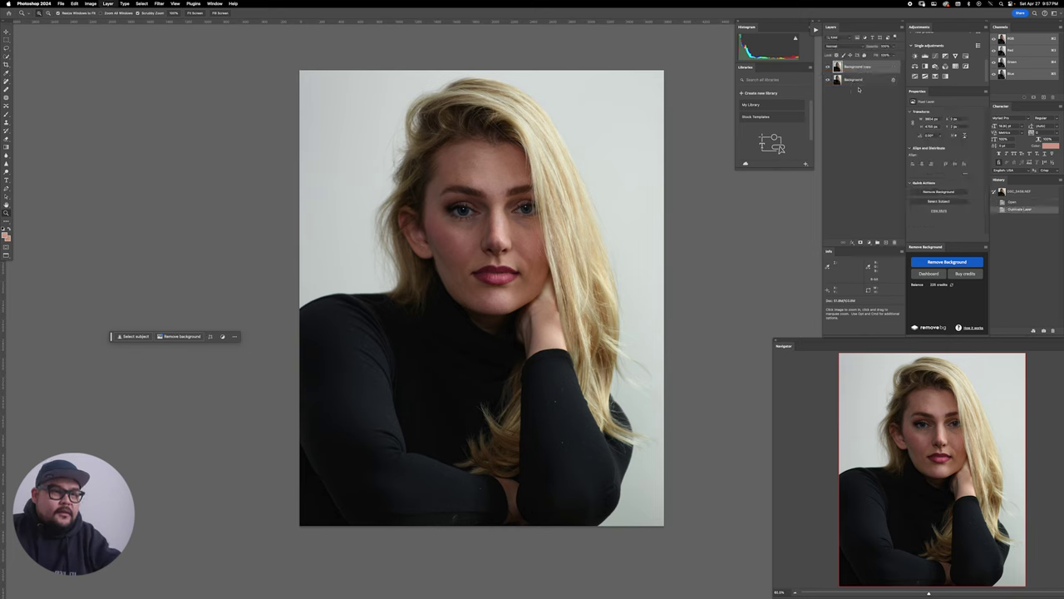
key(super+g)
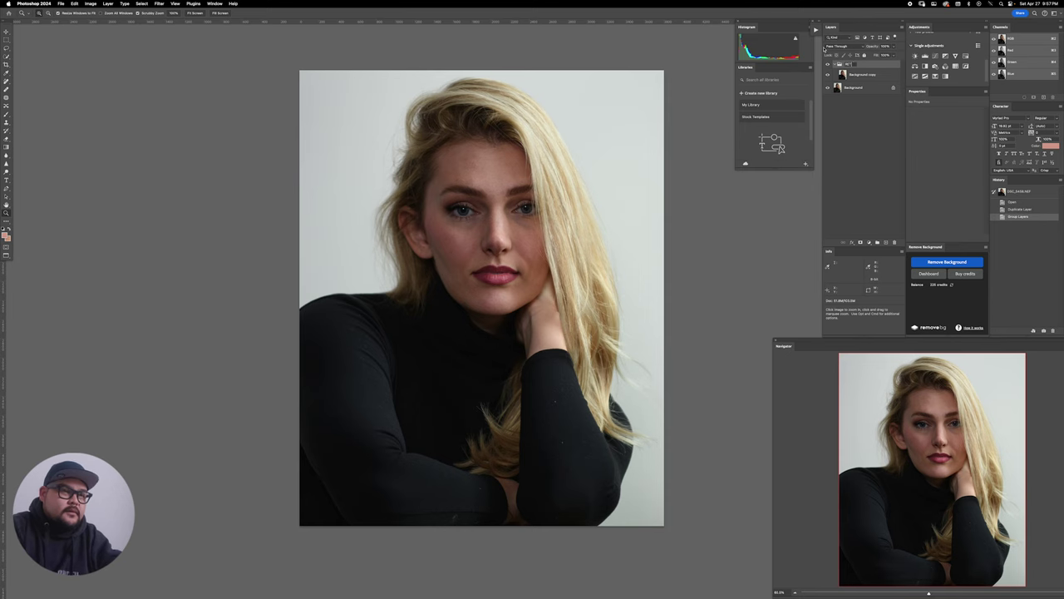
key(Tab)
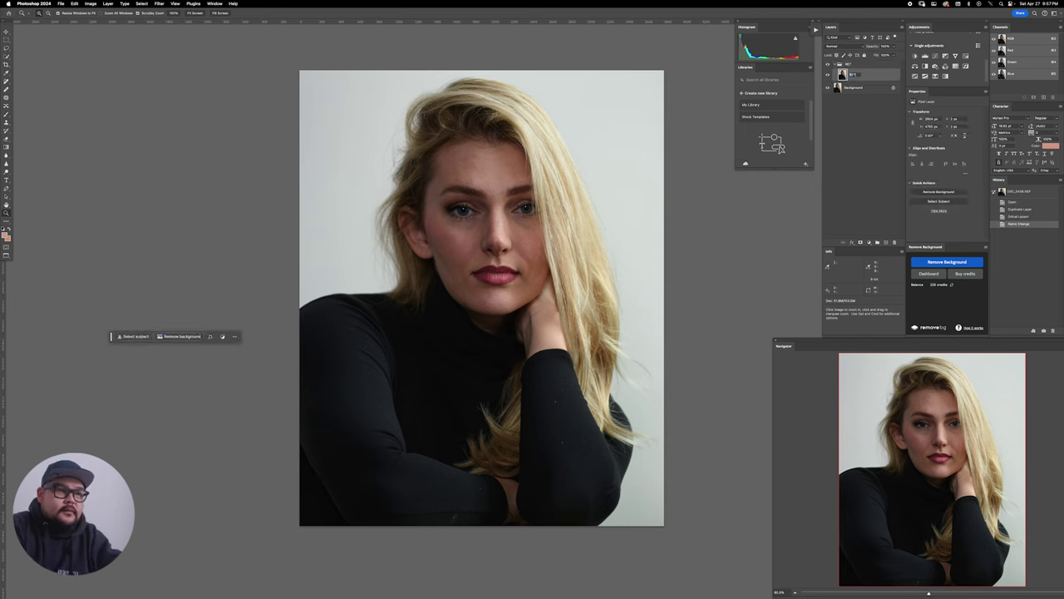
key(Return)
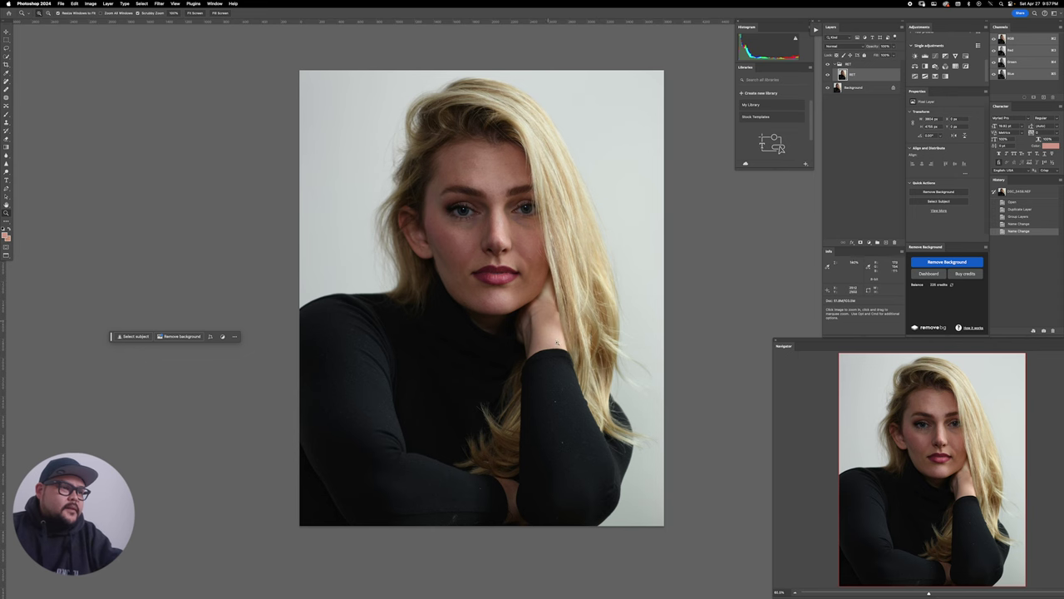
Step: Patch out the bright lint specks just below the cuff of the raised sleeve, near the long hair
drag(557, 408, 580, 340)
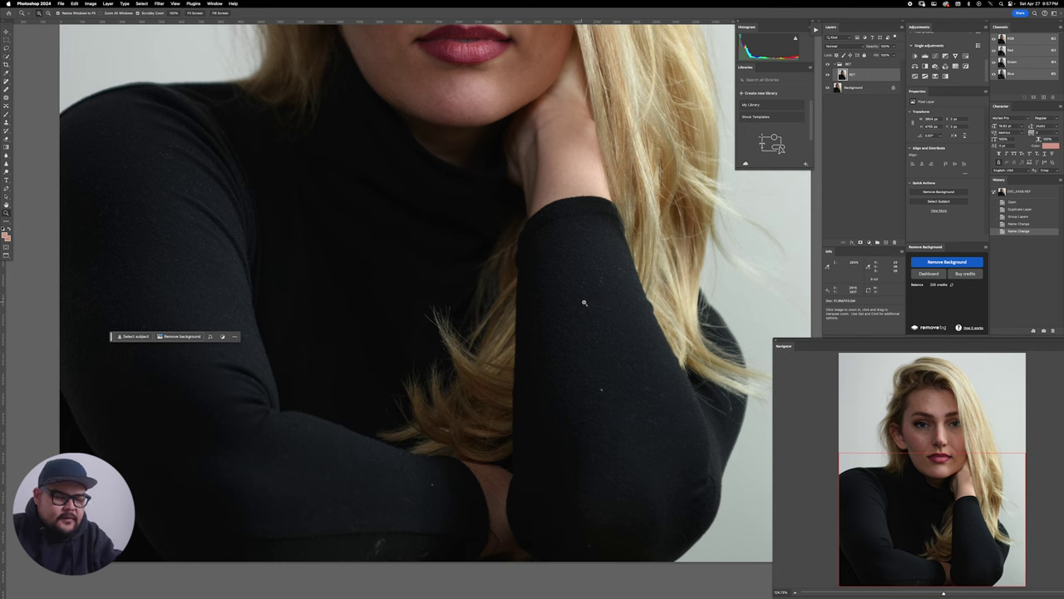
key(j)
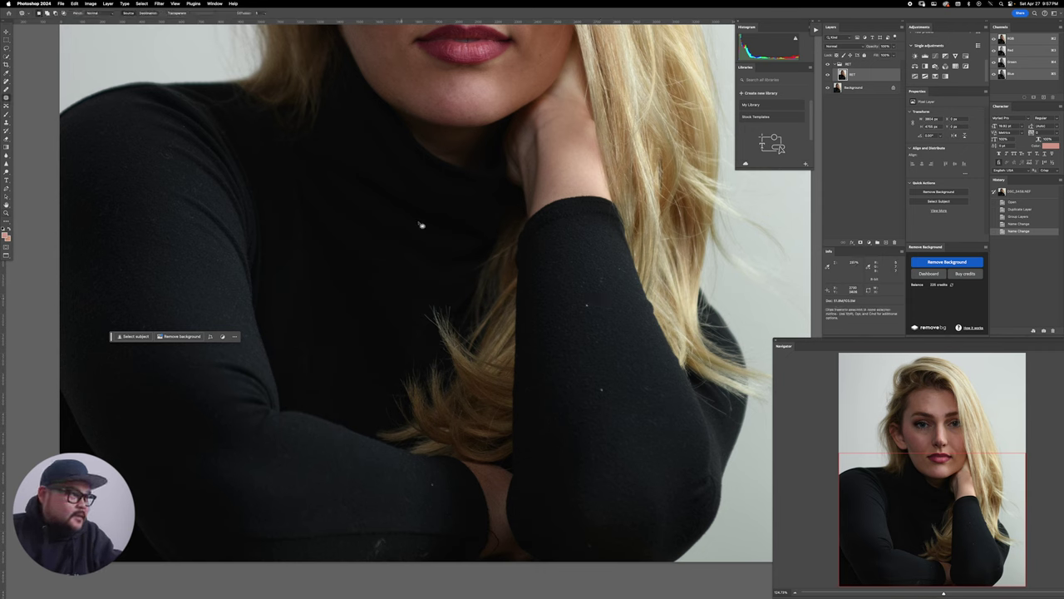
key(z)
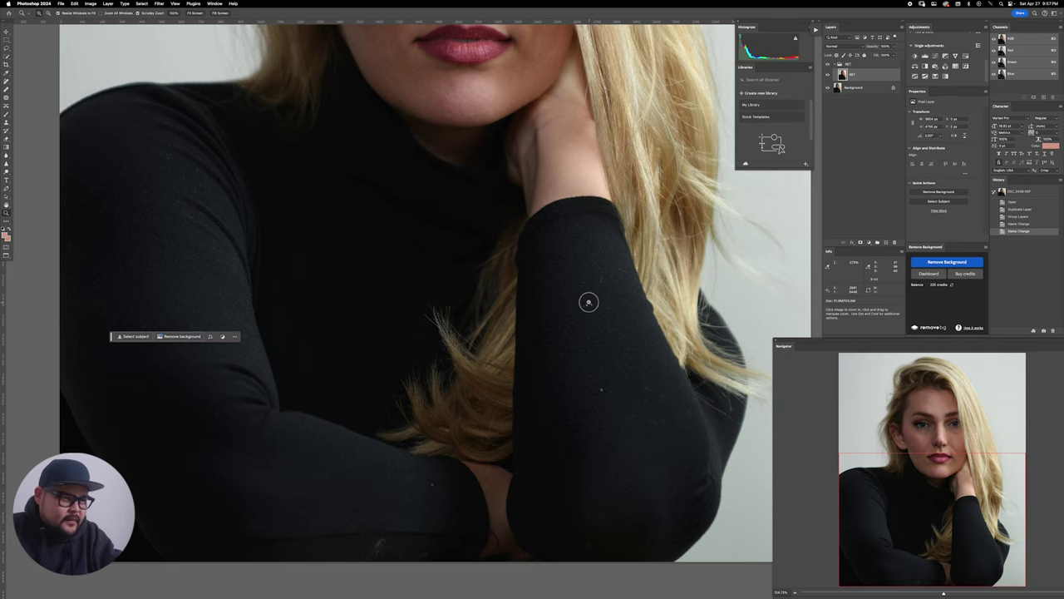
mouse_move(590, 305)
mouse_down()
mouse_move(624, 305)
mouse_move(629, 336)
mouse_move(570, 299)
mouse_up()
key(j)
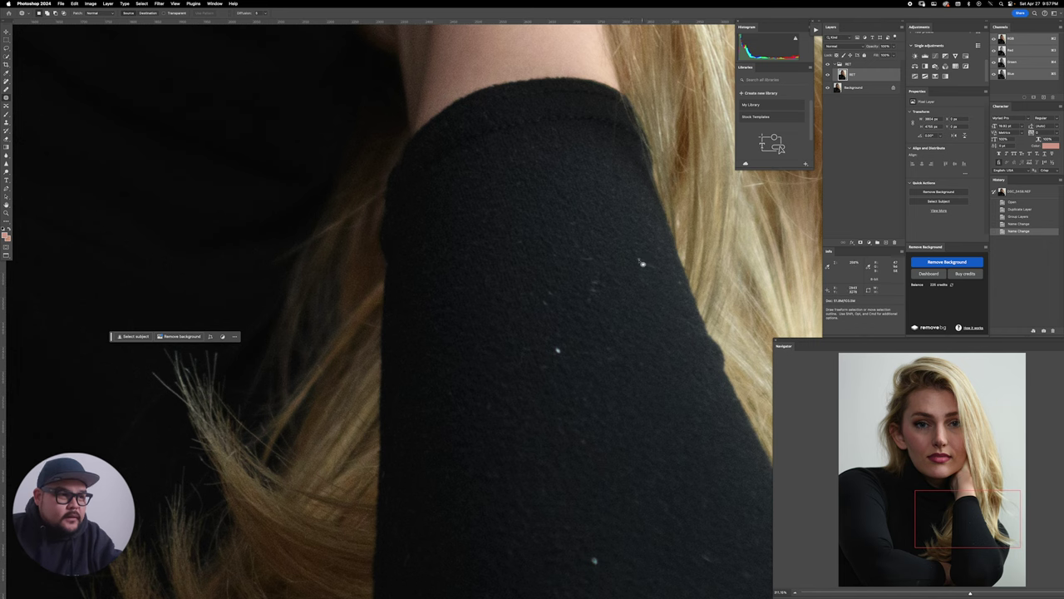
mouse_move(637, 257)
mouse_down()
mouse_move(652, 257)
mouse_move(641, 256)
mouse_up()
key(super+d)
mouse_move(646, 260)
mouse_down()
mouse_move(587, 307)
mouse_move(595, 284)
mouse_up()
mouse_move(593, 287)
mouse_down()
mouse_move(576, 282)
mouse_move(596, 284)
mouse_move(587, 284)
mouse_up()
key(super+d)
Step: Patch the remaining faint lint marks across the middle and inner part of the raised sleeve below the cuff
mouse_move(589, 289)
mouse_down()
mouse_move(566, 274)
mouse_move(607, 313)
mouse_up()
key(super+d)
key(super+d)
drag(546, 299, 532, 276)
key(super+d)
drag(518, 239, 539, 230)
mouse_move(567, 218)
mouse_down()
mouse_move(583, 226)
mouse_move(595, 296)
mouse_up()
key(super+d)
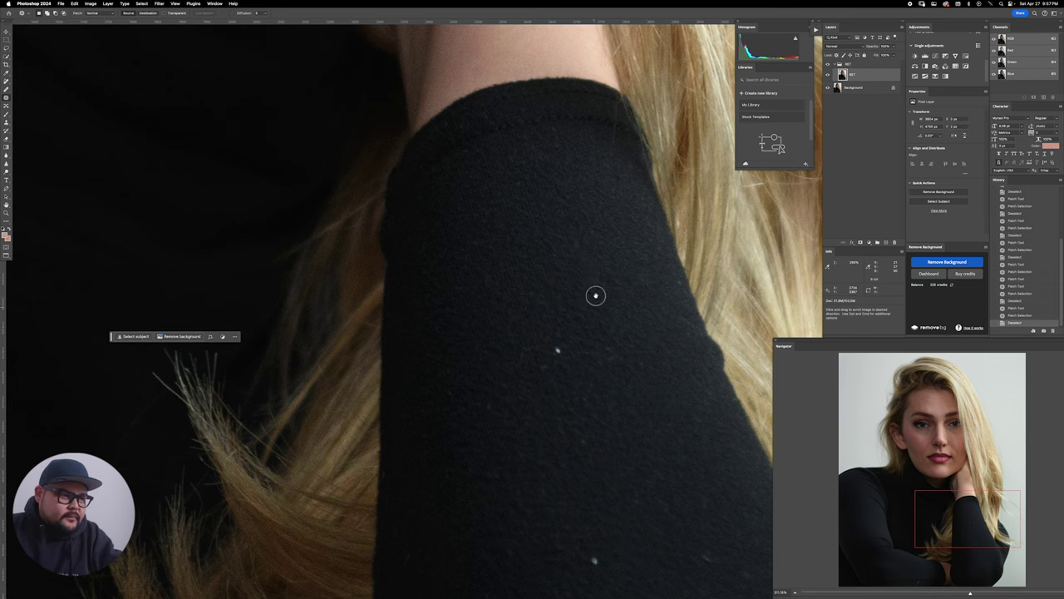
Step: Patch away the two isolated white specks along the middle of the raised forearm's sleeve
key(super+d)
mouse_move(562, 362)
mouse_down()
mouse_move(561, 285)
mouse_move(494, 345)
mouse_up()
key(super+d)
key(super+d)
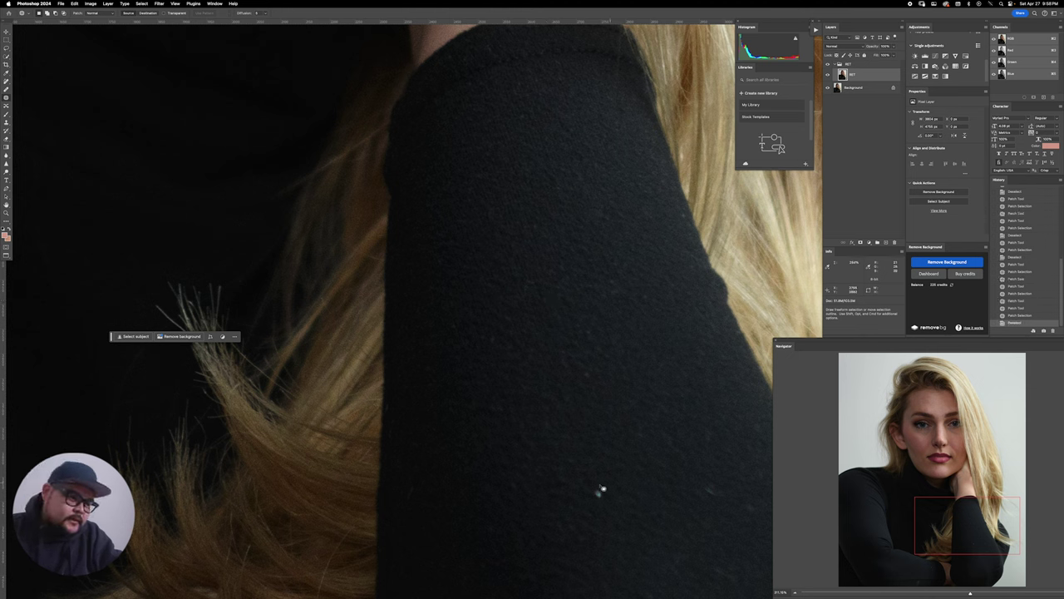
drag(601, 488, 609, 453)
click(617, 353)
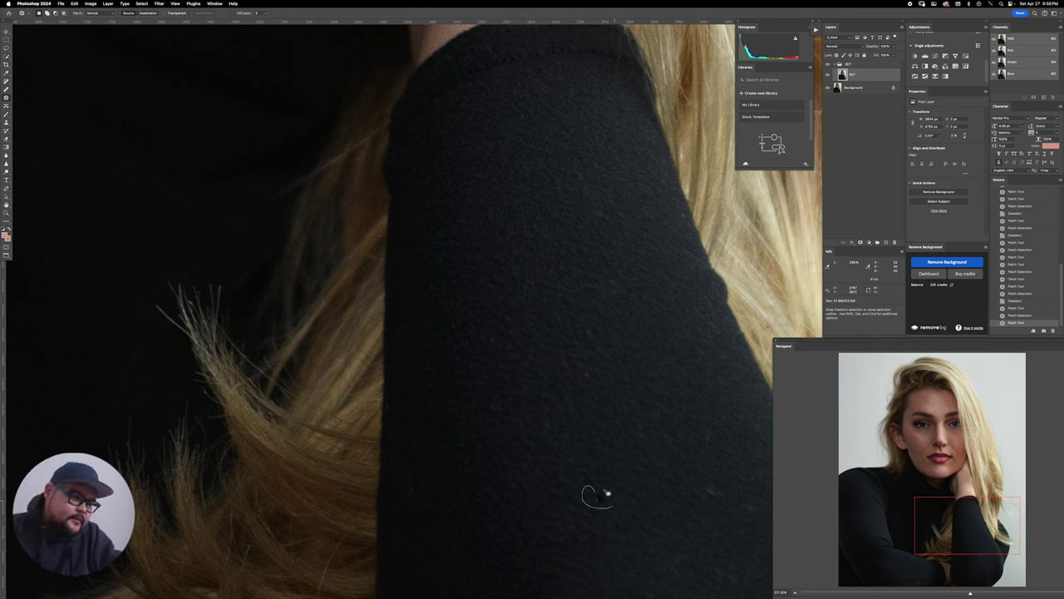
key(ctrl+d)
drag(599, 501, 616, 474)
key(super+d)
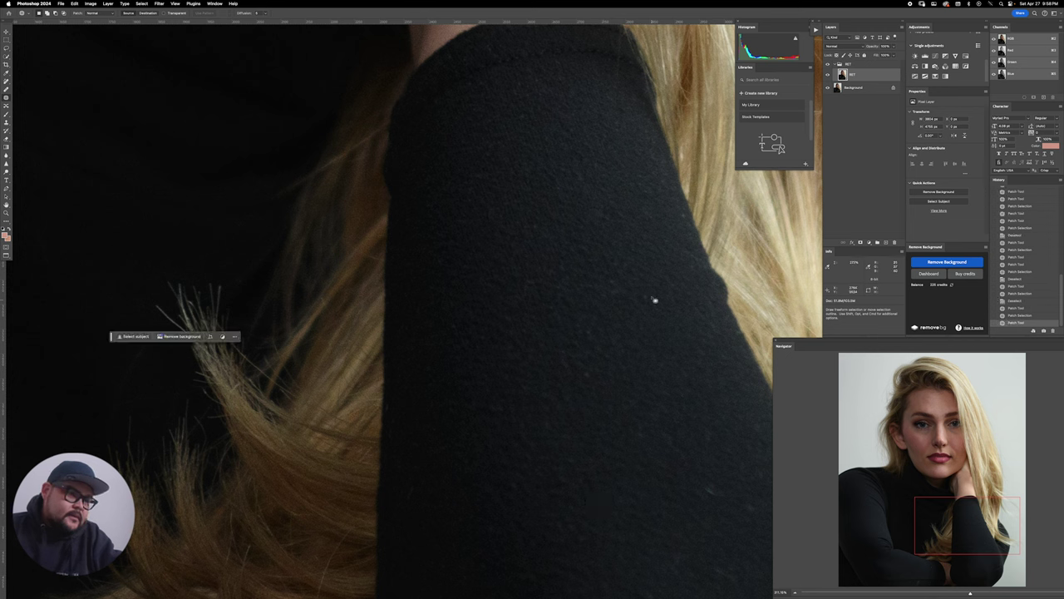
key(ctrl+d)
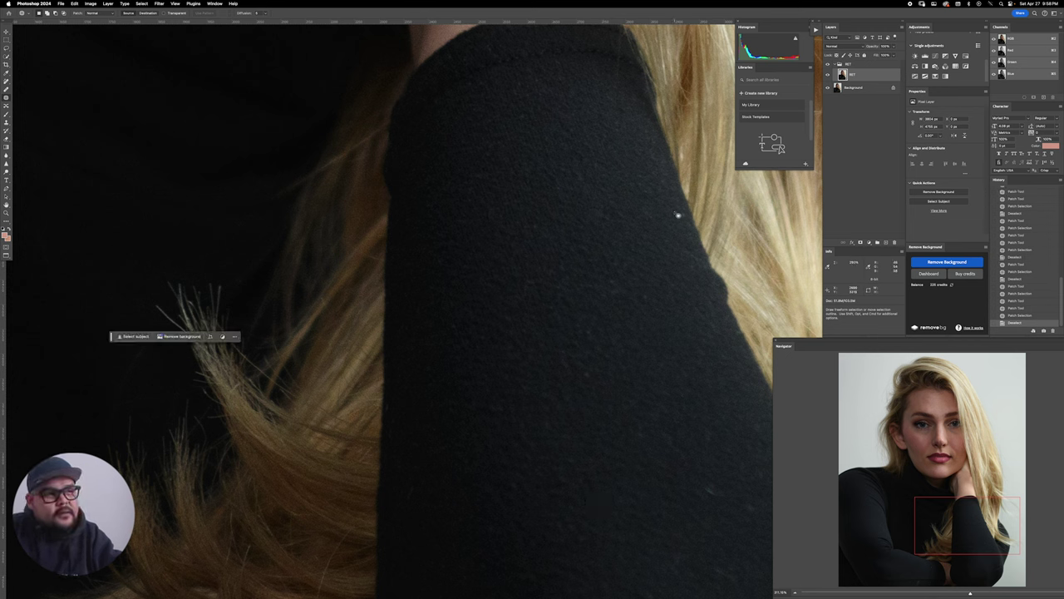
Step: Patch the lint marks on the raised arm's sleeve next to the hair tips above the elbow
drag(668, 397, 613, 360)
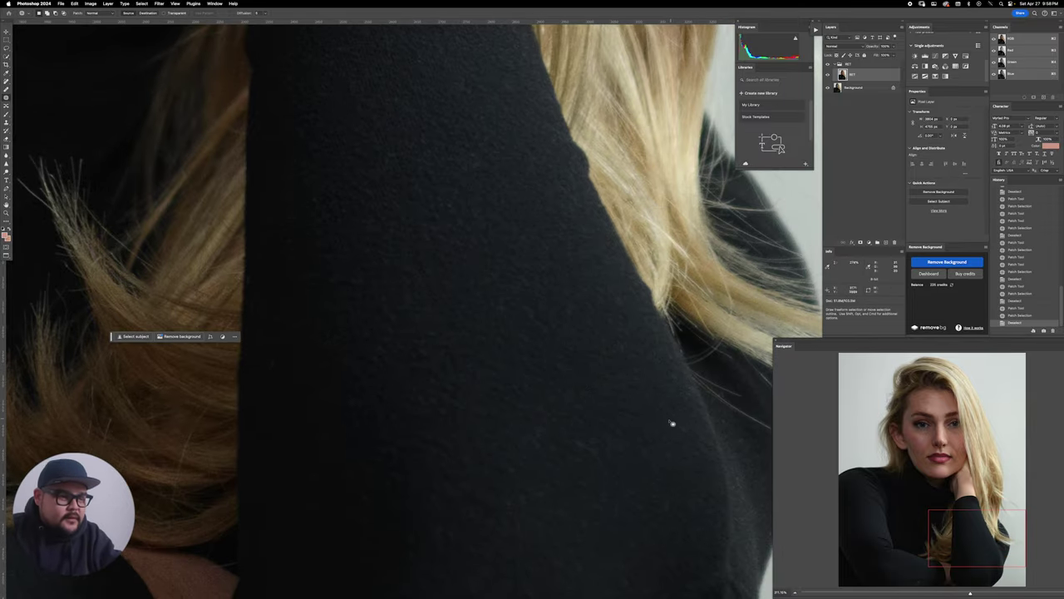
drag(673, 427, 674, 430)
drag(679, 426, 644, 429)
key(super+d)
mouse_move(577, 442)
mouse_down()
mouse_move(602, 461)
mouse_move(585, 441)
mouse_up()
drag(594, 447, 596, 410)
key(super+d)
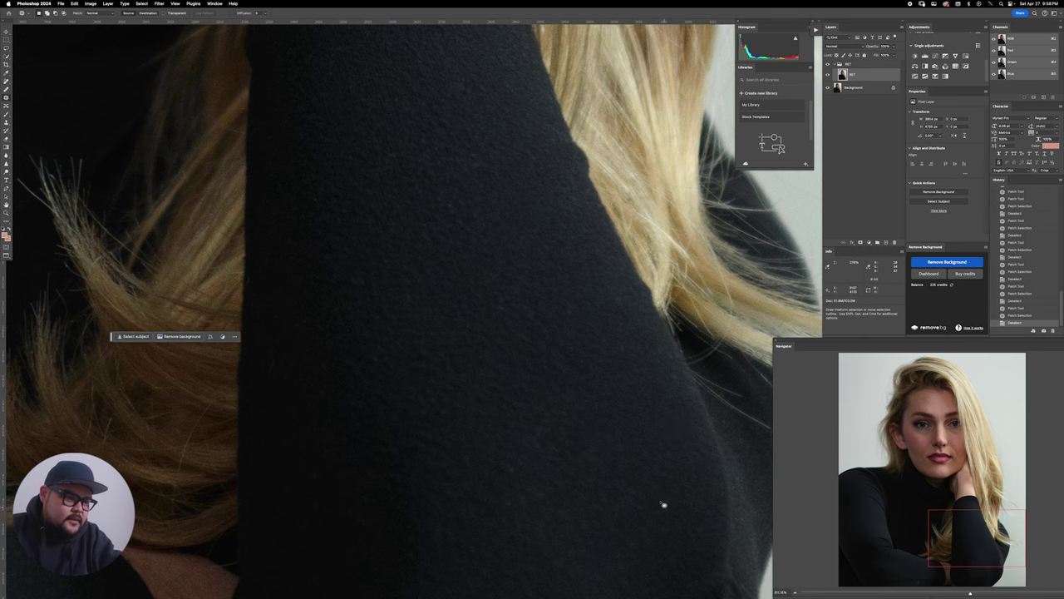
Step: Patch the last small specks on the lower part of the raised sleeve close to the elbow
drag(662, 503, 664, 504)
drag(663, 504, 667, 485)
key(super+d)
mouse_move(505, 463)
mouse_down()
mouse_move(511, 477)
mouse_move(504, 463)
mouse_up()
drag(510, 468, 483, 273)
key(super+d)
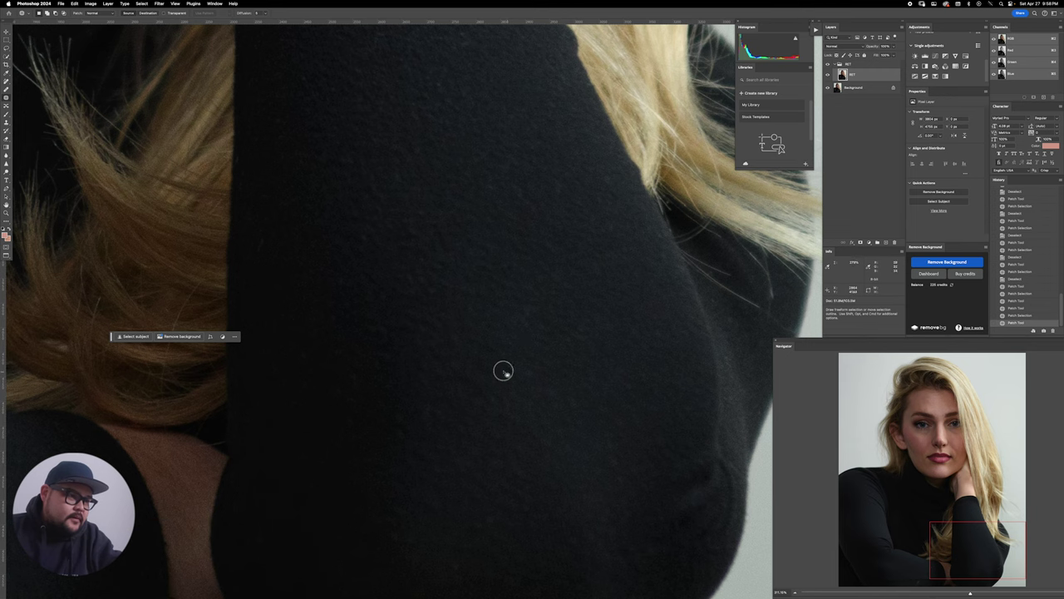
mouse_move(505, 372)
mouse_down()
mouse_move(531, 368)
mouse_move(537, 327)
mouse_up()
key(super+d)
key(super+d)
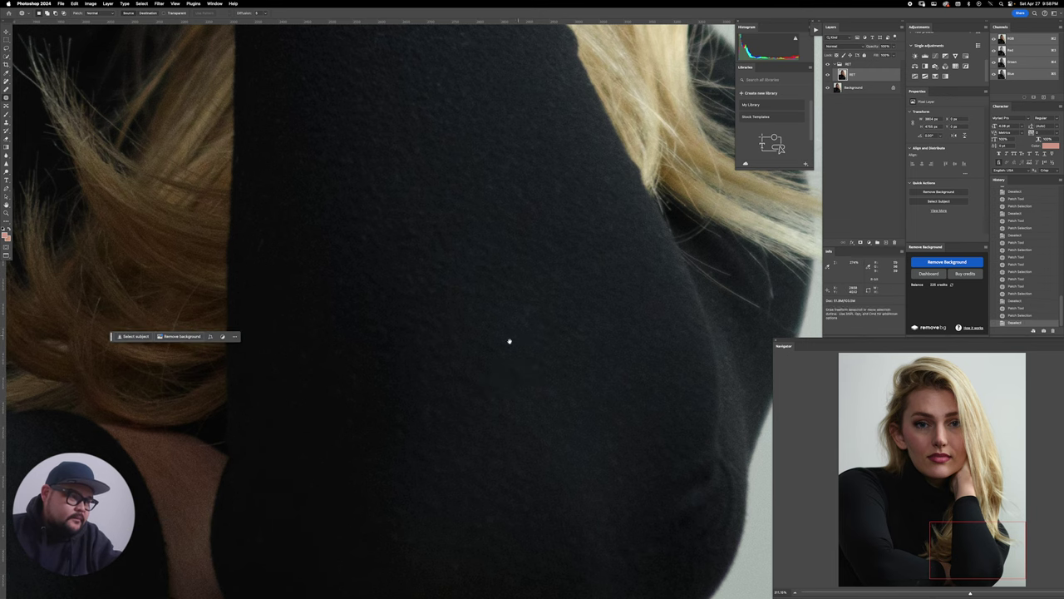
Step: Patch out the white speck and nearby lint on the resting forearm's sleeve close to the wrist
scroll(510, 341, left, 5)
scroll(510, 341, down, 3)
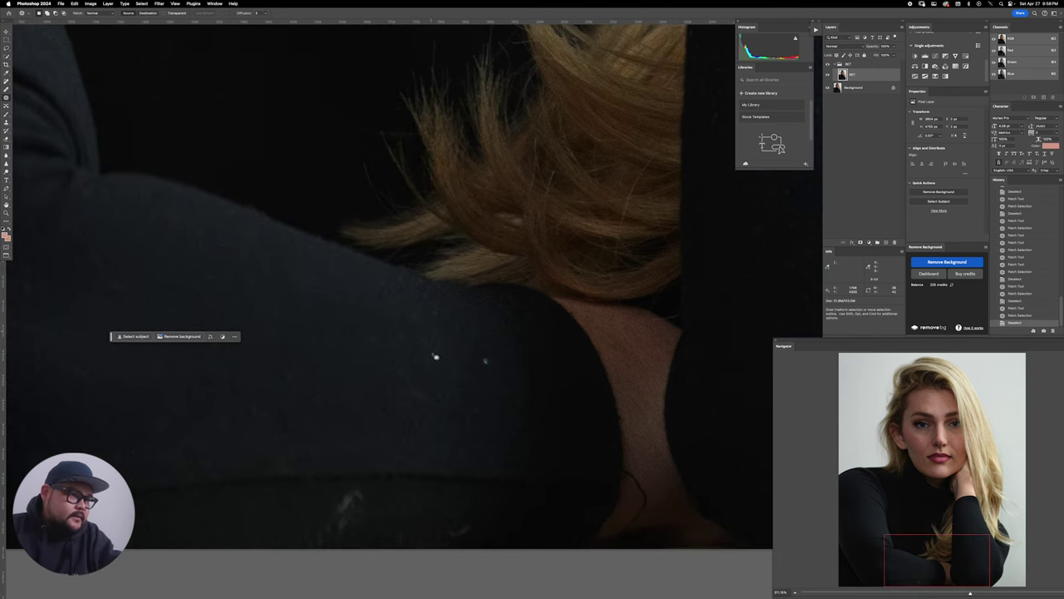
drag(494, 361, 492, 400)
click(437, 413)
drag(420, 385, 418, 386)
mouse_move(415, 394)
mouse_down()
mouse_move(435, 393)
mouse_move(433, 376)
mouse_up()
click(432, 380)
Step: Patch the pale lint streaks below the resting forearm's seam along the photo's bottom edge
scroll(432, 379, down, 3)
scroll(431, 379, left, 2)
mouse_move(425, 338)
mouse_down()
mouse_move(411, 359)
mouse_move(420, 369)
mouse_move(452, 365)
mouse_move(438, 319)
mouse_up()
drag(428, 334, 374, 339)
click(379, 340)
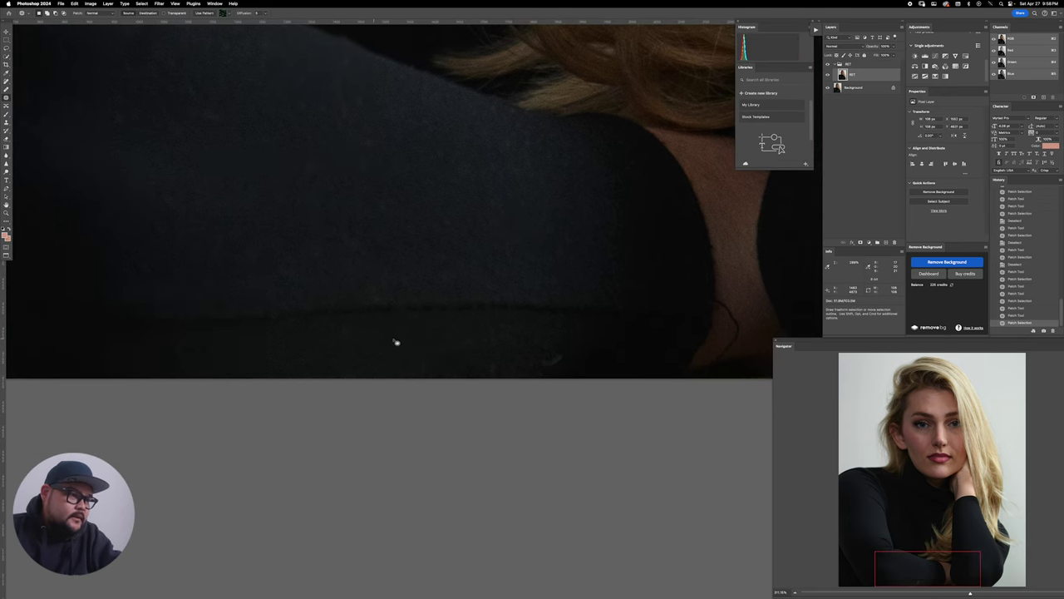
Step: Patch the lint marks on the lower part of the upper arm's sleeve at the photo's left edge
scroll(559, 343, up, 5)
scroll(559, 343, left, 3)
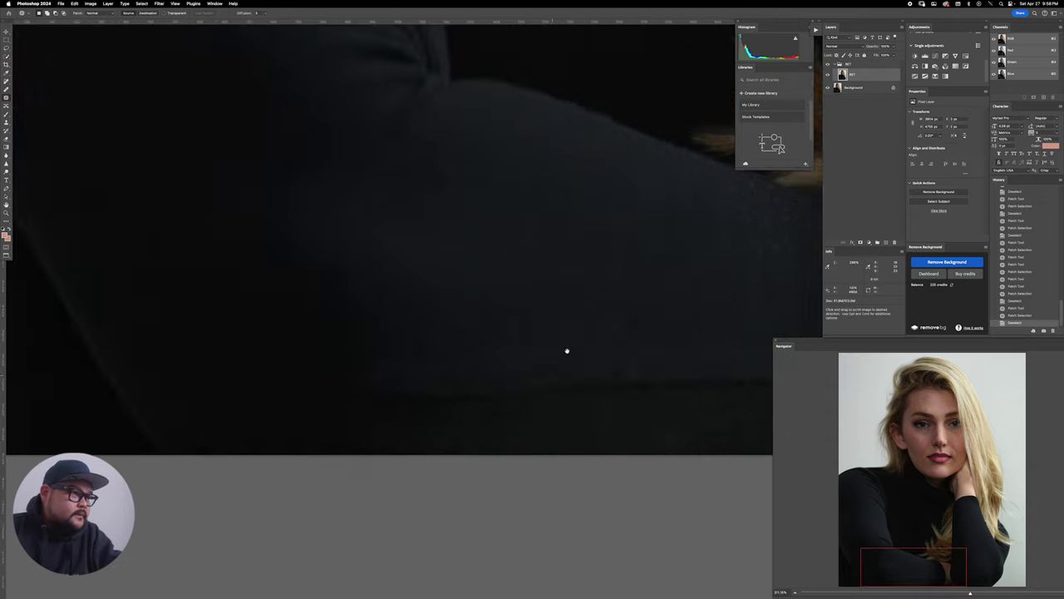
scroll(522, 342, up, 8)
scroll(522, 343, left, 5)
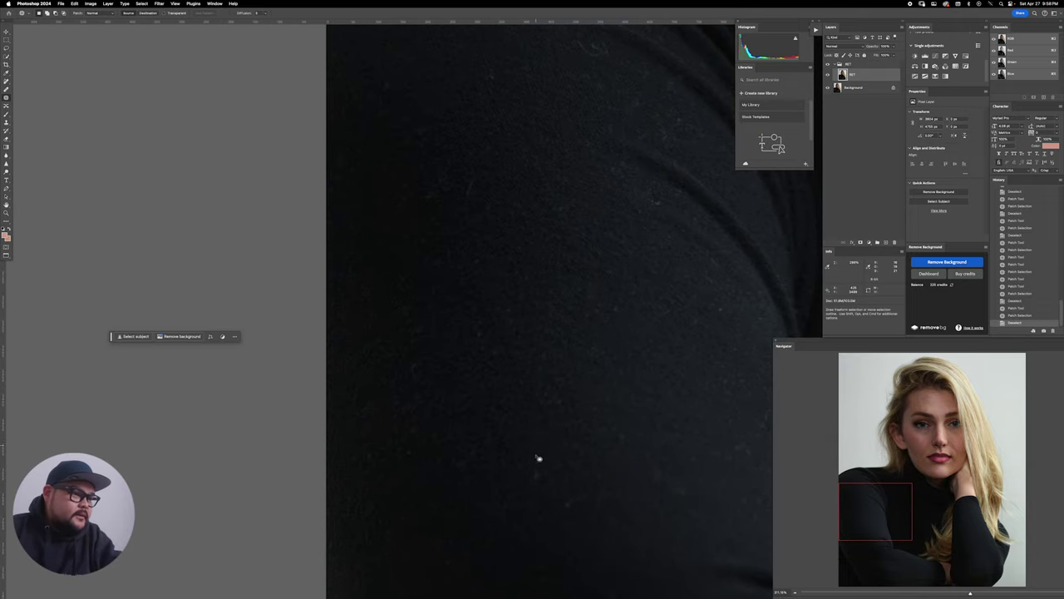
drag(530, 470, 536, 472)
drag(536, 471, 558, 463)
click(558, 463)
drag(563, 503, 577, 501)
drag(577, 500, 589, 463)
click(587, 462)
Step: Patch the stray fibres higher up the same upper arm, including those beside the sleeve folds
mouse_move(484, 336)
mouse_down()
mouse_move(492, 320)
mouse_move(480, 341)
mouse_up()
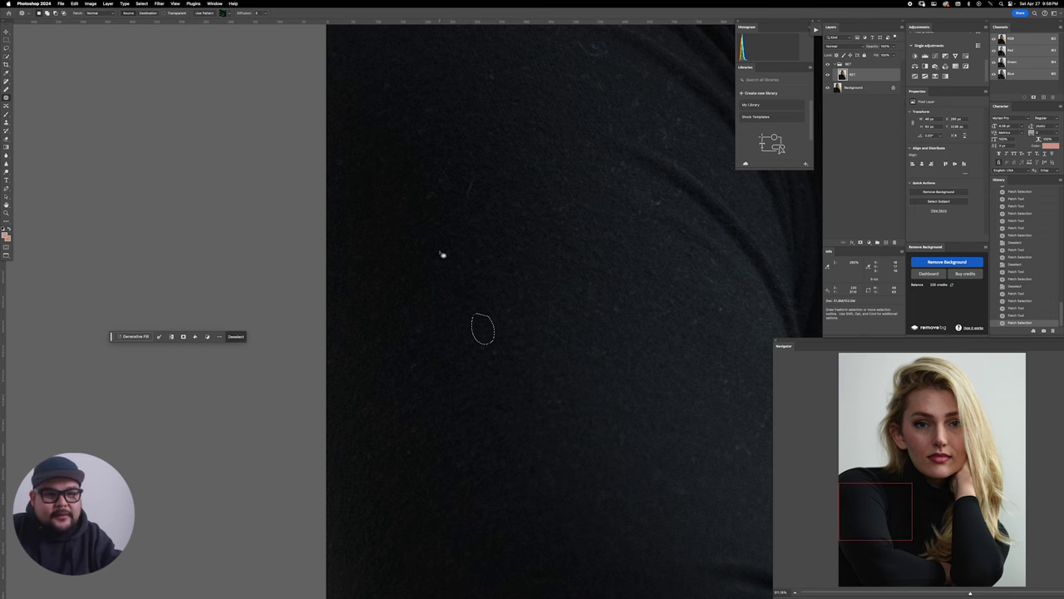
mouse_move(468, 204)
mouse_down()
mouse_move(478, 191)
mouse_move(506, 193)
mouse_up()
key(super+d)
drag(653, 203, 650, 201)
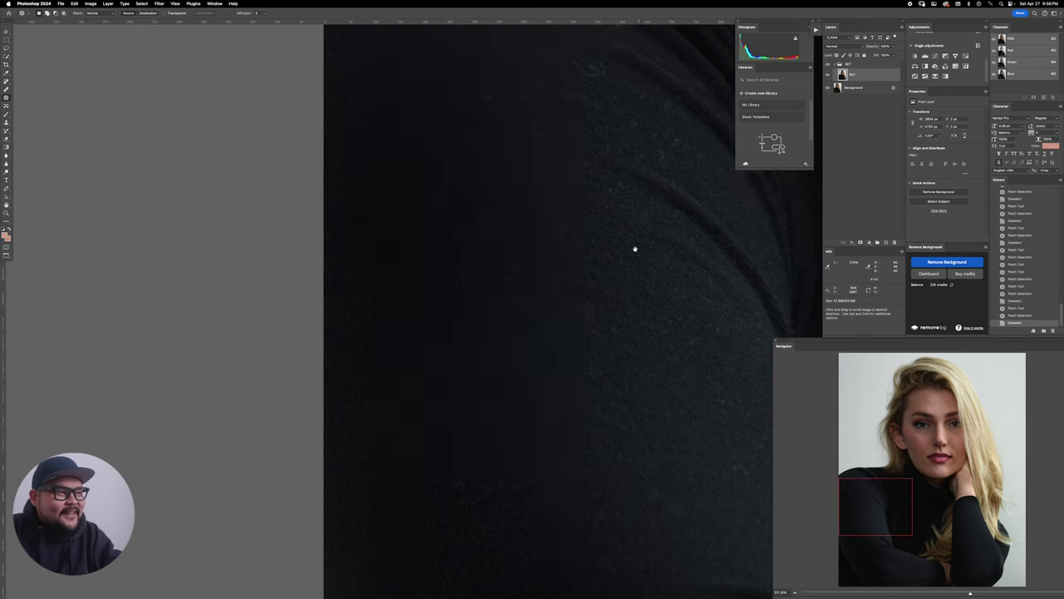
Step: Patch the lint specks on the shoulder and between the curved folds of the sleeve beneath it
scroll(620, 241, up, 3)
mouse_move(571, 246)
mouse_down()
mouse_move(589, 241)
mouse_move(551, 232)
mouse_up()
key(super+d)
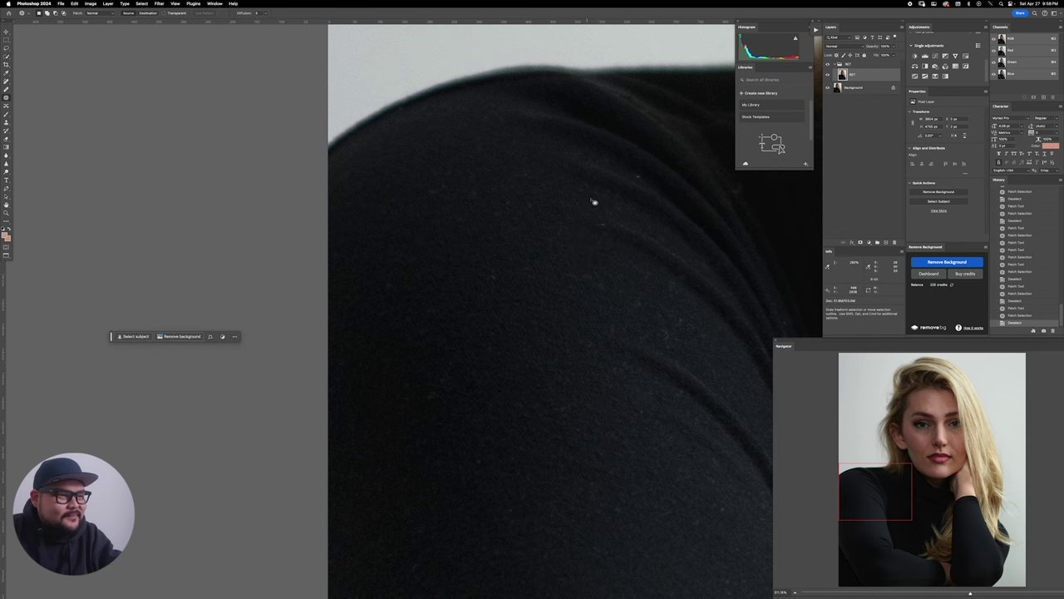
click(637, 173)
mouse_move(490, 279)
mouse_down()
mouse_move(506, 246)
mouse_move(606, 221)
mouse_move(591, 221)
mouse_up()
key(ctrl+d)
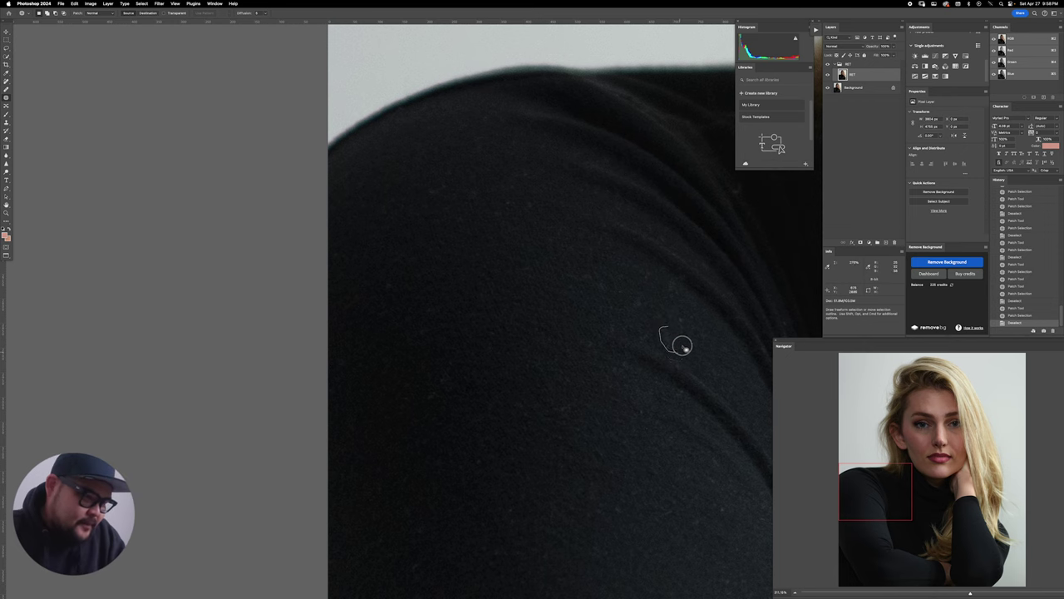
mouse_move(673, 331)
mouse_down()
mouse_move(687, 346)
mouse_move(675, 332)
mouse_up()
drag(678, 339, 707, 363)
key(ctrl+d)
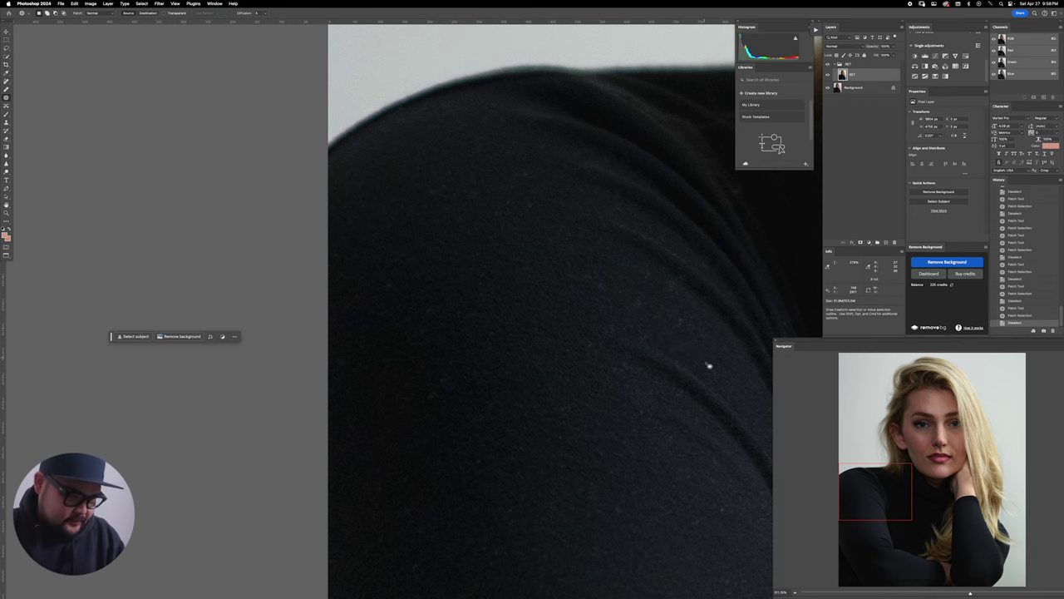
Step: Patch the remaining faint marks on the resting forearm near the inner elbow and clear the selection
drag(719, 414, 559, 251)
drag(609, 400, 608, 400)
scroll(608, 400, down, 8)
scroll(607, 400, right, 4)
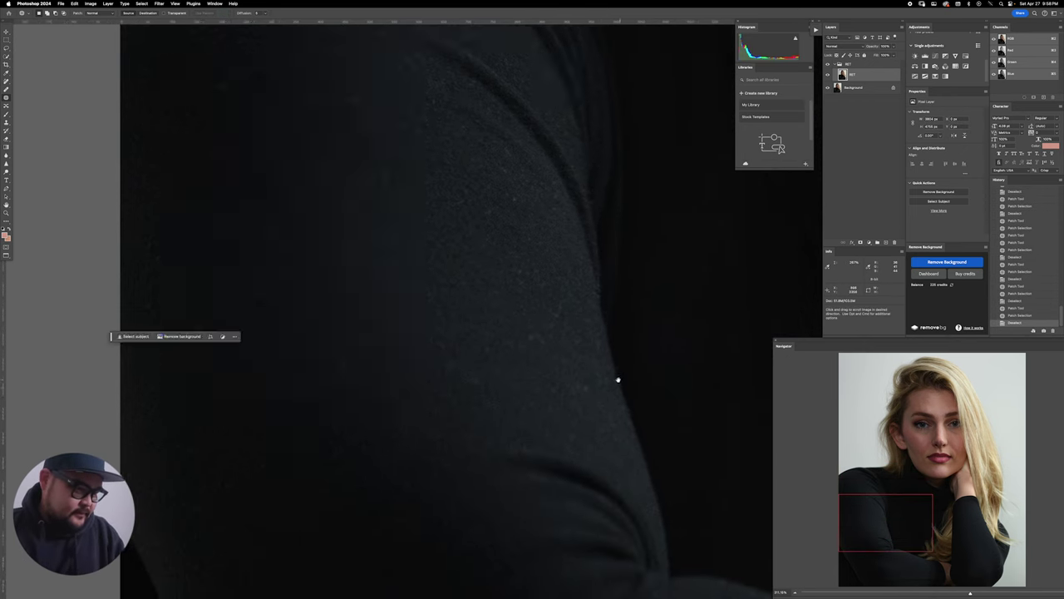
scroll(592, 434, down, 4)
scroll(592, 433, right, 2)
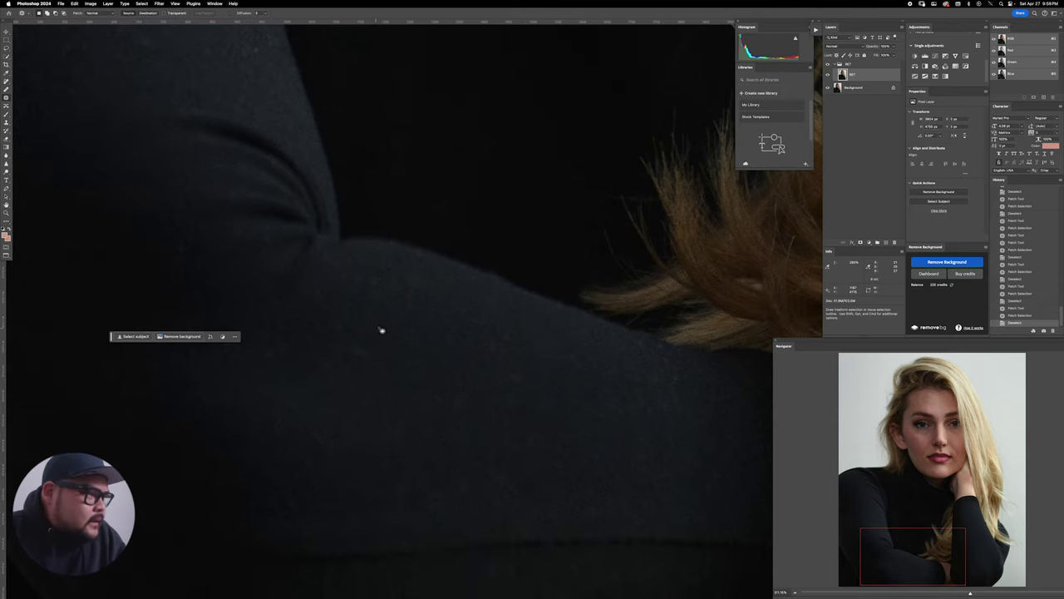
drag(346, 337, 344, 340)
drag(338, 346, 369, 352)
drag(469, 396, 466, 399)
drag(459, 405, 479, 403)
scroll(518, 321, up, 5)
scroll(518, 321, right, 3)
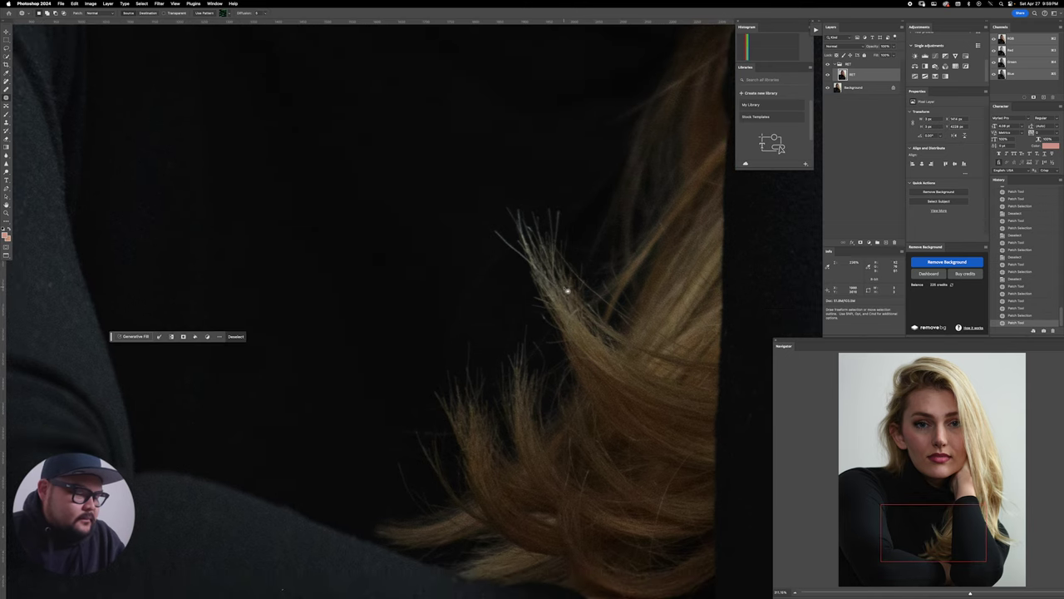
key(super+d)
Step: Check the cleaned black sweater in a wider view of the portrait, from the face down to the arms
key(z)
drag(598, 259, 580, 357)
scroll(582, 333, up, 1)
scroll(570, 285, down, 5)
scroll(570, 285, left, 2)
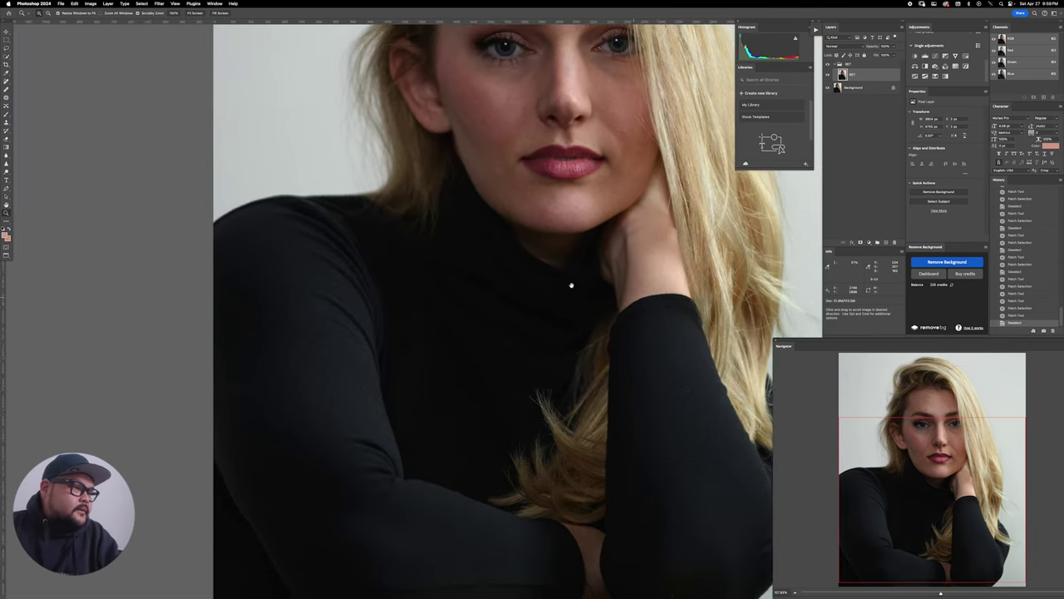
Step: Patch the remaining specks on the shoulder of the black sweater, including the mark beside the shoulder folds
scroll(479, 280, down, 1)
scroll(479, 280, left, 1)
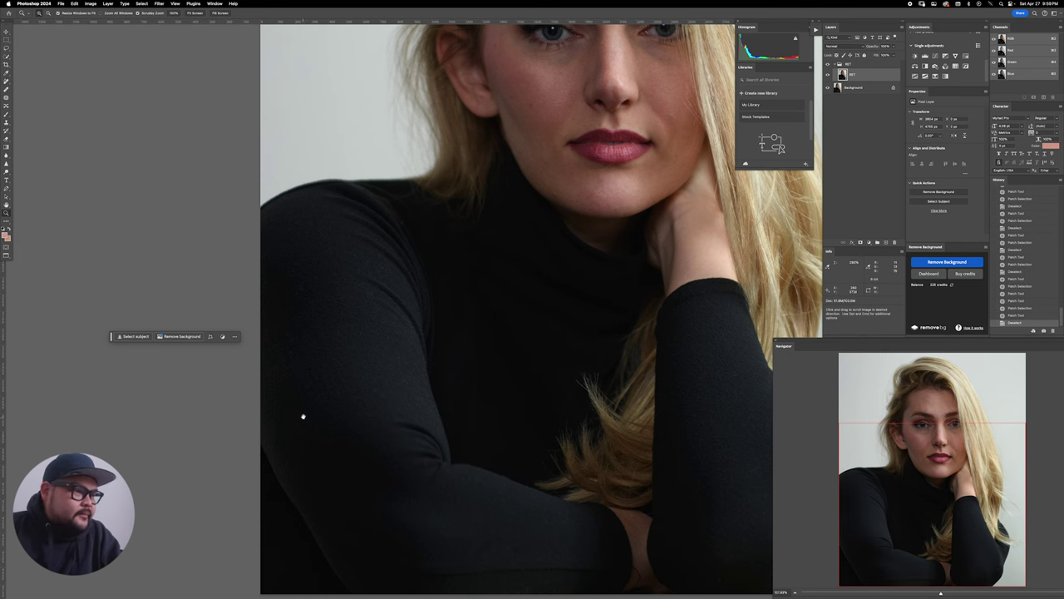
mouse_move(303, 416)
mouse_down()
mouse_move(404, 316)
mouse_move(435, 330)
mouse_move(474, 299)
mouse_move(371, 274)
mouse_up()
key(super+d)
mouse_move(313, 194)
mouse_down()
mouse_move(424, 334)
mouse_move(433, 318)
mouse_move(413, 314)
mouse_up()
click(418, 283)
mouse_move(418, 321)
mouse_down()
mouse_move(422, 293)
mouse_move(464, 314)
mouse_move(434, 419)
mouse_move(424, 361)
mouse_up()
key(super+d)
click(420, 329)
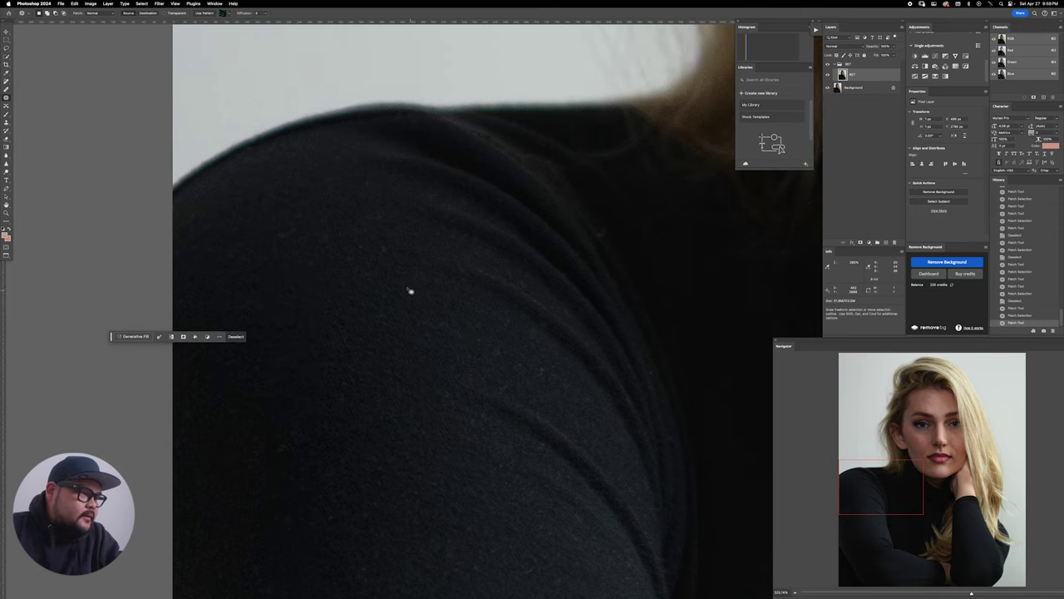
key(super+d)
drag(608, 229, 613, 239)
click(616, 241)
Step: Clear the selection and erase the stray dark strand across the skin between the crossed arms with the Remove tool
drag(608, 286, 349, 67)
drag(732, 532, 351, 85)
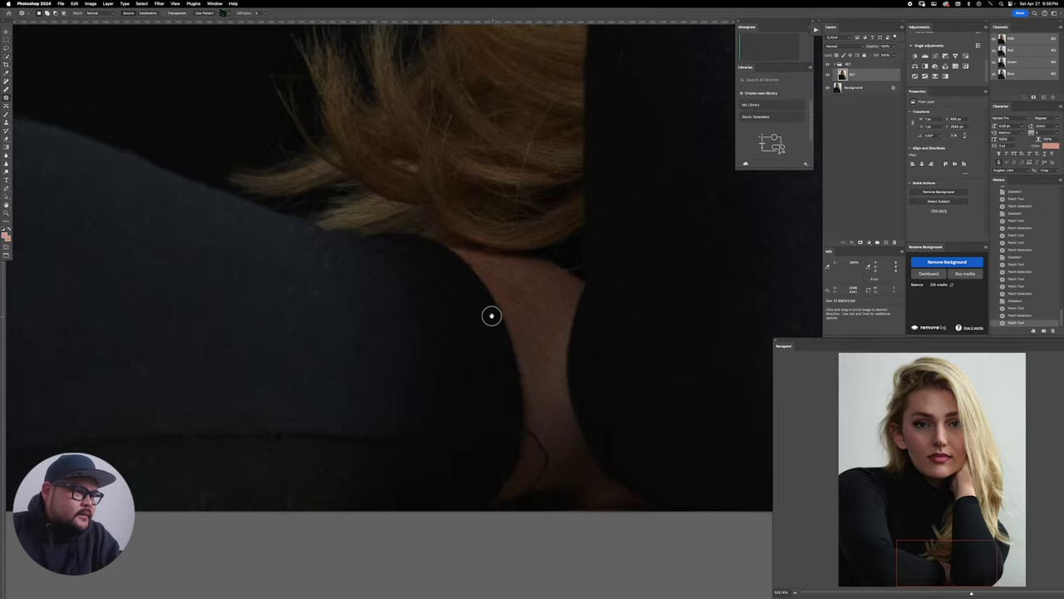
drag(492, 316, 456, 283)
drag(513, 399, 547, 371)
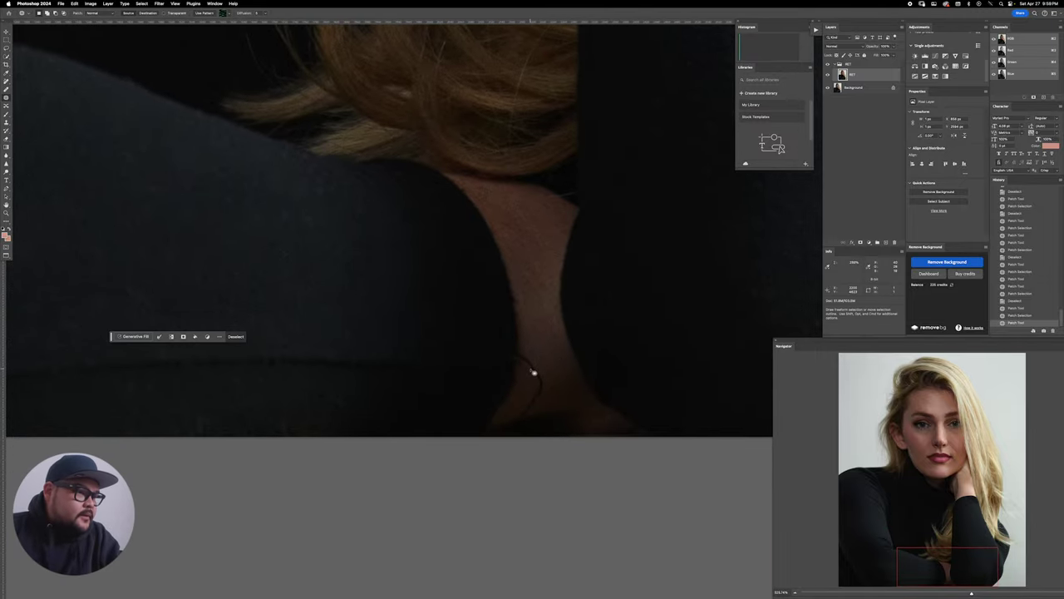
key(shift+j)
key(shift+j)
key(shift+j)
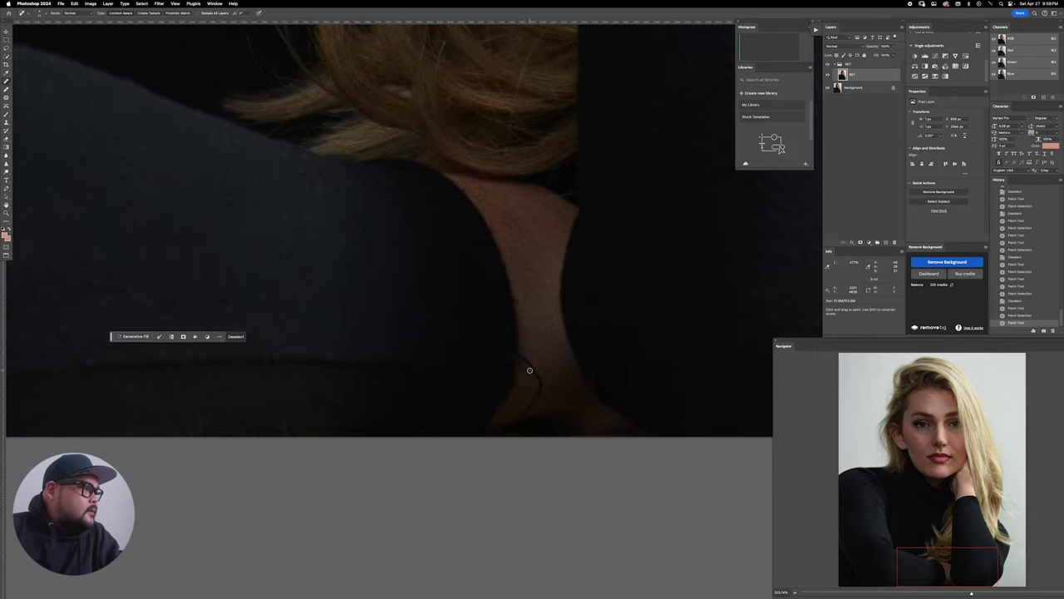
key(shift+j)
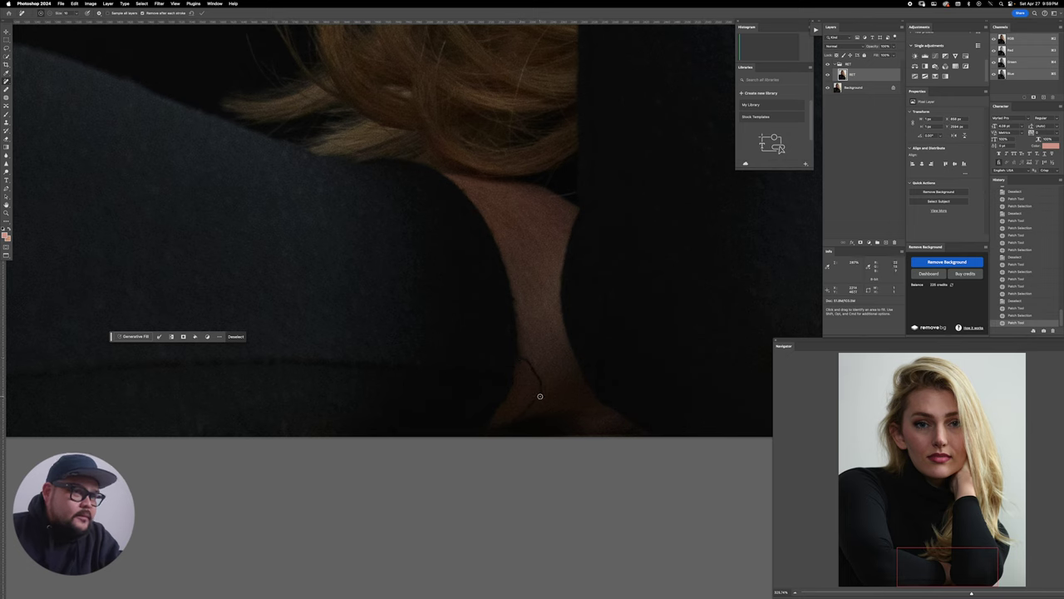
key(super+d)
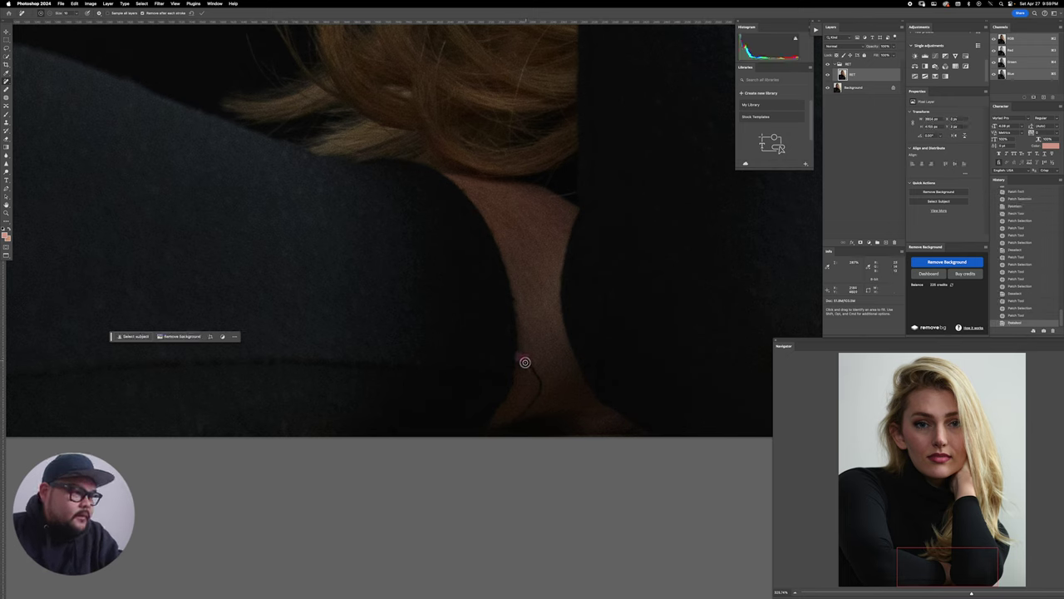
mouse_move(525, 362)
mouse_down()
mouse_move(541, 398)
mouse_move(511, 423)
mouse_move(533, 401)
mouse_up()
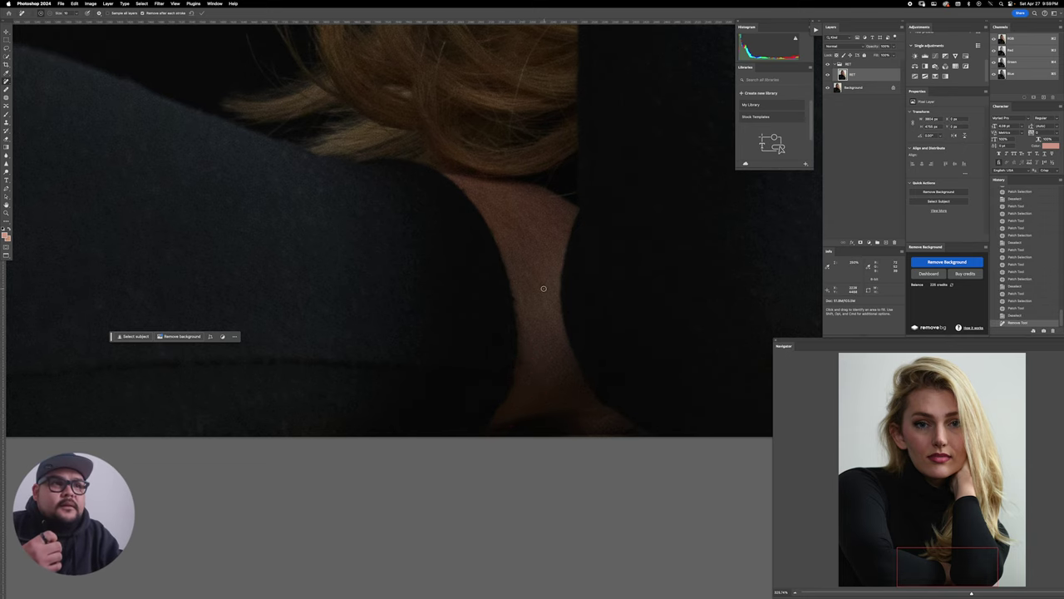
Step: Examine the neck and wrist, the whole portrait and the face up close for blemishes that need retouching
drag(441, 286, 457, 416)
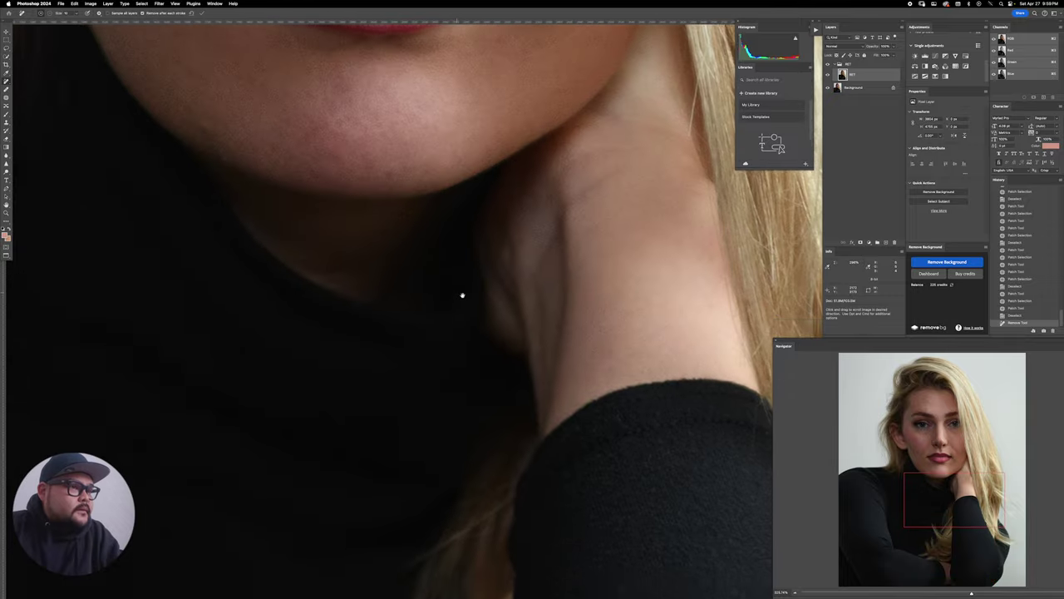
drag(499, 304, 530, 285)
drag(519, 282, 530, 278)
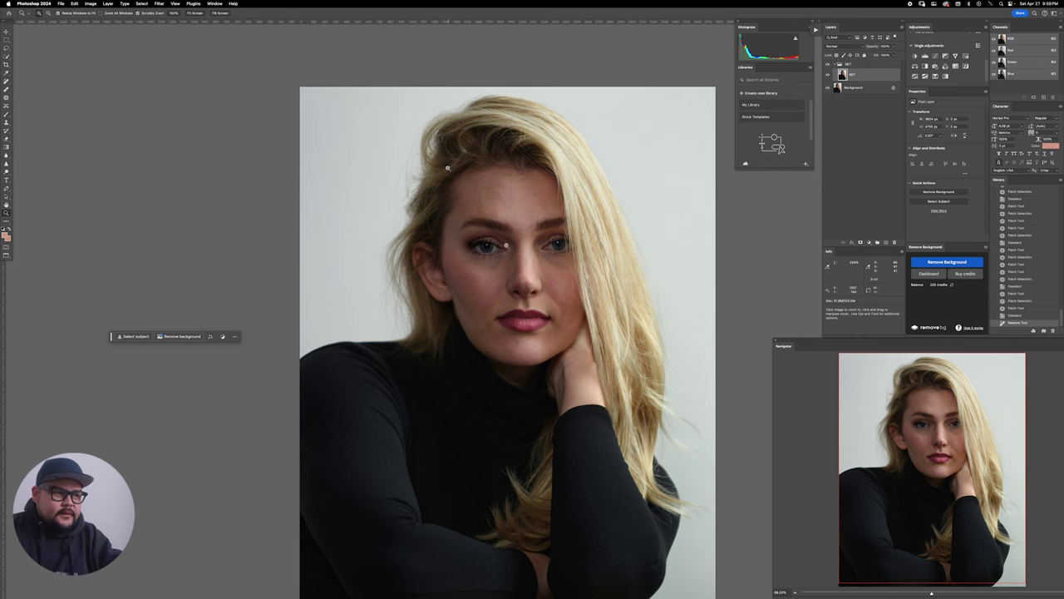
scroll(527, 284, up, 5)
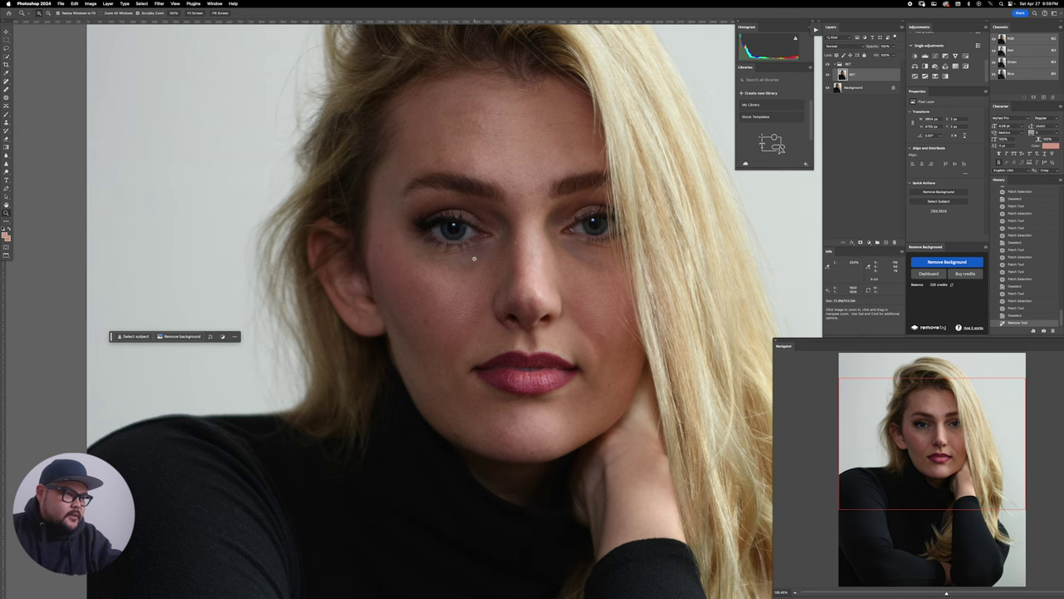
drag(518, 199, 538, 294)
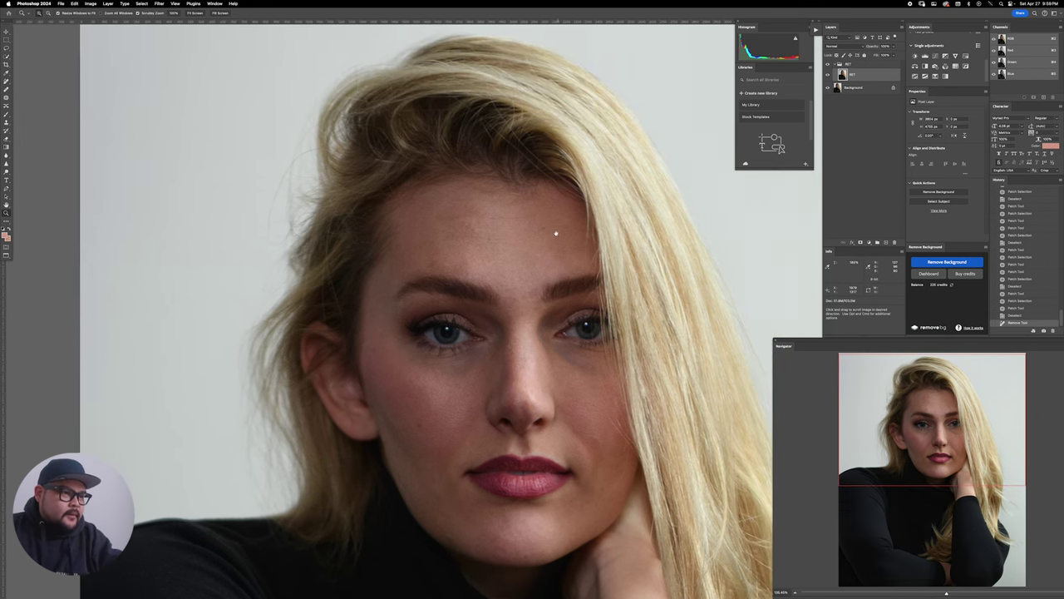
click(554, 231)
scroll(551, 233, up, 3)
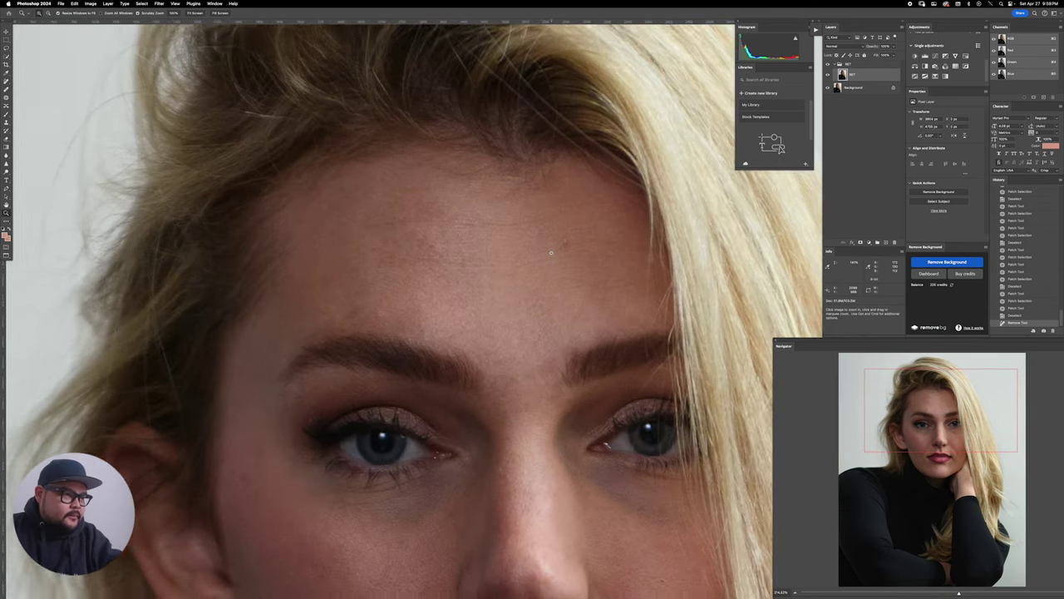
drag(549, 297, 562, 261)
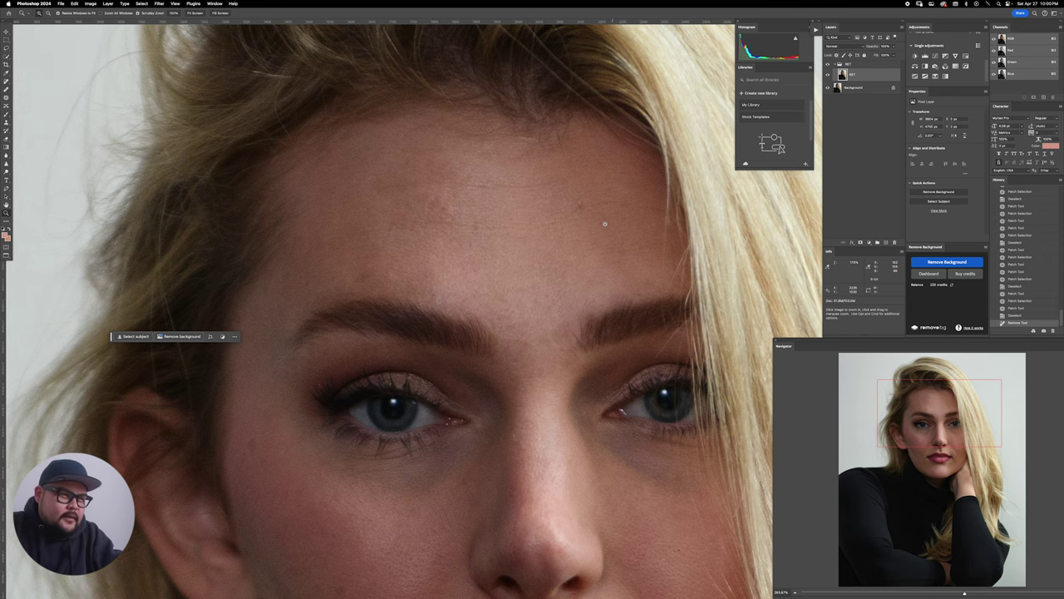
Step: Patch the small bump on the hair-side half of the forehead and the mark near its centre
drag(584, 218, 601, 228)
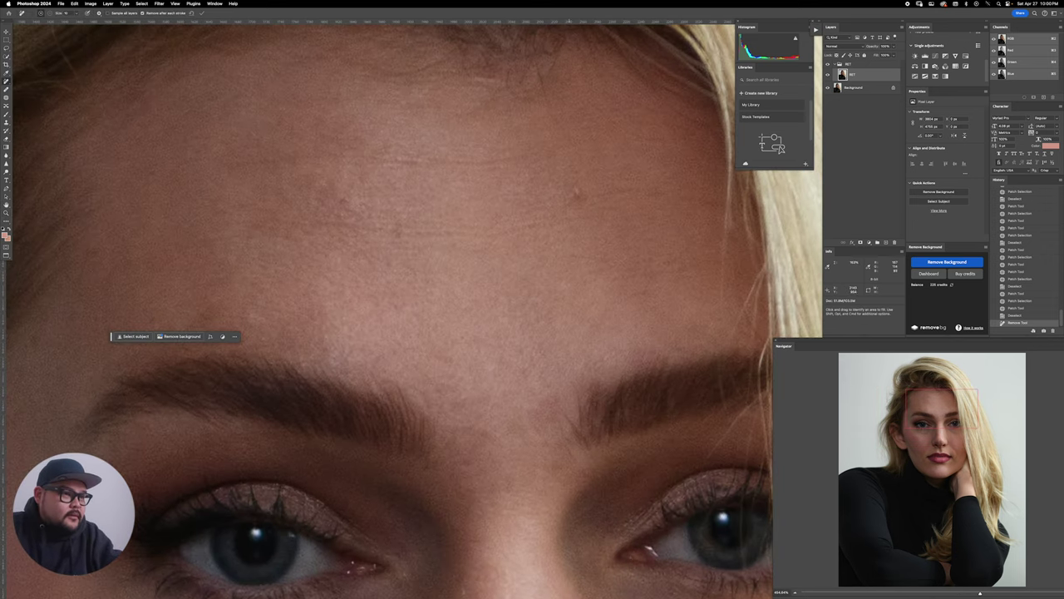
key(shift+j)
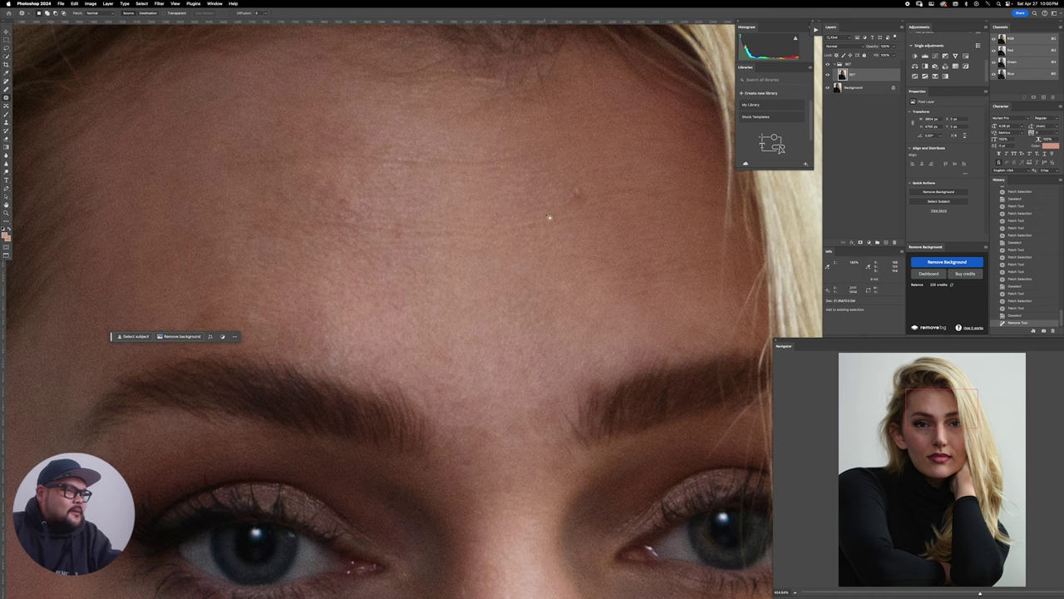
mouse_move(581, 181)
mouse_down()
mouse_move(568, 209)
mouse_move(582, 180)
mouse_up()
drag(580, 193, 551, 188)
click(436, 236)
mouse_move(403, 225)
mouse_down()
mouse_move(397, 237)
mouse_move(402, 224)
mouse_move(407, 238)
mouse_move(400, 222)
mouse_up()
click(380, 235)
drag(400, 231, 409, 252)
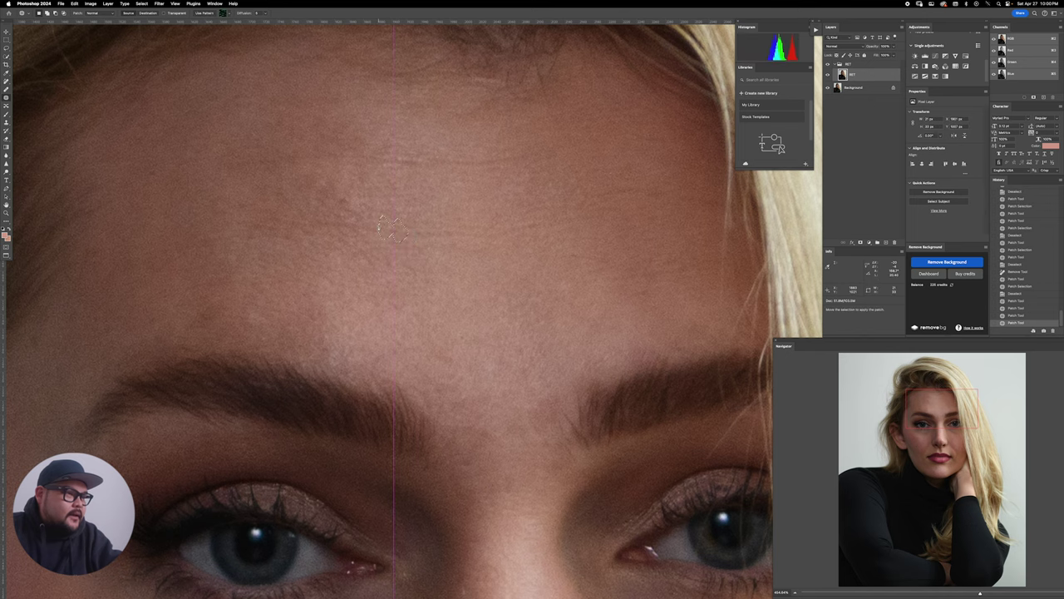
key(super+d)
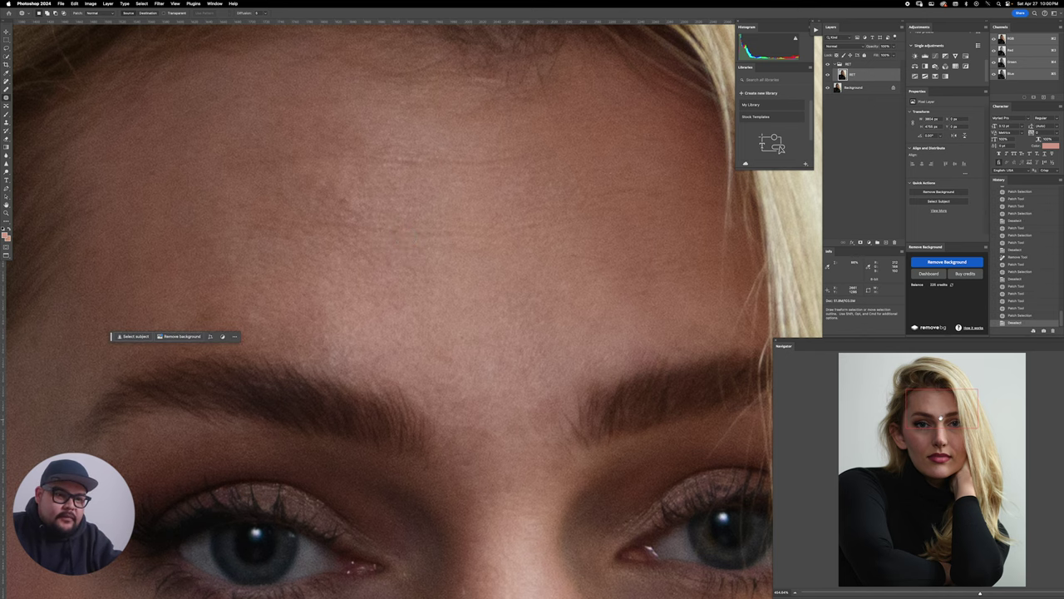
Step: Patch the reddish blotches in the middle of the forehead, above the inner half of the ear-side eyebrow
mouse_move(941, 418)
mouse_down()
mouse_move(934, 389)
mouse_move(941, 430)
mouse_up()
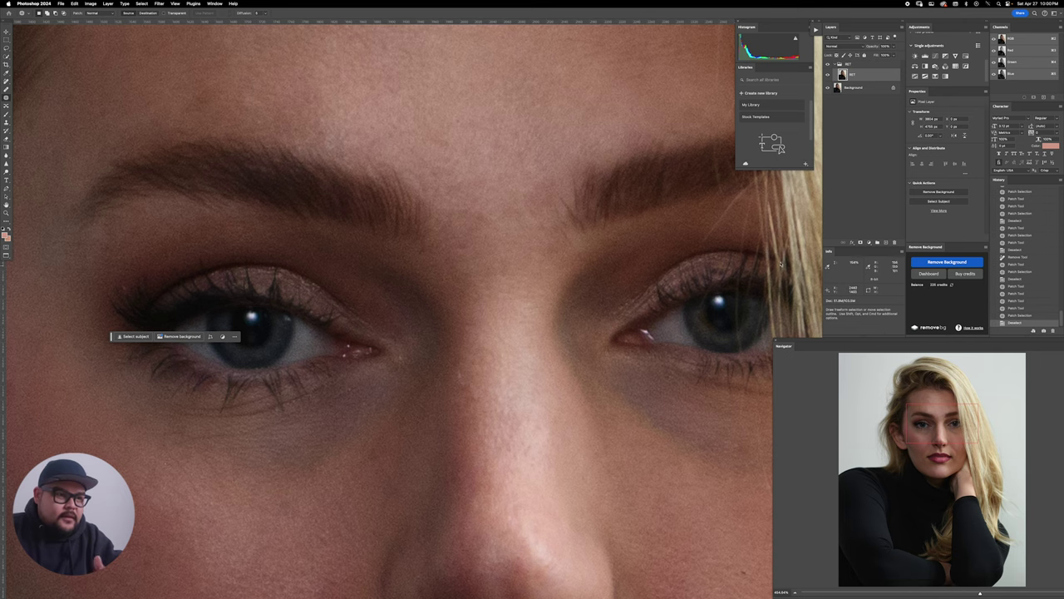
drag(515, 133, 578, 295)
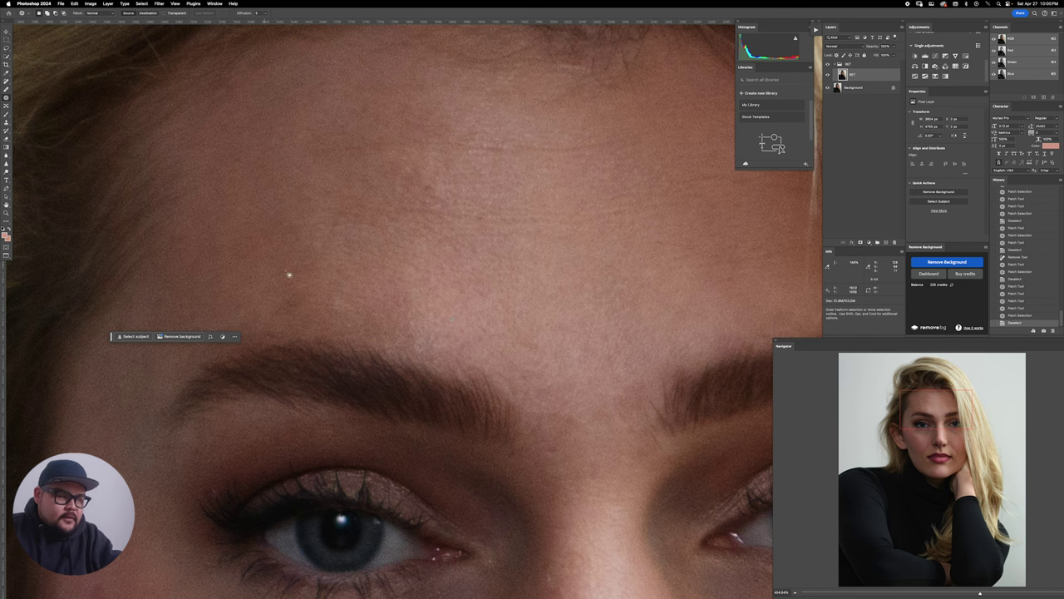
drag(434, 190, 431, 191)
drag(428, 189, 456, 188)
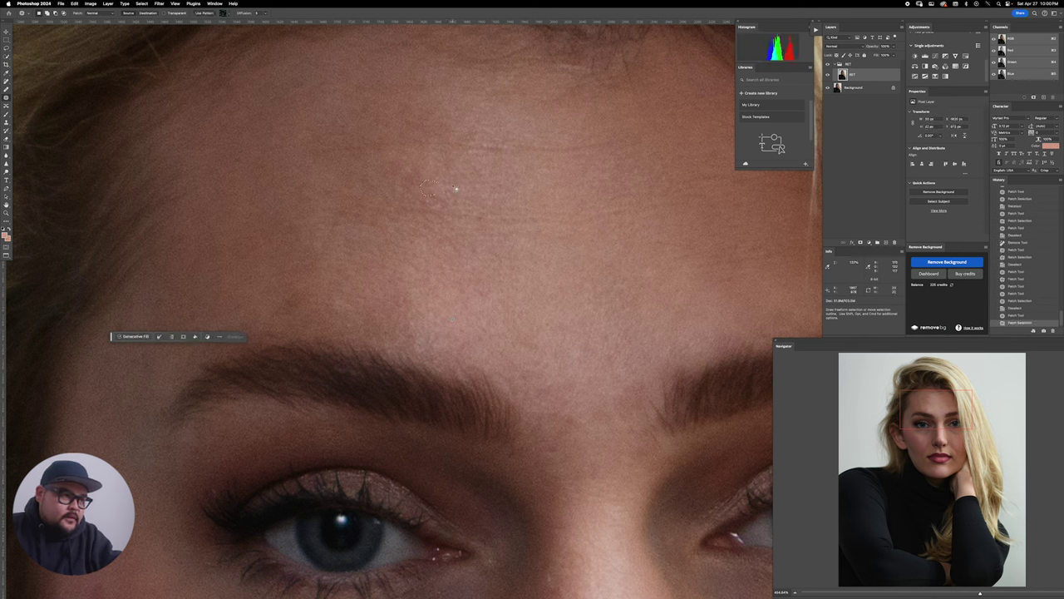
click(456, 188)
mouse_move(401, 164)
mouse_down()
mouse_move(412, 191)
mouse_move(405, 163)
mouse_up()
mouse_move(403, 176)
mouse_down()
mouse_move(437, 212)
mouse_move(427, 188)
mouse_up()
click(419, 180)
mouse_move(423, 192)
mouse_down()
mouse_move(402, 190)
mouse_move(412, 170)
mouse_up()
click(410, 171)
drag(416, 180, 380, 184)
click(380, 185)
Step: Patch the small spots on the lower forehead just above the ear-side eyebrow
mouse_move(385, 298)
mouse_down()
mouse_move(426, 277)
mouse_move(429, 252)
mouse_up()
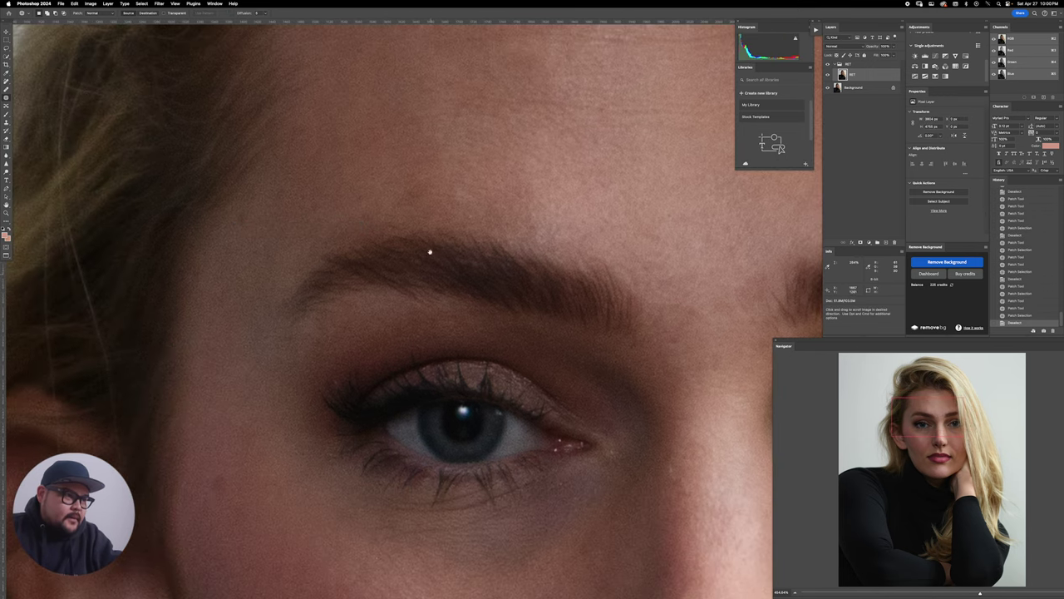
drag(478, 216, 477, 217)
mouse_move(478, 218)
mouse_down()
mouse_move(489, 220)
mouse_move(455, 196)
mouse_up()
click(488, 219)
mouse_move(453, 196)
mouse_down()
mouse_move(495, 203)
mouse_move(435, 214)
mouse_move(456, 236)
mouse_up()
click(497, 205)
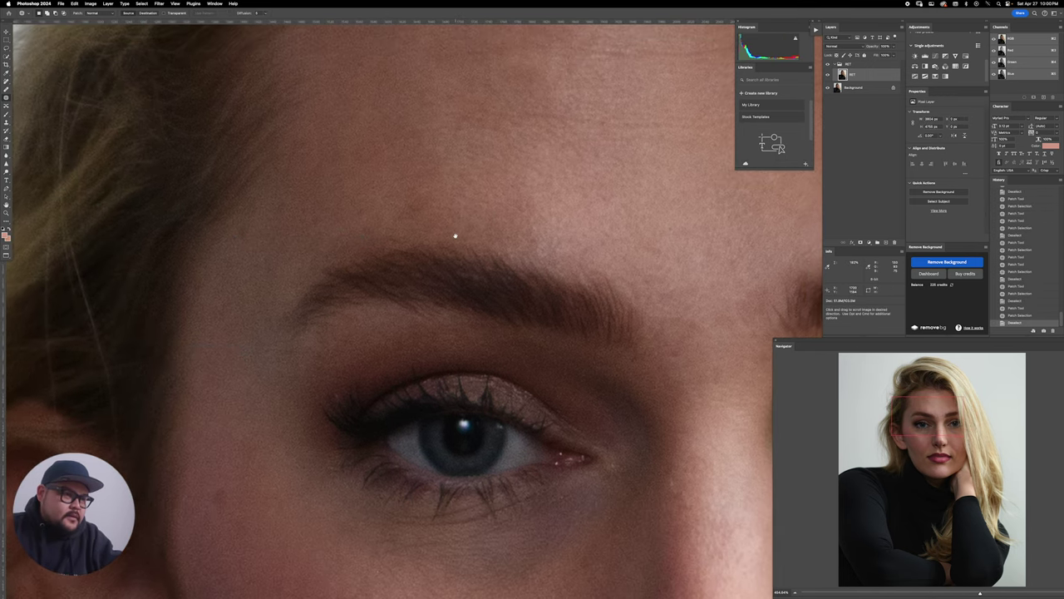
drag(532, 224, 544, 227)
click(543, 227)
mouse_move(513, 224)
mouse_down()
mouse_move(551, 198)
mouse_move(563, 252)
mouse_up()
drag(530, 267, 550, 272)
drag(550, 276, 546, 252)
click(547, 252)
Step: Patch the uneven patches and fine marks on the upper forehead below the hairline
drag(582, 183, 568, 252)
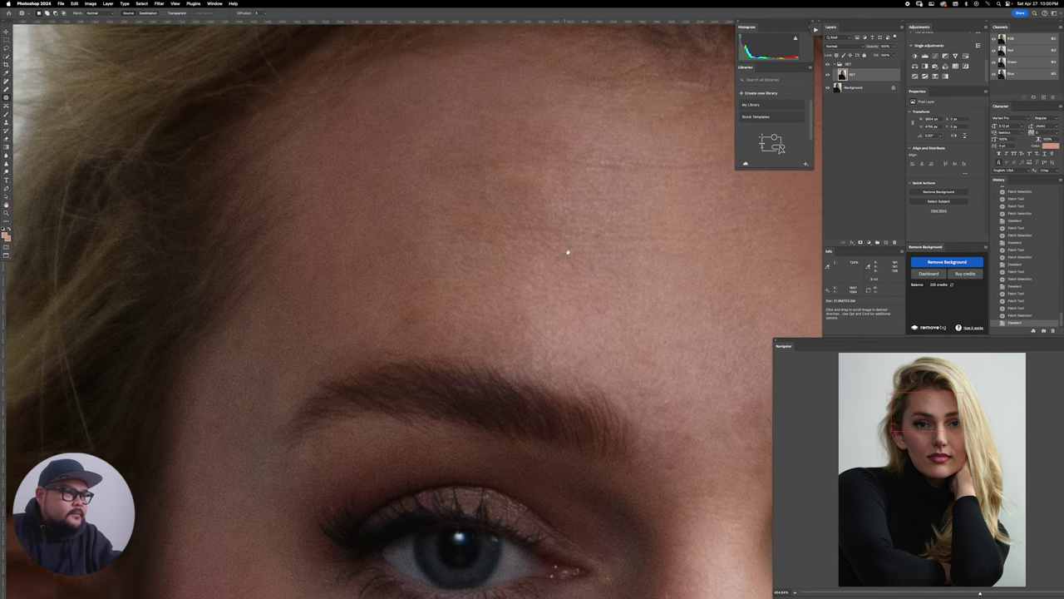
scroll(568, 252, up, 4)
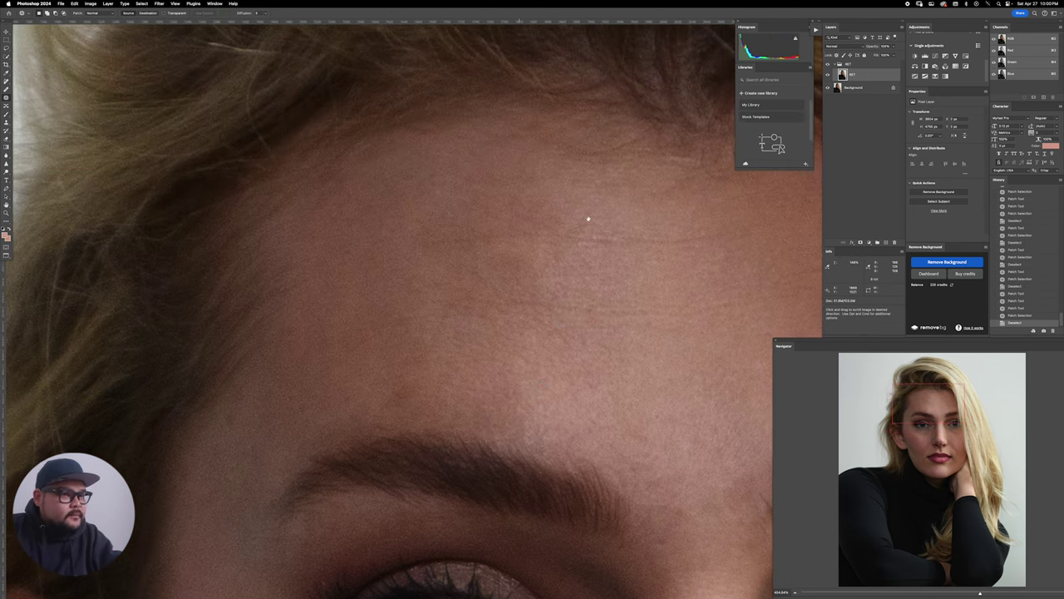
drag(492, 252, 547, 285)
drag(507, 243, 494, 251)
drag(539, 259, 526, 256)
key(super+d)
drag(571, 288, 529, 287)
mouse_move(544, 283)
mouse_down()
mouse_move(522, 297)
mouse_move(540, 290)
mouse_up()
click(522, 298)
drag(552, 281, 487, 270)
key(super+d)
Step: Patch the remaining discoloured spots above the arch of the ear-side eyebrow
mouse_move(459, 394)
mouse_down()
mouse_move(523, 316)
mouse_move(444, 324)
mouse_move(473, 307)
mouse_up()
mouse_move(467, 311)
mouse_down()
mouse_move(424, 291)
mouse_move(482, 323)
mouse_move(462, 327)
mouse_up()
key(super+d)
drag(468, 323, 517, 308)
key(super+d)
Step: Patch the marks on the forehead above the hair-side eyebrow and the spot between the eyebrows
drag(749, 345, 525, 327)
scroll(526, 327, left, 3)
scroll(526, 328, down, 1)
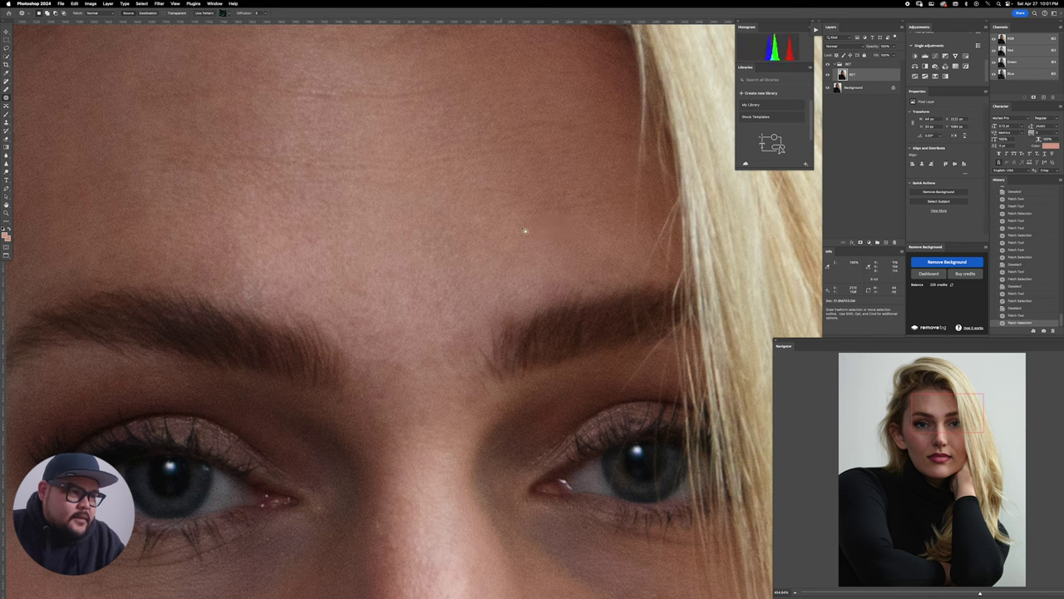
mouse_move(611, 255)
mouse_down()
mouse_move(635, 280)
mouse_move(613, 251)
mouse_move(592, 273)
mouse_move(596, 287)
mouse_move(585, 277)
mouse_up()
key(super+d)
drag(591, 282, 596, 254)
key(super+d)
mouse_move(445, 340)
mouse_down()
mouse_move(449, 372)
mouse_move(465, 368)
mouse_move(477, 345)
mouse_move(463, 309)
mouse_move(449, 331)
mouse_up()
drag(460, 345, 454, 314)
key(super+d)
Step: Patch the small mark along the side of the nose bridge and clear the selection
drag(483, 500, 480, 342)
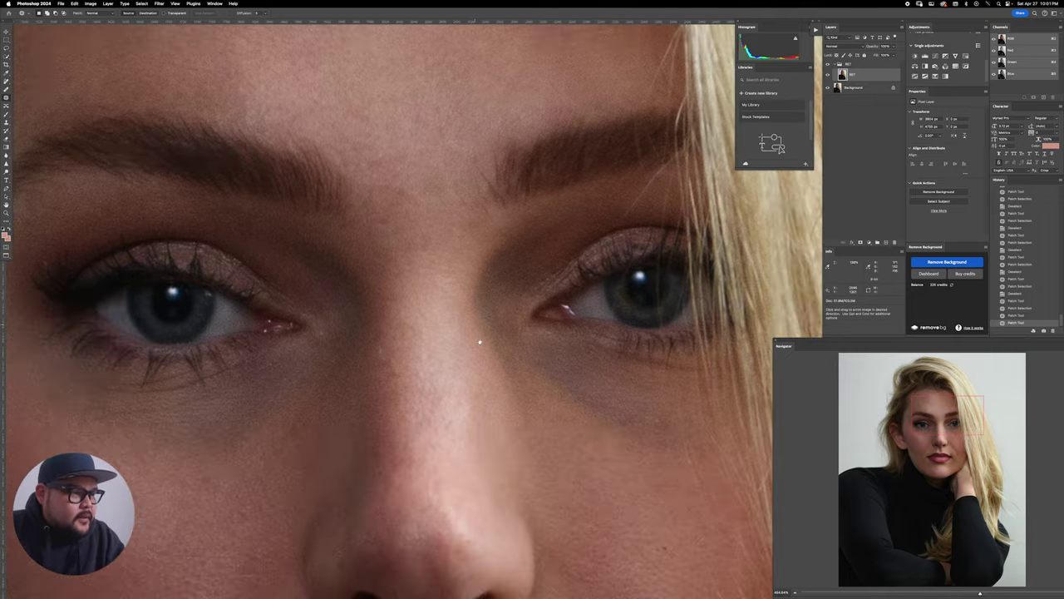
drag(461, 513, 507, 325)
scroll(507, 325, down, 3)
scroll(392, 266, left, 5)
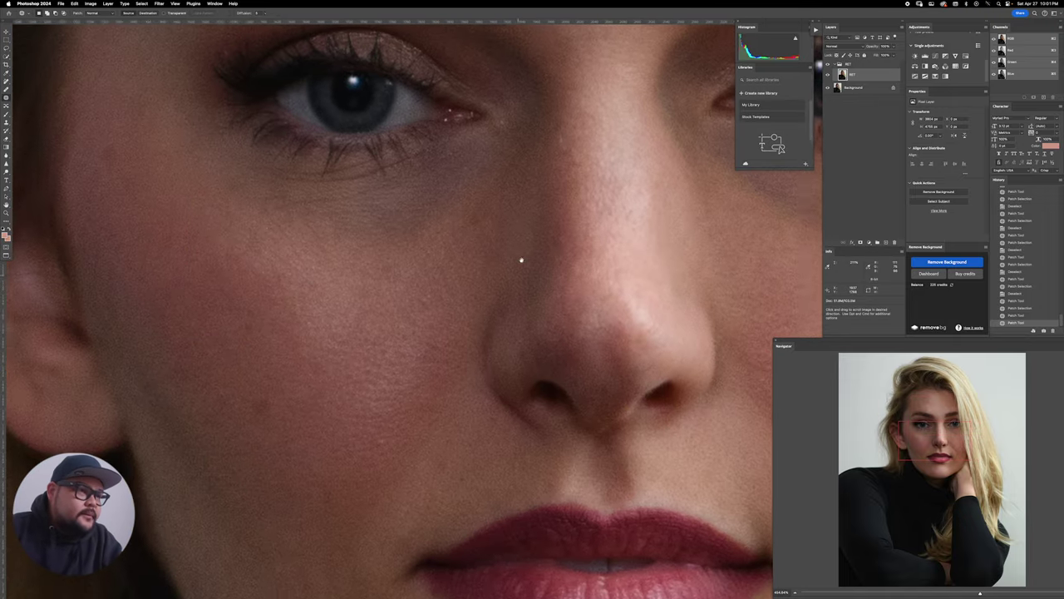
drag(554, 150, 557, 110)
key(super+d)
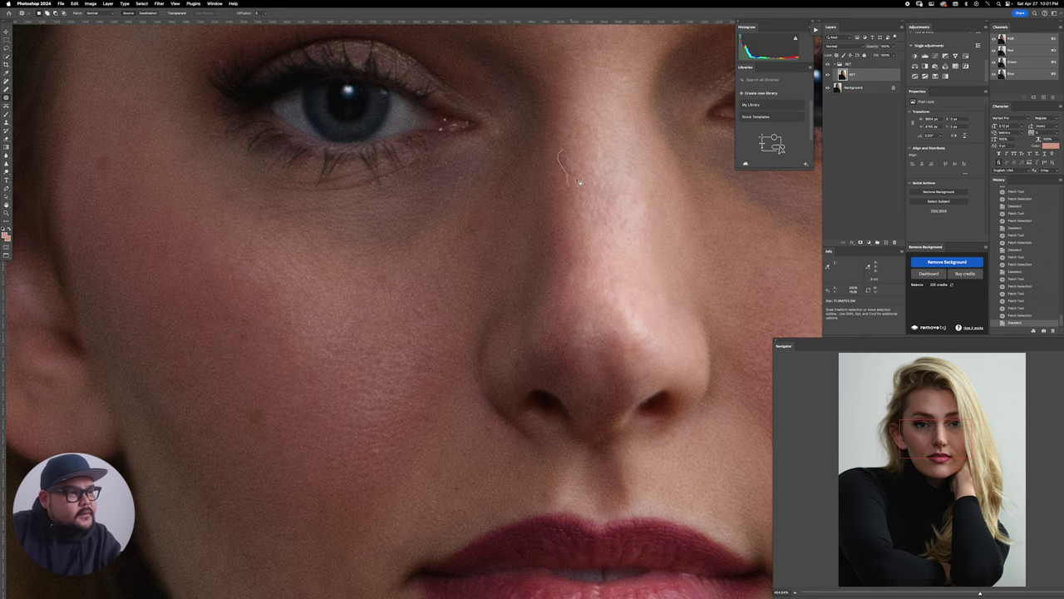
Step: Patch the small marks on the cheek below the ear-side eye and the spot near the temple
scroll(404, 306, down, 2)
scroll(404, 306, left, 3)
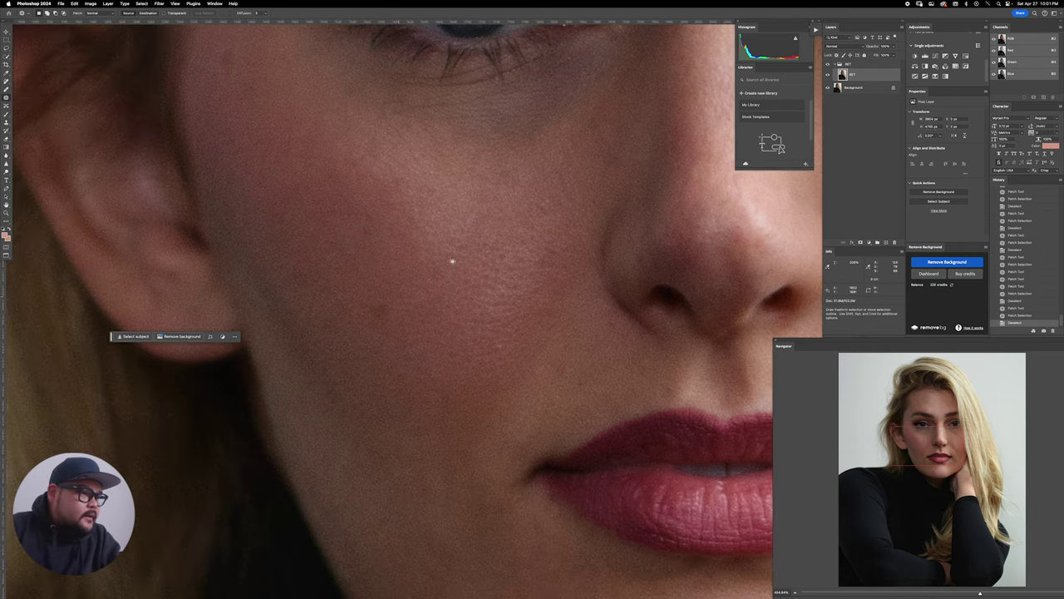
scroll(452, 261, down, 3)
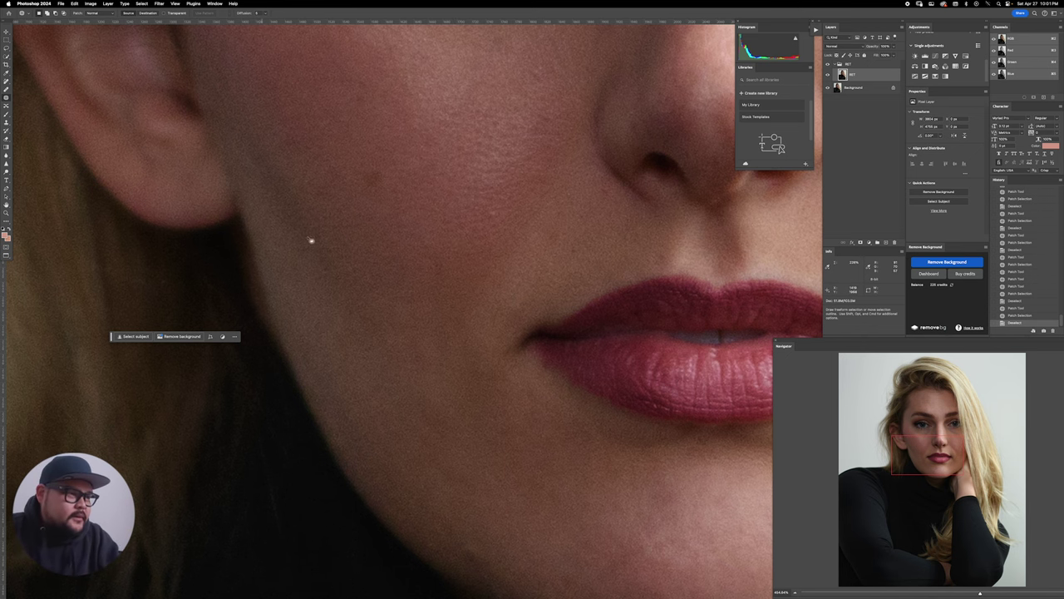
scroll(416, 209, up, 5)
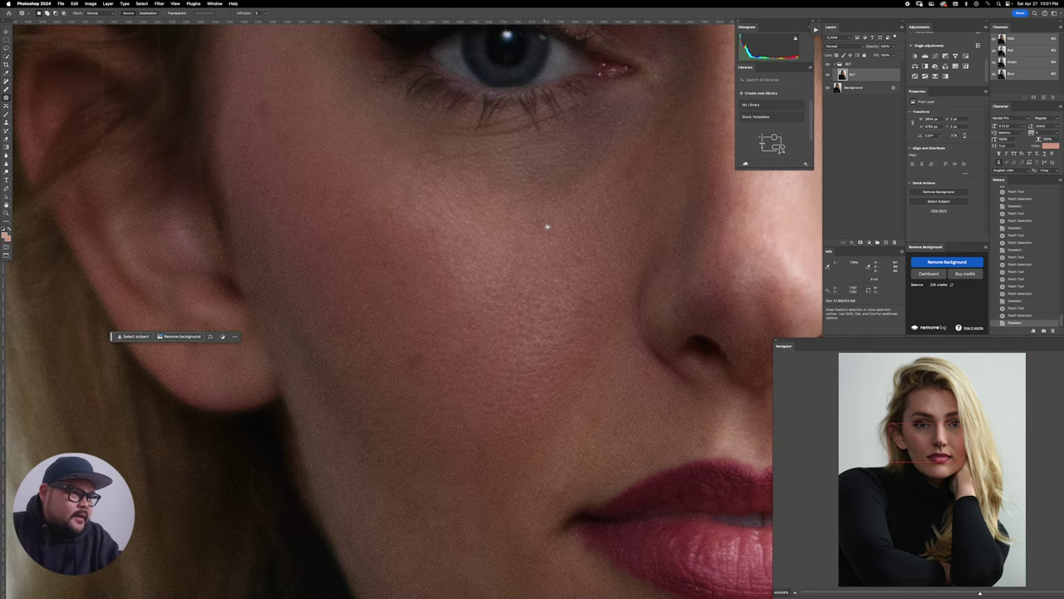
drag(582, 255, 593, 245)
key(super+d)
drag(591, 249, 593, 231)
click(411, 247)
mouse_move(411, 247)
mouse_down()
mouse_move(484, 301)
mouse_move(469, 311)
mouse_up()
mouse_move(433, 229)
mouse_down()
mouse_move(441, 246)
mouse_move(423, 191)
mouse_up()
key(super+d)
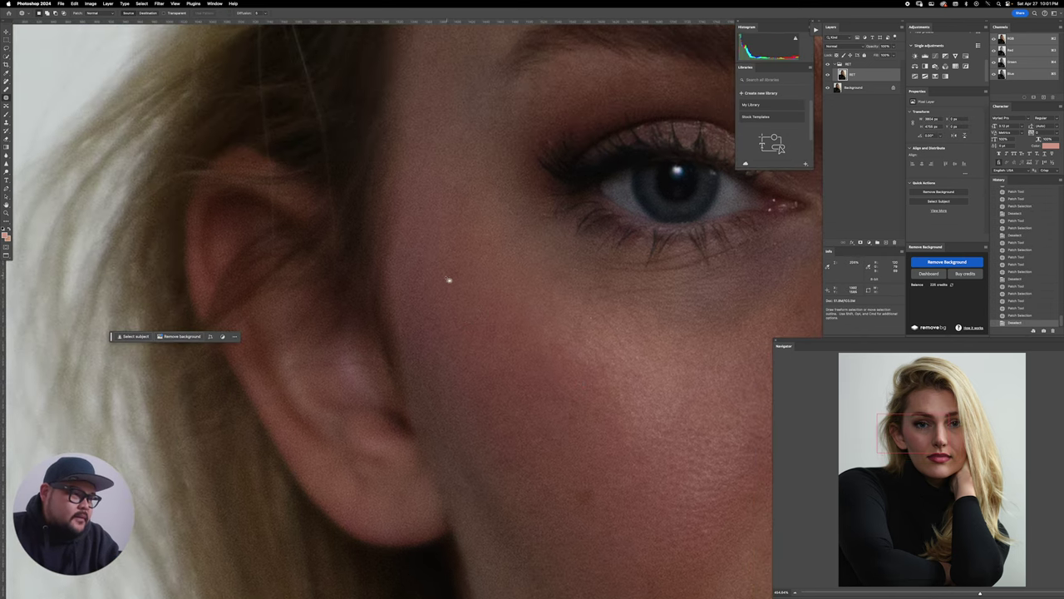
Step: Patch the dark spot in the middle of the ear-side cheek
drag(494, 344, 406, 246)
mouse_move(496, 383)
mouse_down()
mouse_move(510, 395)
mouse_move(499, 384)
mouse_up()
drag(502, 395, 462, 344)
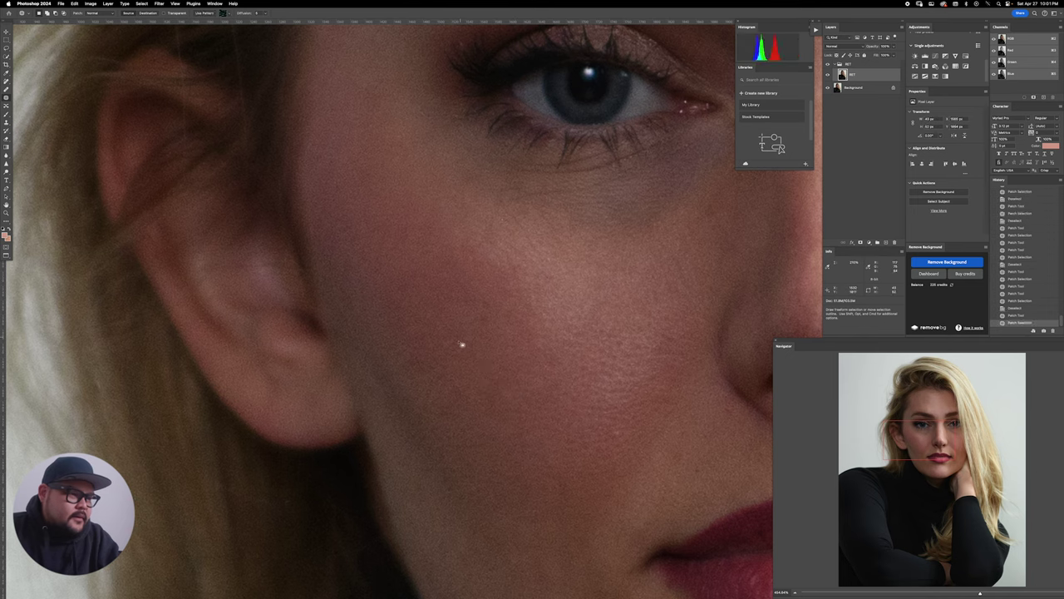
scroll(462, 343, down, 4)
scroll(462, 344, right, 5)
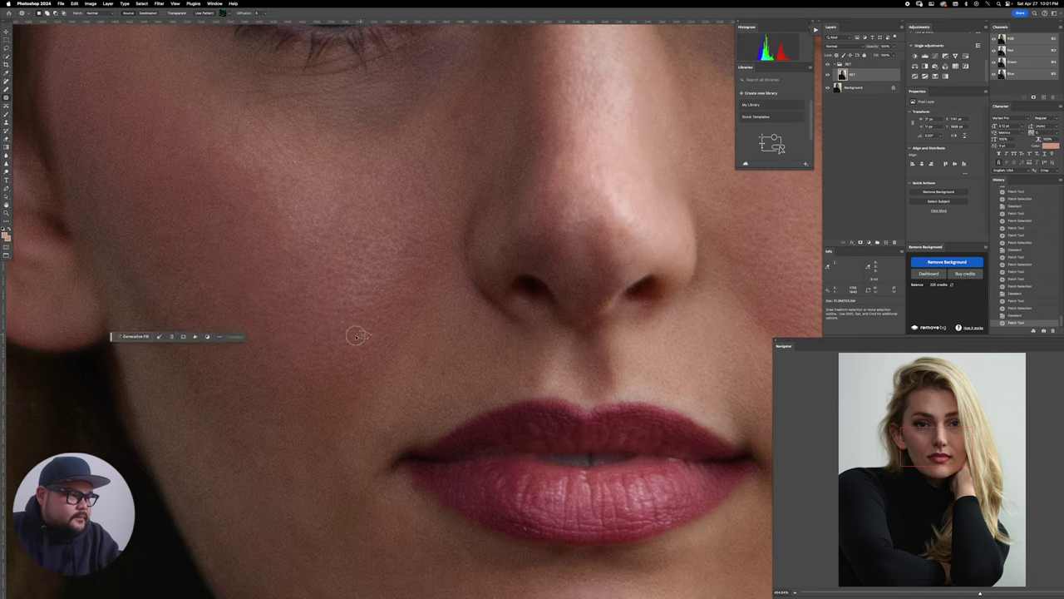
Step: Patch the small marks between the ear-side nostril and the mouth corner, clearing the selection after each patch
mouse_move(423, 337)
mouse_down()
mouse_move(444, 333)
mouse_move(455, 374)
mouse_move(450, 366)
mouse_up()
key(super+d)
scroll(463, 318, down, 1)
mouse_move(453, 370)
mouse_down()
mouse_move(463, 319)
mouse_move(454, 360)
mouse_move(468, 341)
mouse_up()
key(super+d)
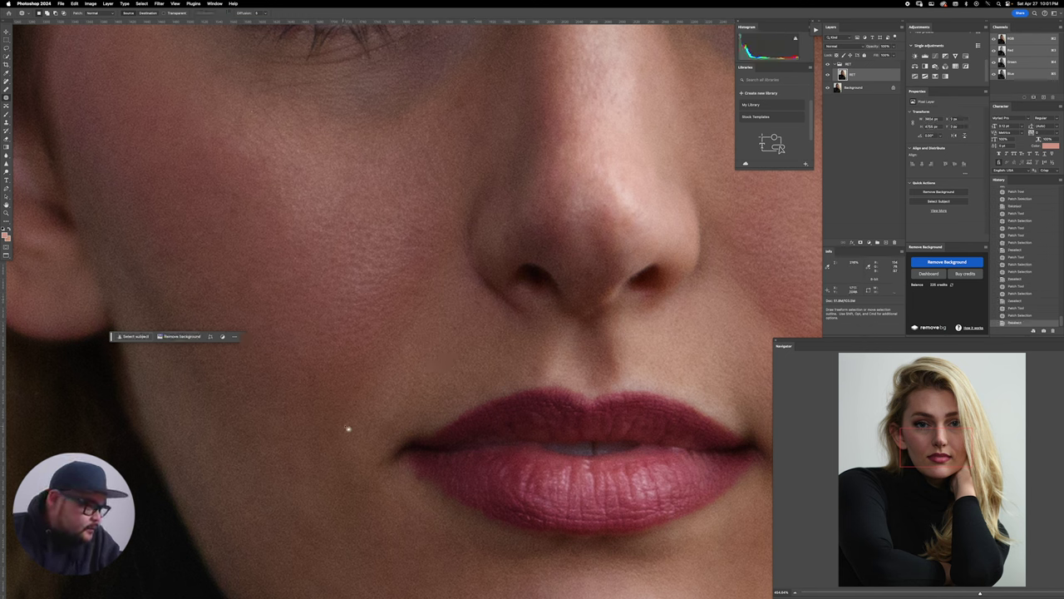
Step: Patch the remaining spots on the lower and middle ear-side cheek and clear the selections
mouse_move(349, 429)
mouse_down()
mouse_move(343, 450)
mouse_move(336, 418)
mouse_up()
click(344, 449)
click(336, 417)
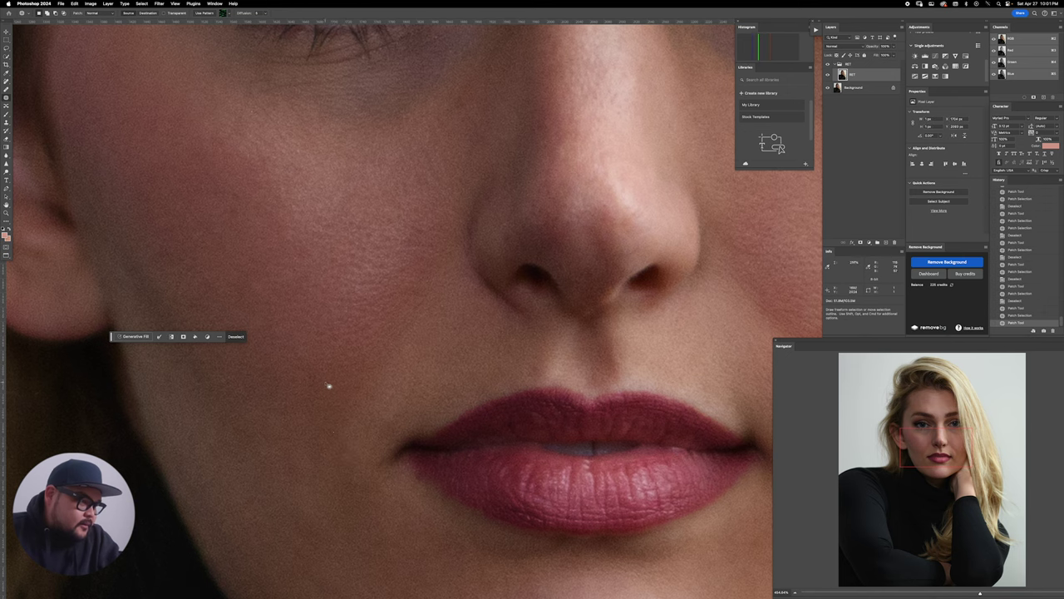
key(ctrl+d)
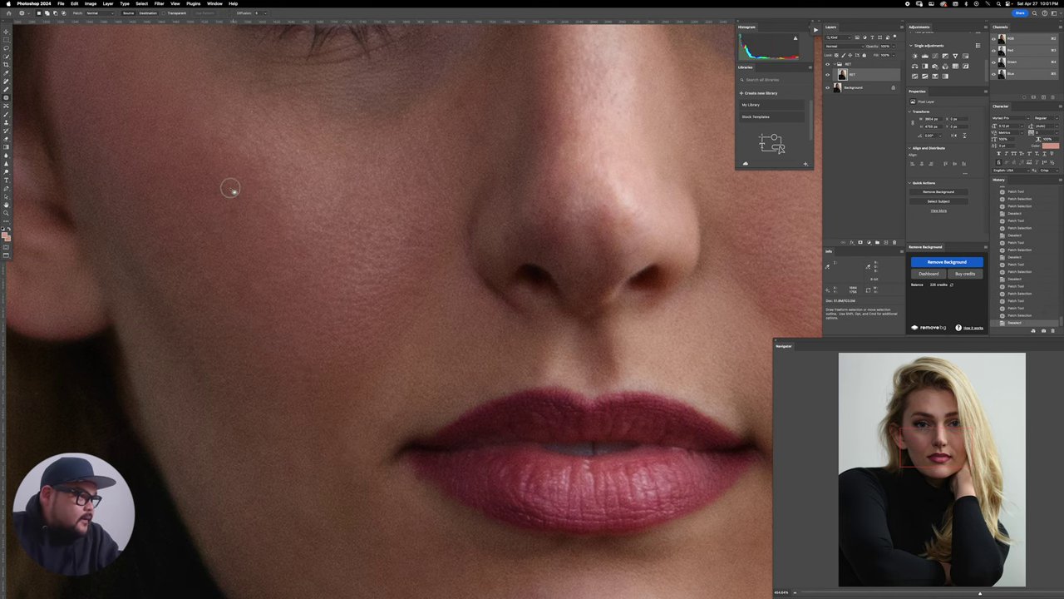
mouse_move(274, 300)
mouse_down()
mouse_move(263, 267)
mouse_move(274, 297)
mouse_up()
drag(267, 283, 330, 240)
key(super+d)
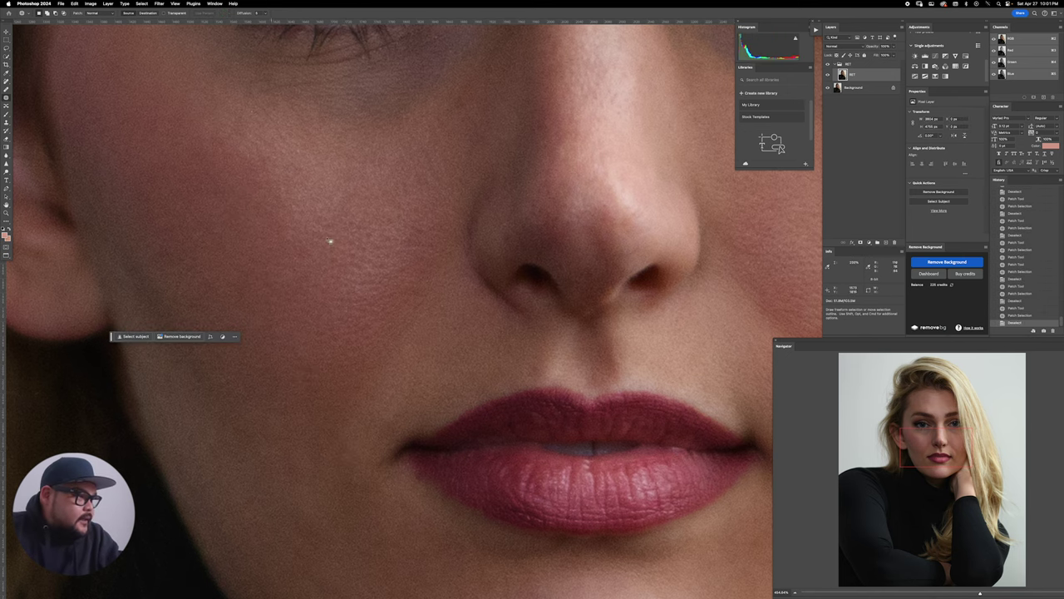
Step: Patch the small dark spot on the hair-side cheek below the eye and clear the selection
drag(654, 294, 399, 293)
drag(562, 256, 555, 216)
scroll(555, 216, up, 10)
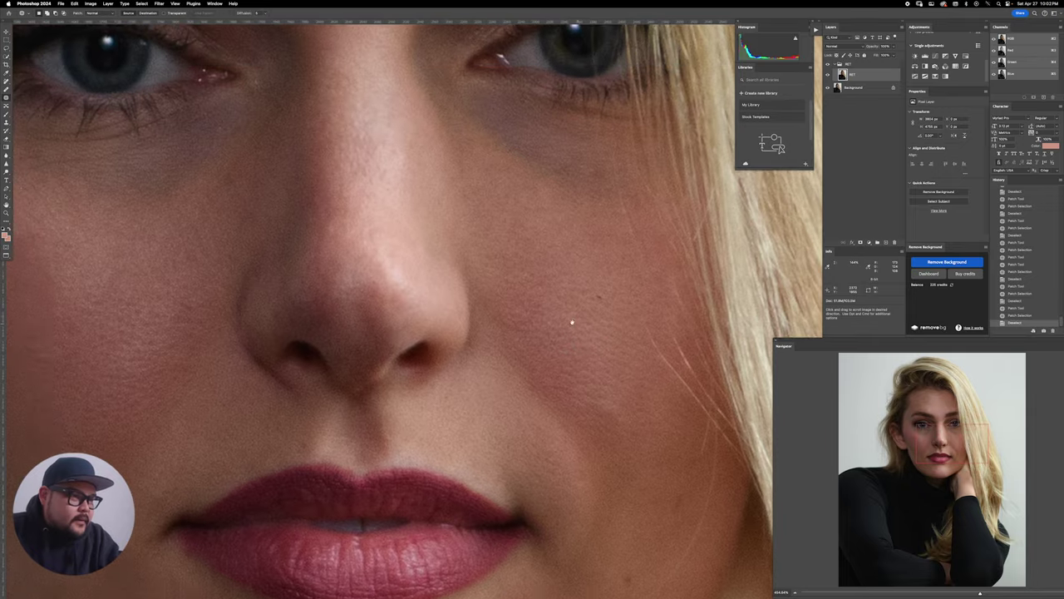
drag(606, 332, 621, 304)
key(super+d)
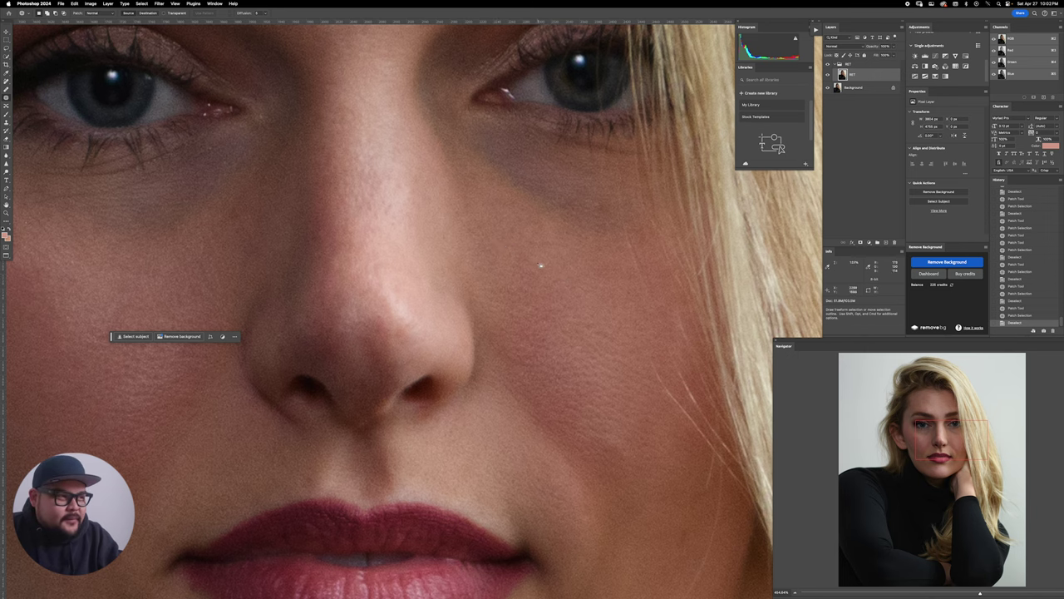
Step: Patch the small marks in the skin between the eyebrows, clearing the selection after each one
scroll(511, 297, up, 10)
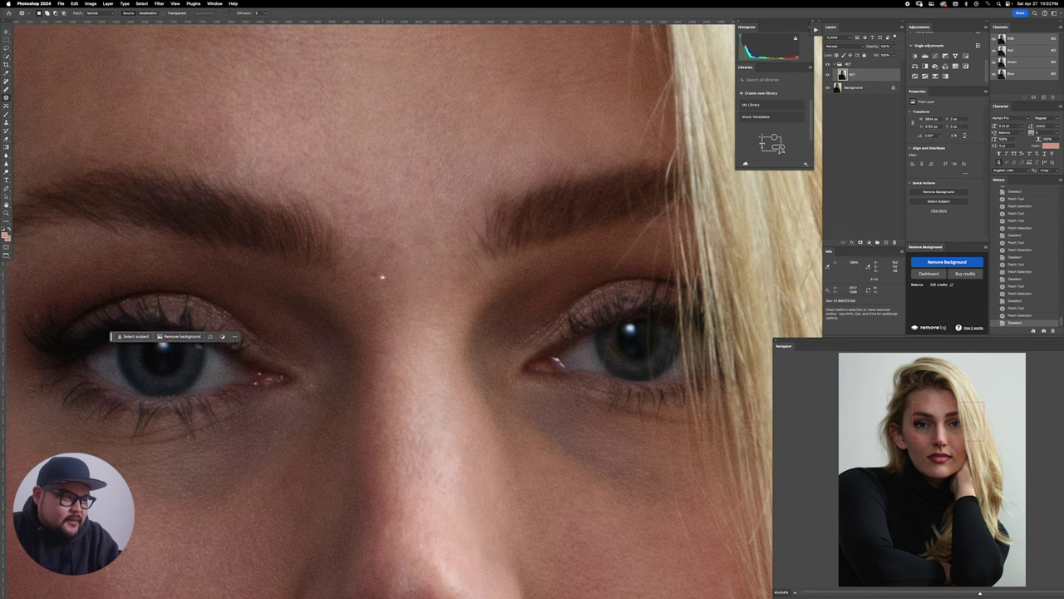
mouse_move(398, 243)
mouse_down()
mouse_move(401, 266)
mouse_move(400, 222)
mouse_move(408, 261)
mouse_move(407, 252)
mouse_up()
key(super+d)
drag(407, 256, 404, 239)
key(super+d)
mouse_move(404, 244)
mouse_down()
mouse_move(412, 227)
mouse_move(370, 204)
mouse_up()
key(ctrl+d)
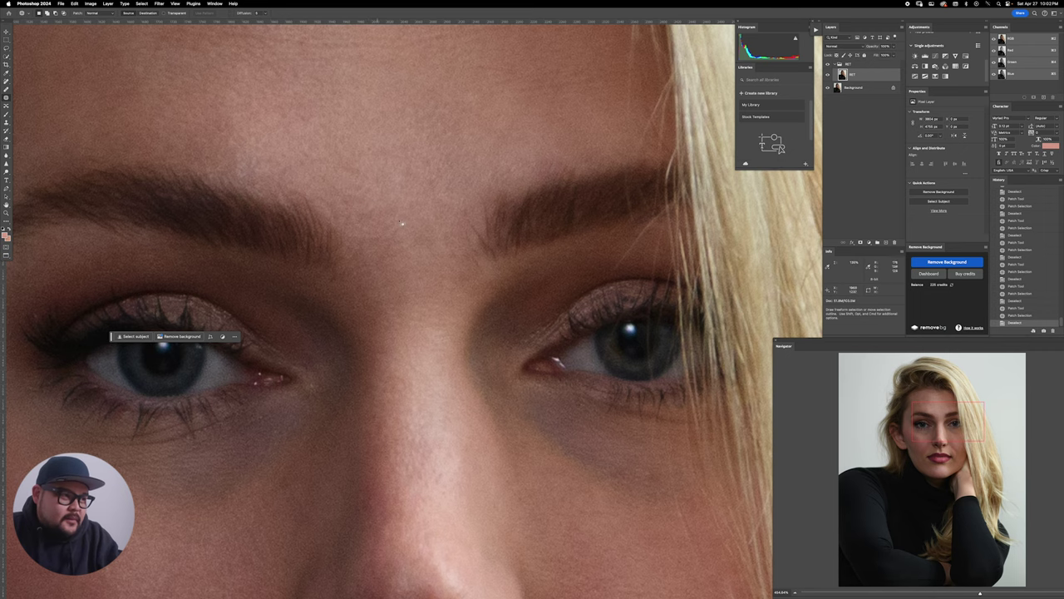
Step: Patch the small mark just above the upper lip on the ear side and clear the selection
scroll(402, 223, down, 10)
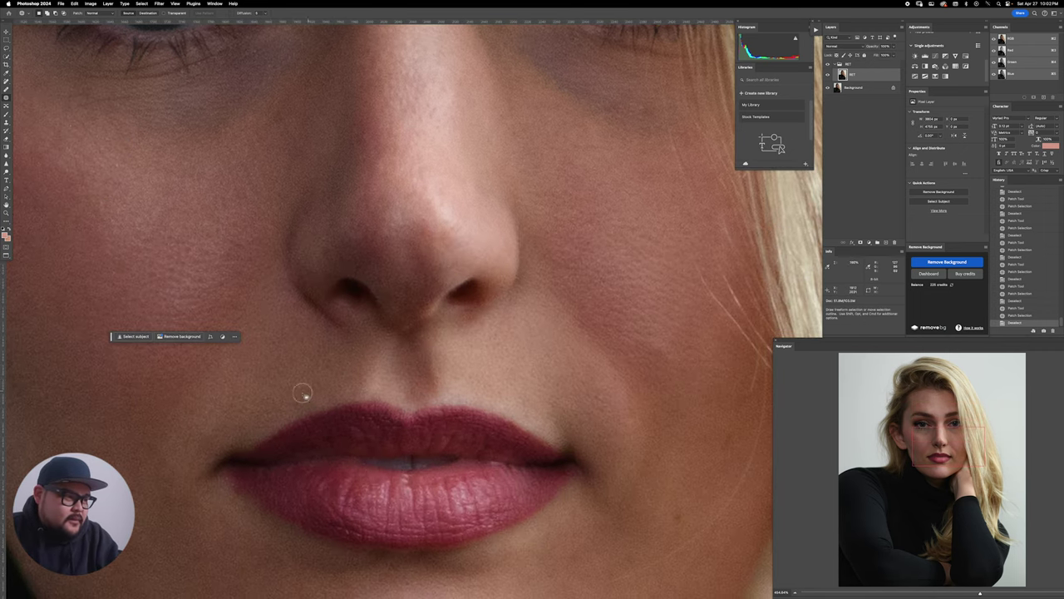
drag(303, 394, 328, 394)
key(super+d)
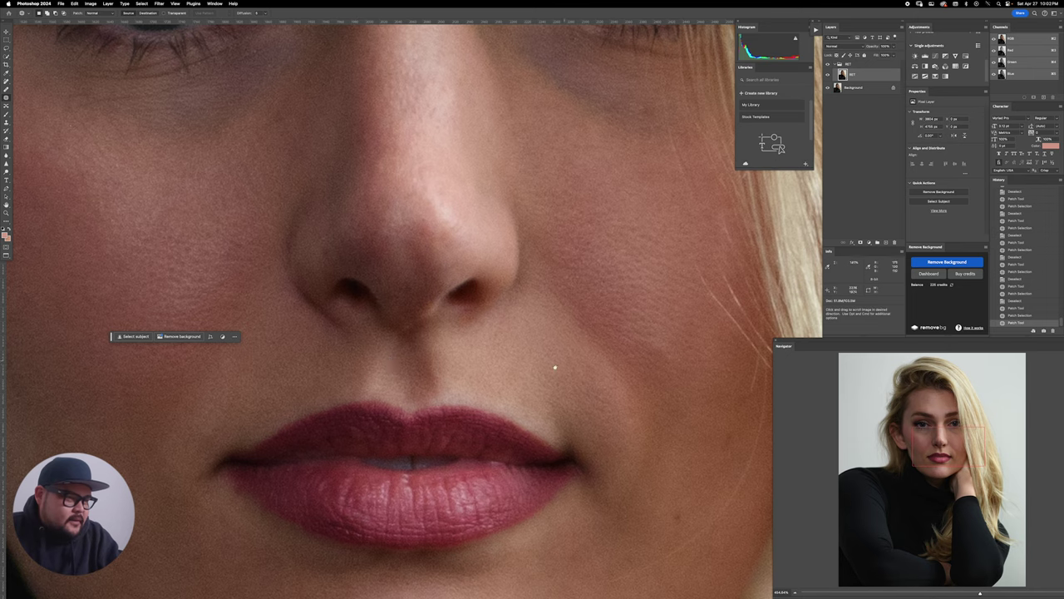
Step: Patch the small blemishes on the chin below the lower lip and clear the selections
scroll(554, 367, down, 5)
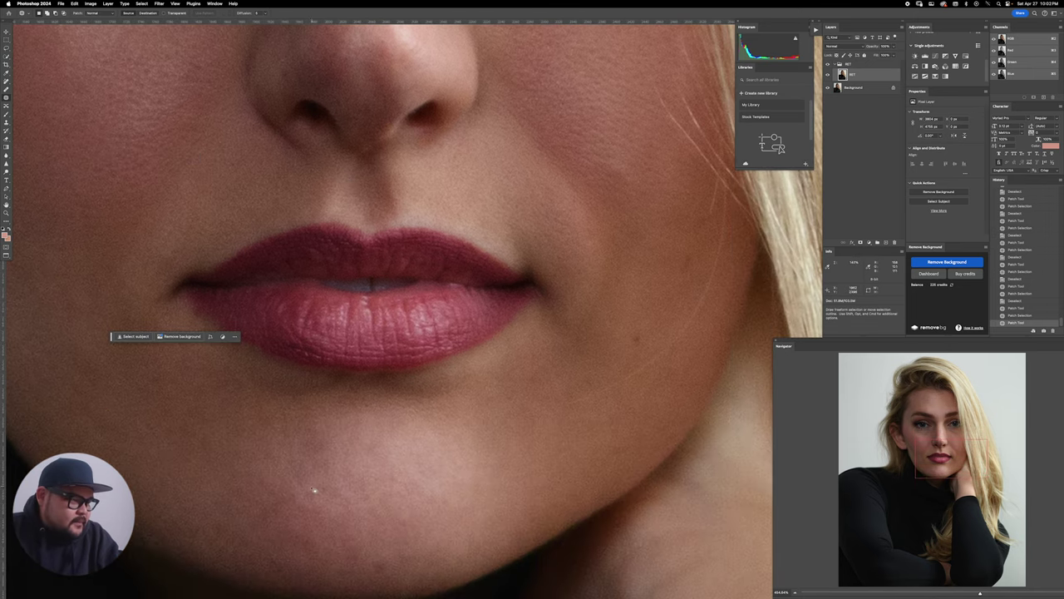
drag(324, 504, 311, 483)
key(super+d)
mouse_move(310, 498)
mouse_down()
mouse_move(387, 547)
mouse_move(428, 552)
mouse_move(412, 541)
mouse_move(401, 563)
mouse_move(329, 542)
mouse_up()
key(super+d)
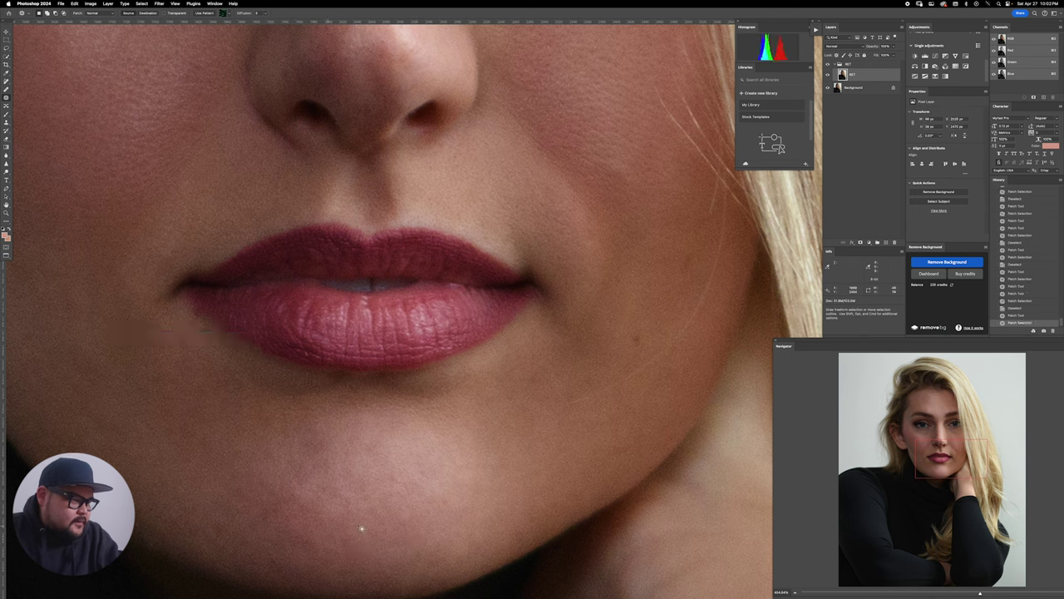
click(406, 525)
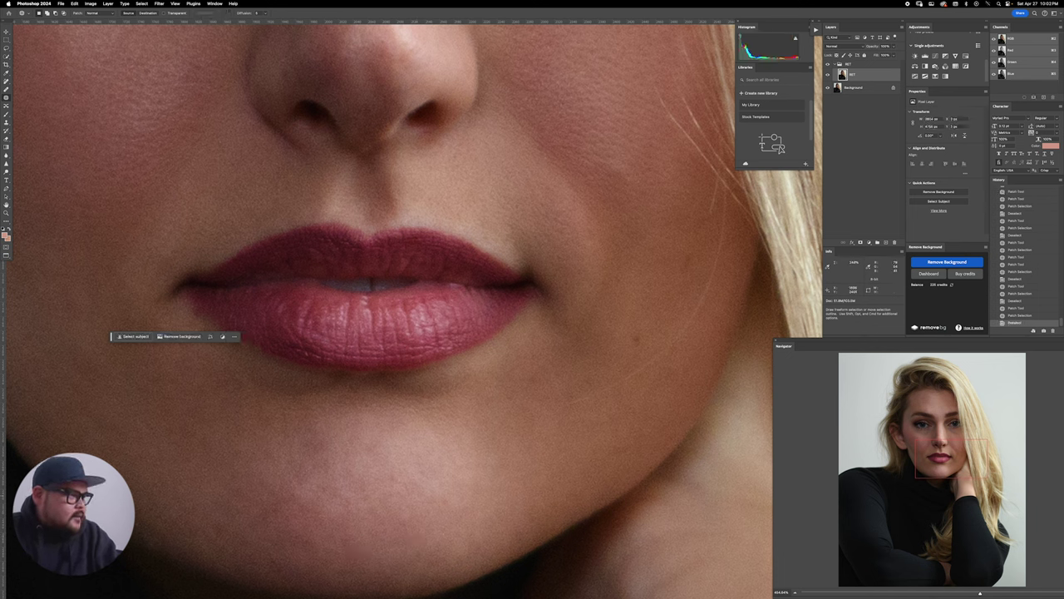
Step: Patch the small mark along the ear-side jawline and clear the selection
drag(138, 516, 142, 510)
mouse_move(141, 513)
mouse_down()
mouse_move(169, 506)
mouse_move(137, 511)
mouse_up()
drag(143, 512, 162, 505)
key(super+d)
Step: Patch the uneven spots on the lower hair-side cheek above the smile line, clearing the selection after each patch
drag(440, 376, 468, 435)
drag(678, 347, 592, 407)
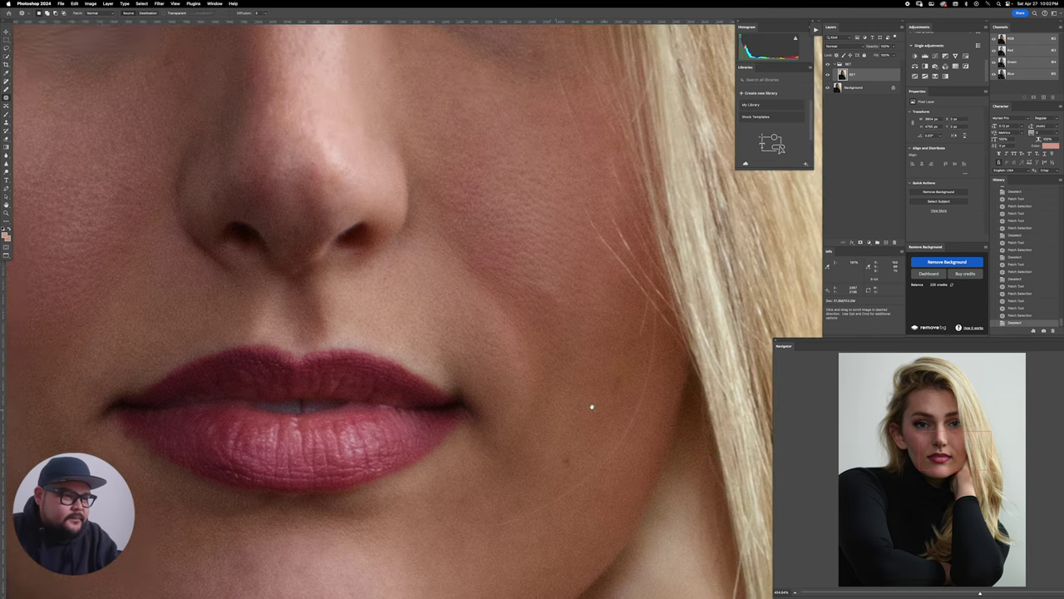
scroll(580, 375, up, 3)
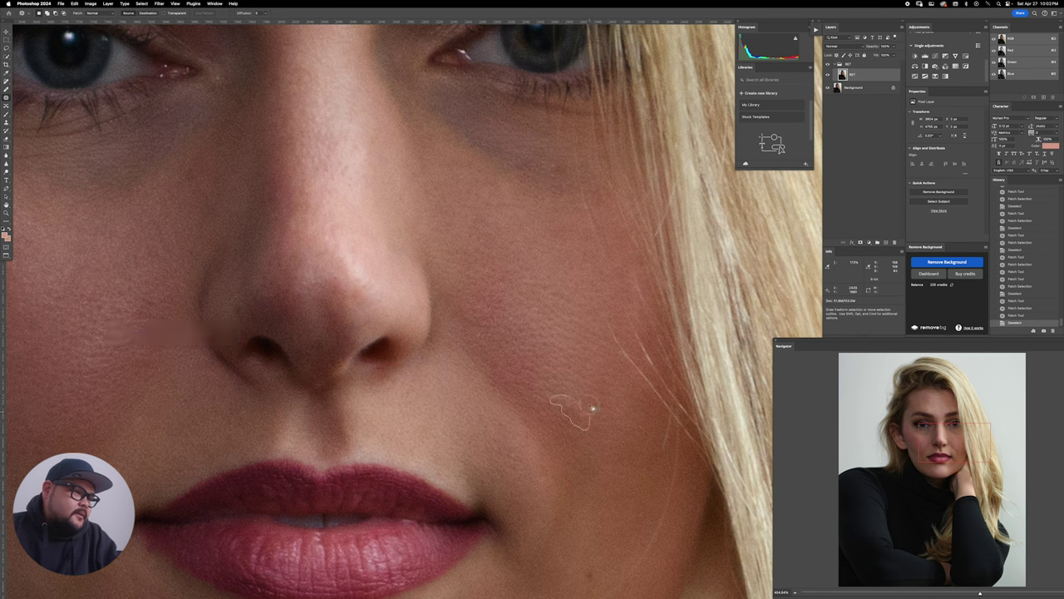
drag(593, 408, 582, 401)
drag(577, 409, 589, 380)
key(super+d)
drag(560, 415, 555, 406)
mouse_move(555, 407)
mouse_down()
mouse_move(544, 394)
mouse_move(566, 410)
mouse_up()
key(super+d)
drag(569, 412, 593, 427)
key(ctrl+d)
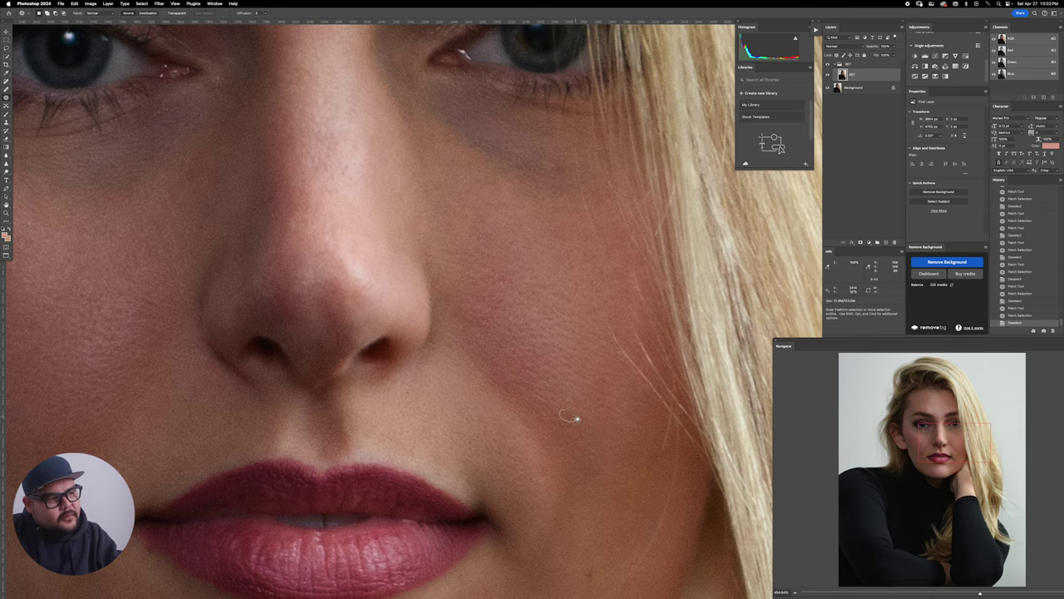
Step: Compare the face before and after retouching by repeatedly toggling the RET layer's visibility
drag(487, 308, 537, 388)
scroll(535, 388, up, 5)
scroll(536, 389, left, 3)
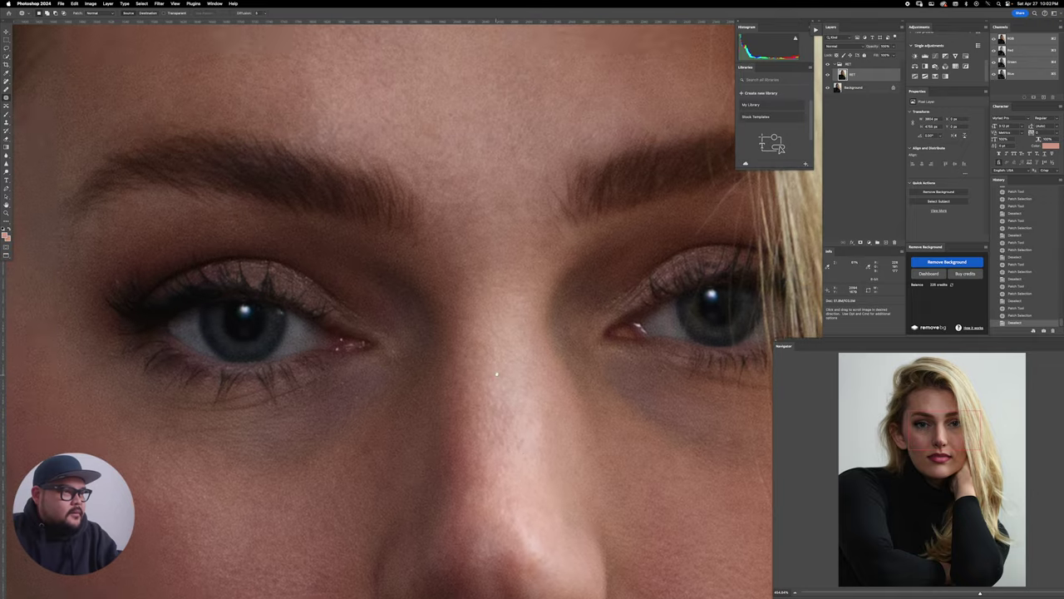
scroll(503, 377, up, 3)
scroll(503, 376, left, 3)
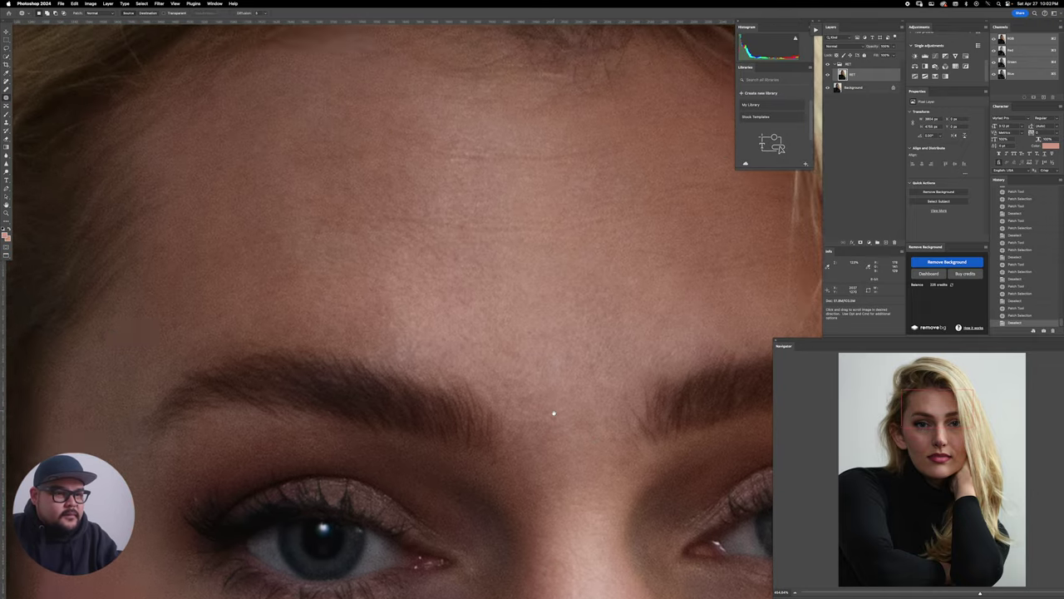
scroll(523, 357, down, 3)
key(z)
drag(528, 352, 526, 317)
key(super+comma)
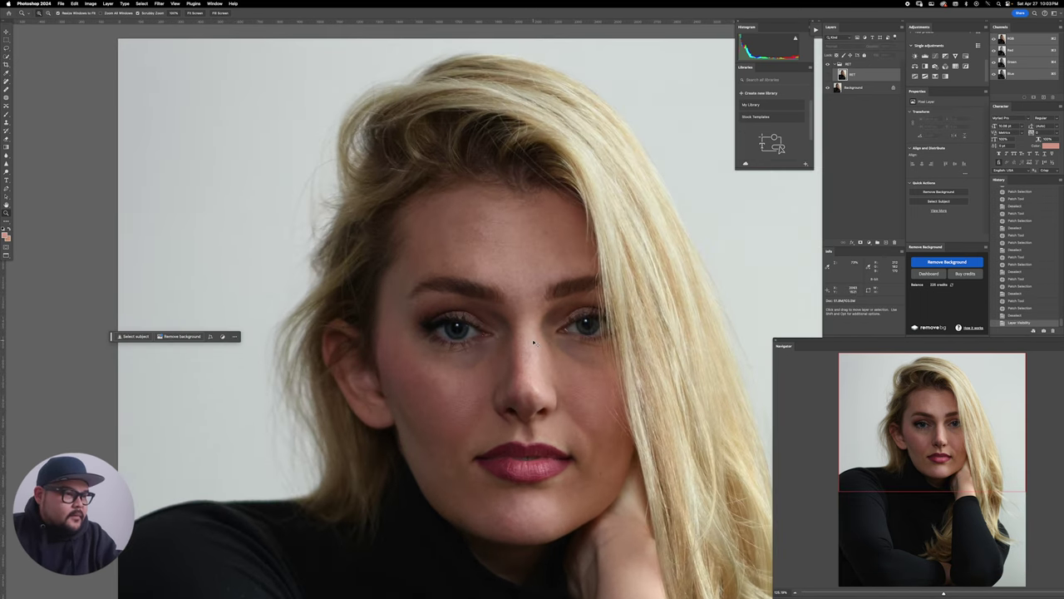
key(super+comma)
key(super+comma)
key(super+comma)
key(super+comma)
key(super+comma)
key(super+comma)
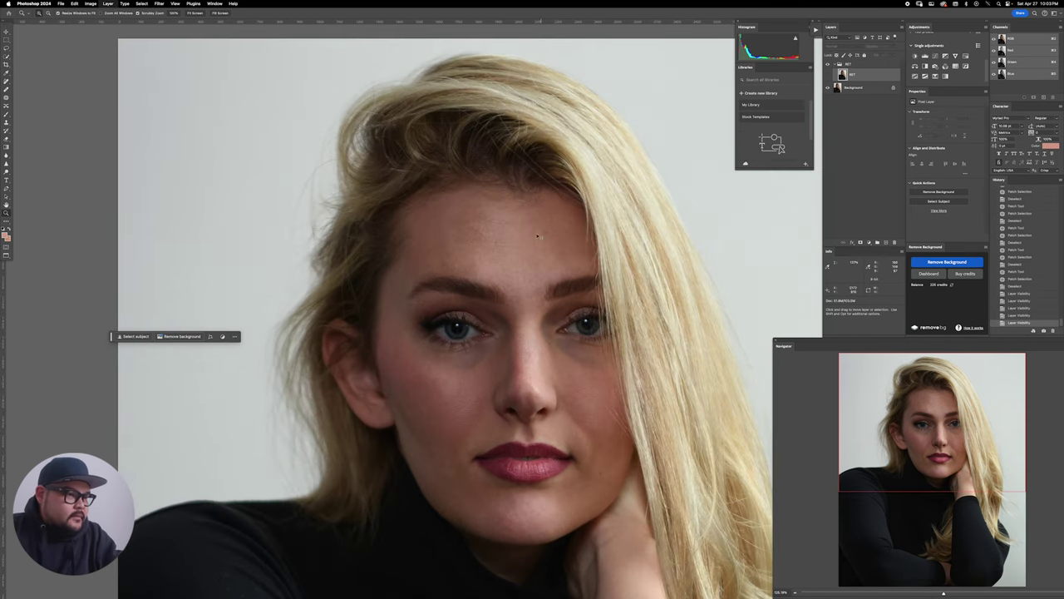
key(super+comma)
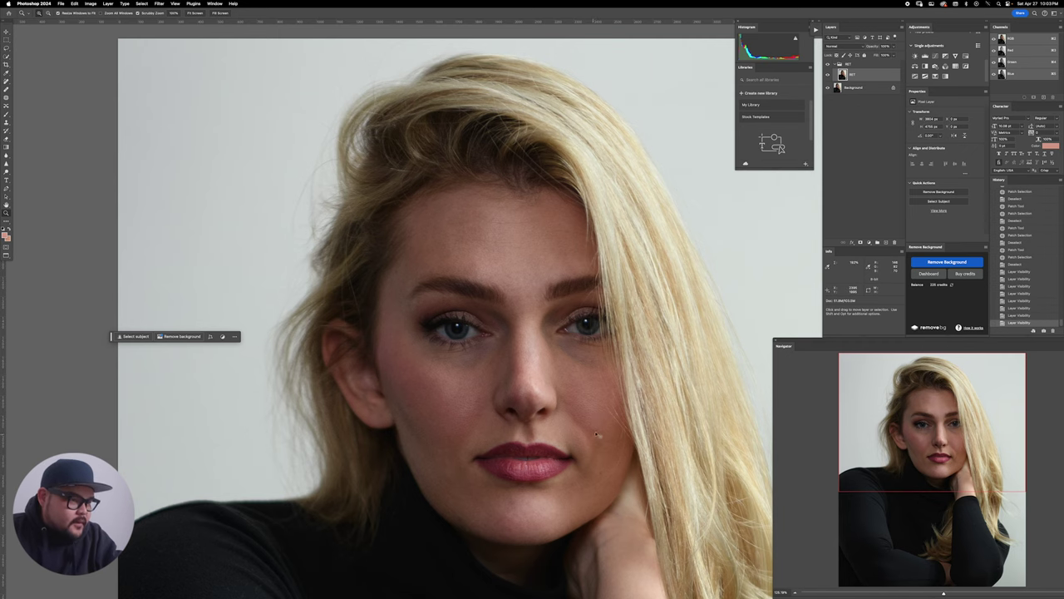
Step: Patch the remaining uneven spots along the smile line on the hair-side cheek
key(j)
scroll(596, 434, up, 10)
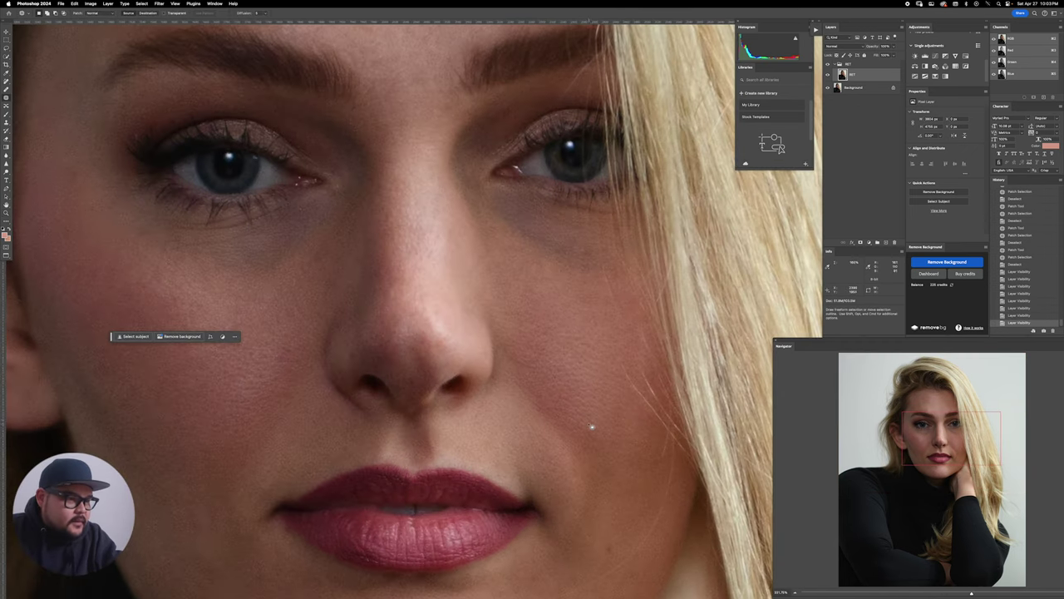
mouse_move(590, 426)
mouse_down()
mouse_move(582, 396)
mouse_move(571, 409)
mouse_move(599, 439)
mouse_move(573, 429)
mouse_up()
key(super+d)
key(super+d)
drag(575, 433, 567, 411)
key(super+d)
drag(569, 414, 556, 407)
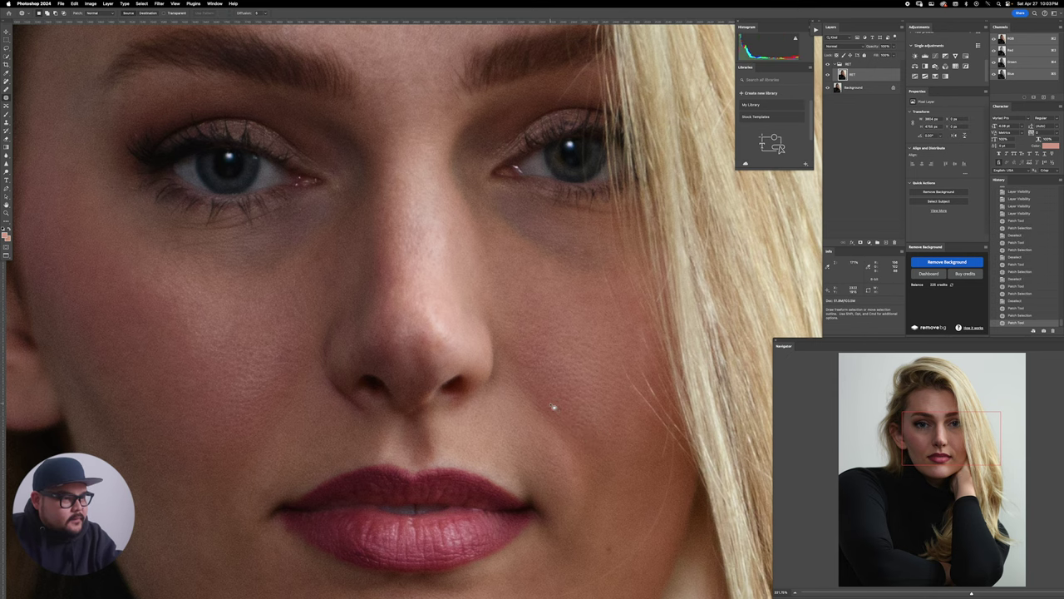
Step: Duplicate the patched RET layer above itself, with the head and sweater in view
drag(508, 562, 556, 573)
drag(574, 387, 537, 386)
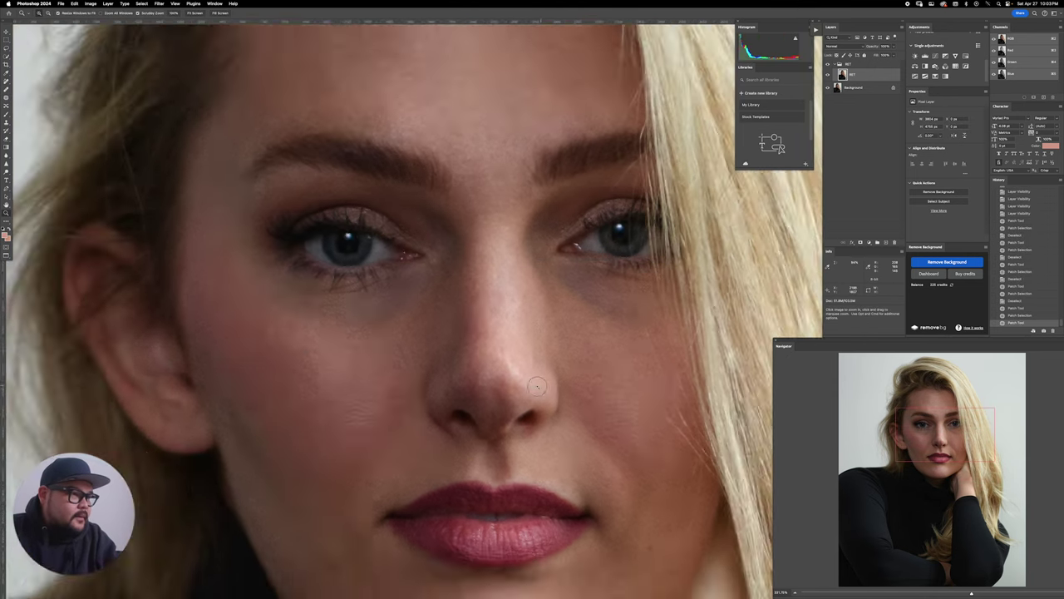
alt+click(536, 386)
alt+click(540, 379)
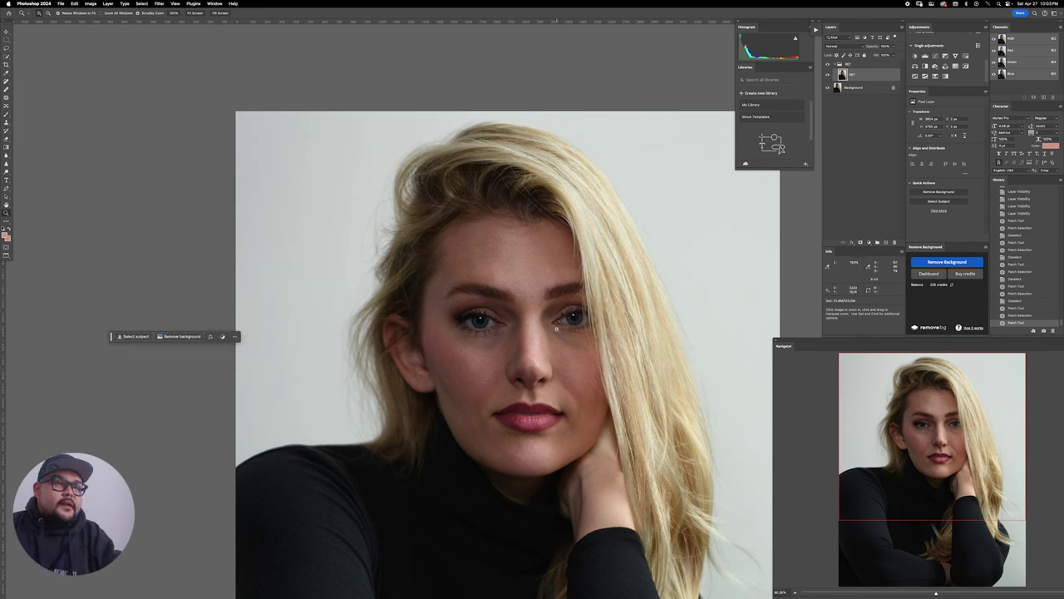
key(super+j)
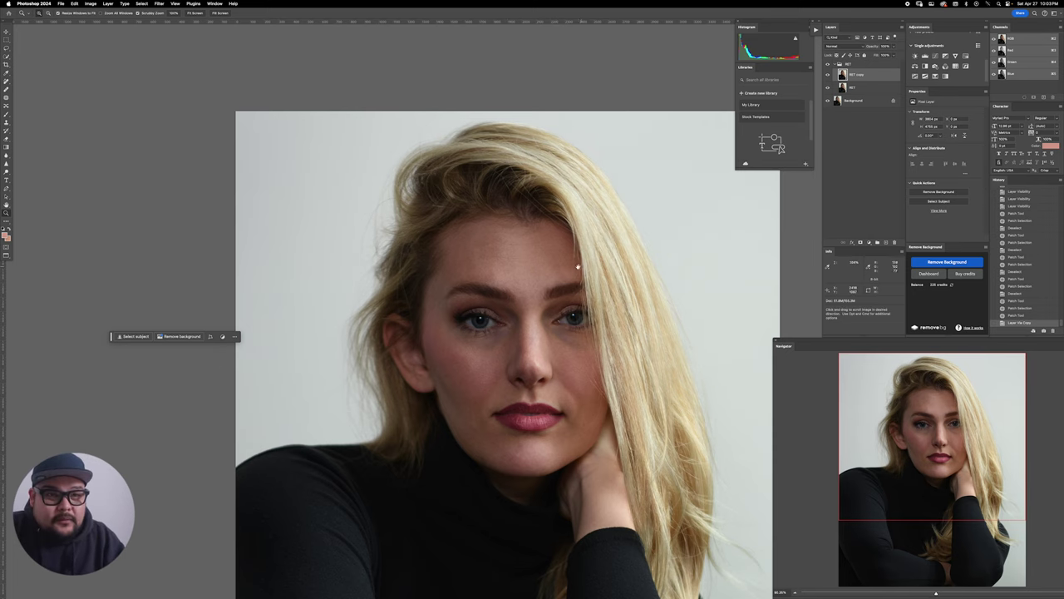
drag(536, 265, 541, 238)
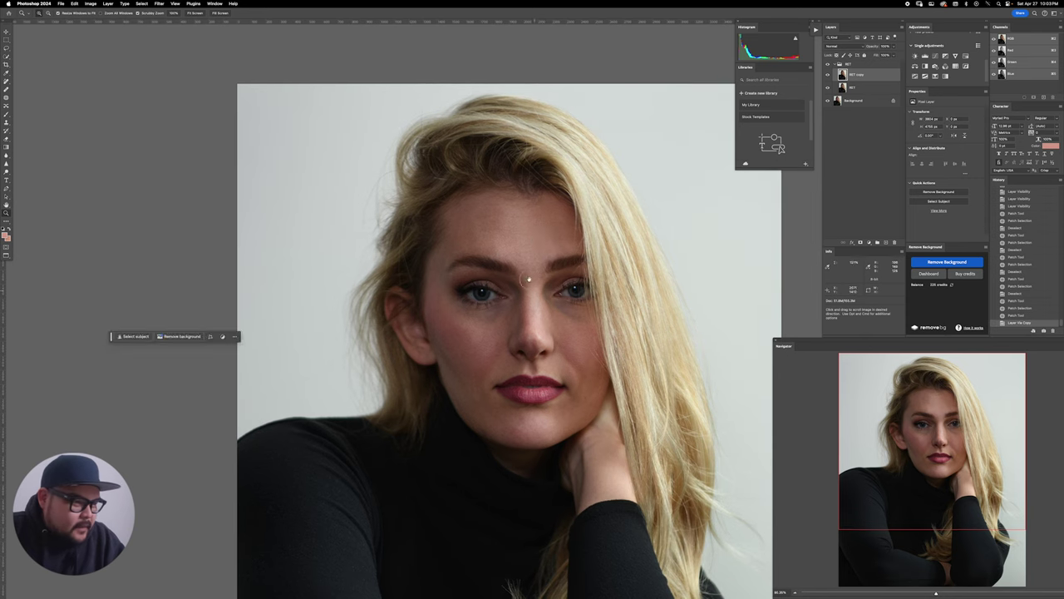
drag(527, 280, 519, 212)
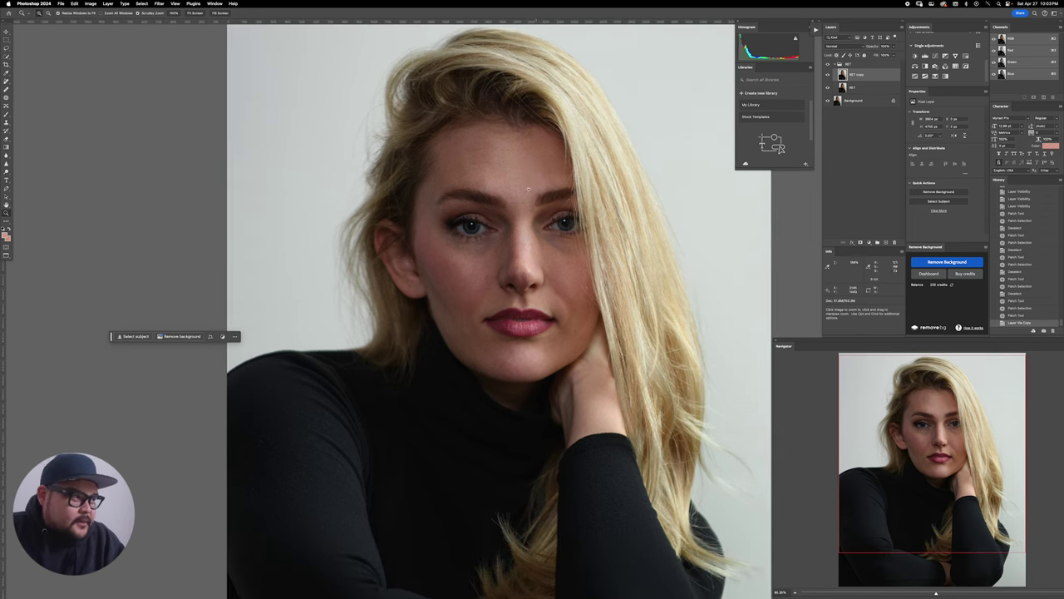
Step: Open the Retouch4me Dodge Burn filter on the RET copy layer and maximise its window
click(159, 4)
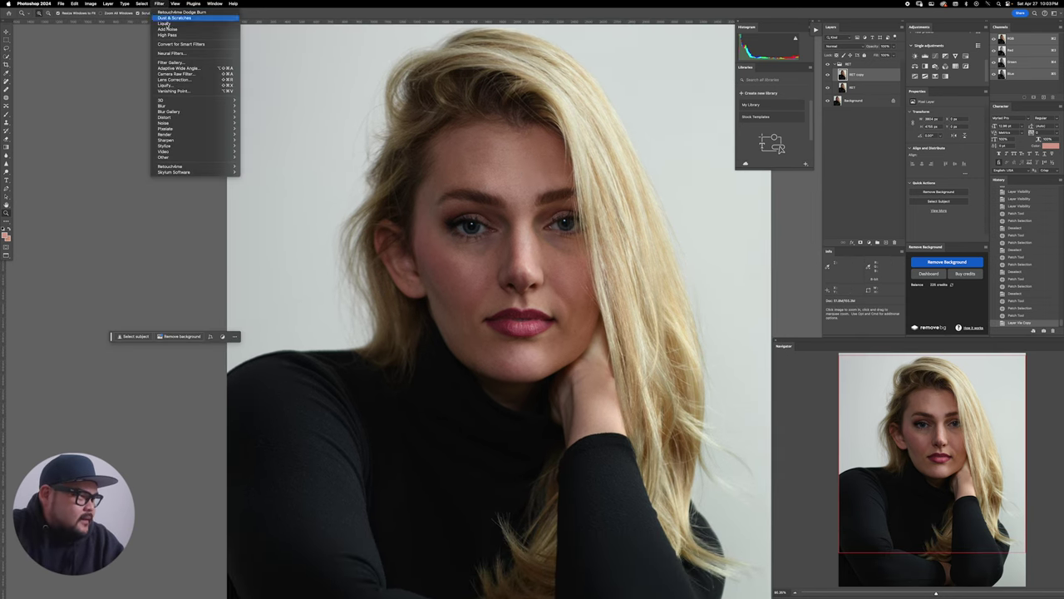
mouse_move(227, 168)
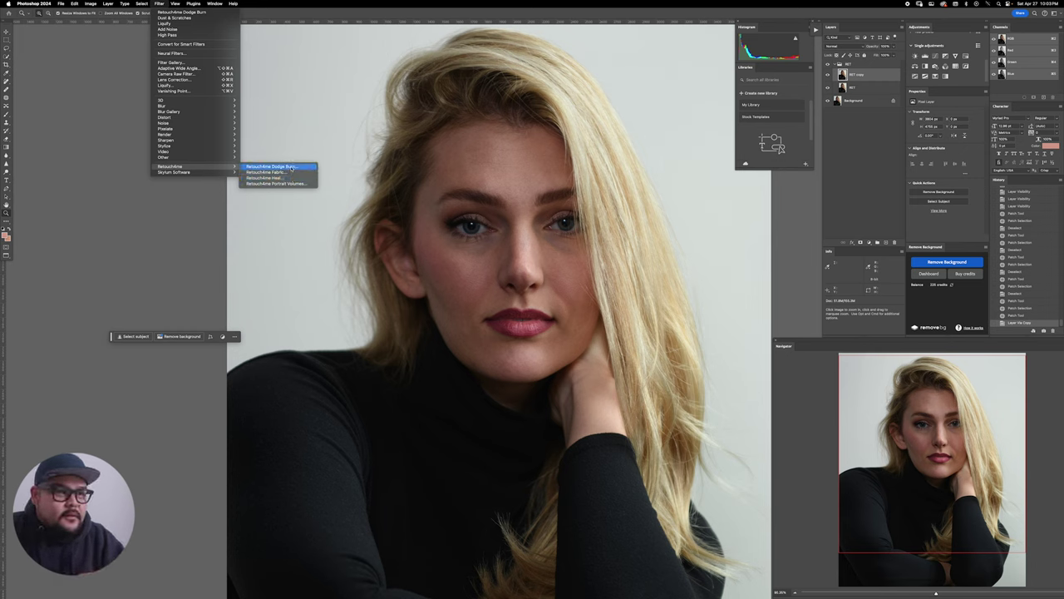
click(291, 167)
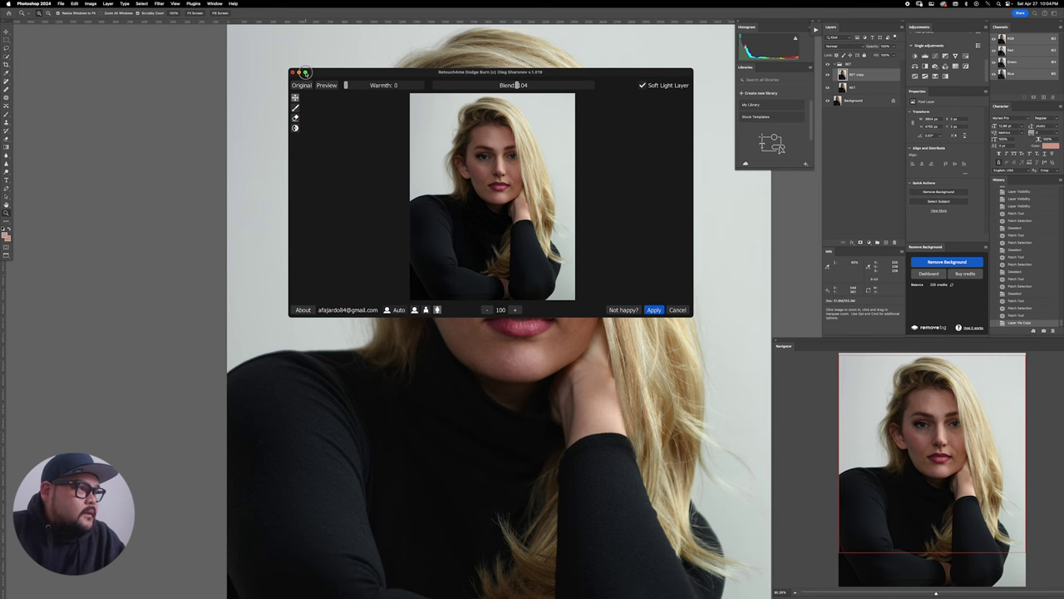
click(306, 72)
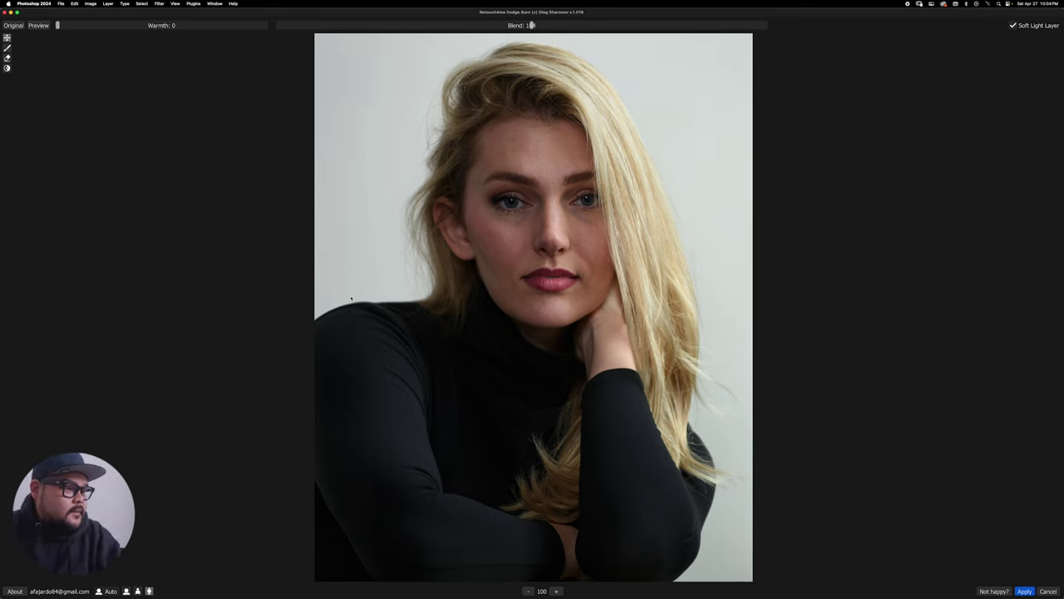
Step: Examine the face at 150% zoom in the filter preview and compare it with the original photo
click(555, 591)
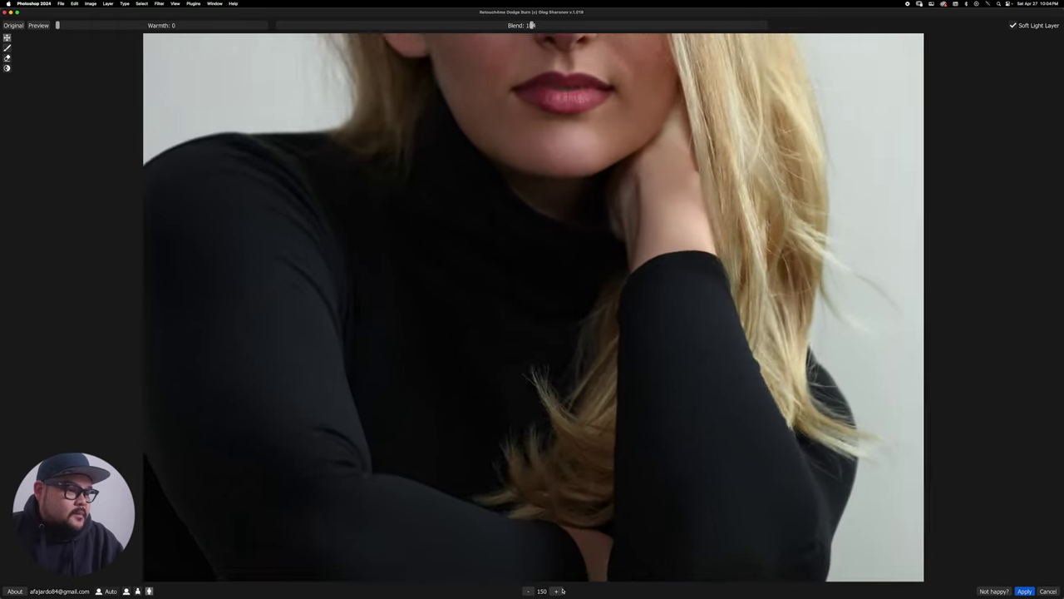
scroll(635, 134, up, 10)
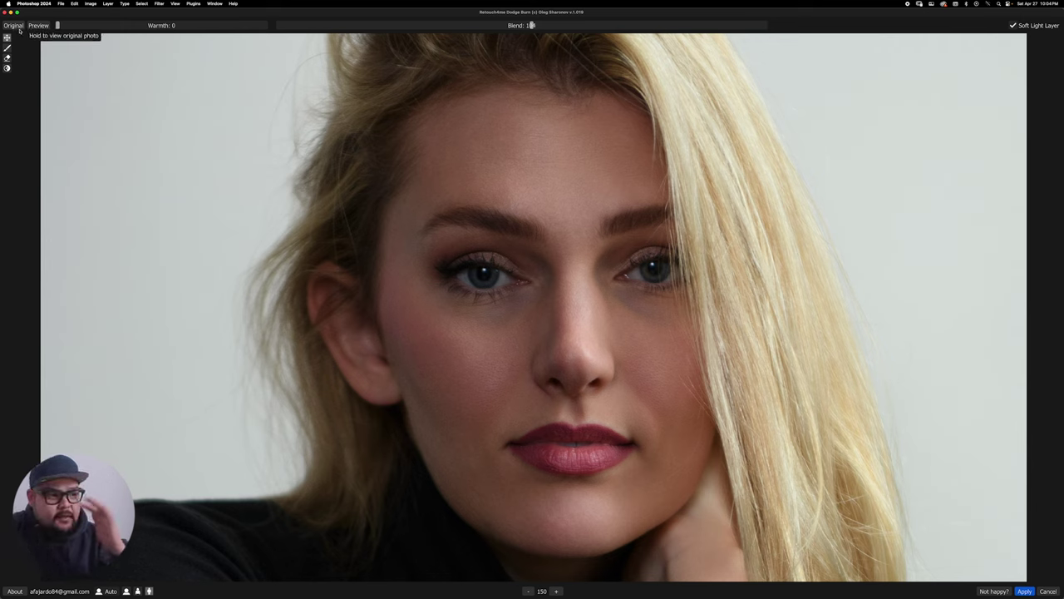
click(14, 26)
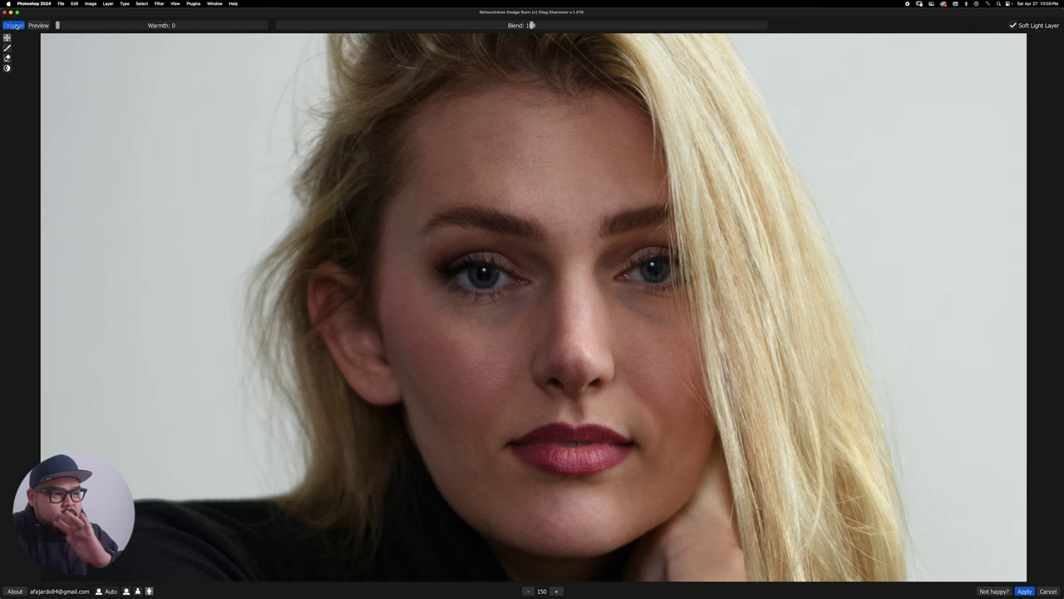
Step: Apply the Dodge Burn filter to the RET copy layer and set that layer's blend mode to Soft Light
click(14, 26)
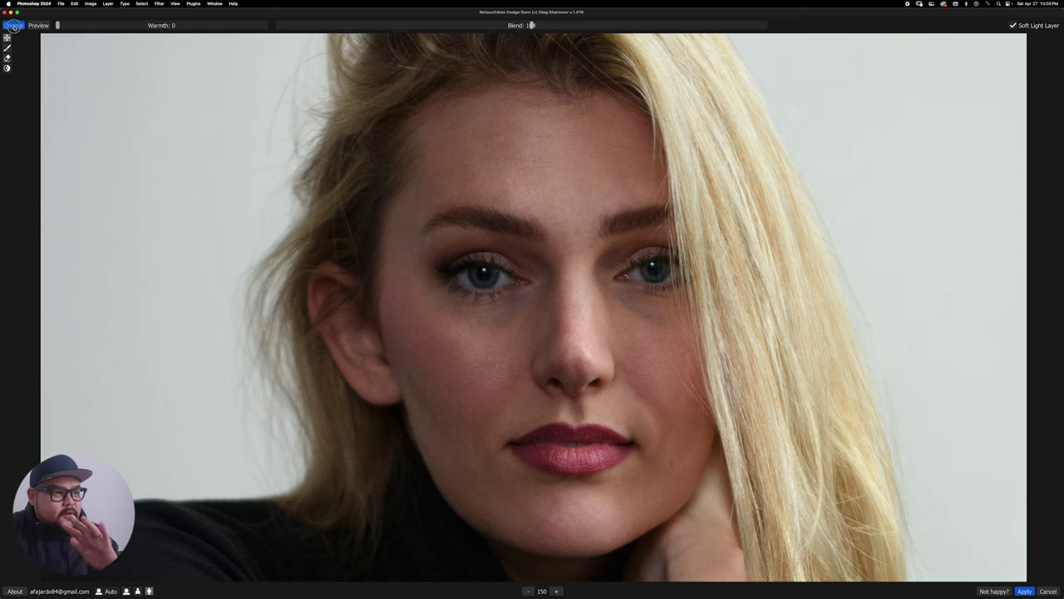
click(14, 26)
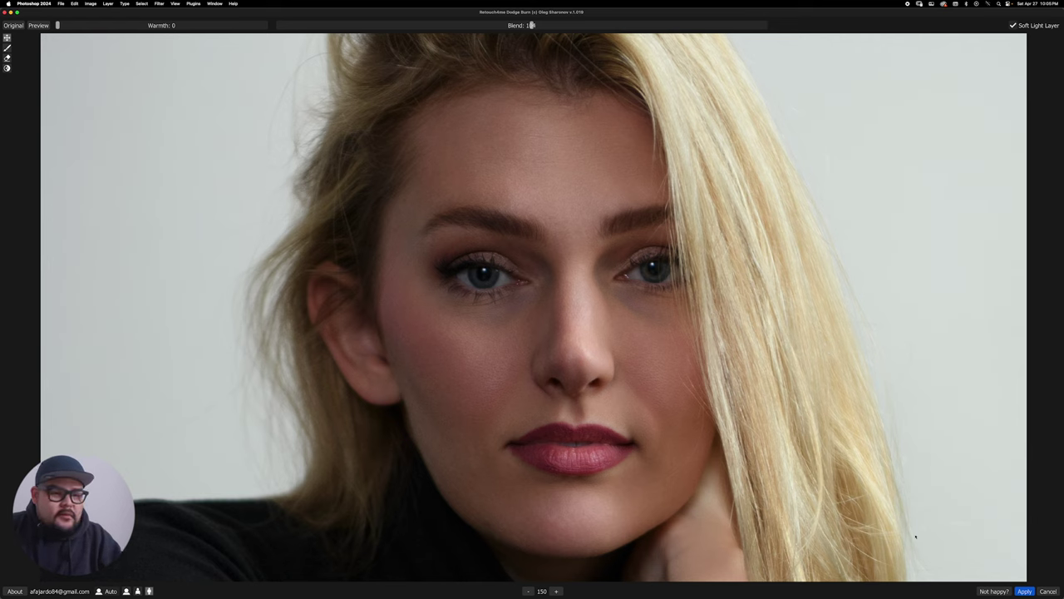
click(1025, 591)
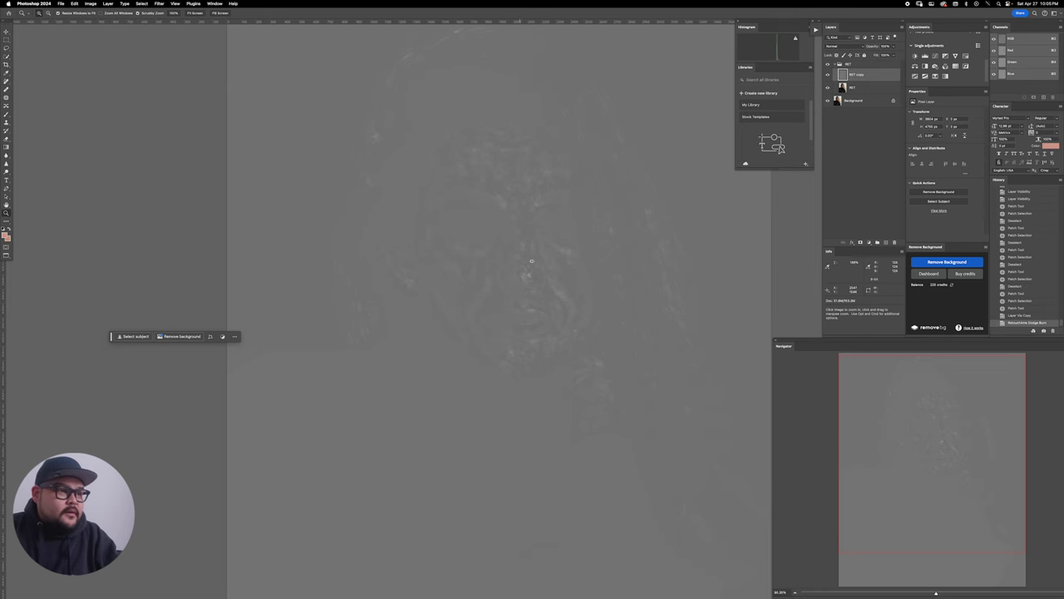
click(840, 46)
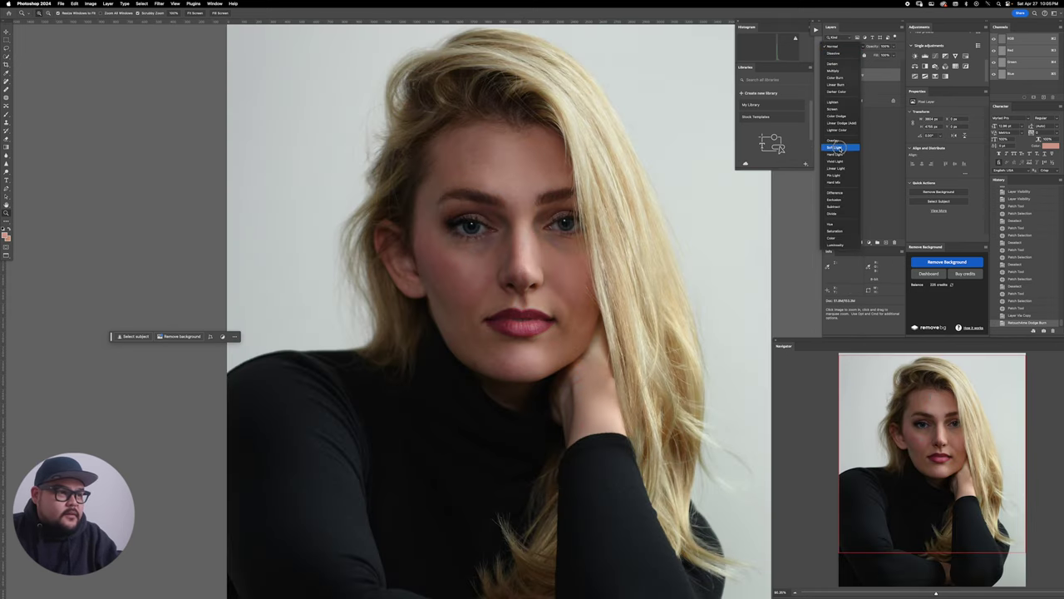
click(835, 147)
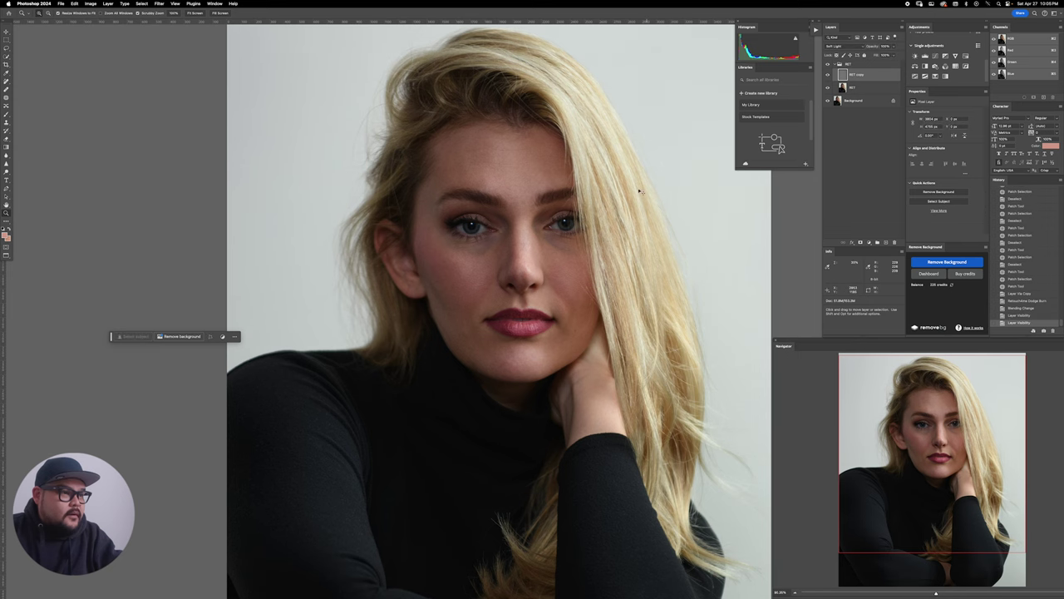
Step: Compare the face with the Soft Light dodge and burn layer hidden and shown, both zoomed in and at full view
click(564, 225)
key(super+comma)
key(super+comma)
key(super+comma)
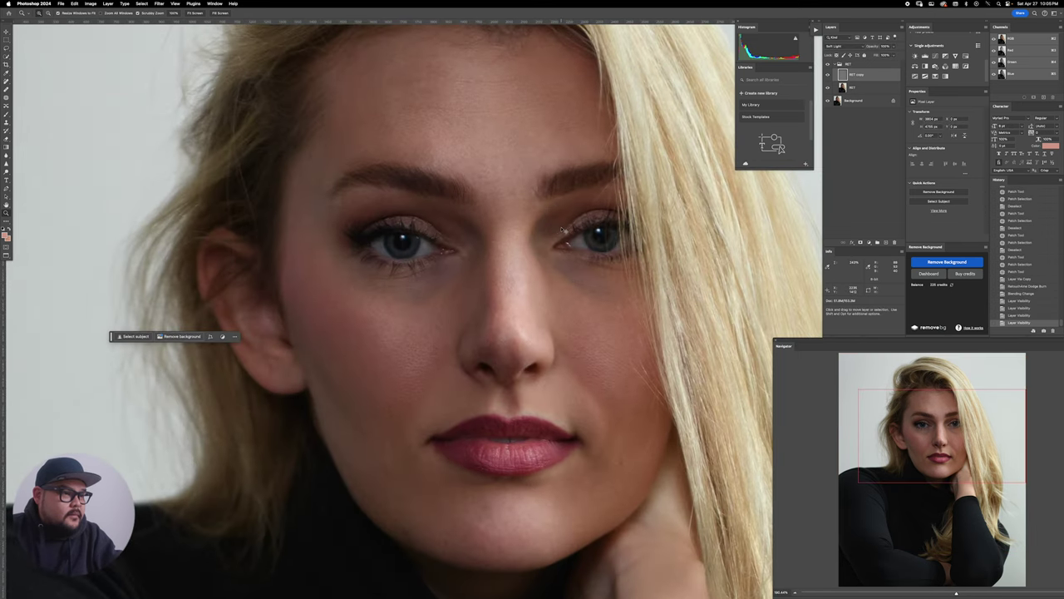
key(super+comma)
key(super+comma)
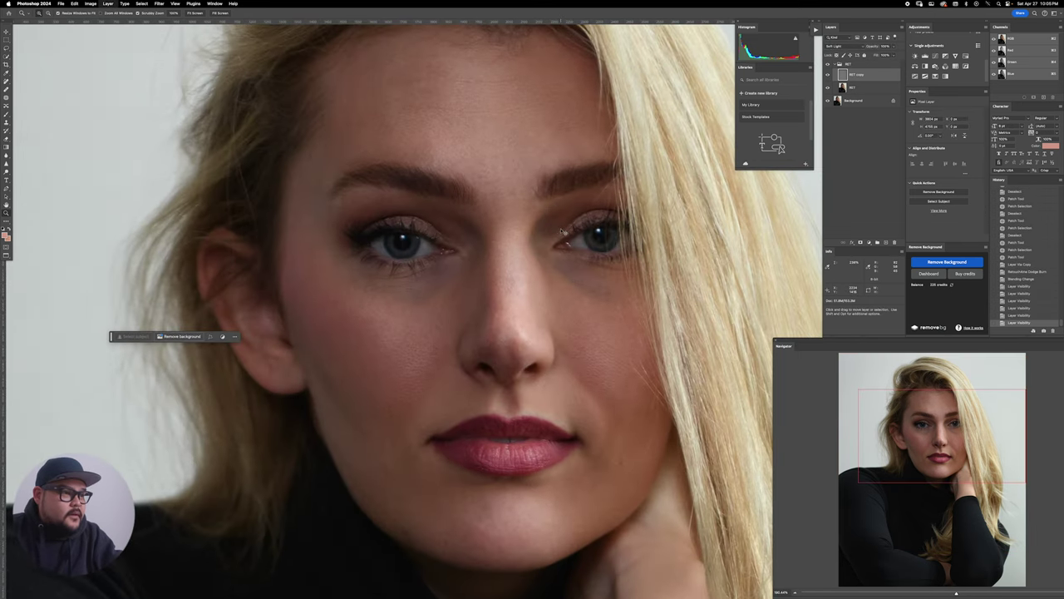
key(super+comma)
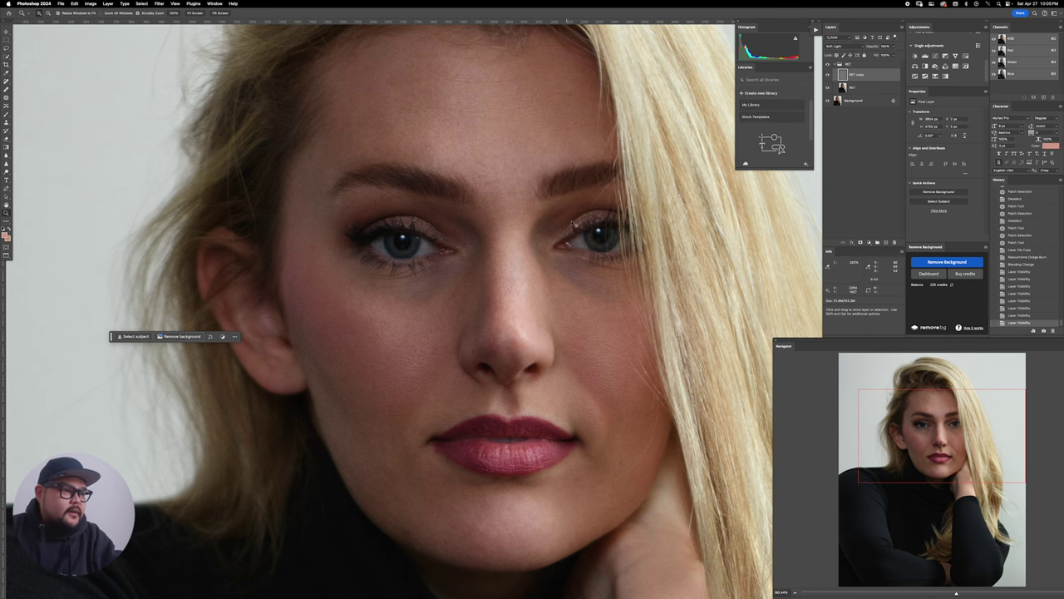
drag(562, 232, 549, 244)
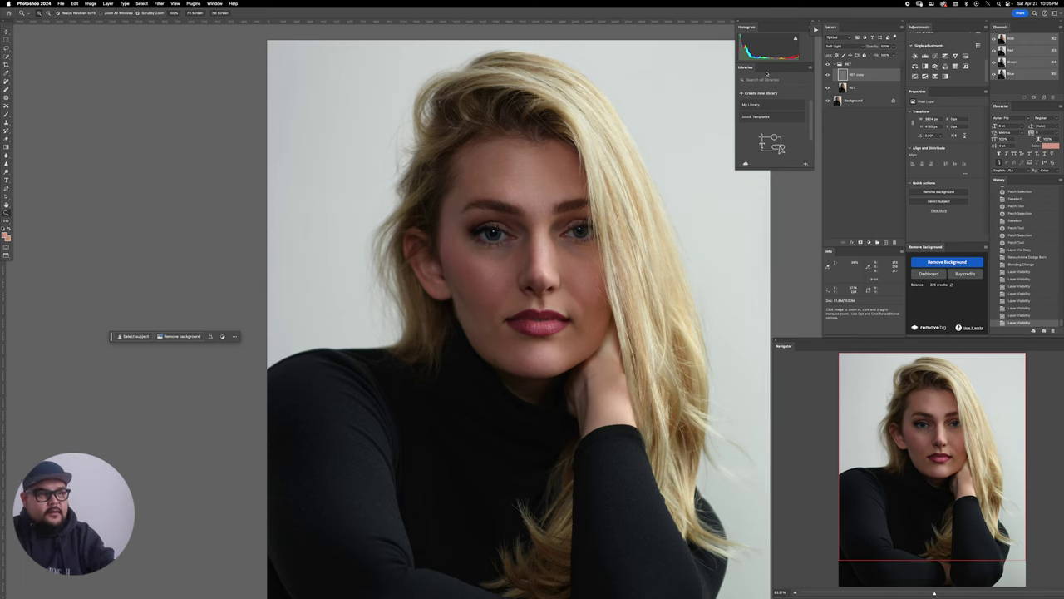
Step: Stamp all visible layers into a new layer and delete the Soft Light RET copy layer
key(super+alt+shift+e)
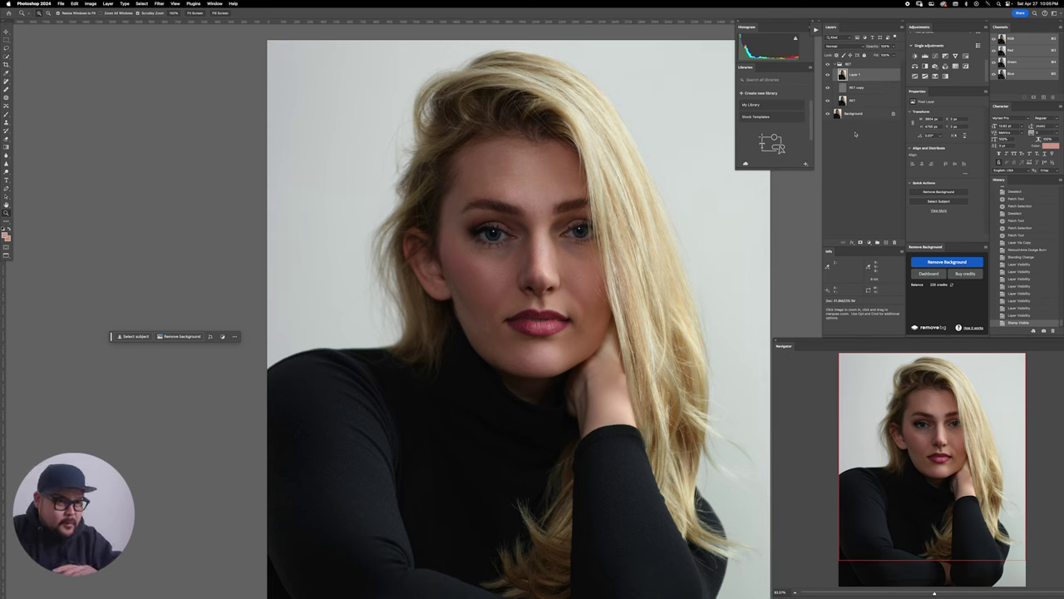
click(866, 90)
drag(875, 89, 894, 242)
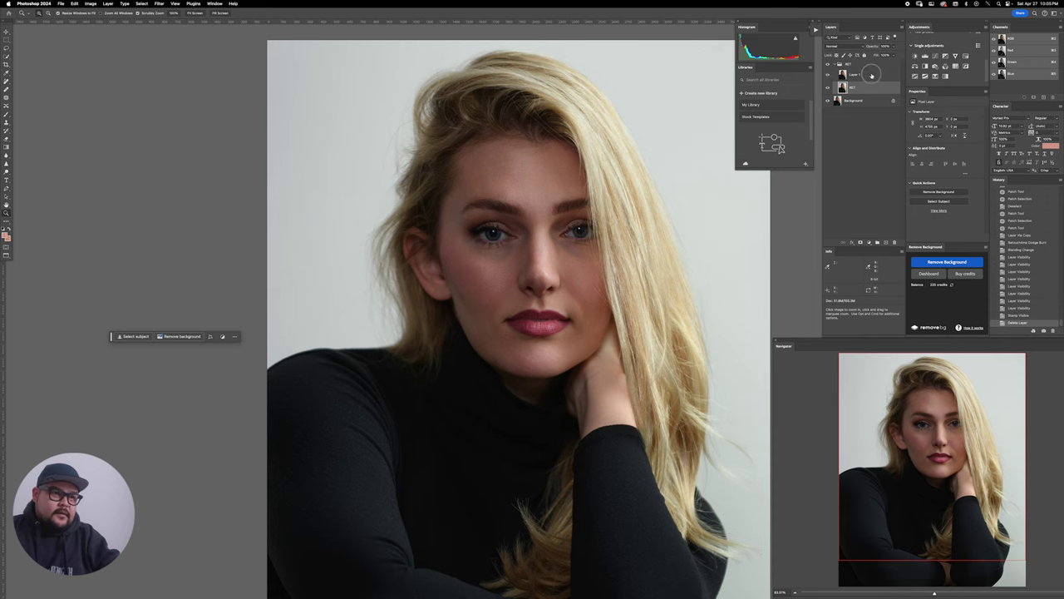
Step: Check the stamped layer against the one below and merge it down into RET
click(872, 76)
click(828, 76)
click(828, 76)
key(super+e)
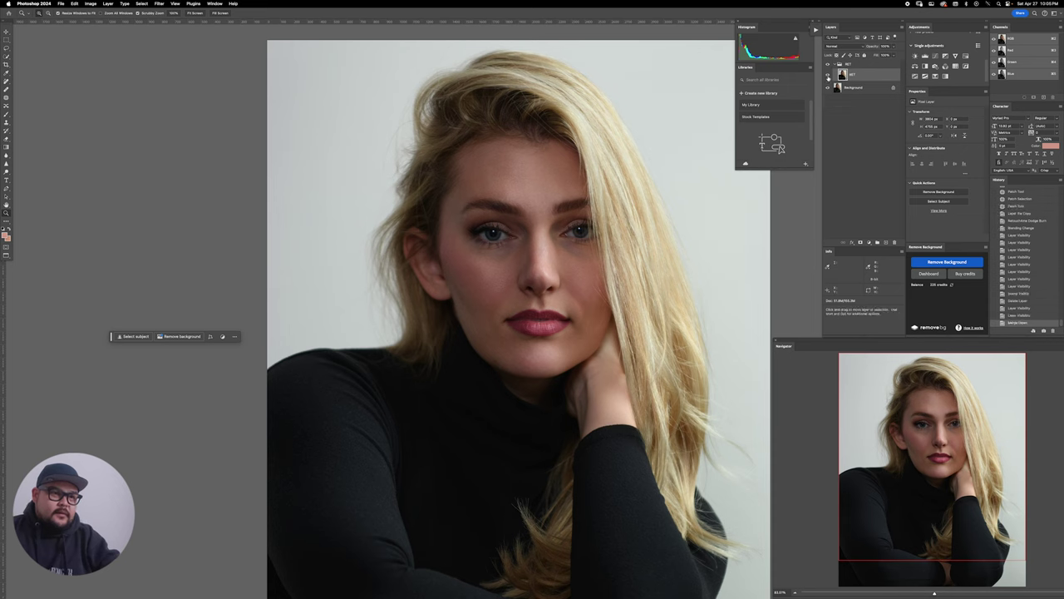
Step: Compare the merged RET layer with the original Background and examine the skin under the eyes up close
click(829, 76)
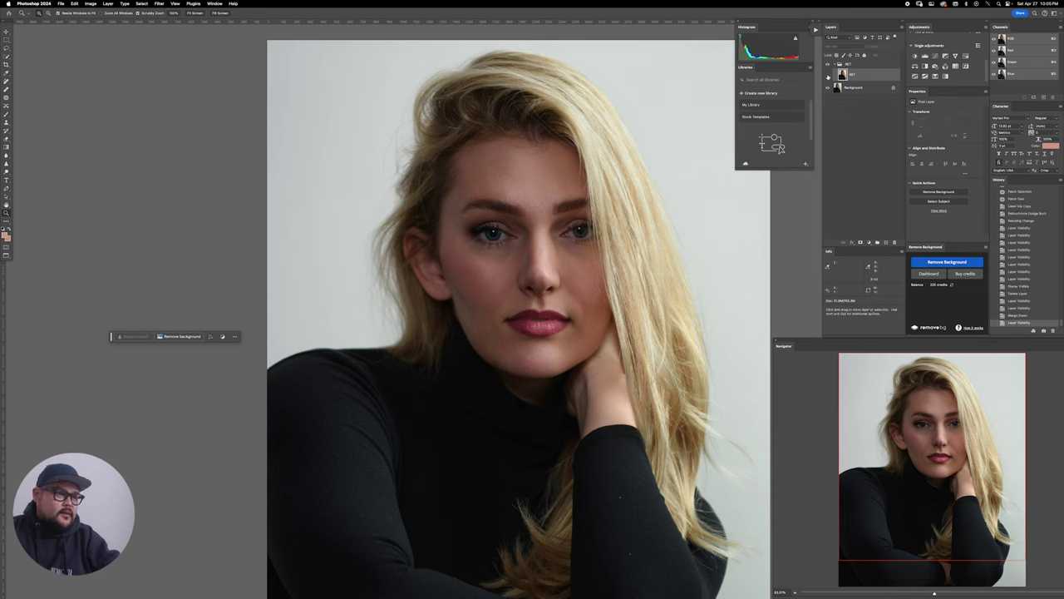
click(828, 75)
click(829, 75)
click(829, 75)
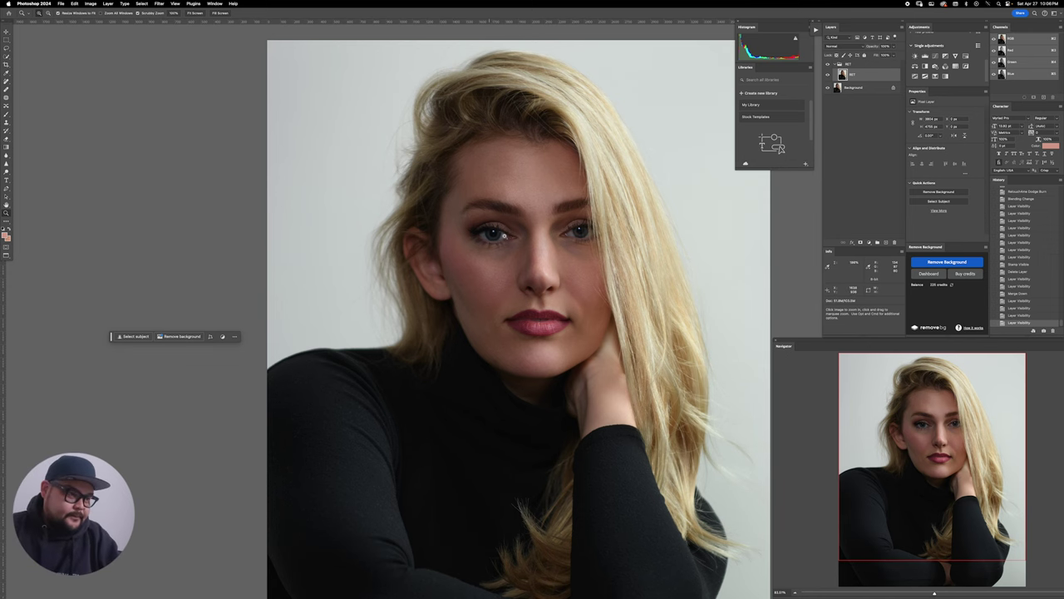
drag(534, 248, 587, 239)
drag(628, 282, 608, 295)
scroll(588, 290, down, 2)
scroll(598, 288, up, 5)
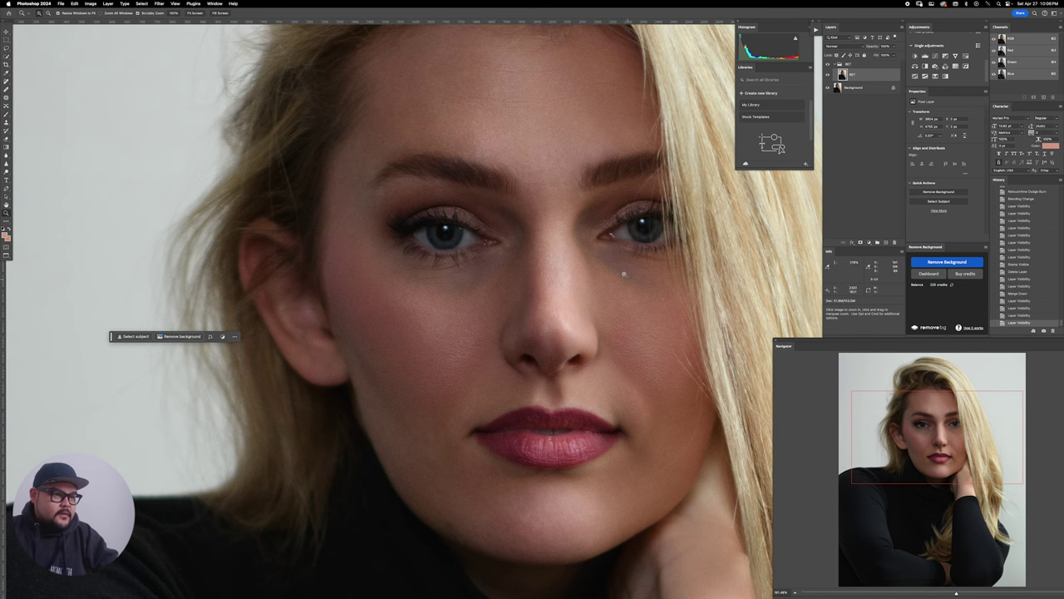
scroll(623, 273, up, 3)
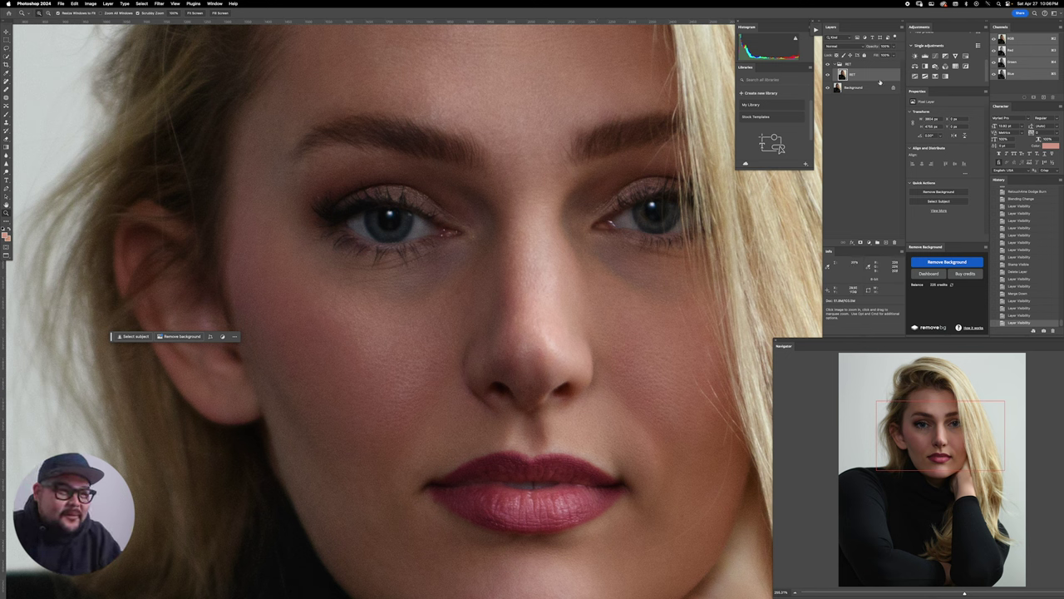
Step: Duplicate the RET layer and set the copy's blend mode to Lighten
key(super+j)
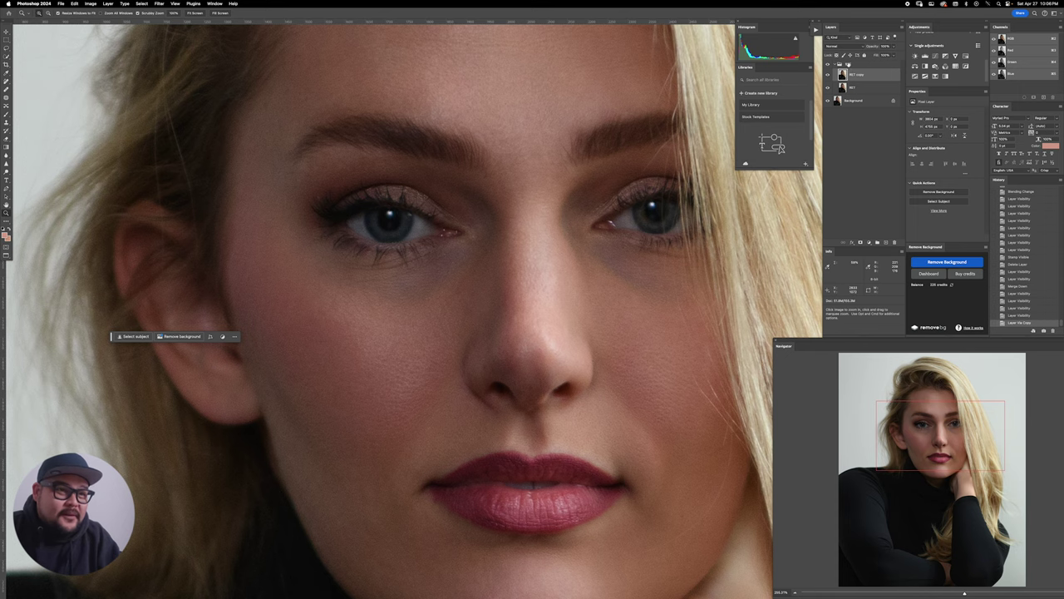
click(838, 46)
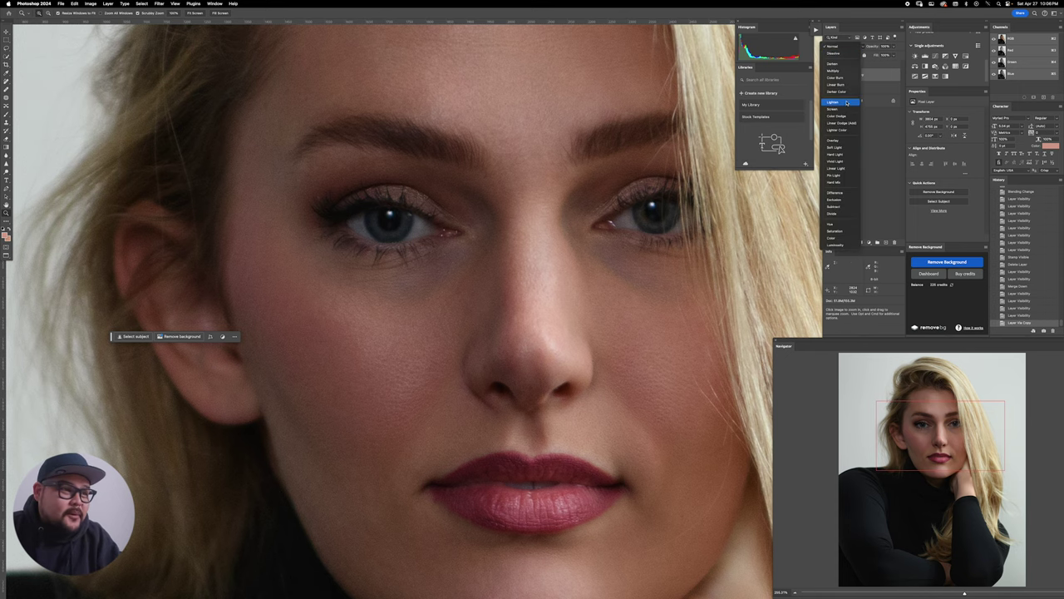
click(846, 102)
Step: Try lightening the shadow under the hair-side eye with the Clone Stamp on the Lighten layer, and undo the strokes
key(s)
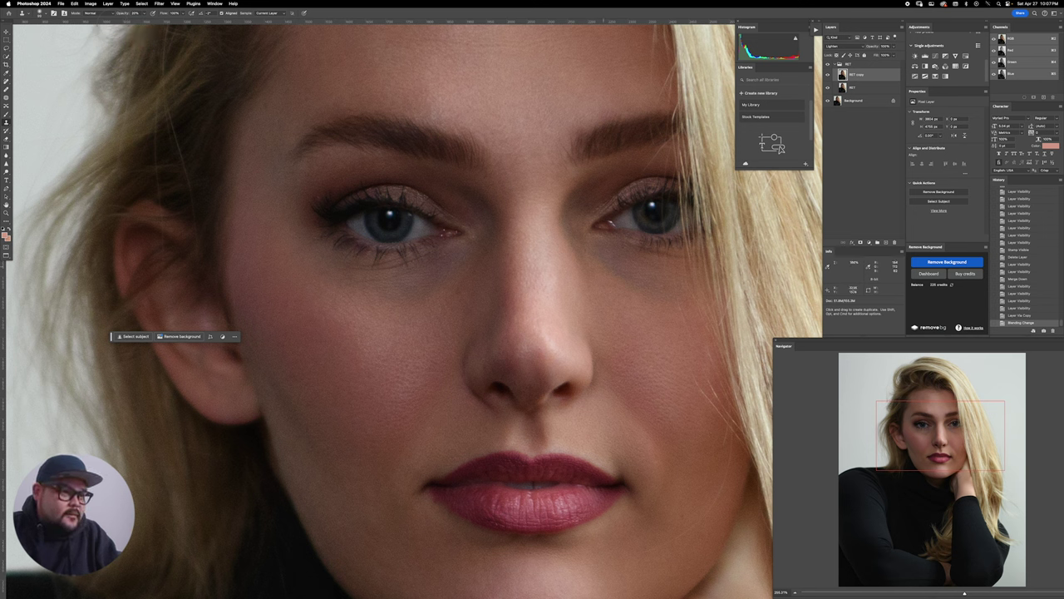
click(637, 295)
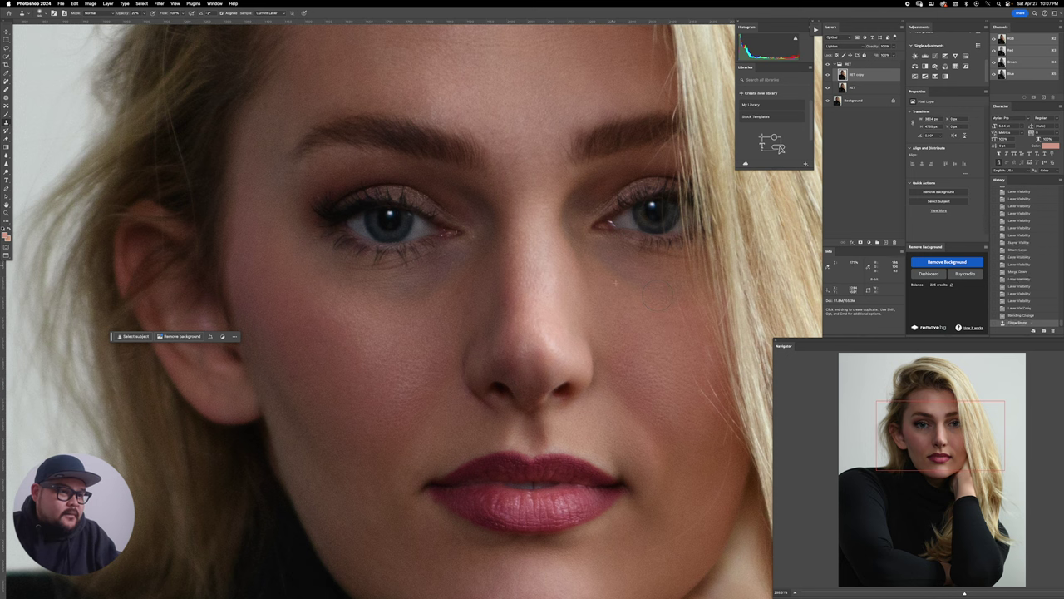
click(654, 297)
drag(640, 275, 605, 289)
key(super+z)
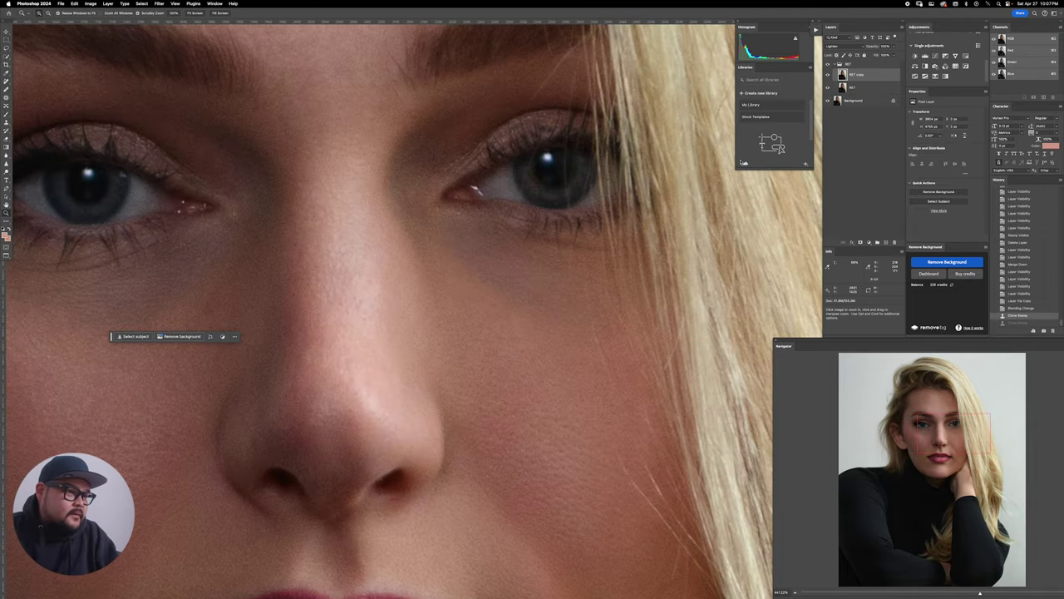
key(super+z)
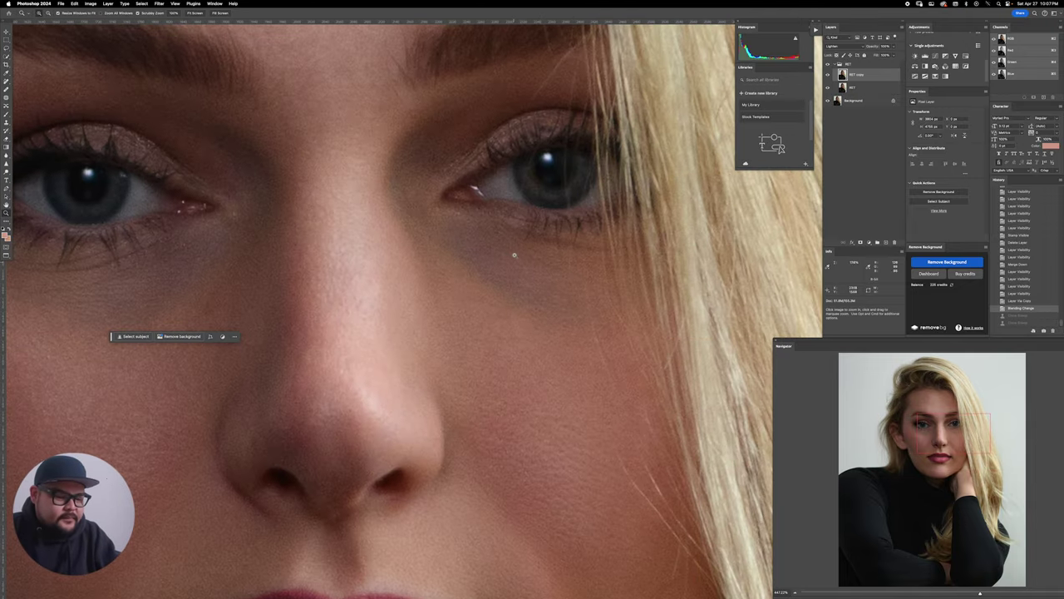
Step: Outline the dark area under the hair-side eye with the Patch tool, feather the selection and patch it with cheek skin
key(j)
mouse_move(449, 223)
mouse_down()
mouse_move(483, 280)
mouse_move(560, 343)
mouse_move(589, 321)
mouse_move(534, 248)
mouse_move(494, 225)
mouse_move(444, 219)
mouse_up()
scroll(561, 244, down, 3)
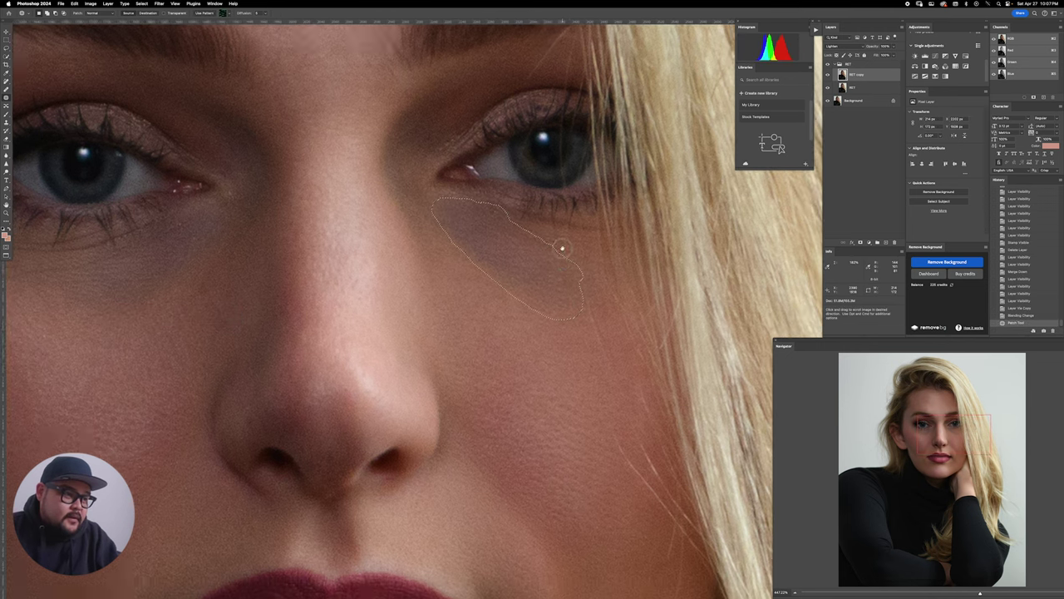
key(shift+F6)
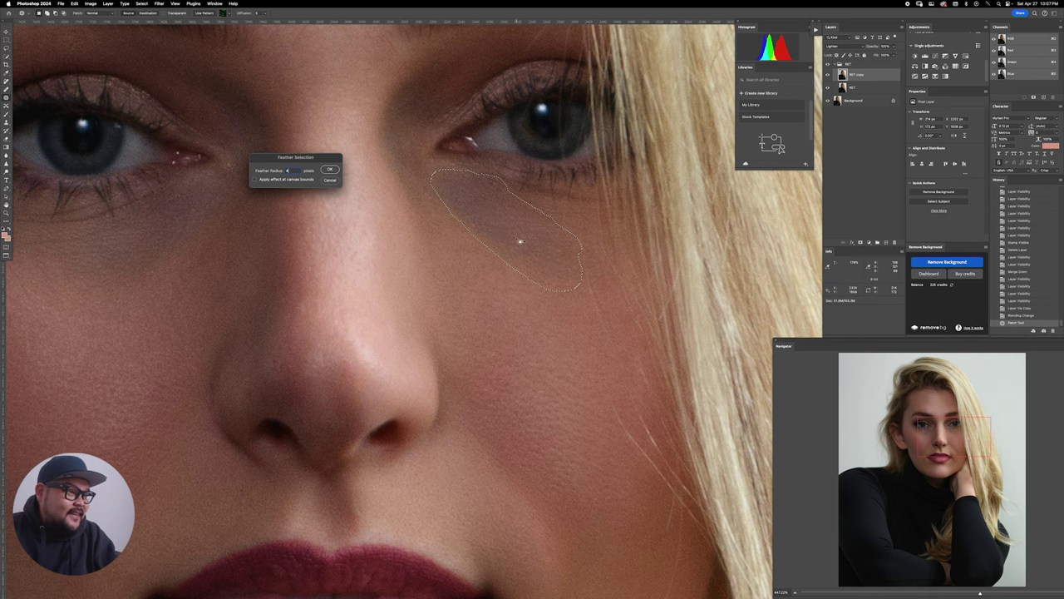
key(Return)
drag(523, 262, 488, 380)
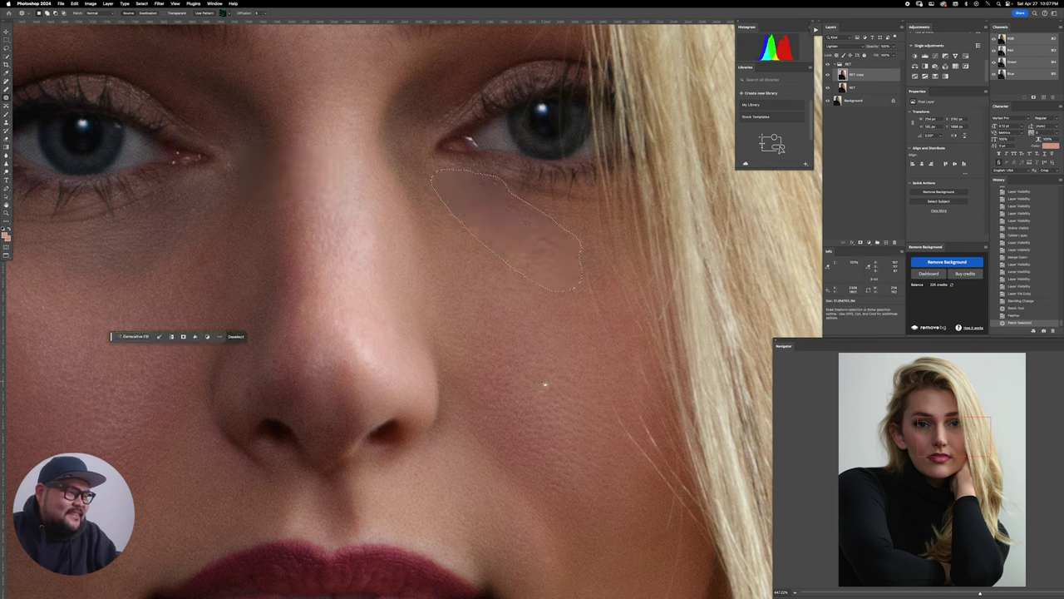
key(super+d)
Step: Patch the remaining uneven spots in the under-eye area beside the hair on the Lighten layer
mouse_move(535, 211)
mouse_down()
mouse_move(587, 238)
mouse_move(564, 212)
mouse_move(563, 261)
mouse_up()
key(super+d)
mouse_move(434, 183)
mouse_down()
mouse_move(549, 273)
mouse_move(498, 214)
mouse_move(533, 314)
mouse_up()
key(super+d)
mouse_move(461, 228)
mouse_down()
mouse_move(587, 266)
mouse_move(486, 229)
mouse_up()
mouse_move(541, 252)
mouse_down()
mouse_move(566, 325)
mouse_move(499, 327)
mouse_move(480, 268)
mouse_up()
key(super+d)
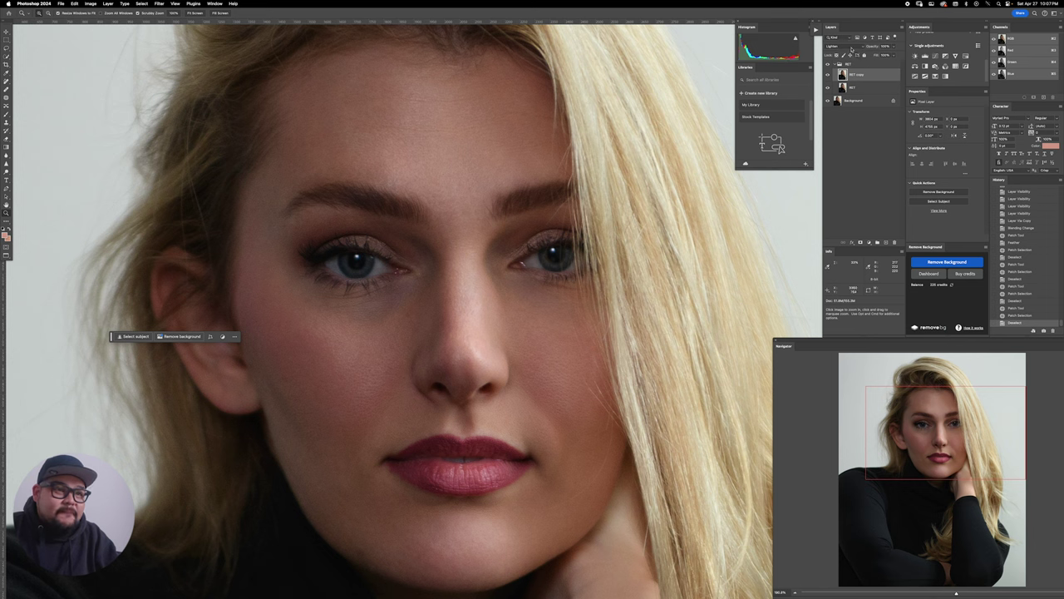
Step: Try a different opacity for the patched Lighten layer, and delete that RET copy layer
click(895, 50)
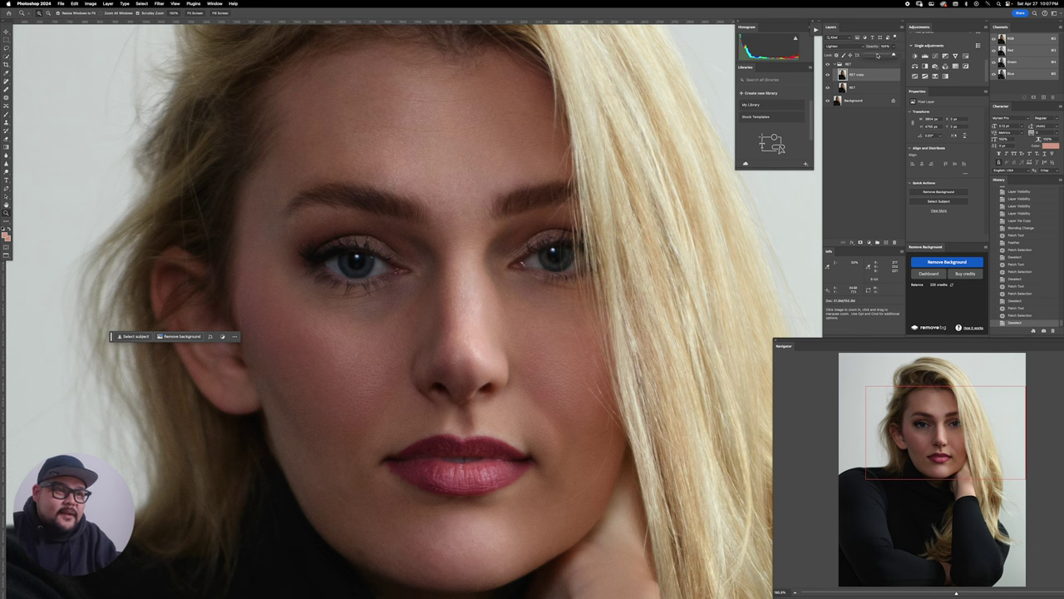
drag(878, 55, 894, 241)
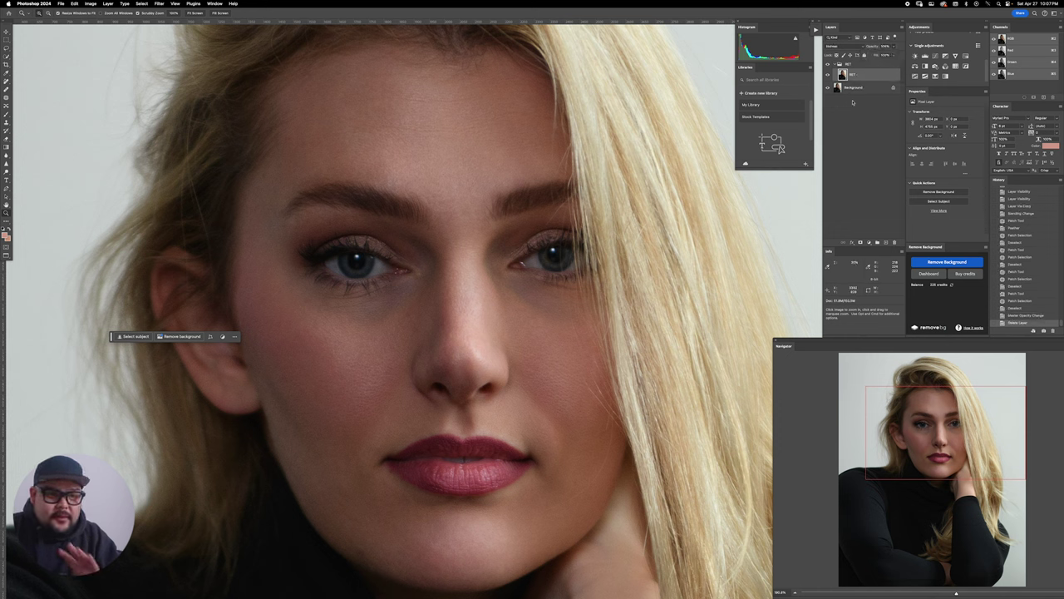
Step: Run the FS 8 bit frequency separation action on the RET layer with its Gaussian Blur applied, and display the resulting layer group
click(816, 30)
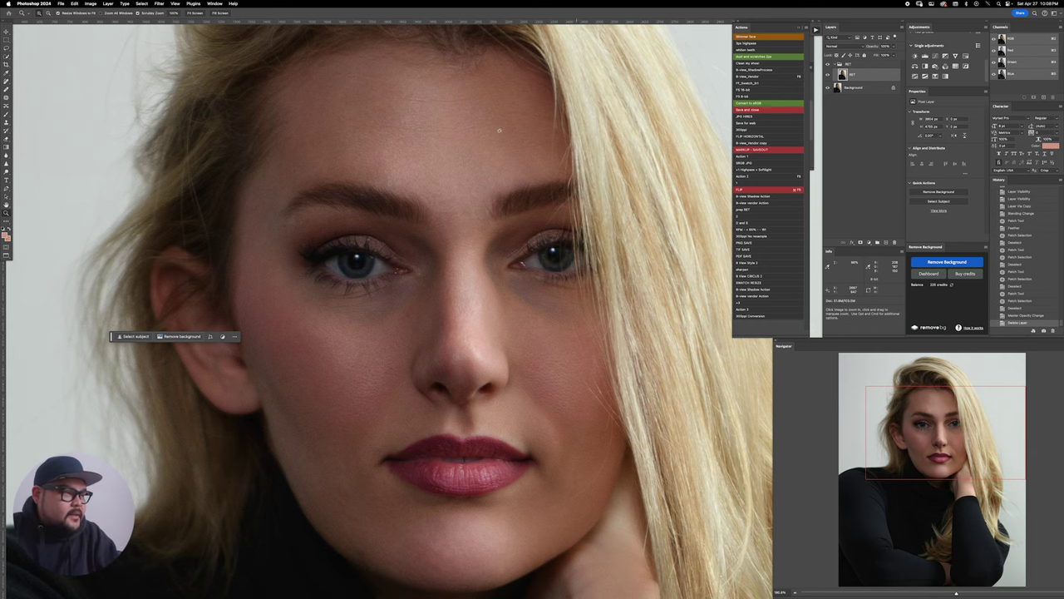
key(f)
key(f)
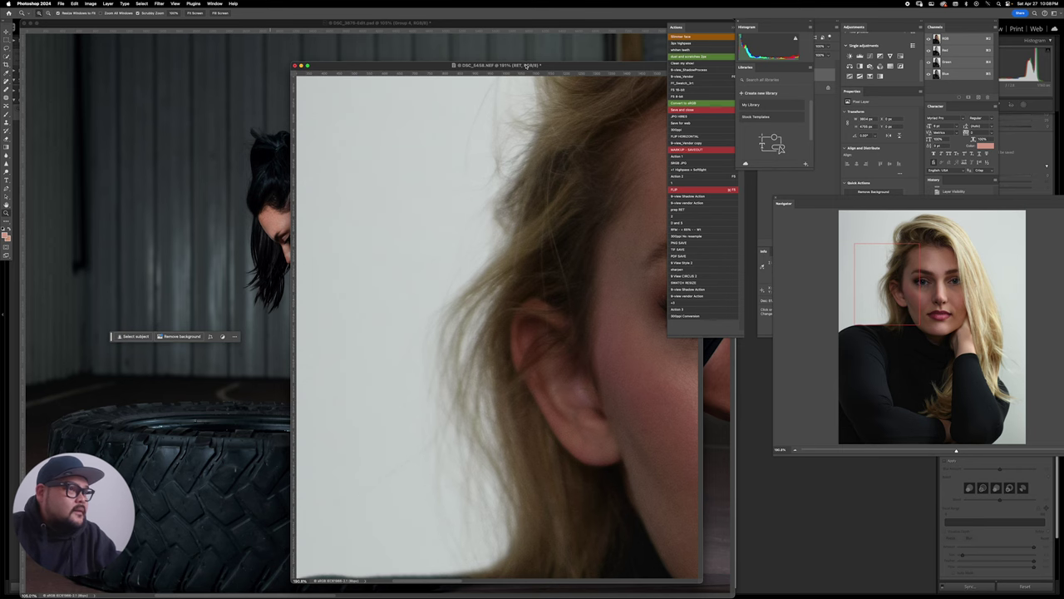
drag(526, 66, 478, 54)
key(f)
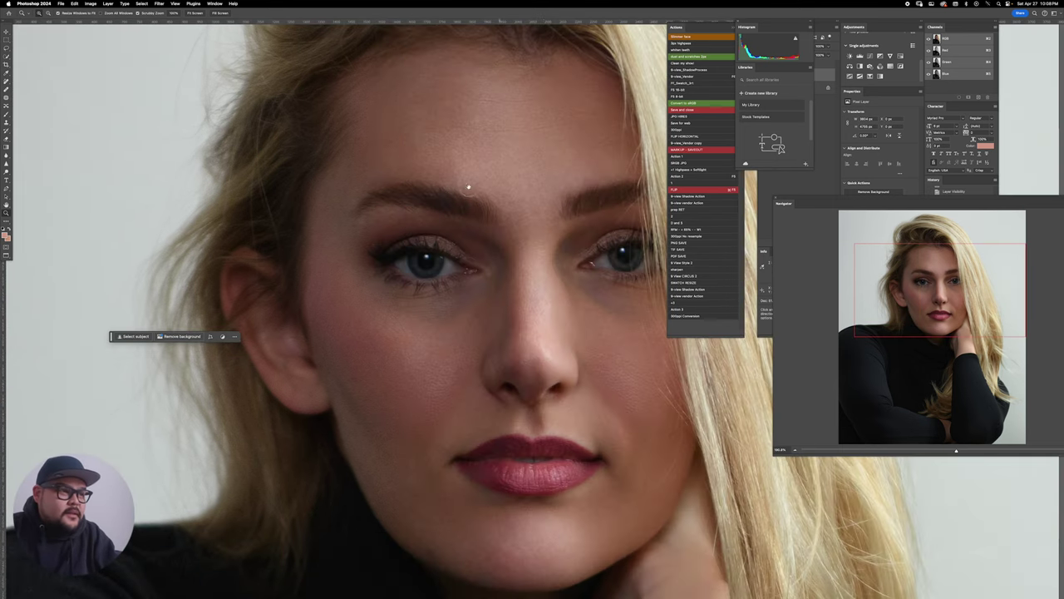
drag(468, 187, 363, 192)
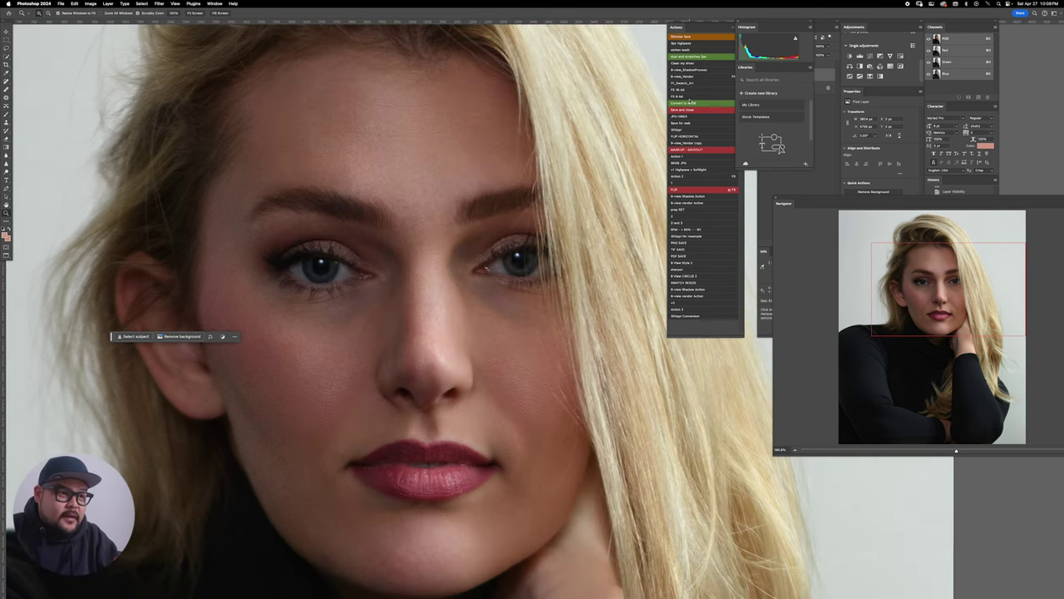
click(686, 99)
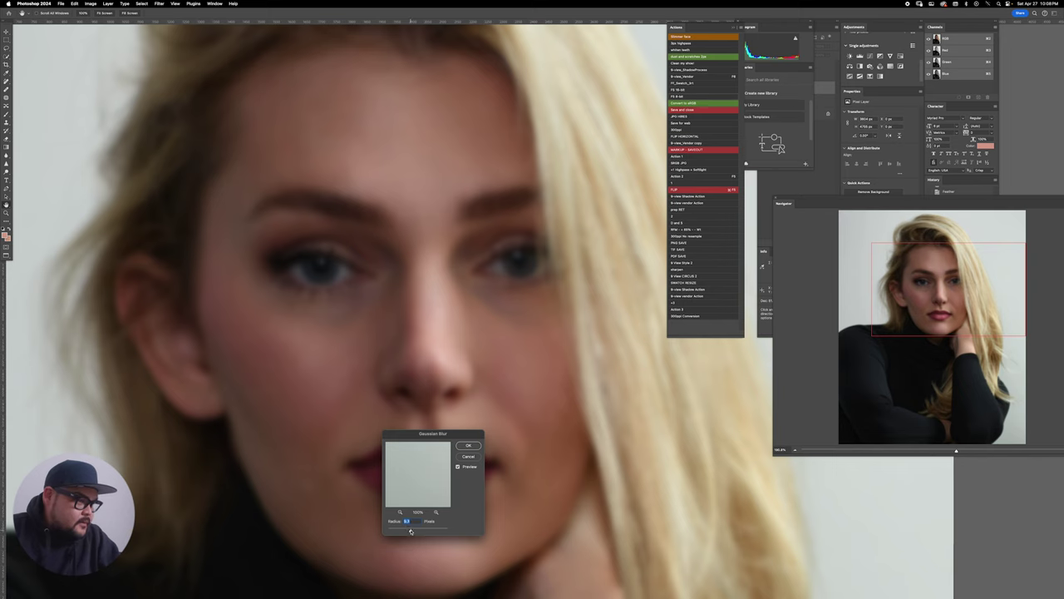
click(469, 446)
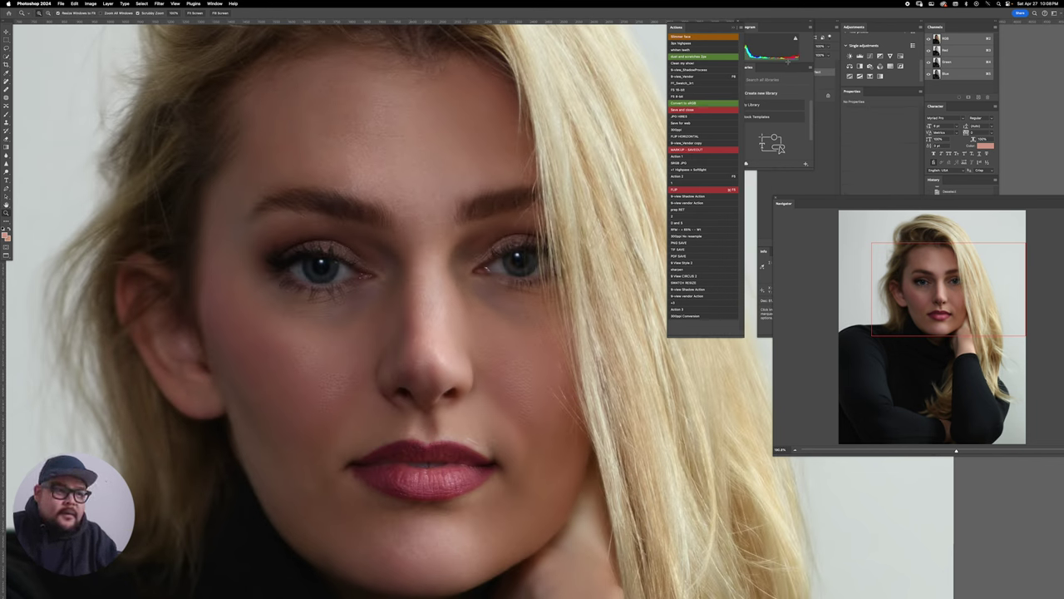
click(832, 151)
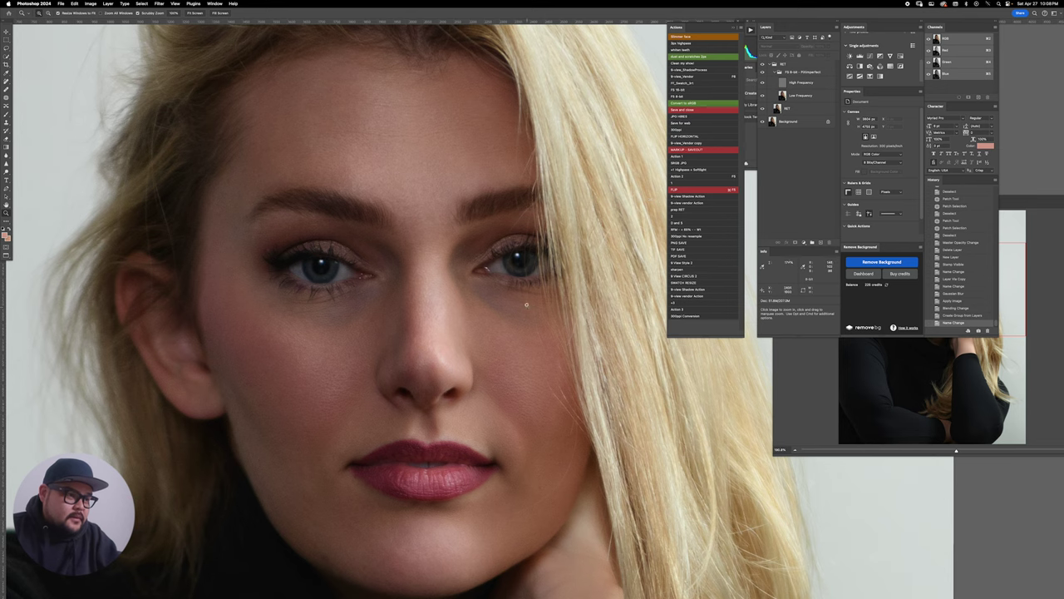
Step: Hide the High Frequency layer and duplicate the Low Frequency layer
drag(514, 311, 545, 310)
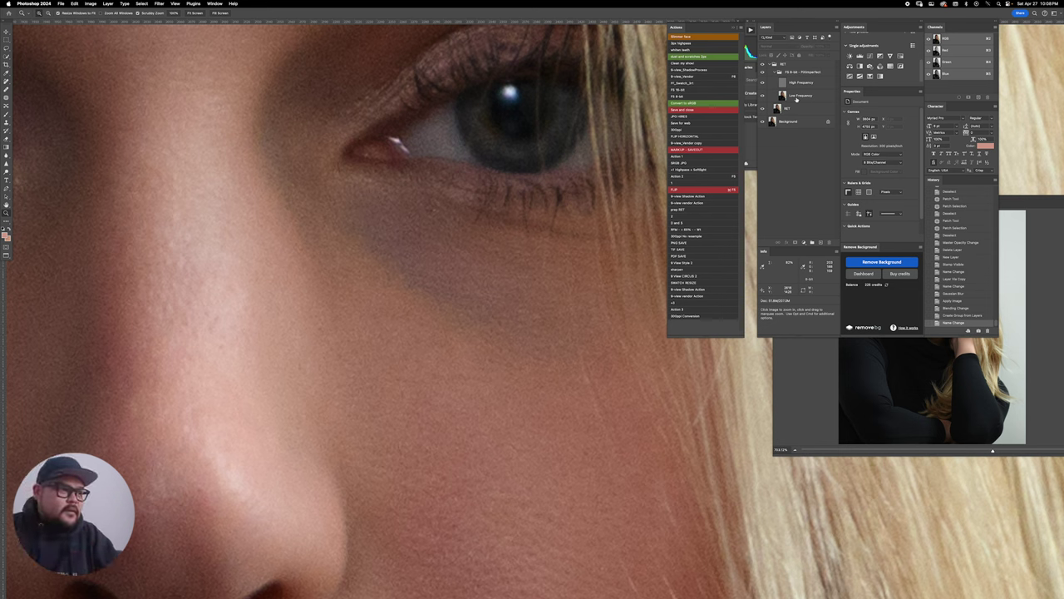
click(762, 83)
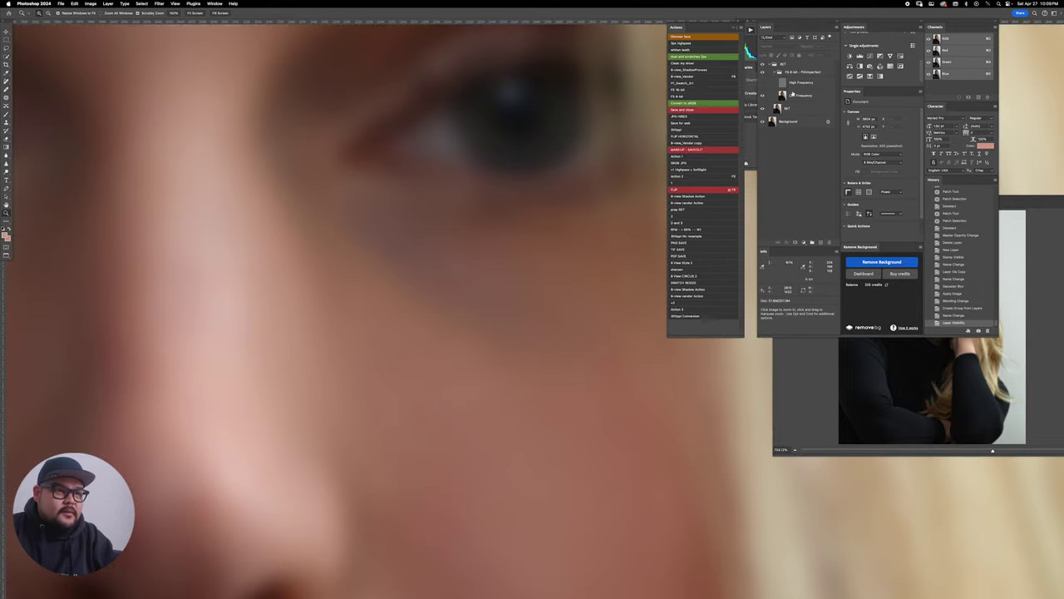
click(794, 95)
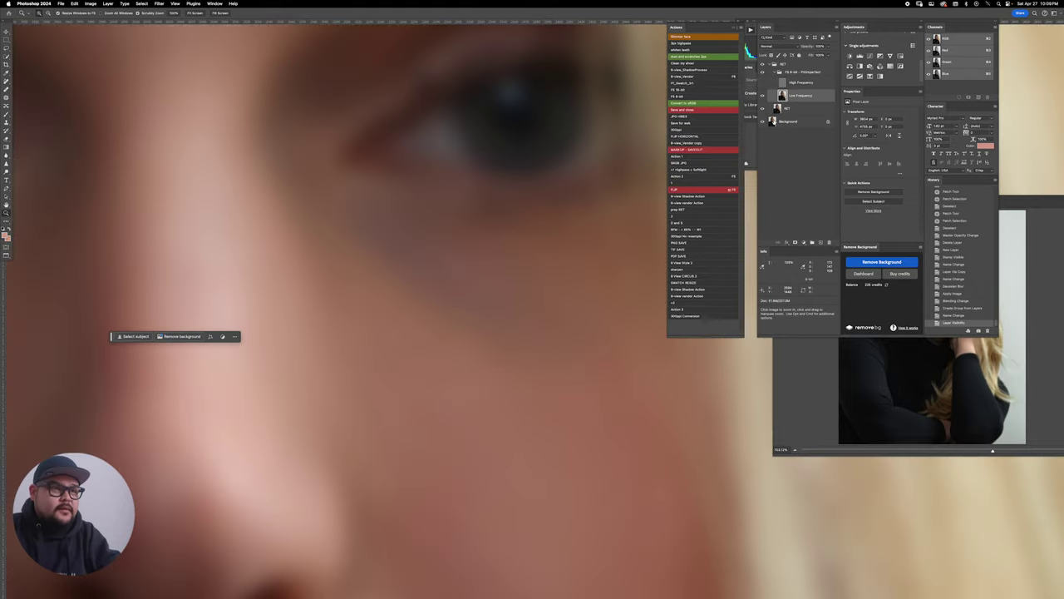
key(ctrl+j)
Step: Clone neighbouring cheek skin over the dark under-eye area beside the hair on the Low Frequency copy
key(s)
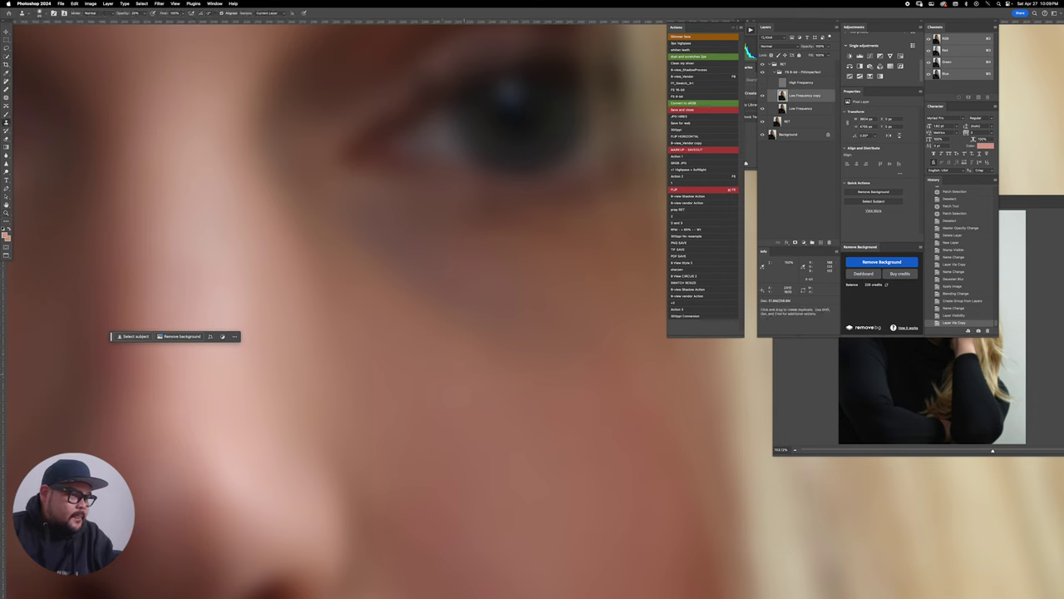
mouse_move(473, 367)
mouse_down()
mouse_move(449, 369)
mouse_move(478, 364)
mouse_up()
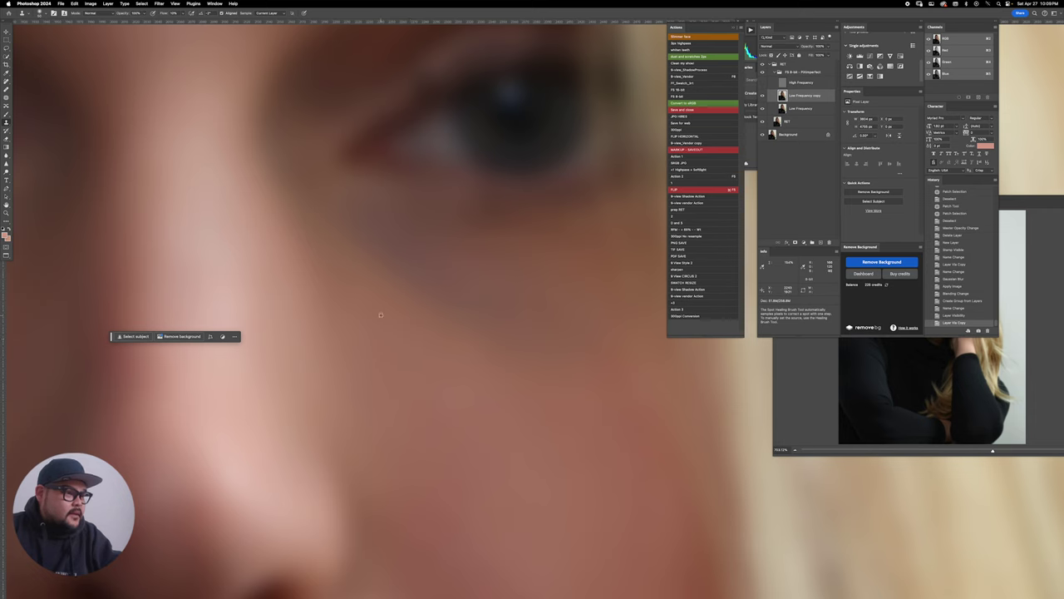
drag(405, 294, 422, 291)
mouse_move(445, 283)
mouse_down()
mouse_move(464, 275)
mouse_move(497, 325)
mouse_up()
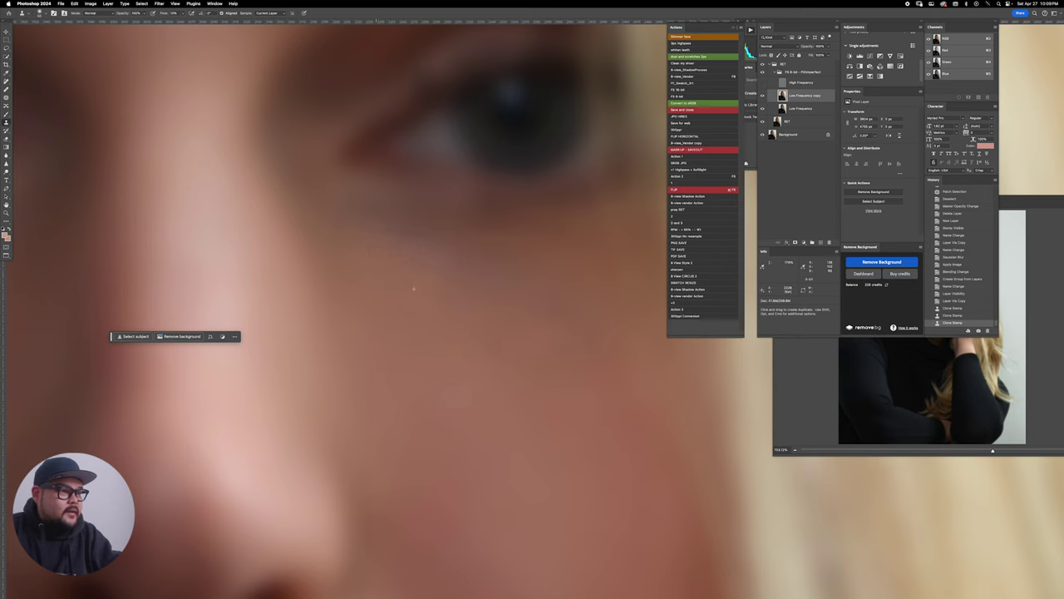
Step: Try further Clone Stamp strokes along the dark under-eye crease and undo them
mouse_move(414, 289)
mouse_down()
mouse_move(440, 279)
mouse_move(490, 320)
mouse_up()
key(super+z)
key(super+z)
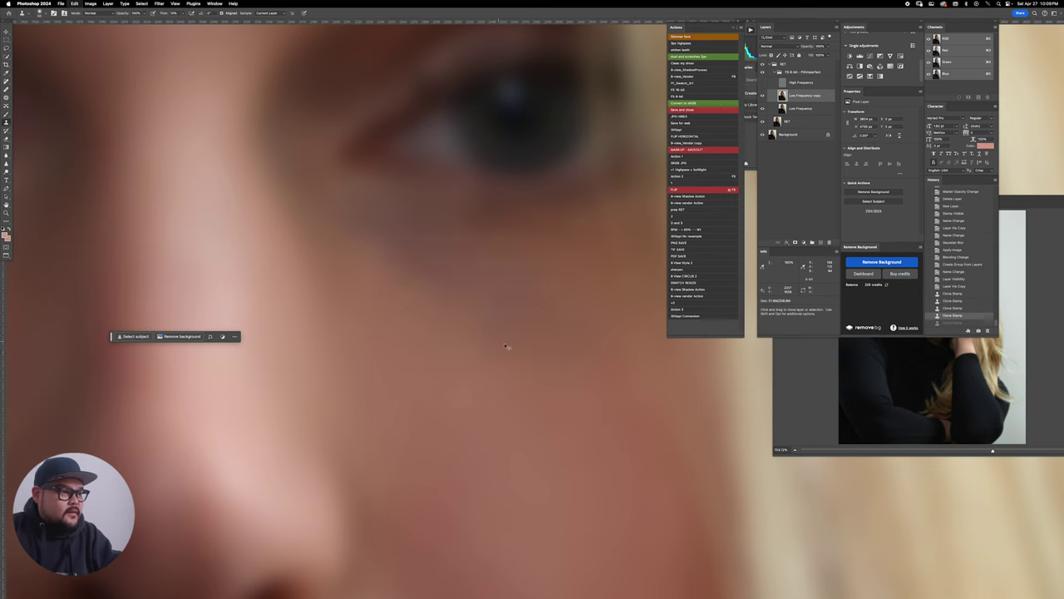
key(super+z)
Step: Resample skin below the hair-side eye, lower the Clone Stamp flow and clone lightly over the dark crease
alt+click(418, 302)
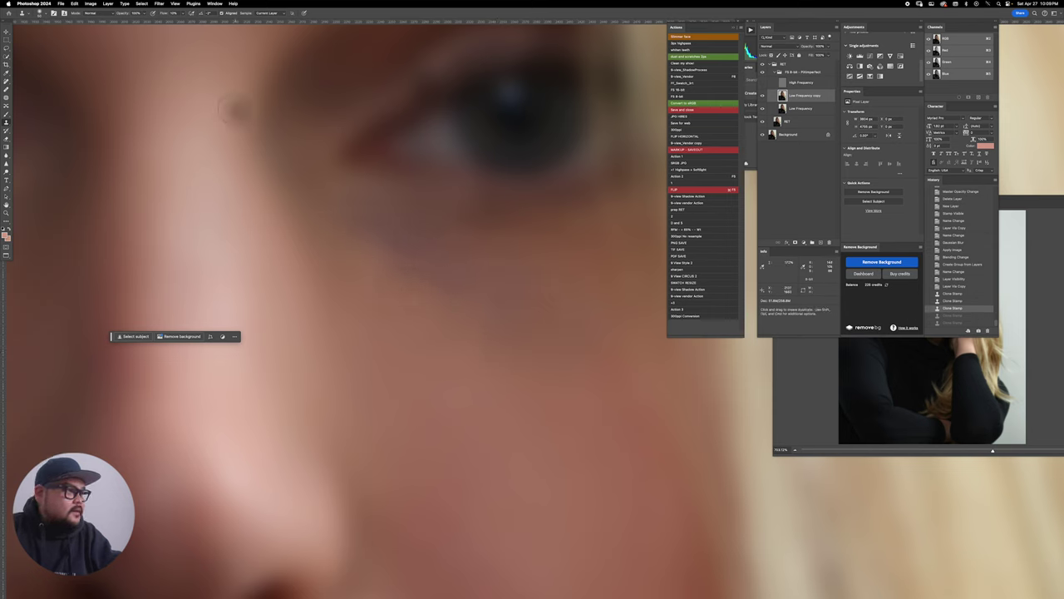
click(183, 13)
drag(184, 22, 181, 22)
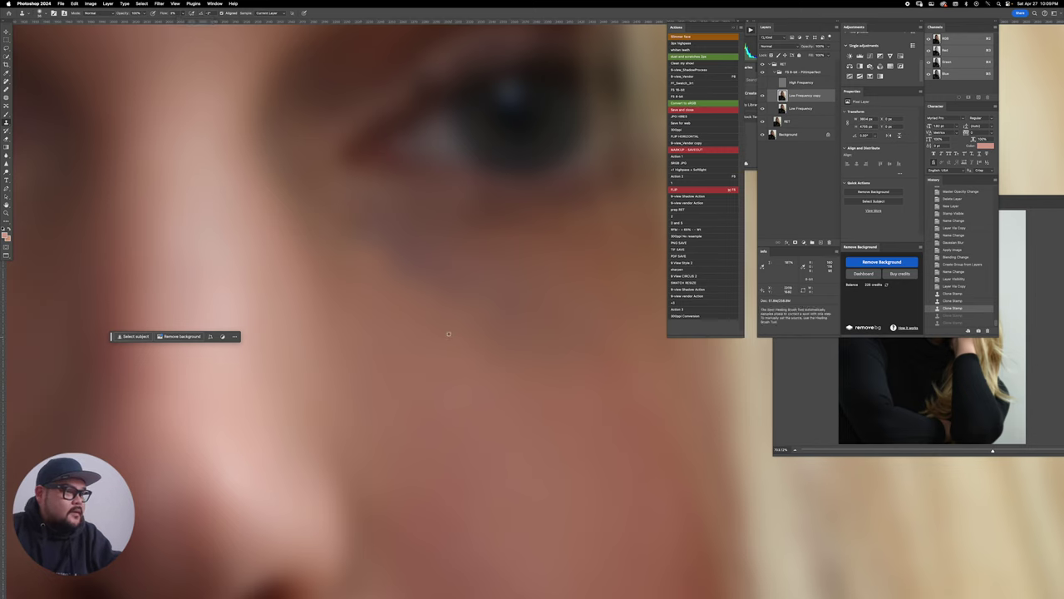
key(j)
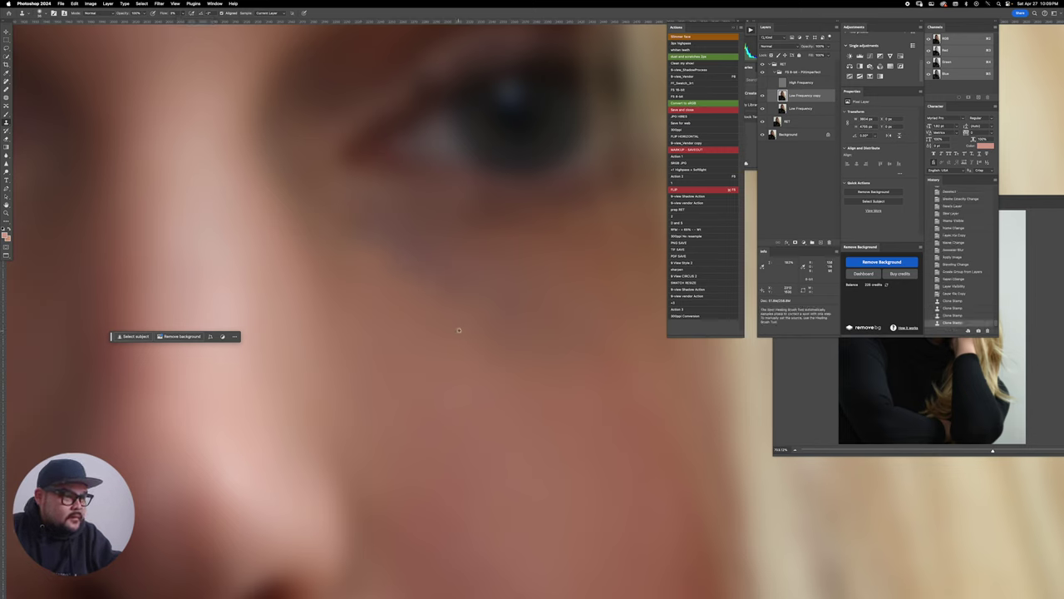
Step: Brush sampled cheek colour over the dark under-eye crease beside the hair at low flow
key(b)
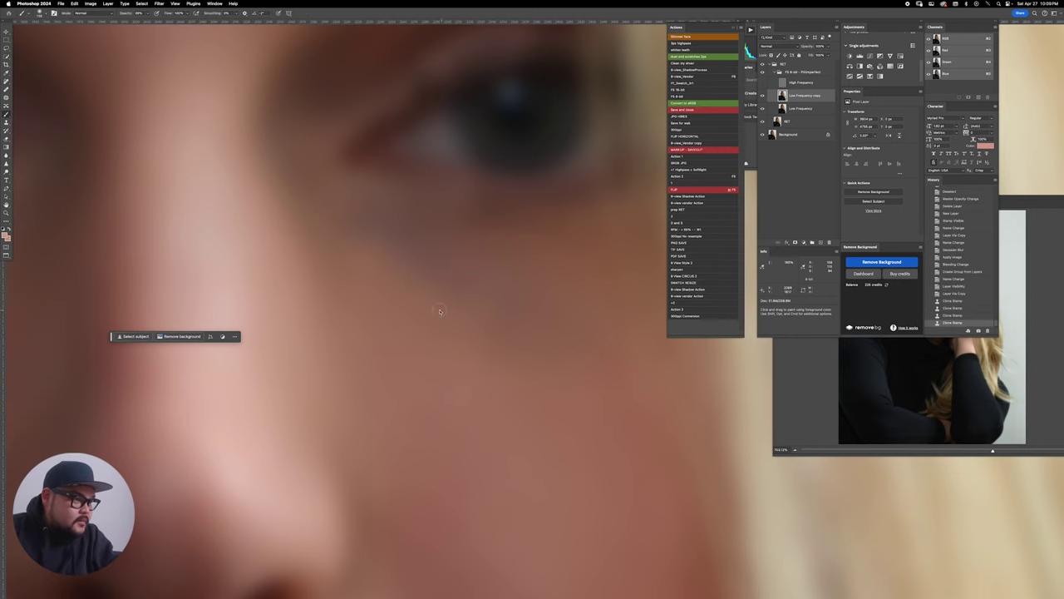
drag(441, 309, 342, 314)
alt+click(398, 313)
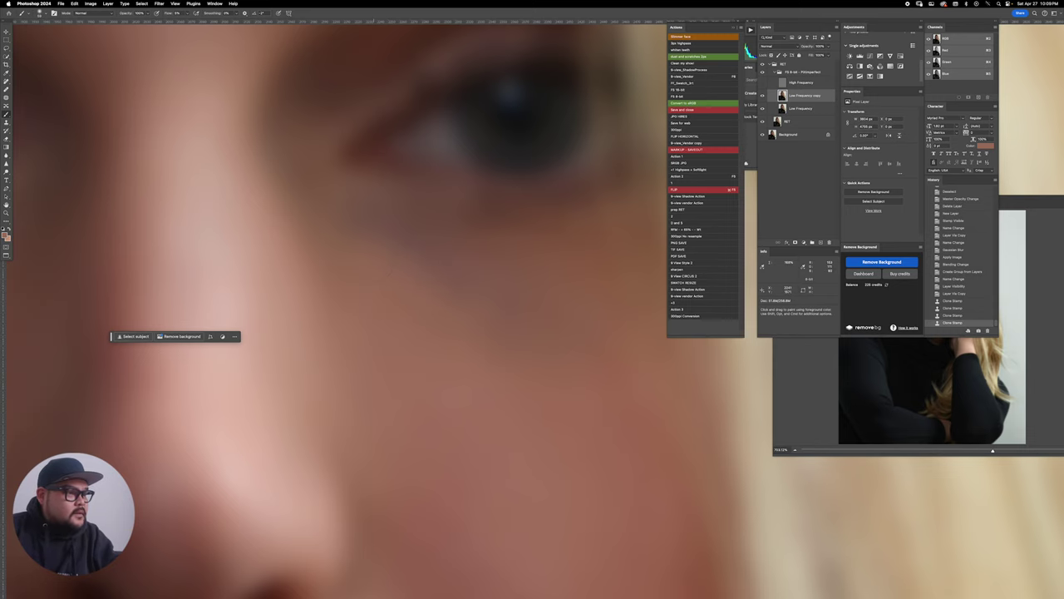
drag(449, 295, 473, 331)
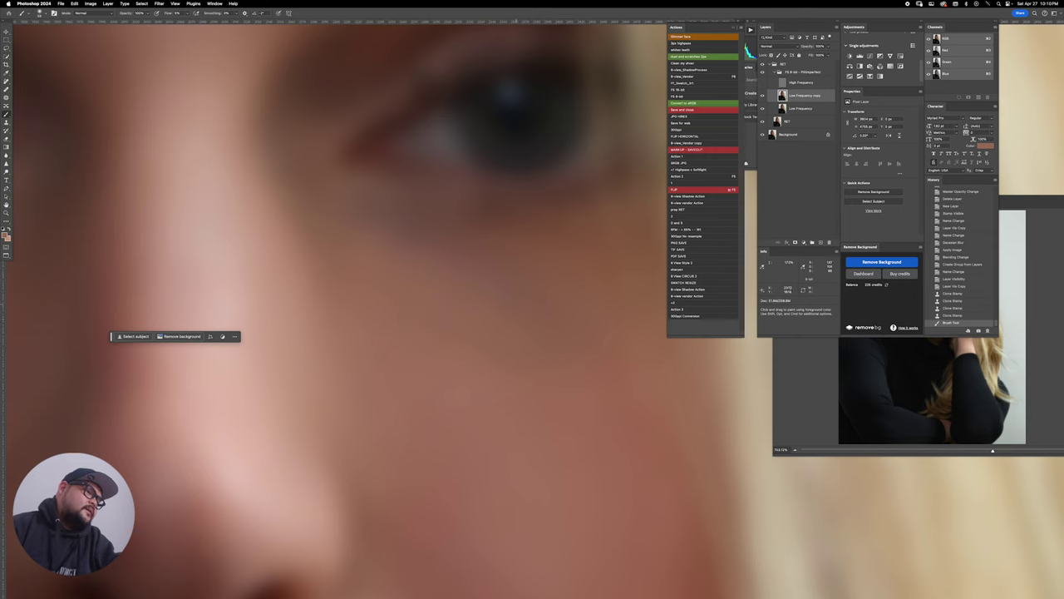
click(511, 368)
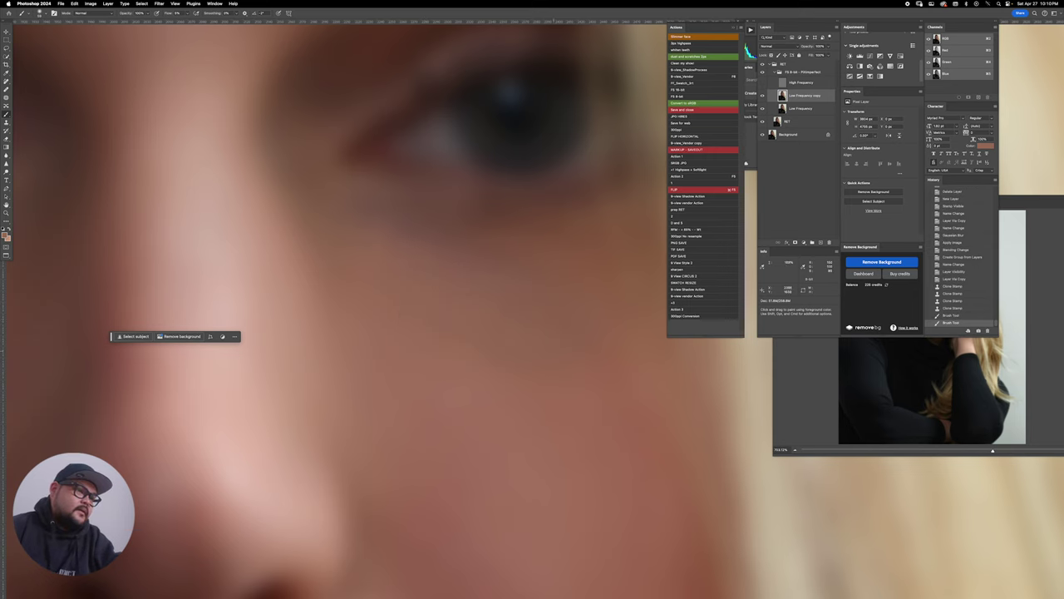
click(458, 284)
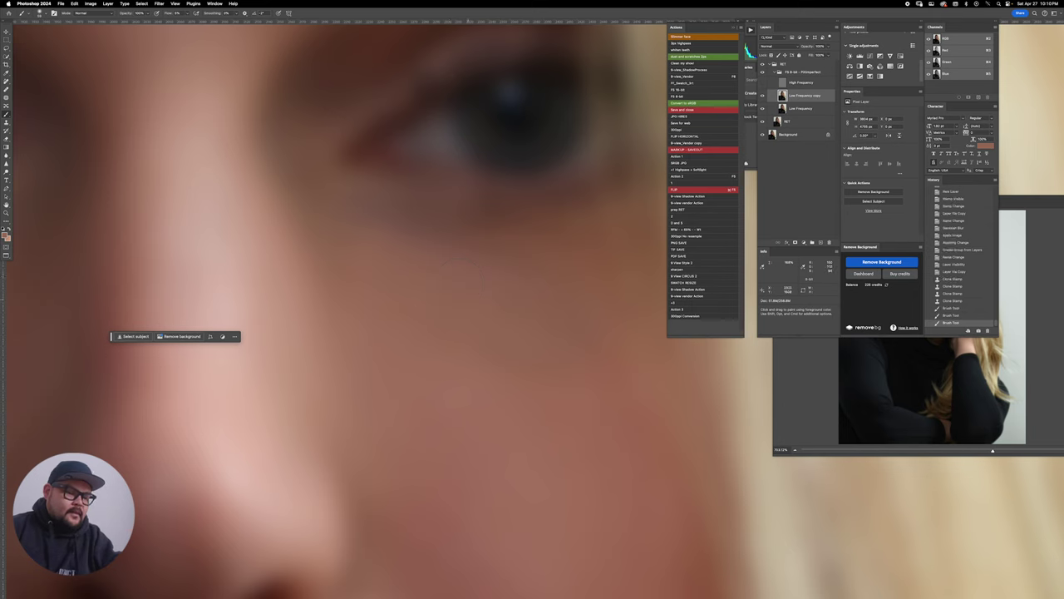
Step: Patch the lower edge of the hair-side under-eye circle with adjacent cheek skin and deselect
key(j)
mouse_move(422, 300)
mouse_down()
mouse_move(408, 288)
mouse_move(565, 375)
mouse_move(433, 297)
mouse_up()
drag(491, 337, 535, 435)
key(super+d)
drag(455, 315, 563, 373)
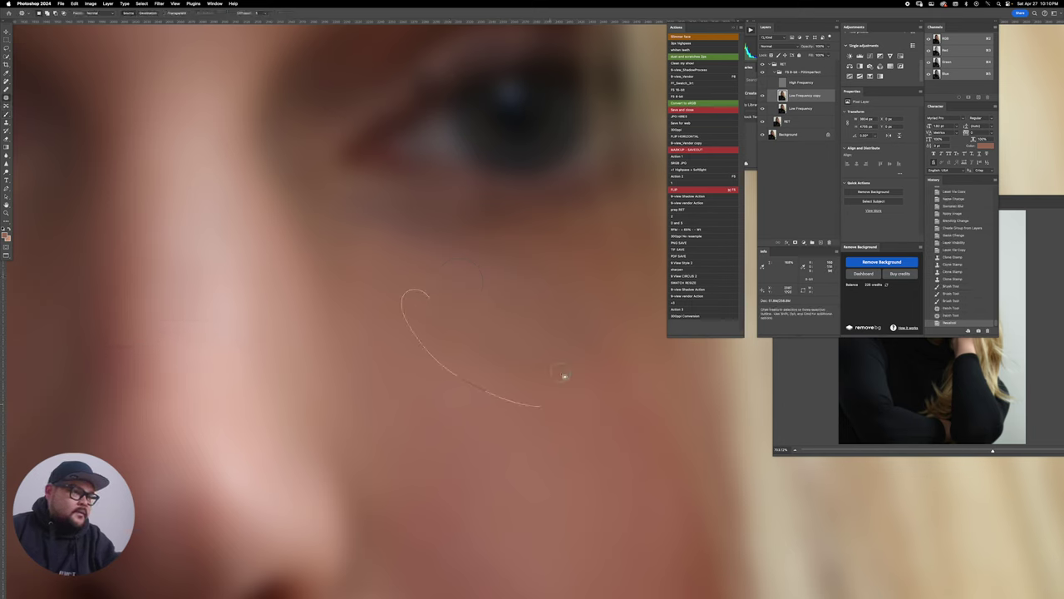
key(ctrl+d)
Step: Patch the uneven tones in the outer part of the under-eye area, towards the hair, clearing each selection
mouse_move(527, 329)
mouse_down()
mouse_move(593, 346)
mouse_move(559, 268)
mouse_up()
mouse_move(567, 279)
mouse_down()
mouse_move(581, 268)
mouse_move(543, 266)
mouse_move(543, 255)
mouse_up()
key(super+d)
key(super+d)
mouse_move(529, 267)
mouse_down()
mouse_move(521, 313)
mouse_move(566, 328)
mouse_move(521, 296)
mouse_up()
drag(544, 336, 499, 347)
key(super+d)
Step: Patch the tonal spots in the middle of the under-eye area and at its inner end beside the nose
drag(477, 272, 467, 286)
mouse_move(464, 287)
mouse_down()
mouse_move(455, 343)
mouse_move(517, 305)
mouse_up()
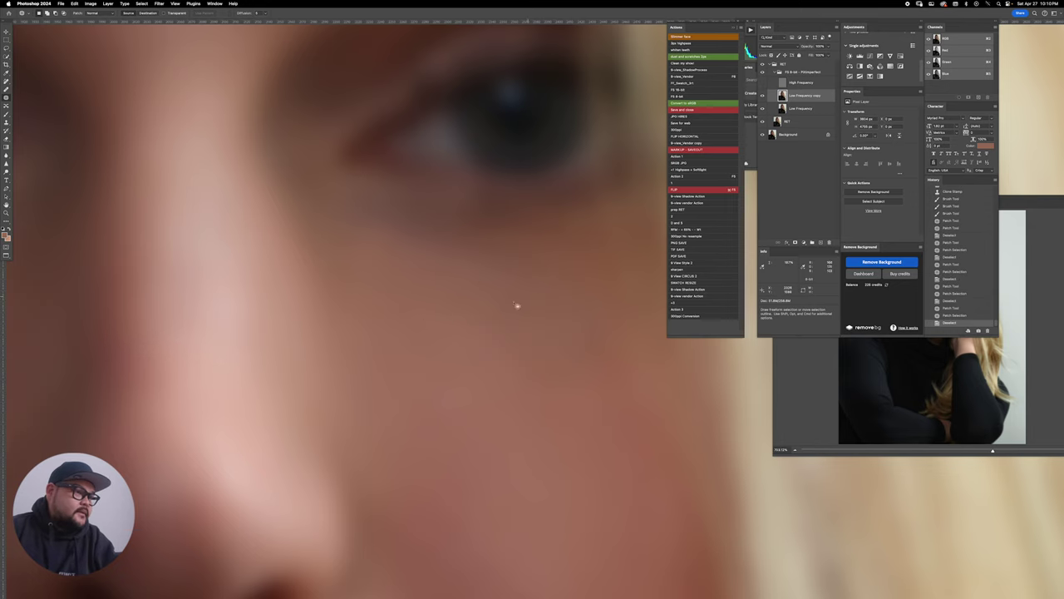
key(super+d)
mouse_move(336, 236)
mouse_down()
mouse_move(375, 263)
mouse_move(339, 240)
mouse_up()
drag(365, 267, 451, 336)
mouse_move(416, 314)
mouse_down()
mouse_move(425, 355)
mouse_move(463, 287)
mouse_move(532, 318)
mouse_up()
Step: Move the Navigator panel lower, bring the blurred face back into view and clear the selection
click(805, 364)
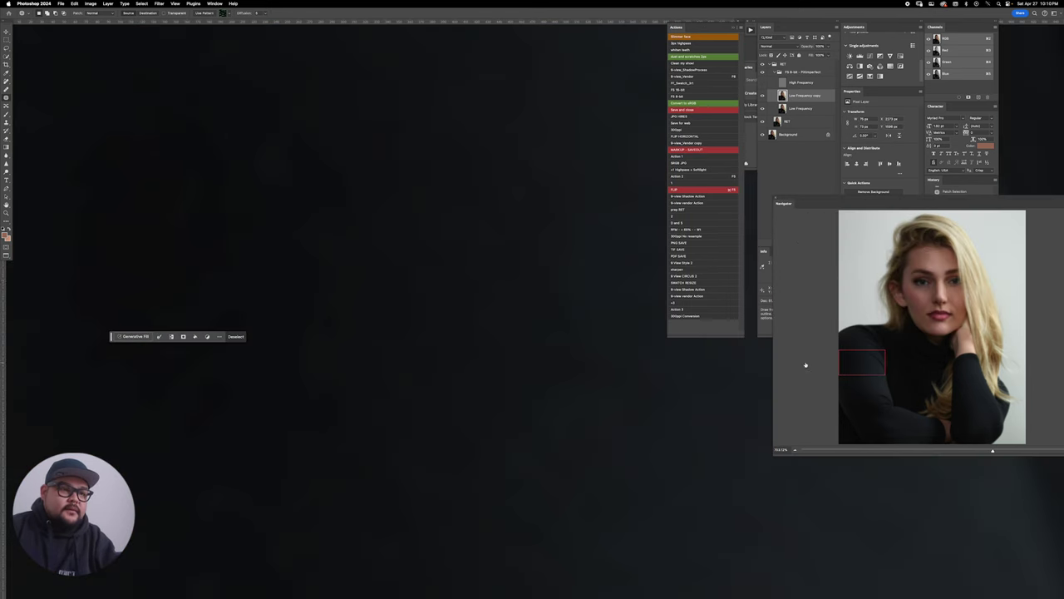
drag(956, 203, 906, 337)
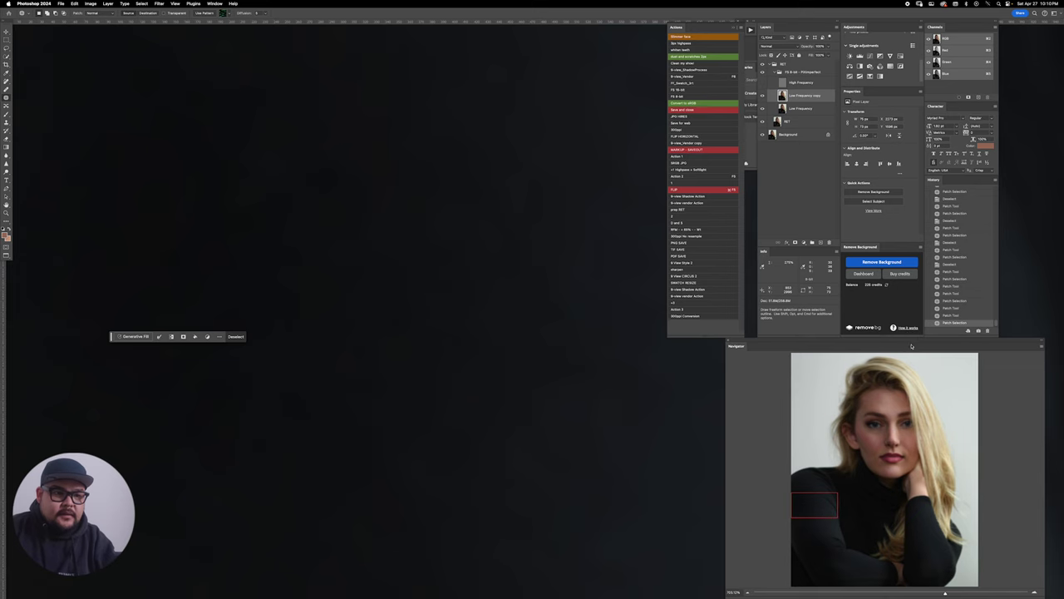
key(z)
drag(474, 319, 450, 319)
scroll(512, 310, up, 10)
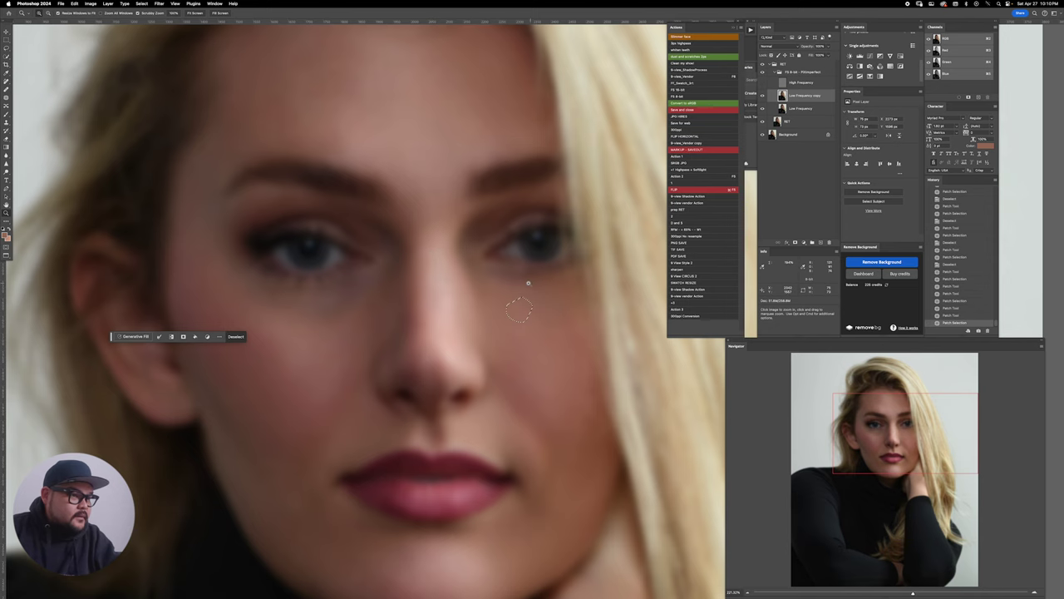
key(super+d)
Step: Patch the skin between the nose and the hair-side eye, and show the High Frequency layer again
mouse_move(528, 286)
mouse_down()
mouse_move(551, 292)
mouse_move(529, 302)
mouse_up()
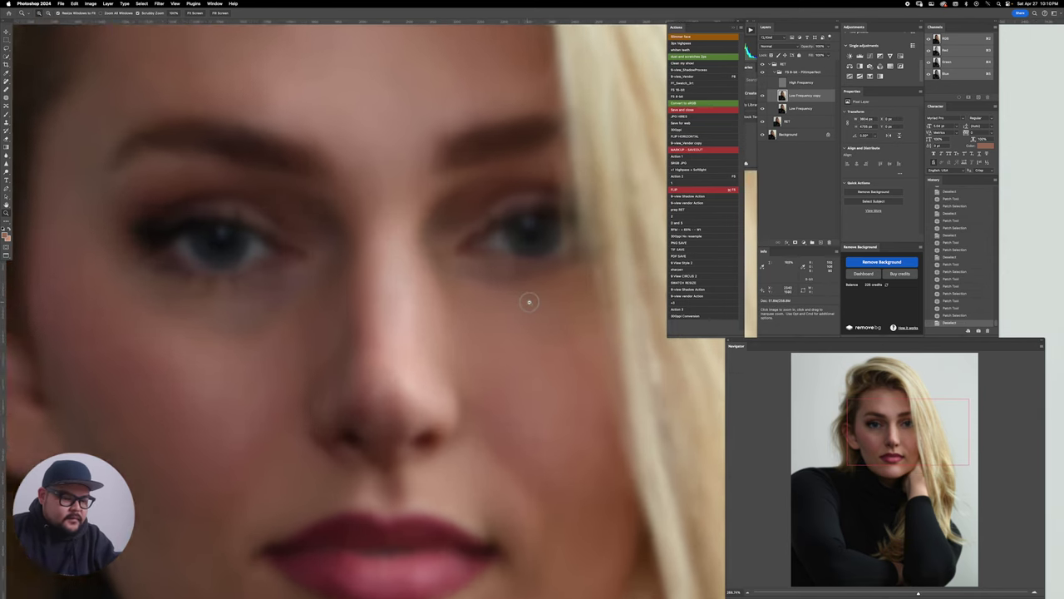
key(j)
mouse_move(444, 280)
mouse_down()
mouse_move(502, 283)
mouse_move(437, 271)
mouse_move(484, 344)
mouse_move(499, 343)
mouse_move(474, 340)
mouse_up()
key(super+d)
key(super+d)
click(763, 83)
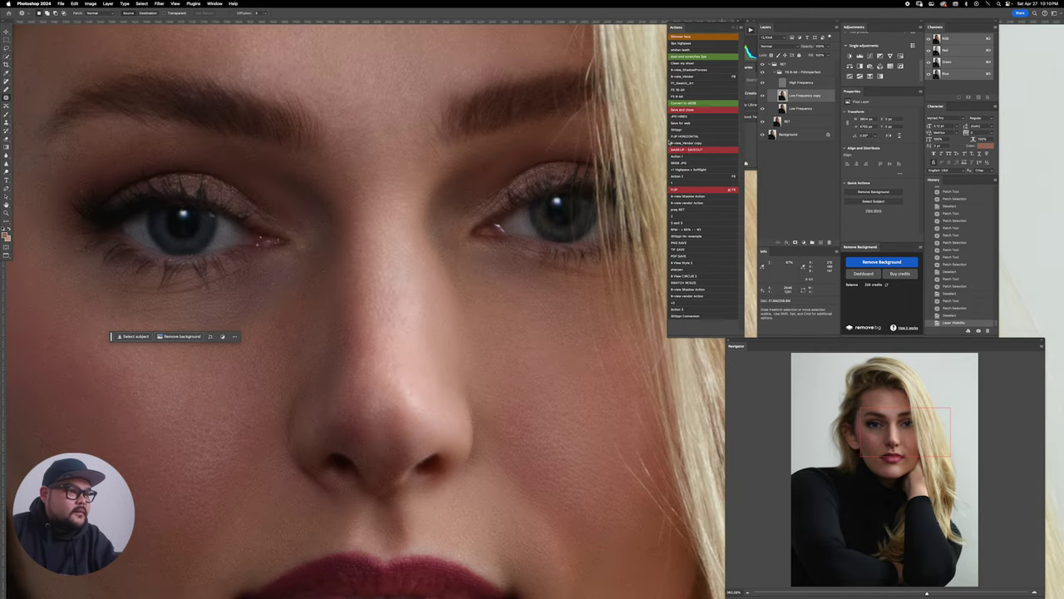
Step: Reduce the opacity of the Low Frequency copy and compare the face with that layer off and on
drag(539, 334, 529, 336)
click(532, 333)
click(559, 324)
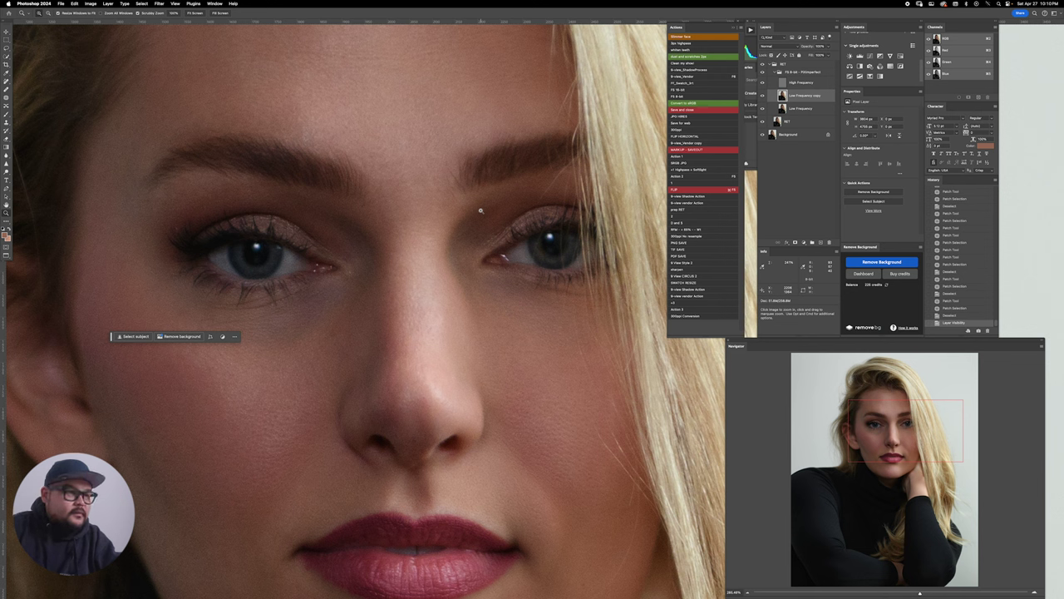
key(5)
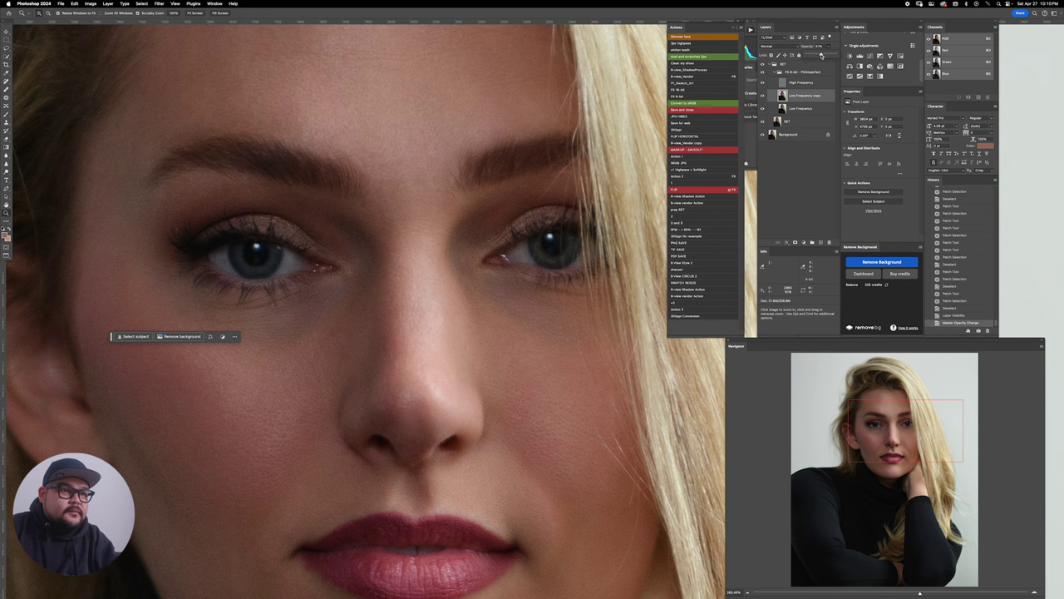
click(764, 96)
click(763, 96)
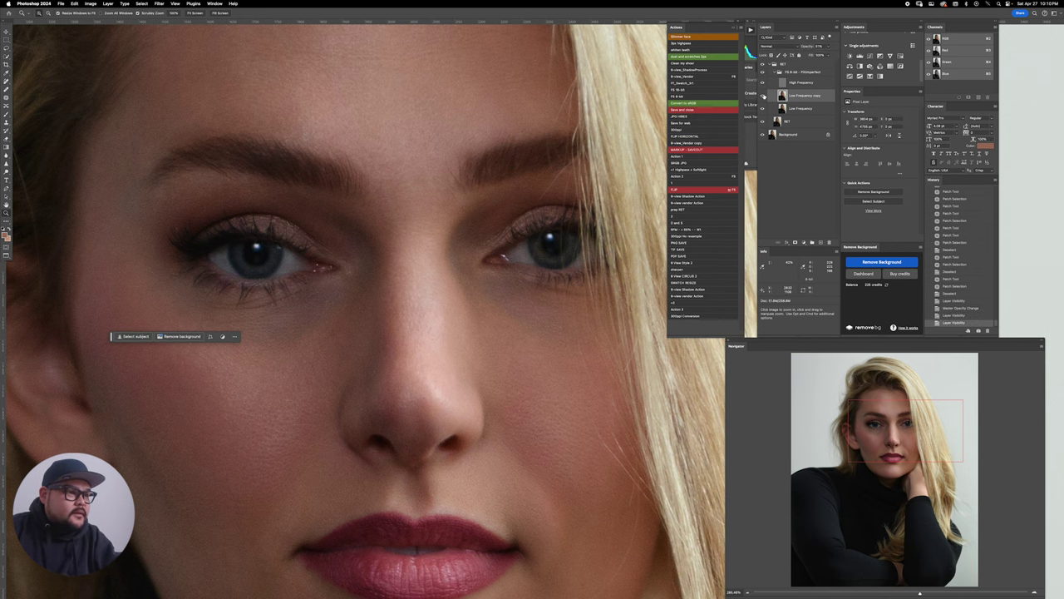
Step: Brush sampled skin tones over the shadow under the ear-side eye, up to its inner corner, on the Low Frequency copy
drag(404, 356, 579, 294)
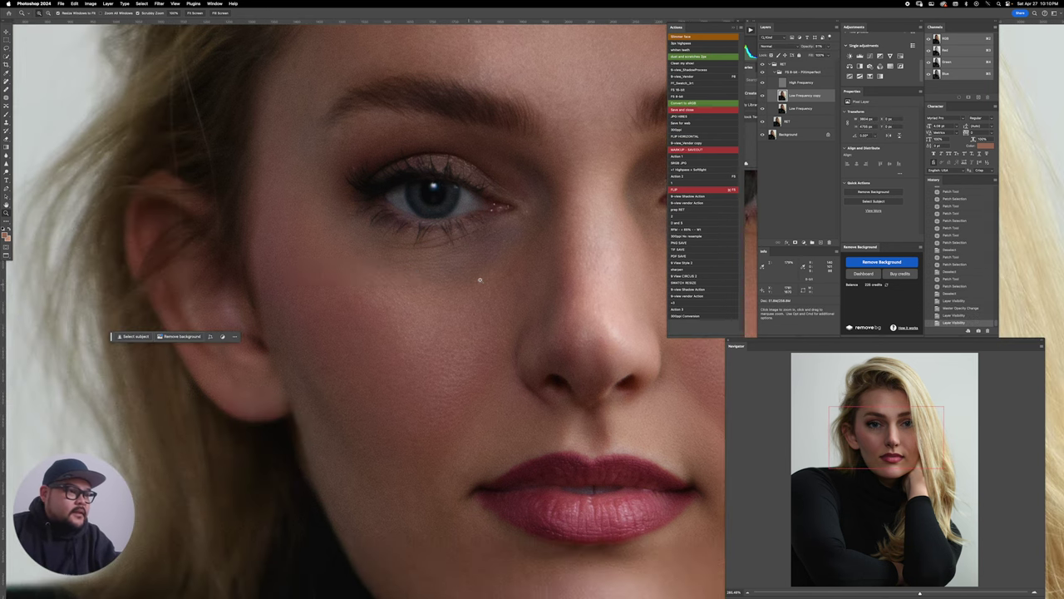
key(s)
key(b)
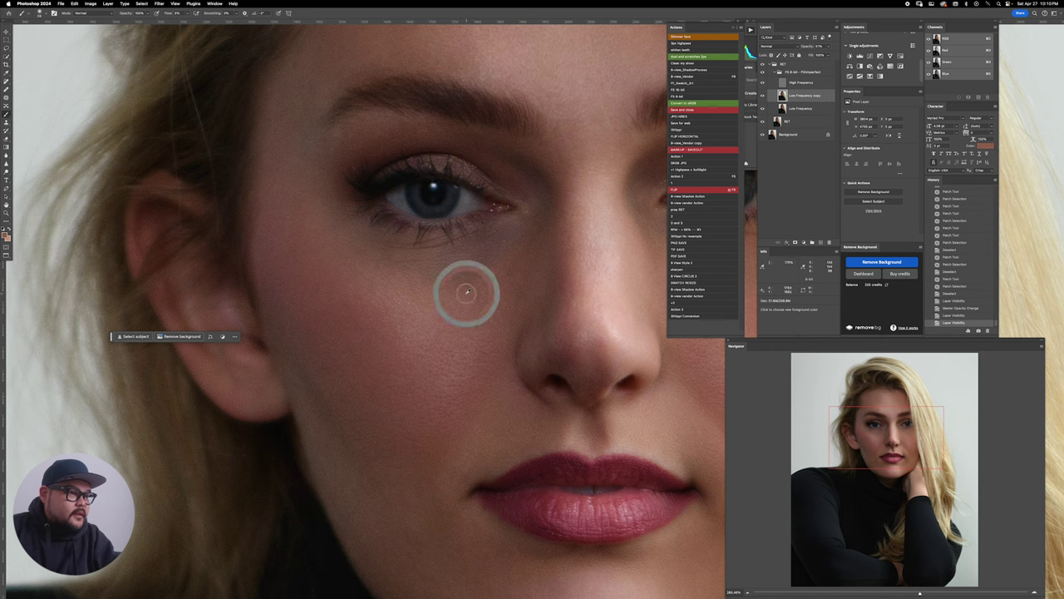
drag(434, 285, 499, 259)
alt+click(476, 284)
mouse_move(474, 274)
mouse_down()
mouse_move(511, 256)
mouse_move(498, 242)
mouse_up()
alt+click(509, 257)
drag(481, 250, 499, 242)
drag(479, 248, 509, 234)
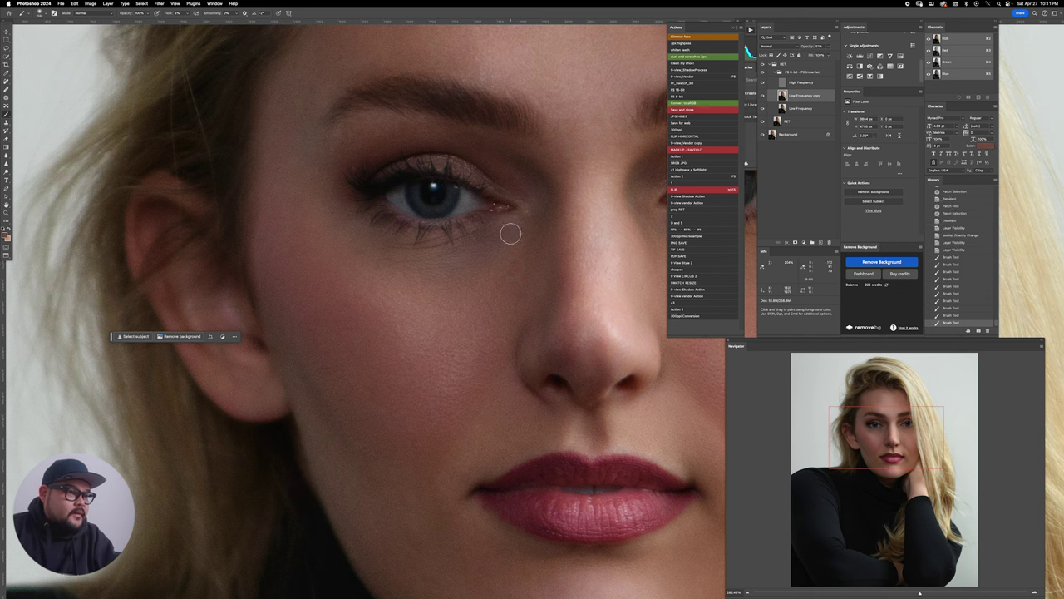
Step: Sample a cheek tone and blend the ear-side under-eye area from the outer corner to the side of the nose
alt+click(457, 288)
mouse_move(425, 286)
mouse_down()
mouse_move(465, 274)
mouse_move(512, 239)
mouse_up()
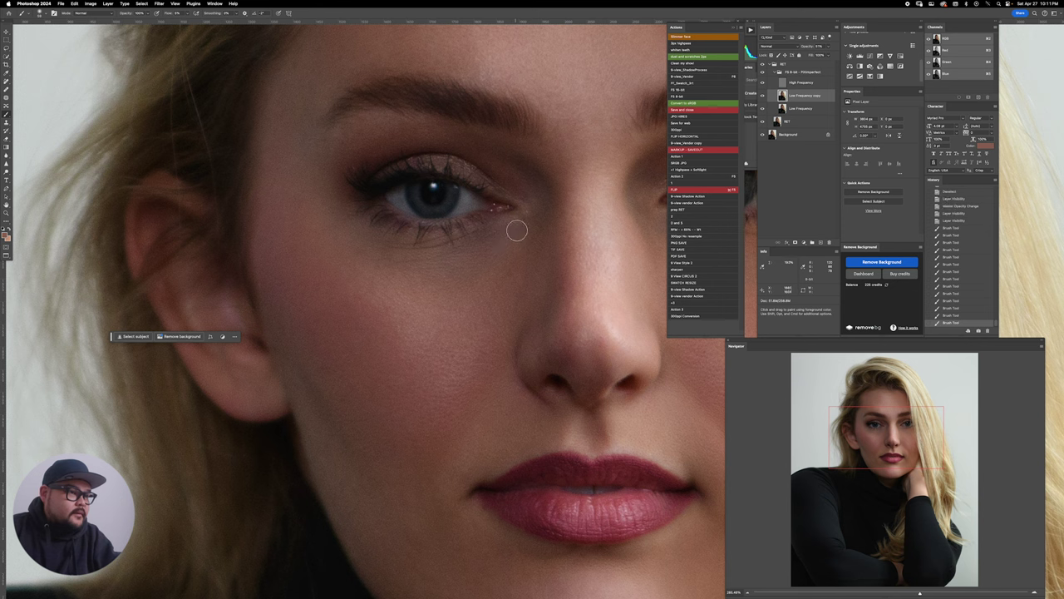
click(368, 274)
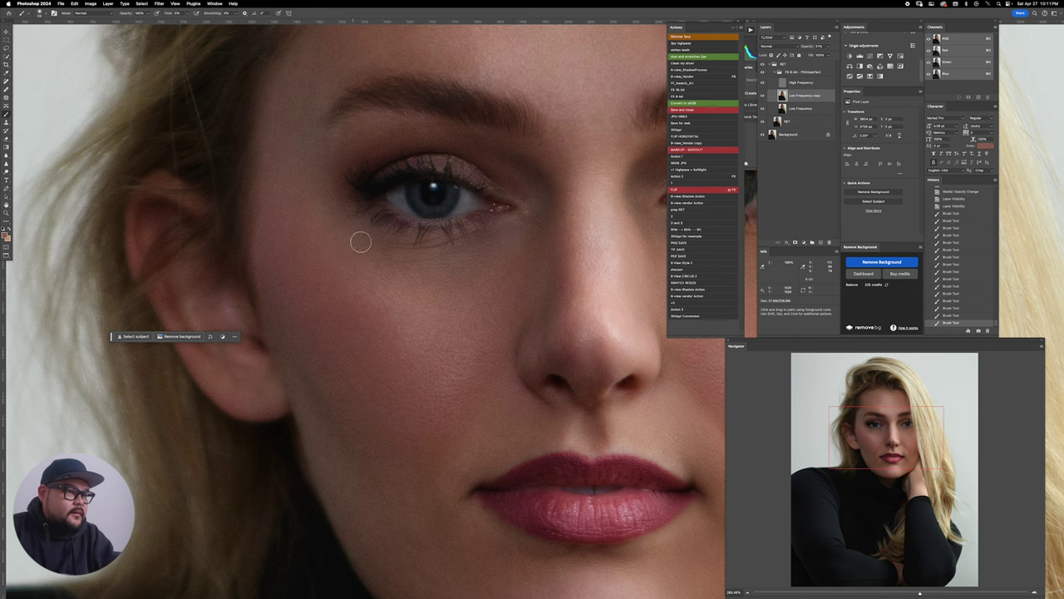
mouse_move(413, 270)
mouse_down()
mouse_move(436, 279)
mouse_move(506, 260)
mouse_move(518, 273)
mouse_up()
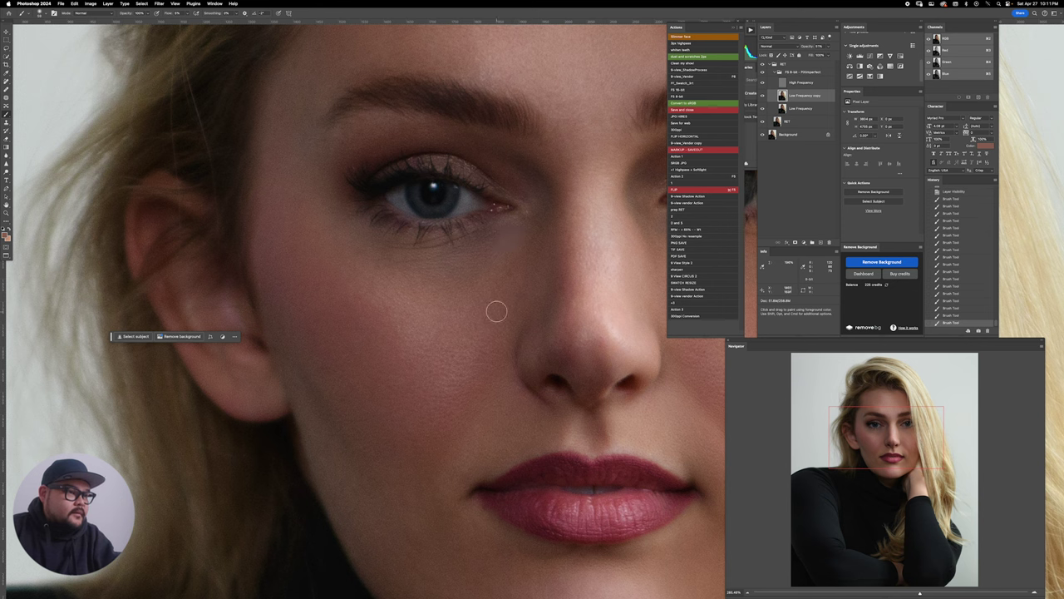
click(517, 259)
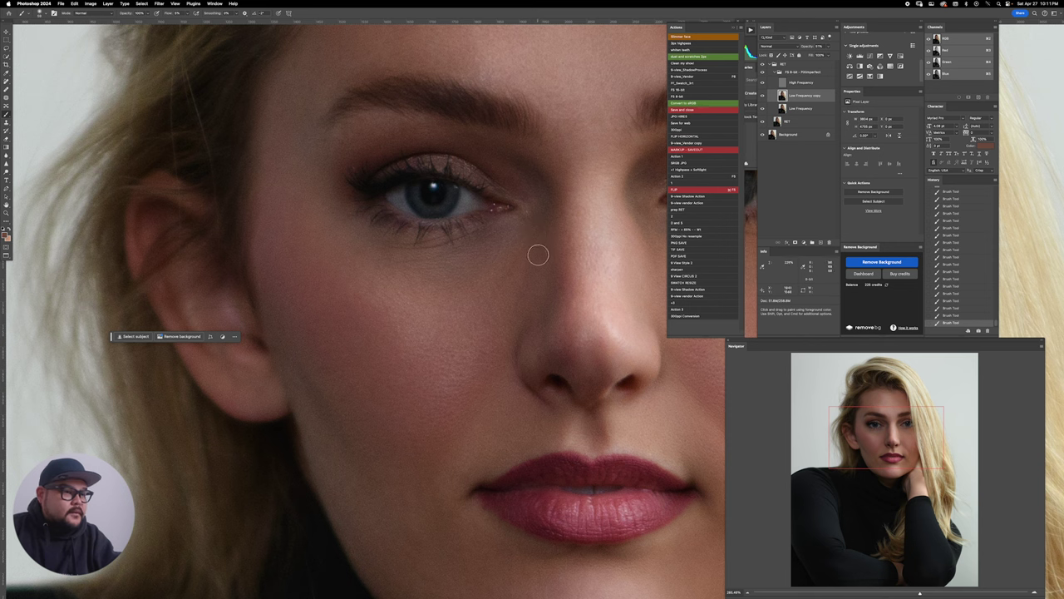
Step: Sample skin tones below the lower lip and brush over the shadow along its underside on the Low Frequency copy
scroll(487, 291, down, 6)
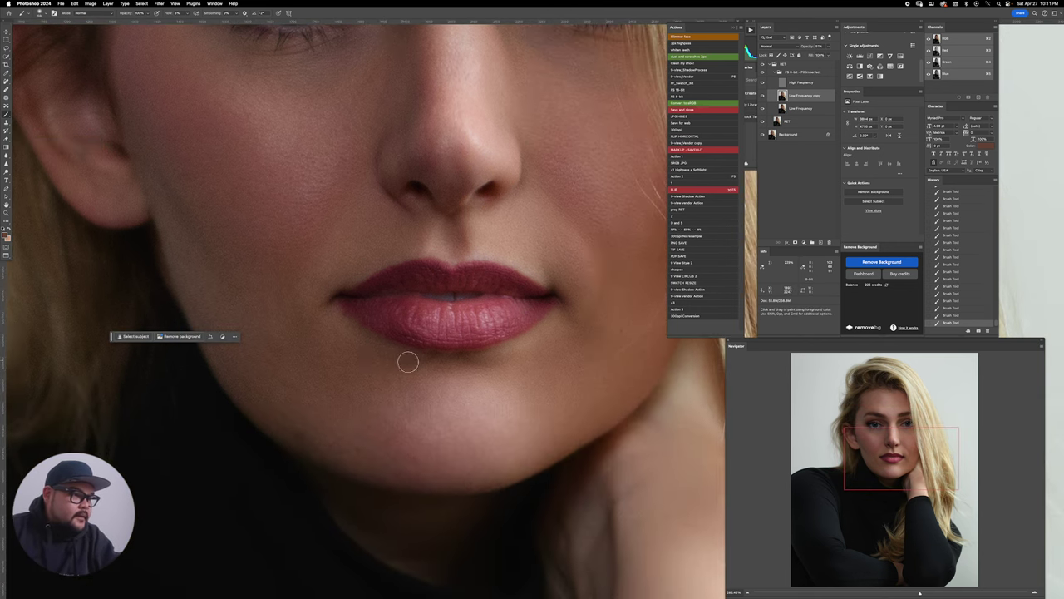
key(alt)
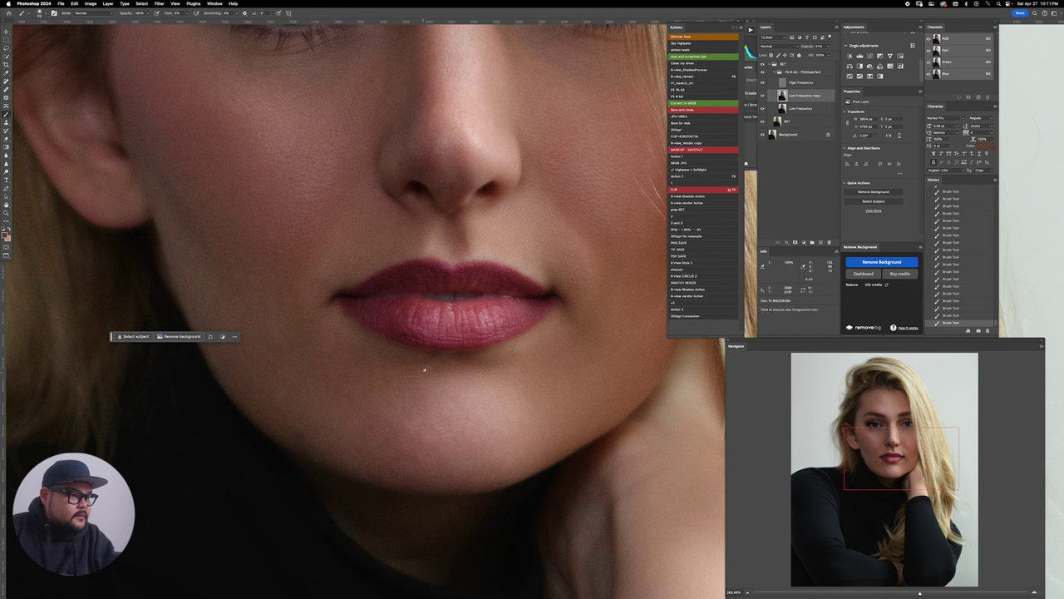
alt+click(424, 369)
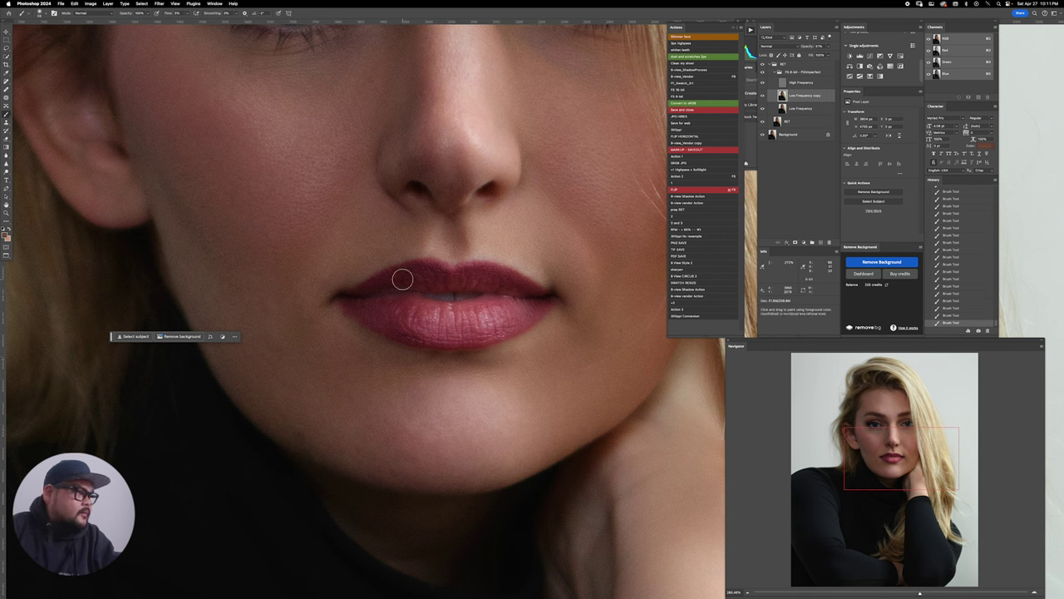
alt+click(420, 369)
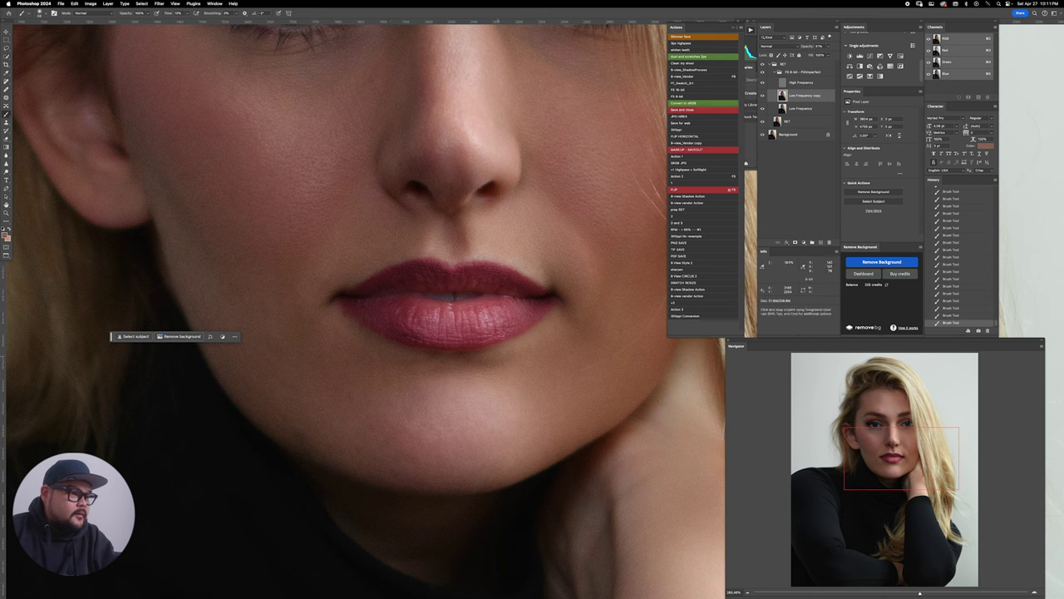
alt+click(487, 369)
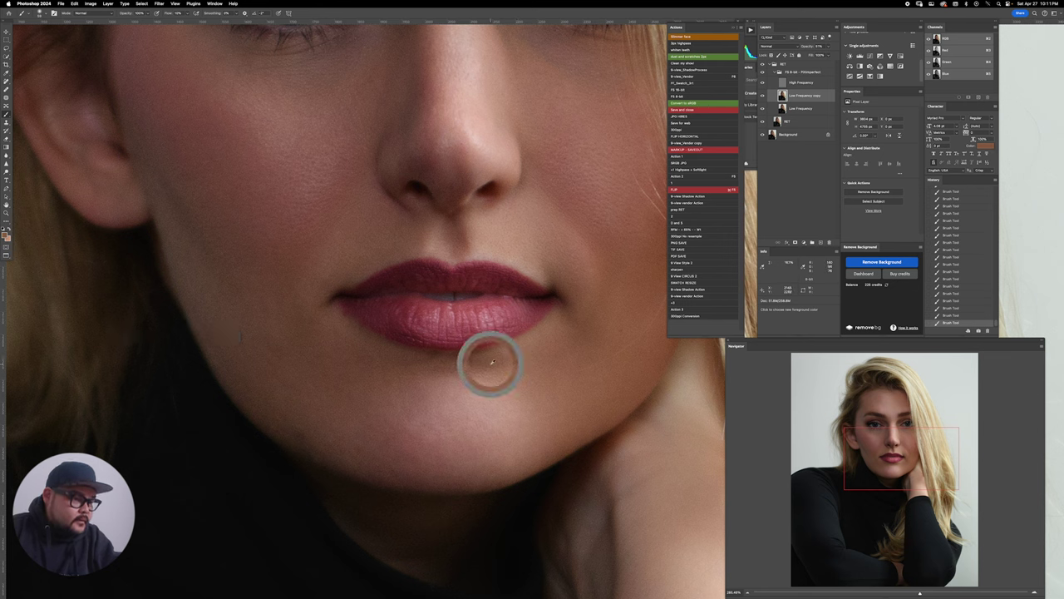
alt+click(491, 354)
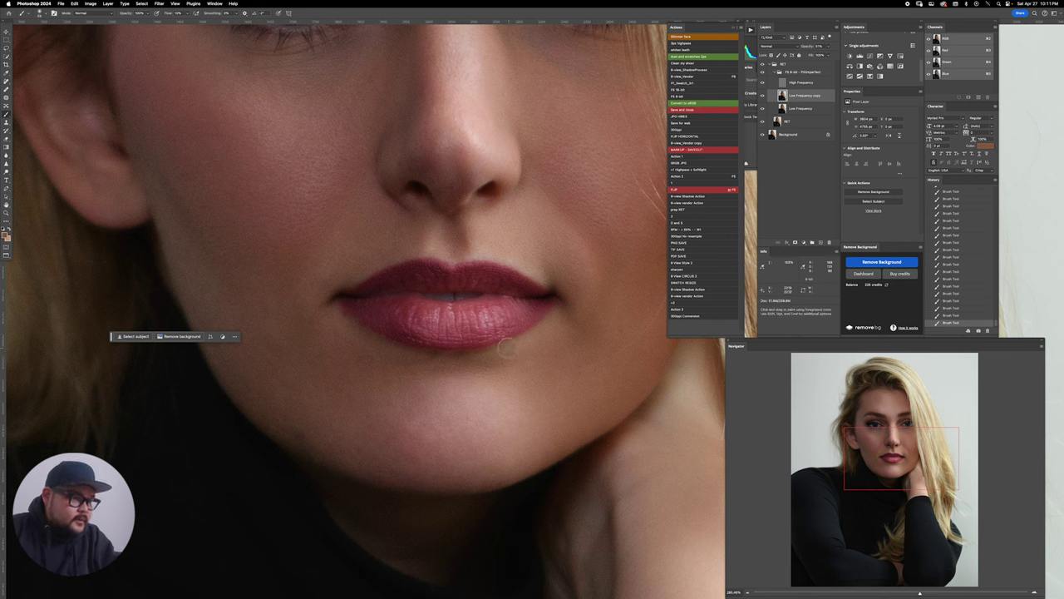
drag(497, 354, 482, 355)
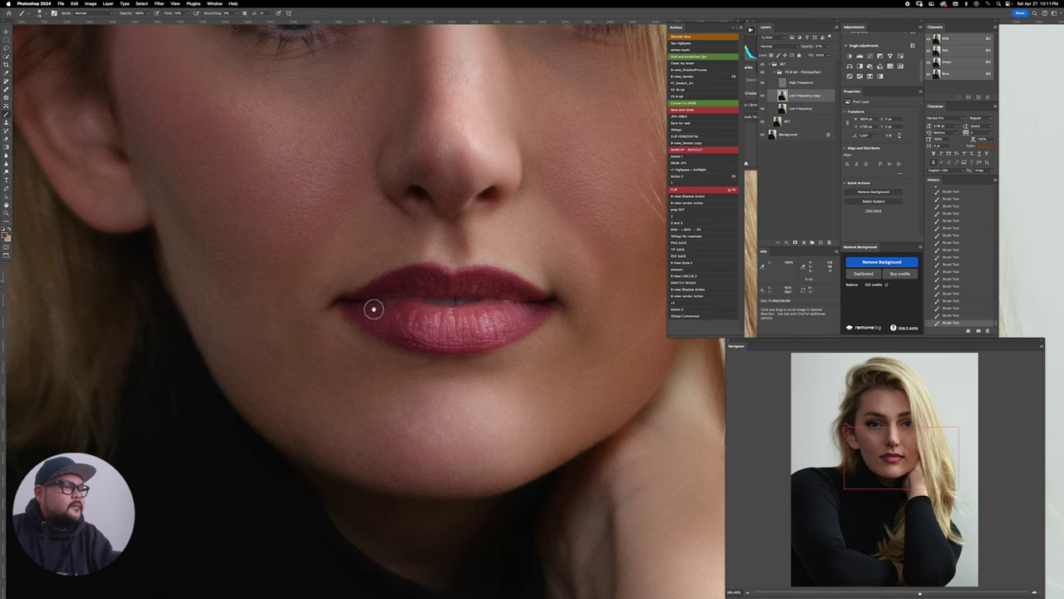
Step: Compare the whole face with the frequency separation group hidden and shown
scroll(374, 308, up, 5)
key(z)
drag(414, 277, 358, 278)
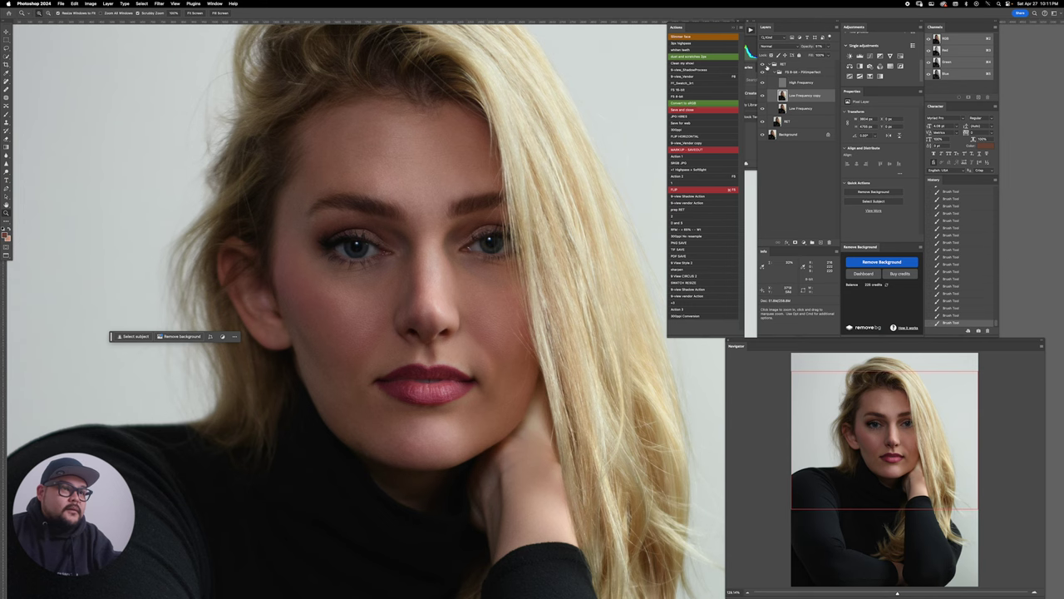
click(762, 71)
click(763, 71)
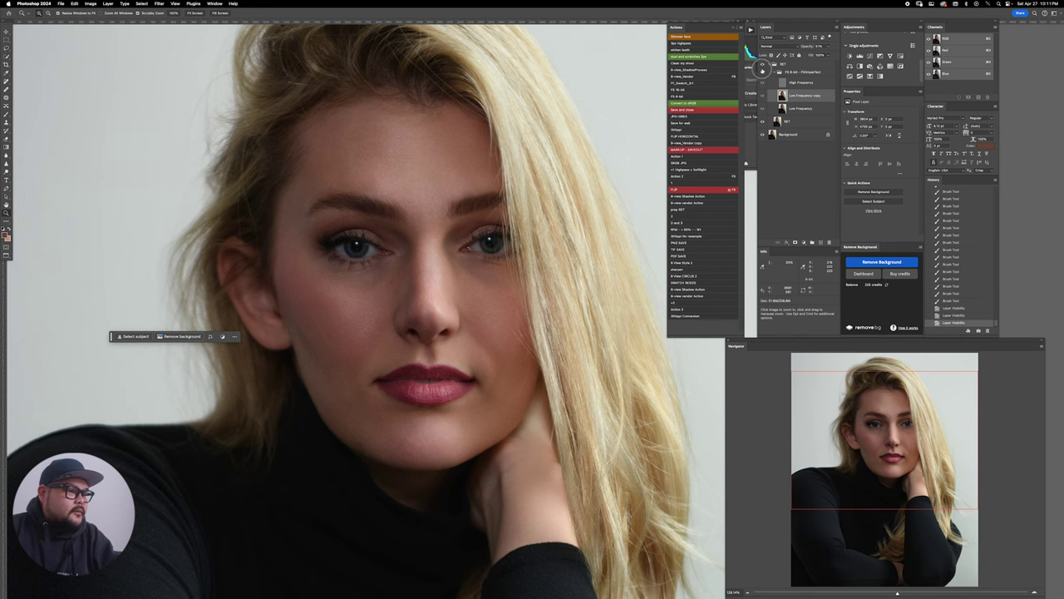
click(763, 72)
click(763, 71)
click(762, 72)
Step: Try brushing a sampled skin tone between the nose bridge and the hair-side eye, and undo the strokes
scroll(439, 239, up, 4)
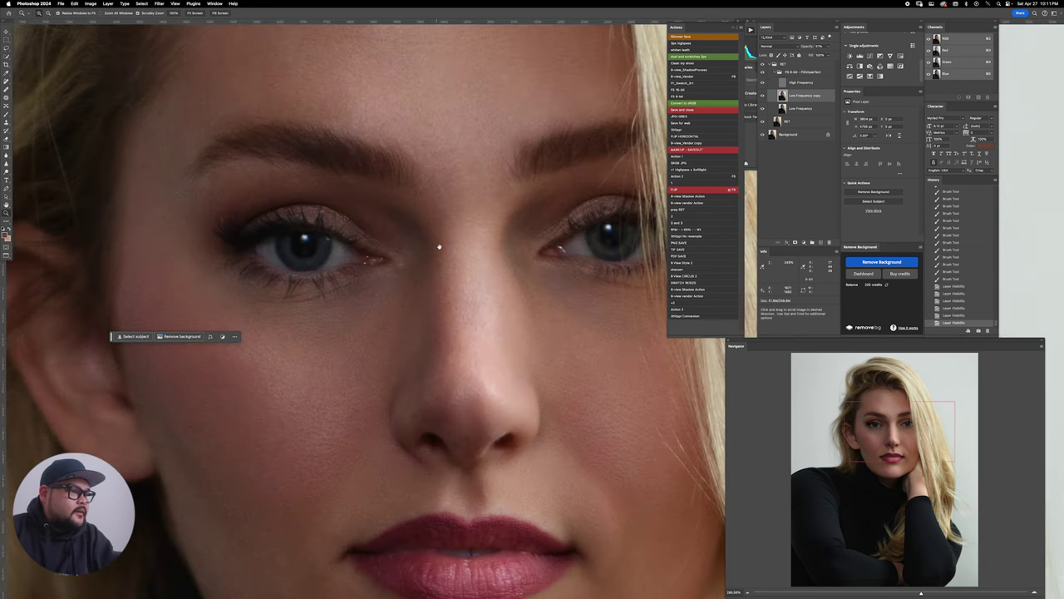
scroll(440, 270, down, 3)
scroll(439, 260, up, 2)
scroll(438, 260, up, 2)
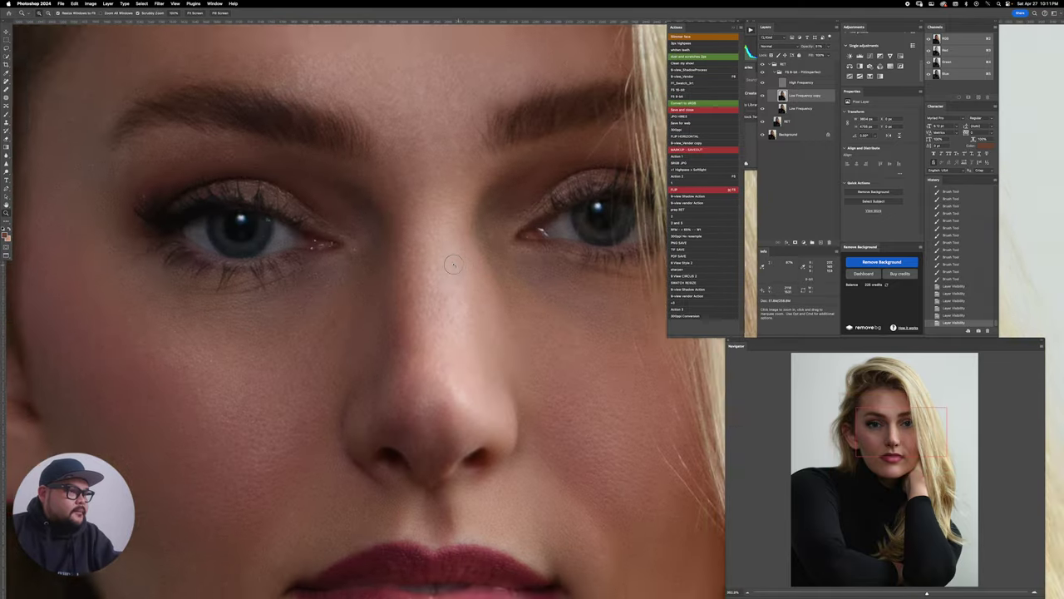
scroll(445, 241, down, 3)
scroll(450, 215, up, 2)
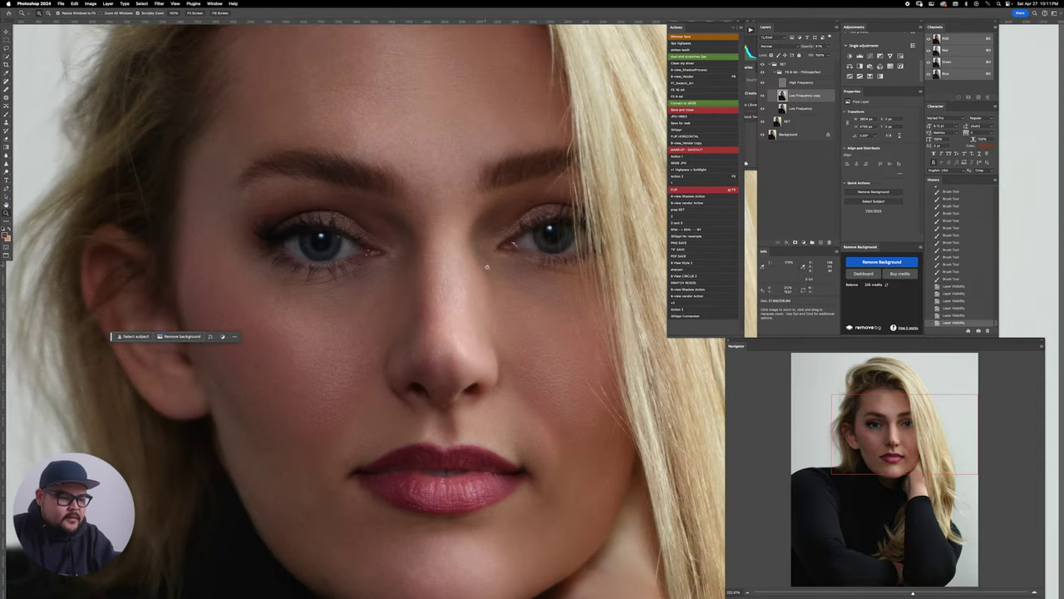
key(b)
alt+click(482, 226)
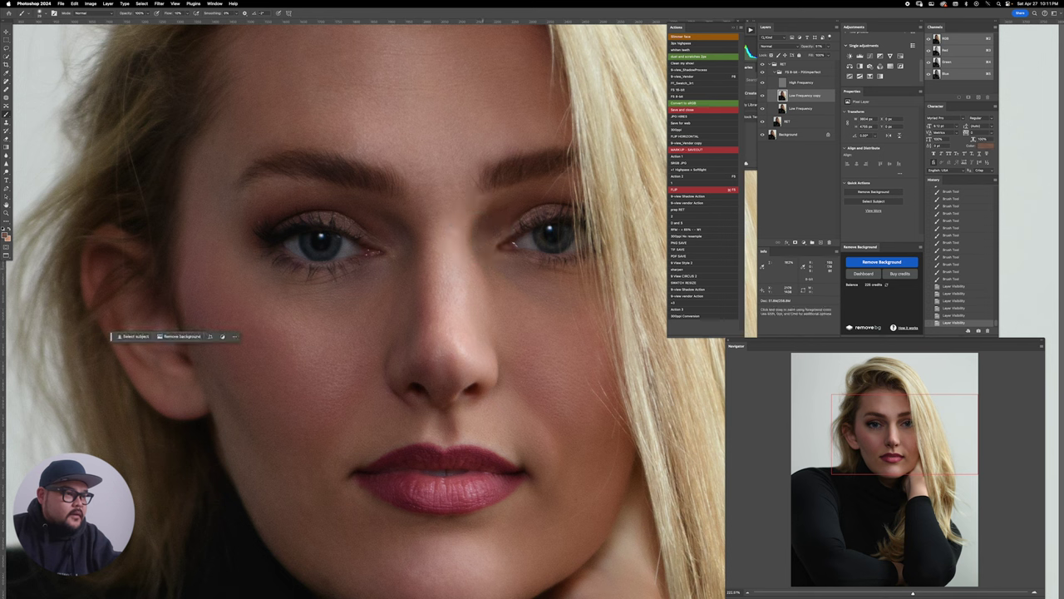
key(super+z)
key(super+z)
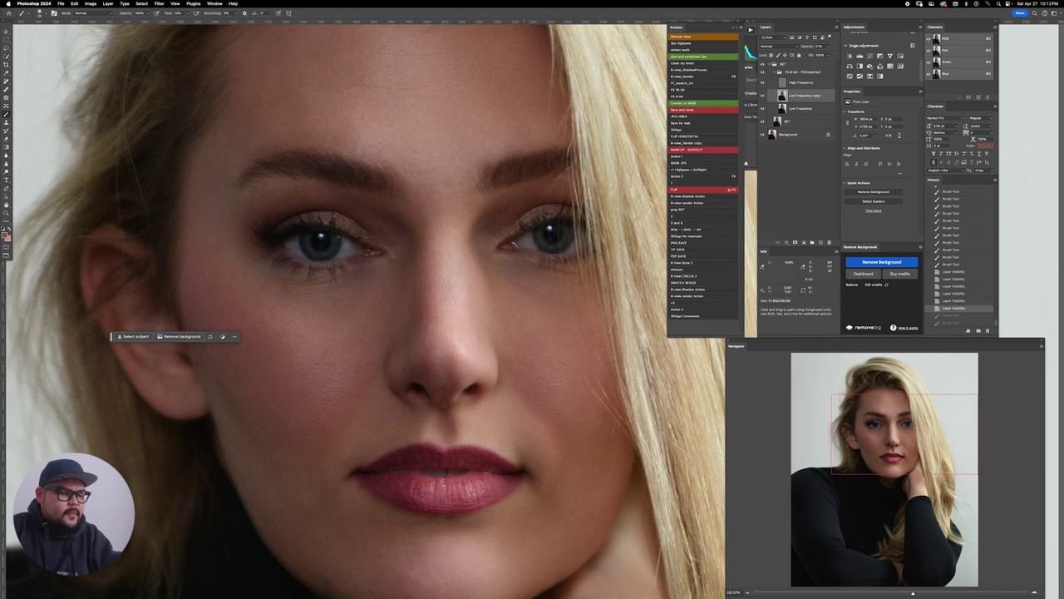
Step: Patch the shadowed skin below the inner corner of the eye nearest the hair, using cheek skin as the source, and deselect
key(z)
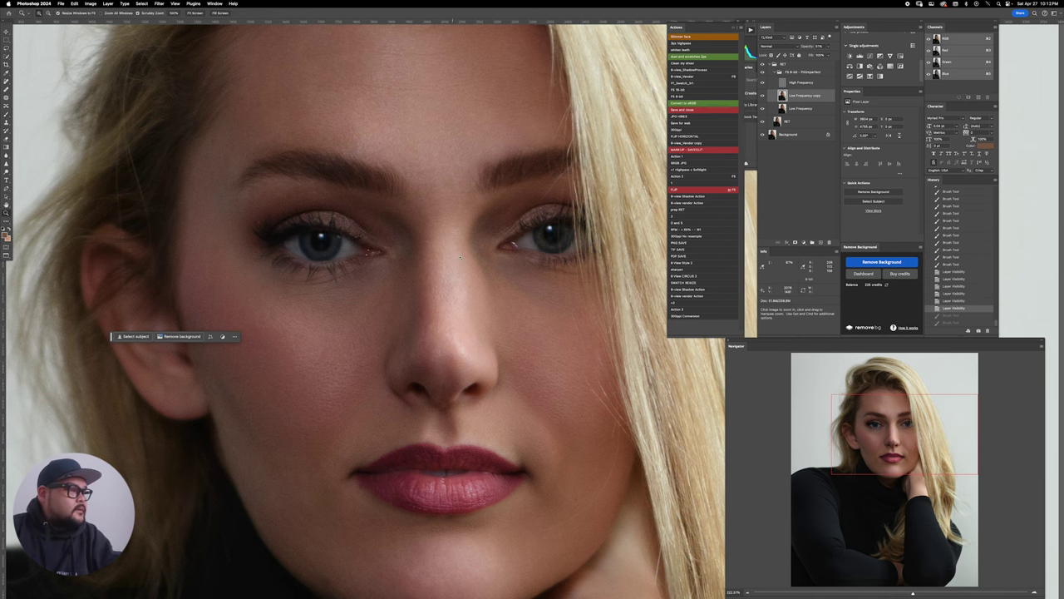
key(super+0)
drag(486, 270, 511, 286)
click(509, 288)
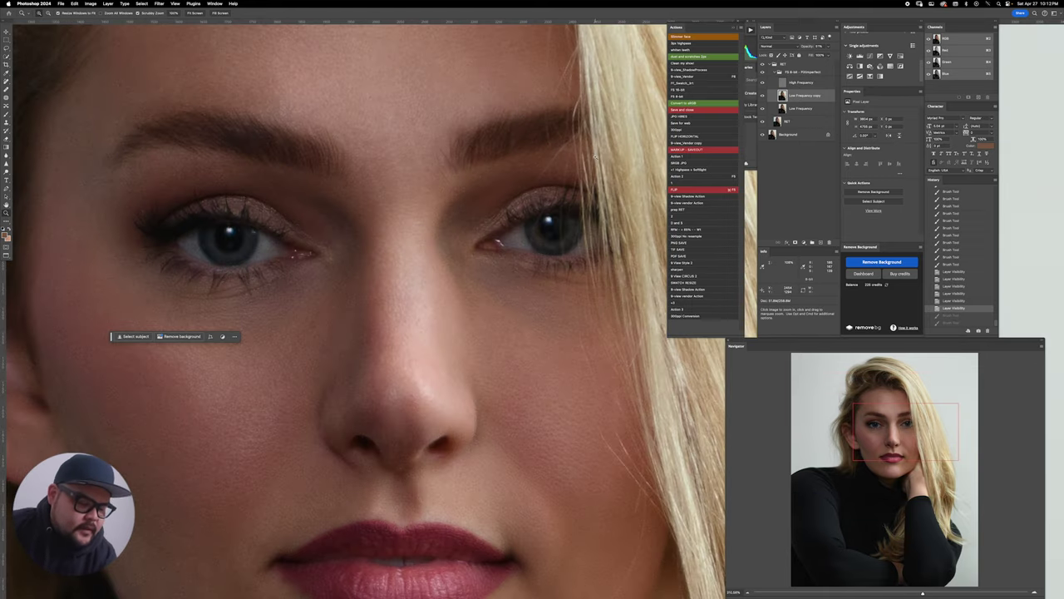
key(j)
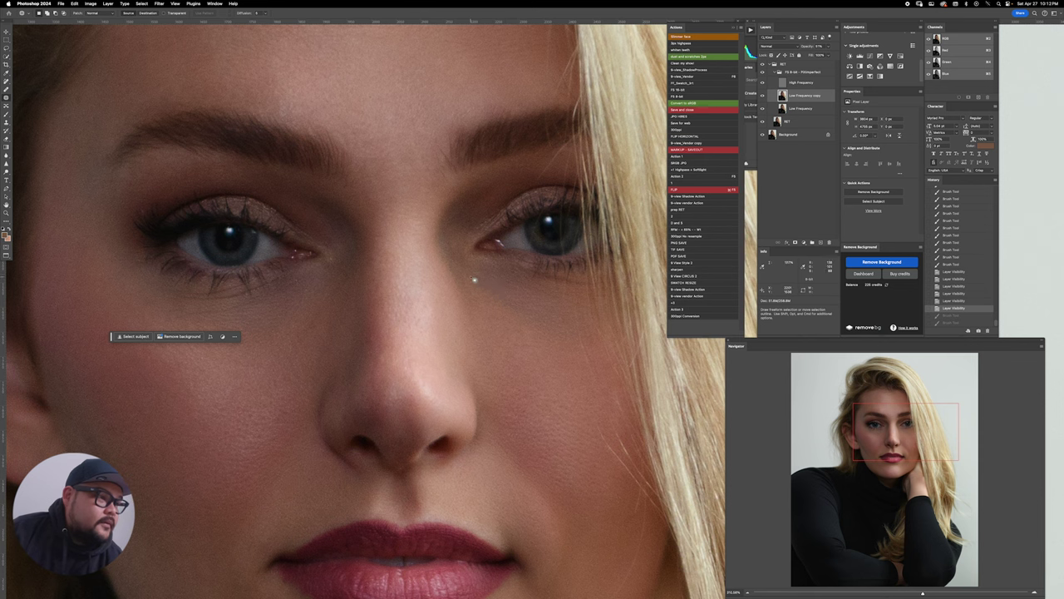
drag(472, 279, 565, 326)
key(super+d)
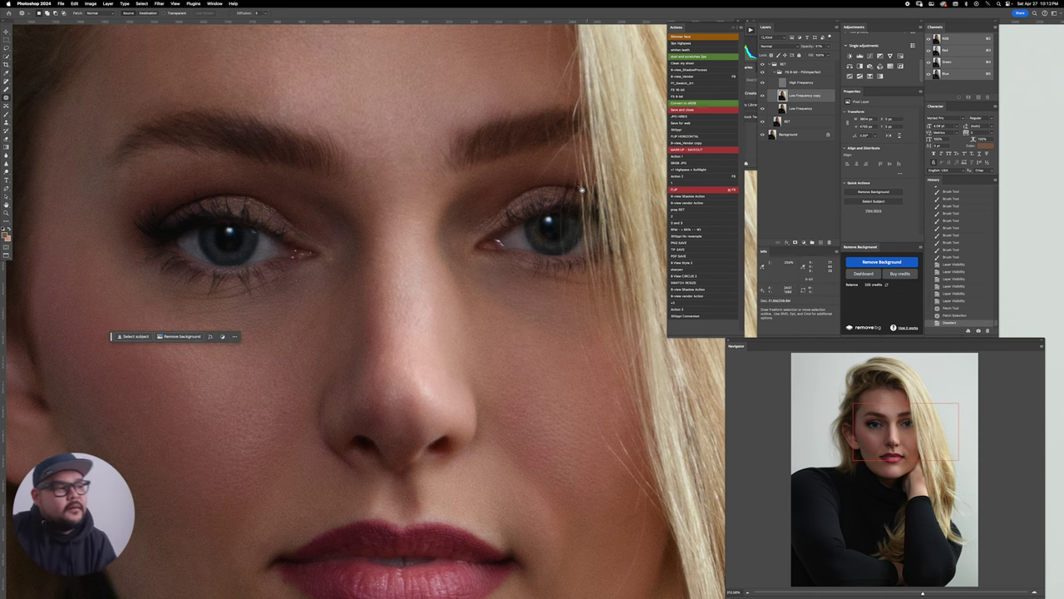
Step: Stamp all visible layers into a new layer above the frequency separation group
key(space)
drag(357, 307, 480, 281)
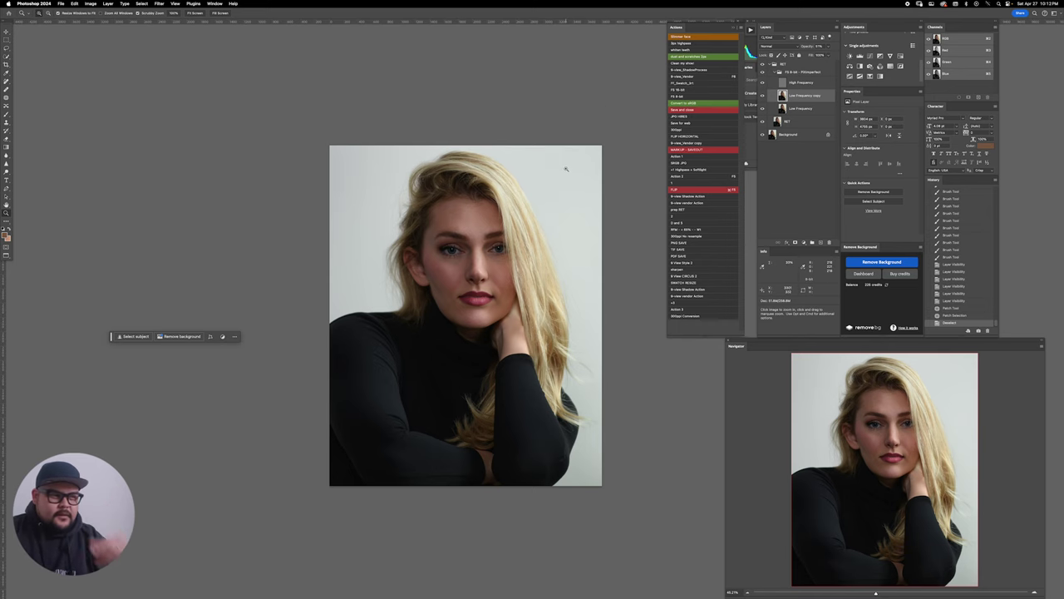
drag(476, 256, 662, 166)
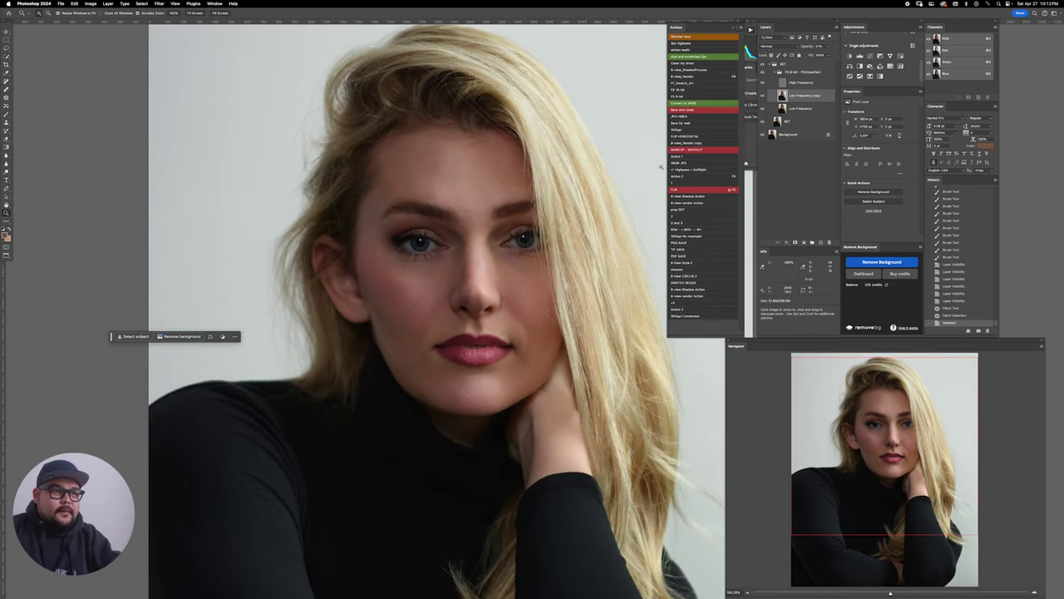
click(802, 73)
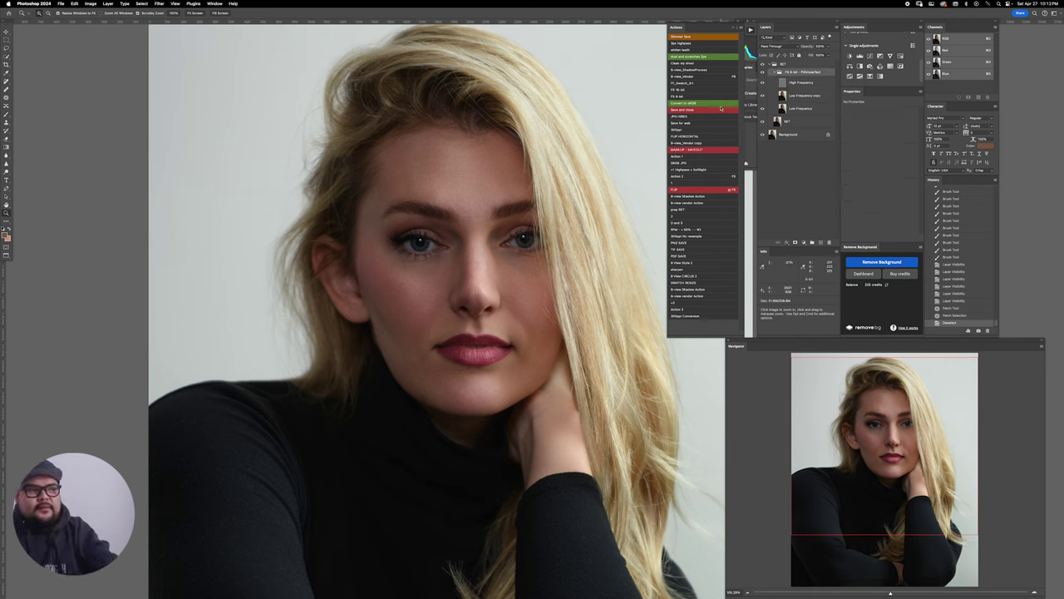
key(super+alt+shift+e)
Step: Delete the frequency separation group and merge the stamped layer down into the RET layer
click(801, 85)
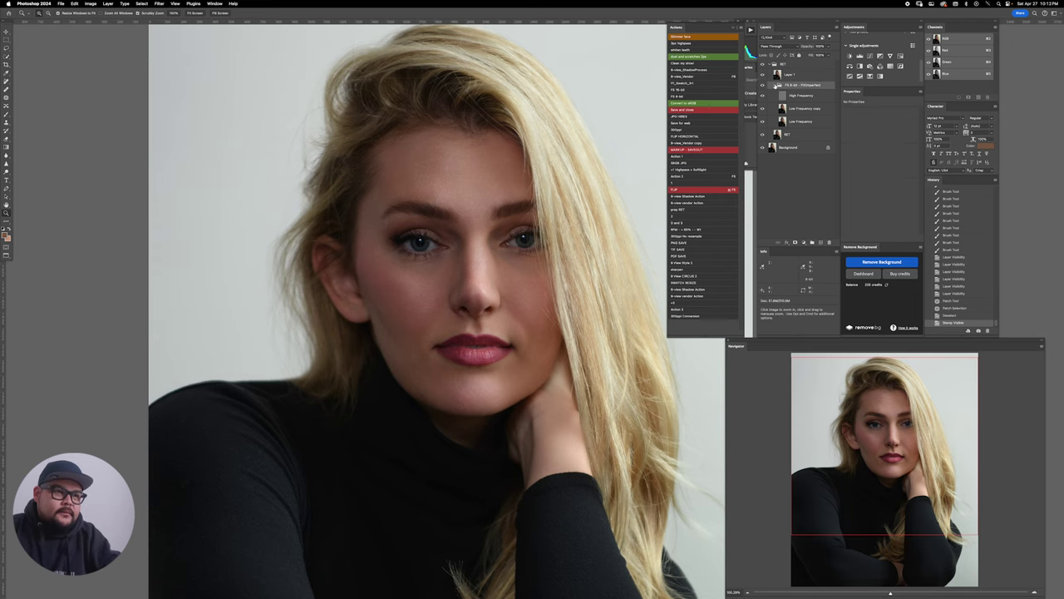
click(776, 85)
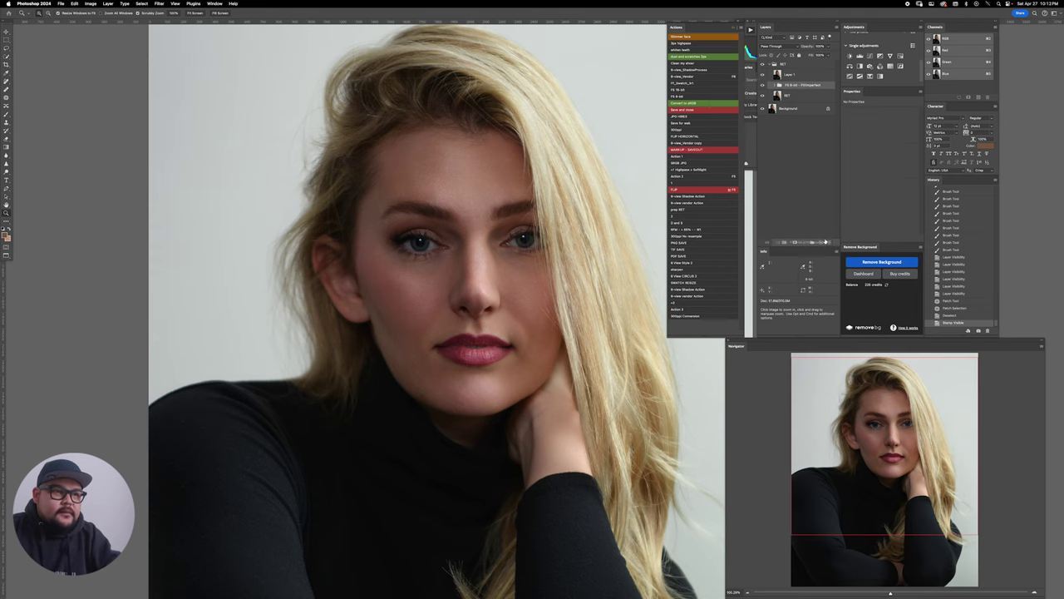
click(828, 242)
scroll(520, 288, up, 3)
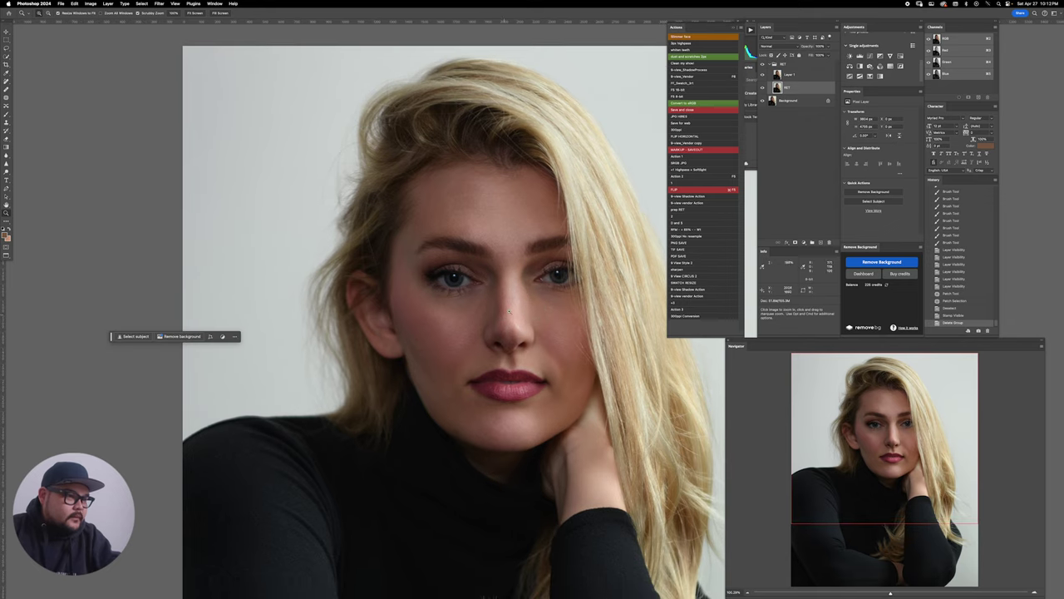
mouse_move(509, 311)
mouse_down()
mouse_move(542, 311)
mouse_move(502, 365)
mouse_move(488, 308)
mouse_up()
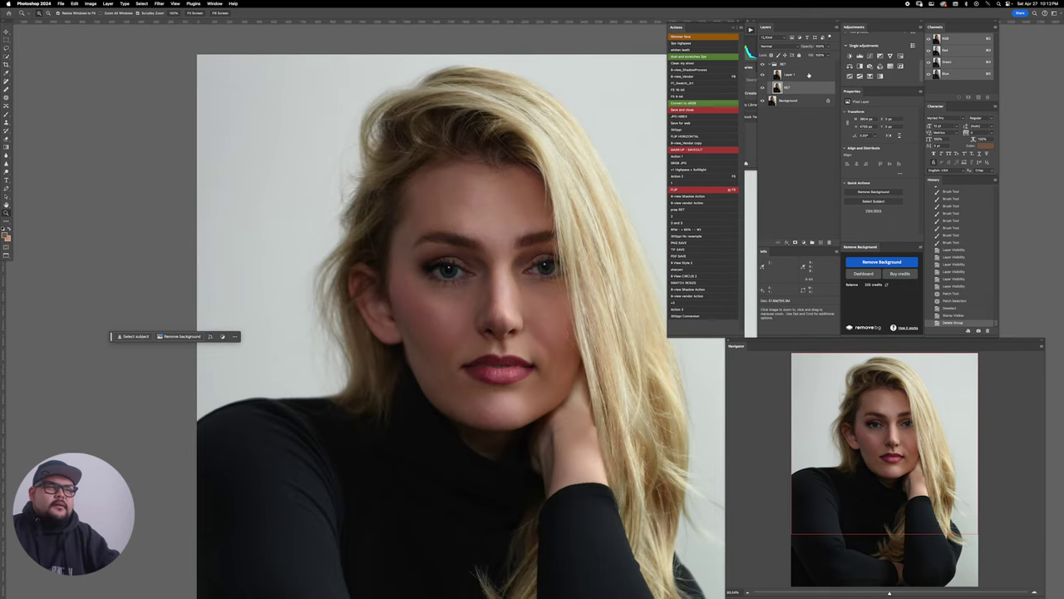
click(808, 75)
key(super+e)
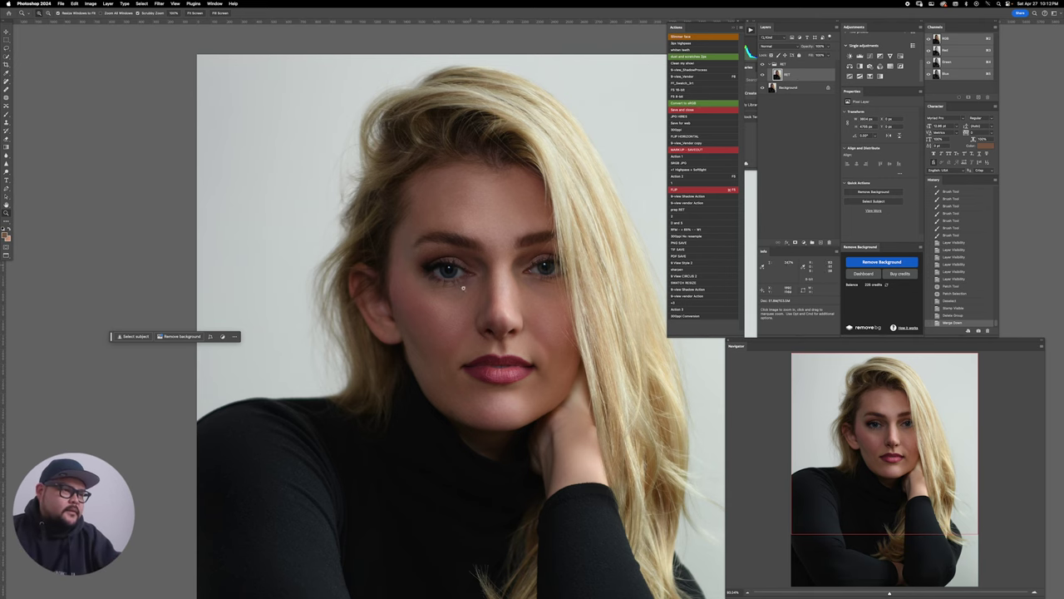
Step: Duplicate the merged RET layer
mouse_move(476, 224)
mouse_down()
mouse_move(497, 233)
mouse_move(471, 210)
mouse_up()
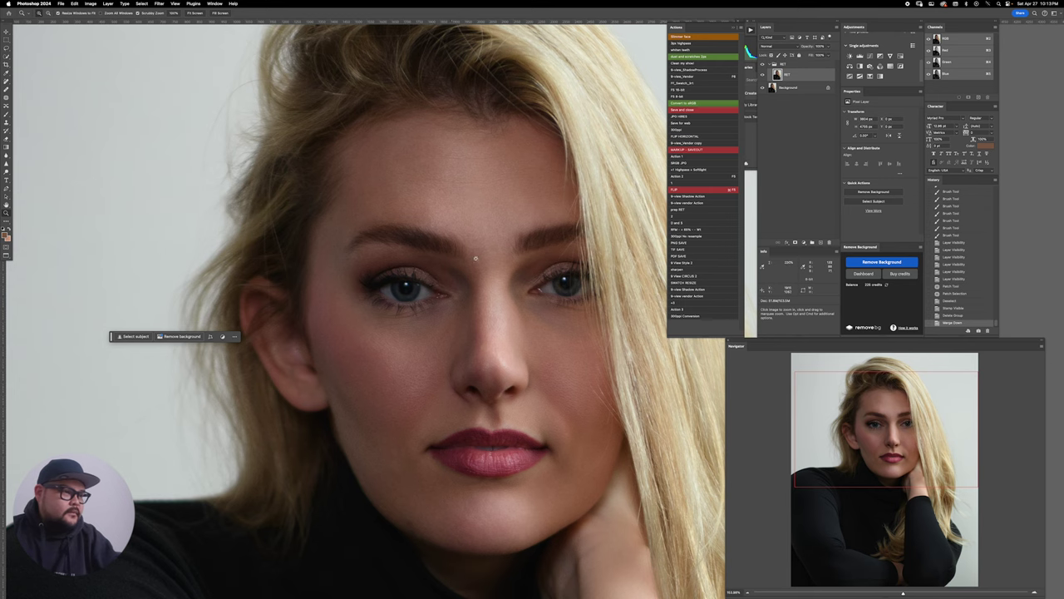
drag(475, 259, 484, 232)
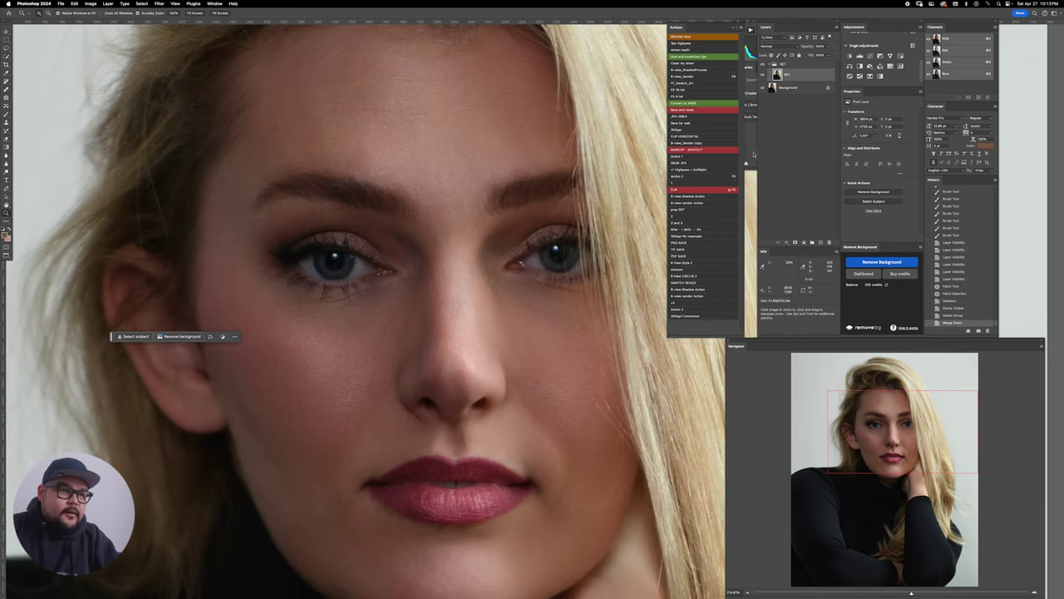
key(ctrl+j)
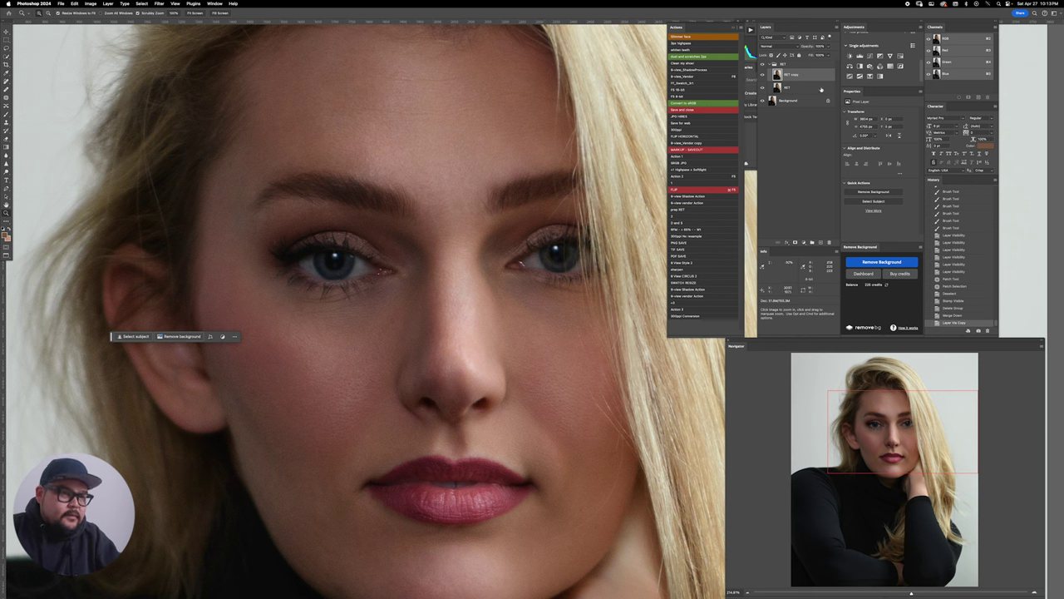
Step: Brush the lower part of both irises in Quick Mask mode and convert the painted areas into a selection
key(b)
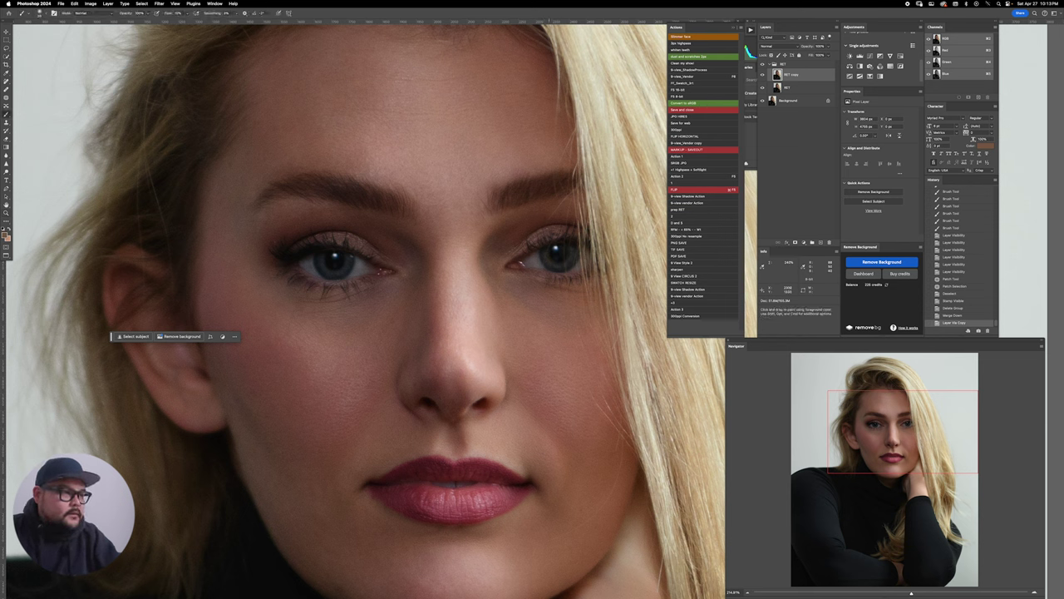
key(q)
drag(320, 261, 308, 263)
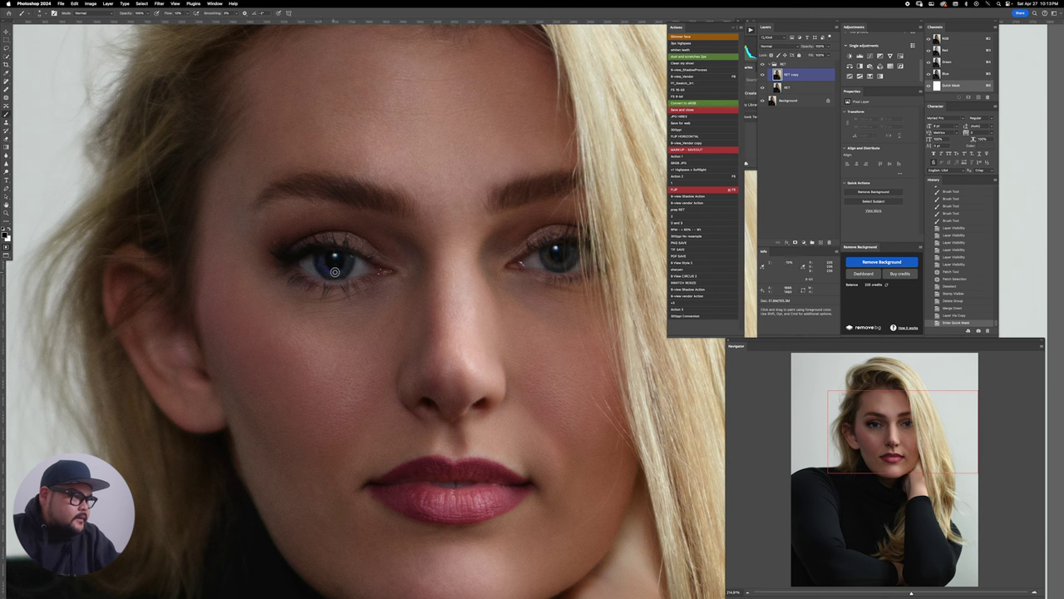
mouse_move(334, 271)
mouse_down()
mouse_move(350, 259)
mouse_move(341, 249)
mouse_up()
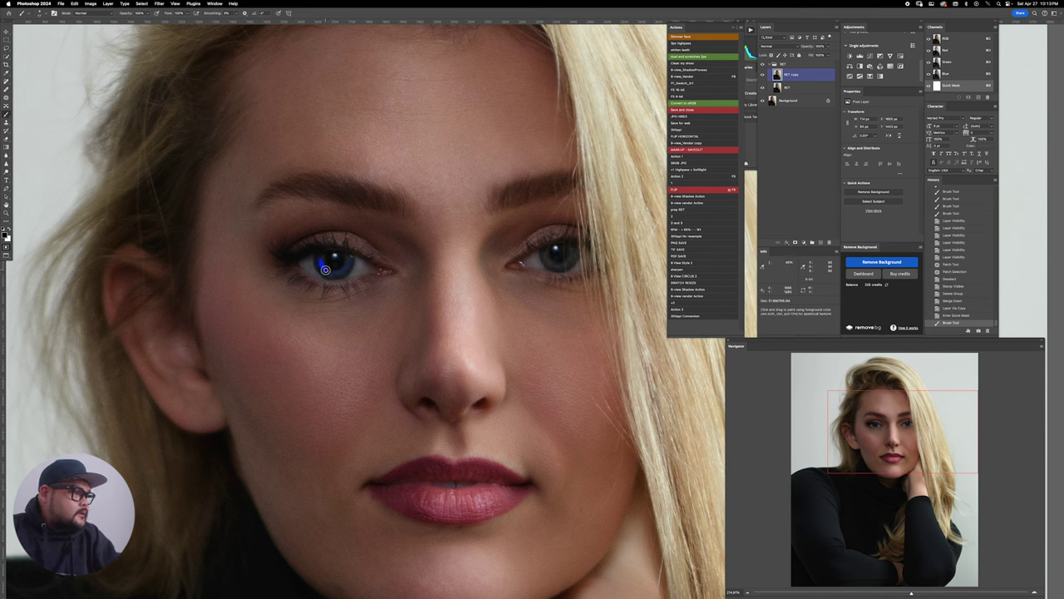
drag(325, 269, 349, 259)
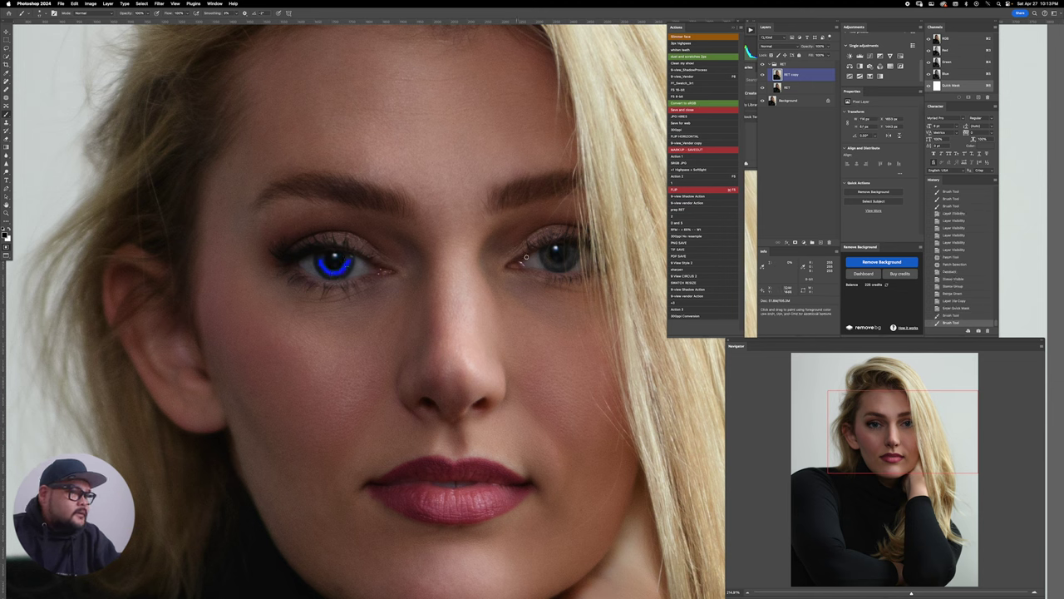
mouse_move(546, 254)
mouse_down()
mouse_move(557, 266)
mouse_move(574, 251)
mouse_up()
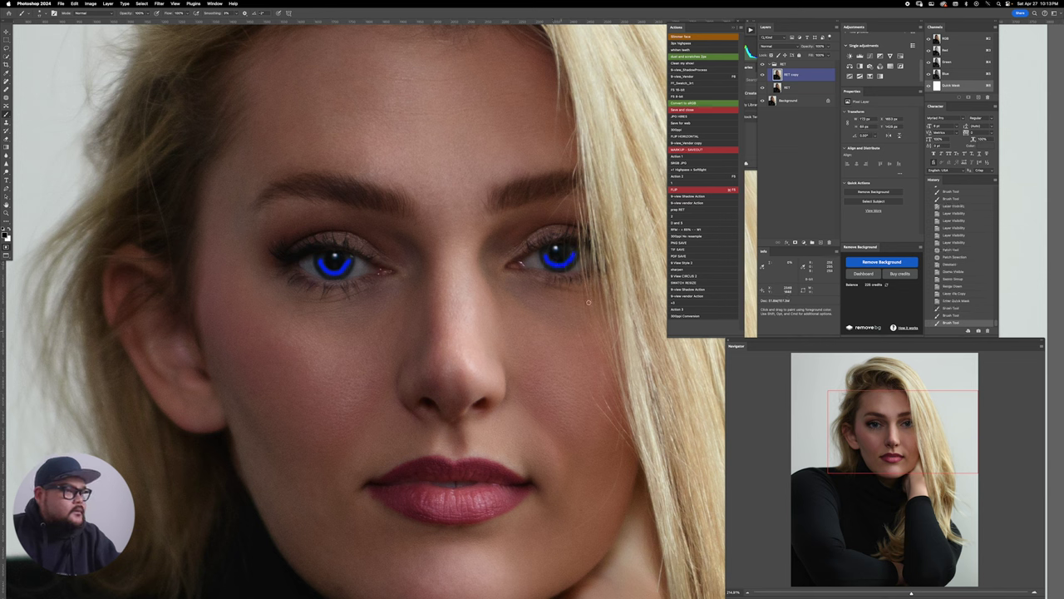
key(q)
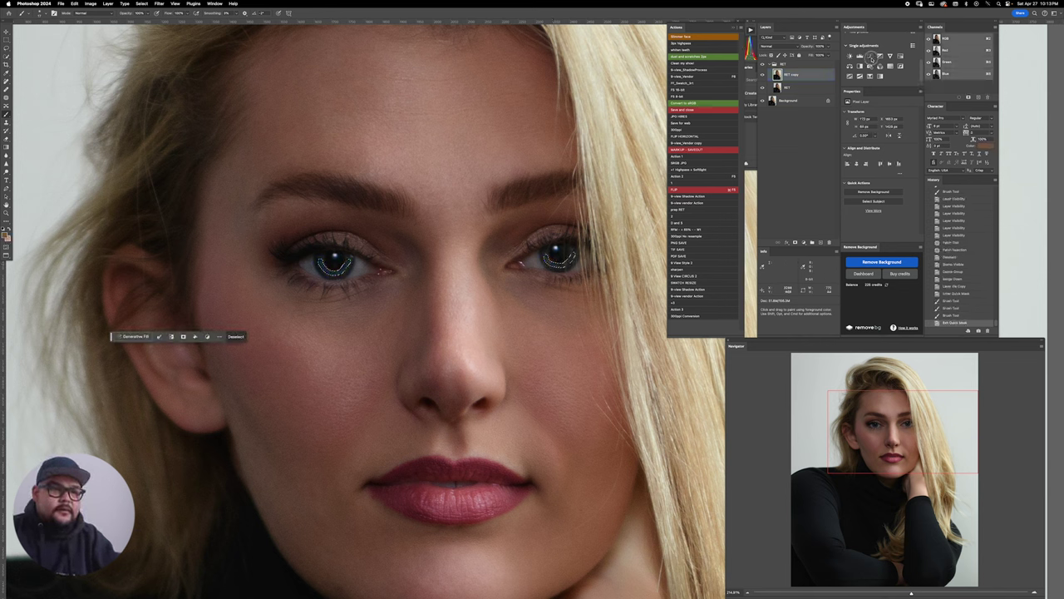
Step: Add a Curves adjustment from the iris selection, raise the curve to brighten the eyes, and slightly feather its mask
click(870, 56)
drag(896, 143, 894, 137)
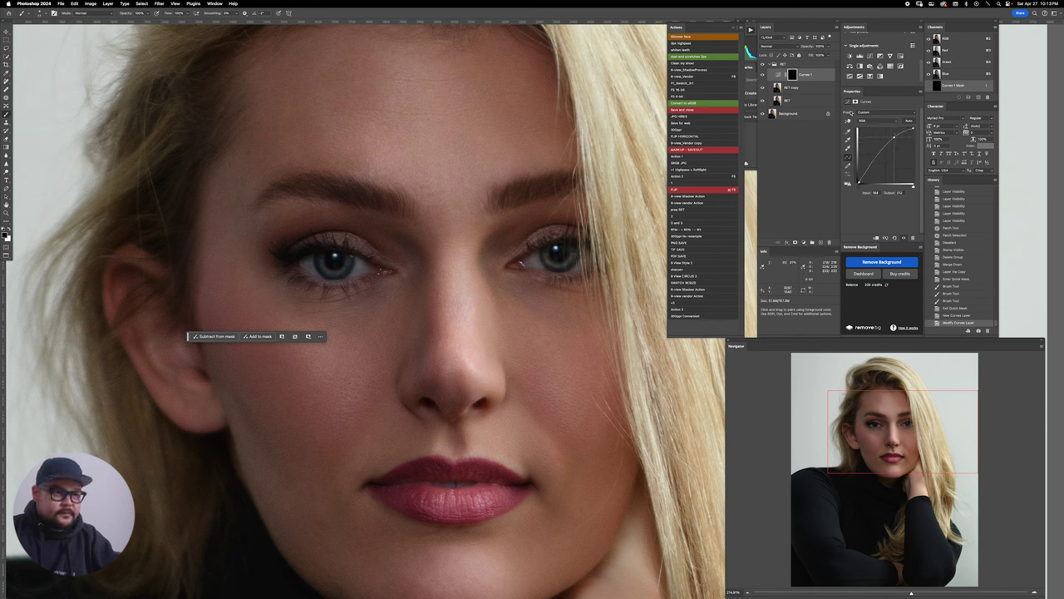
click(792, 75)
drag(873, 156, 872, 155)
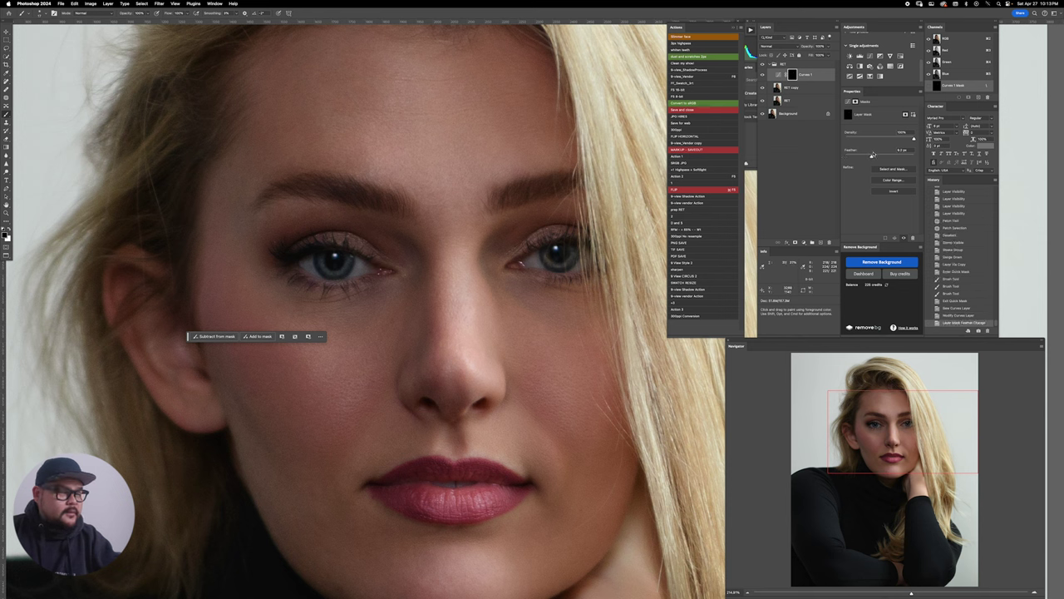
Step: Compare the eyes with and without the Curves layer, and set its mask feather to 21.6 px
click(762, 75)
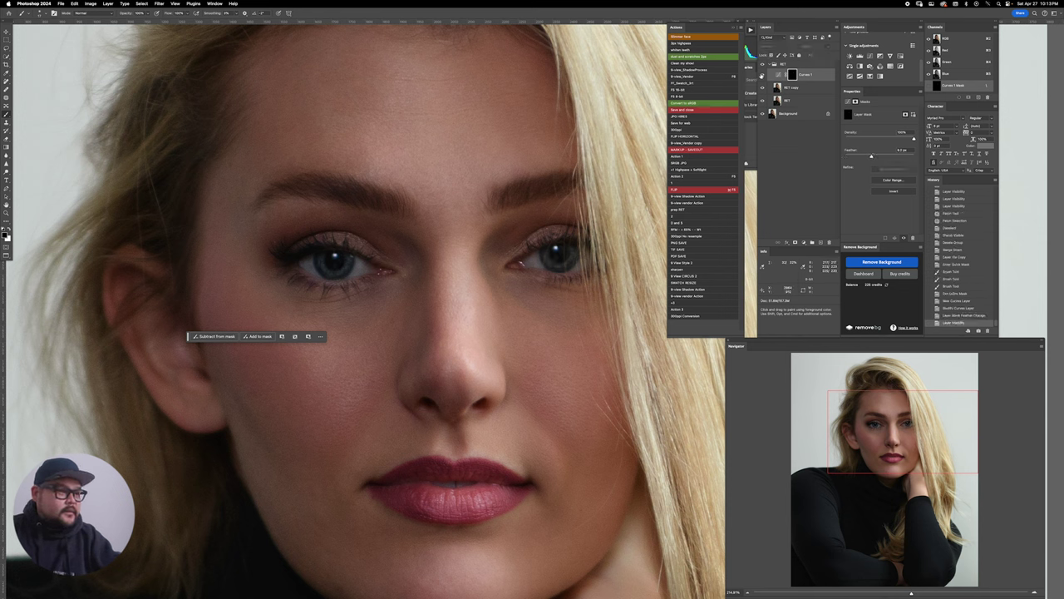
click(762, 75)
click(762, 75)
click(762, 74)
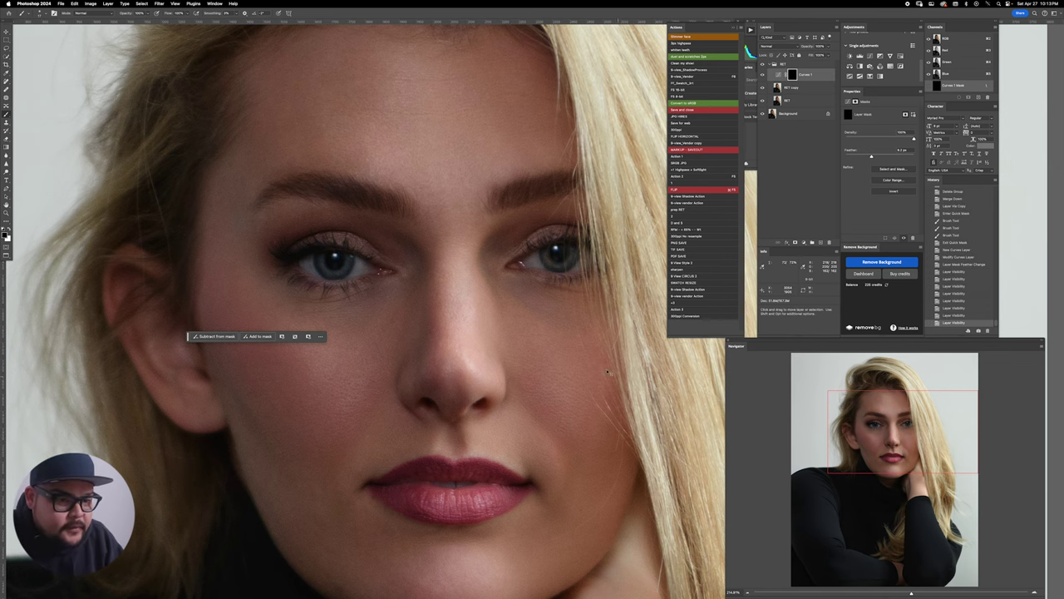
key(super+0)
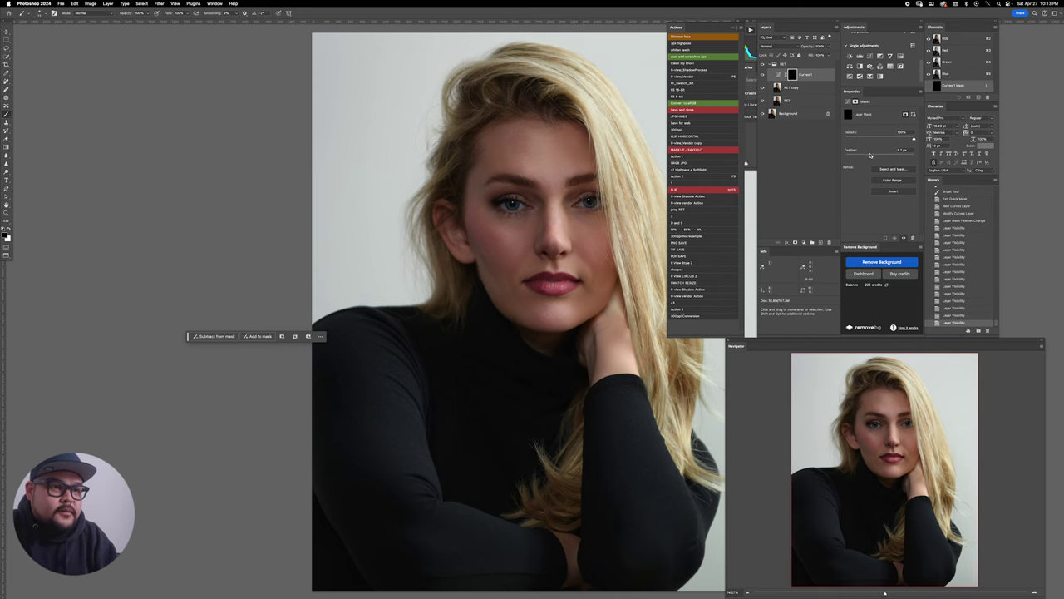
drag(877, 157, 875, 157)
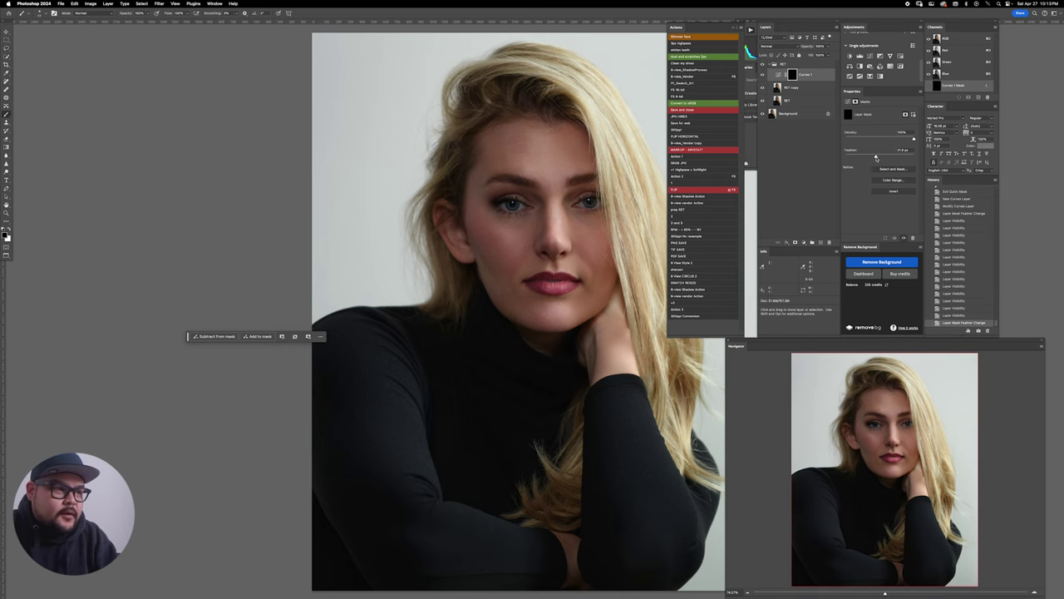
Step: Brush a peaked highlight stroke on the centre of the forehead in Quick Mask mode
mouse_move(555, 217)
mouse_down()
mouse_move(490, 215)
mouse_move(556, 213)
mouse_up()
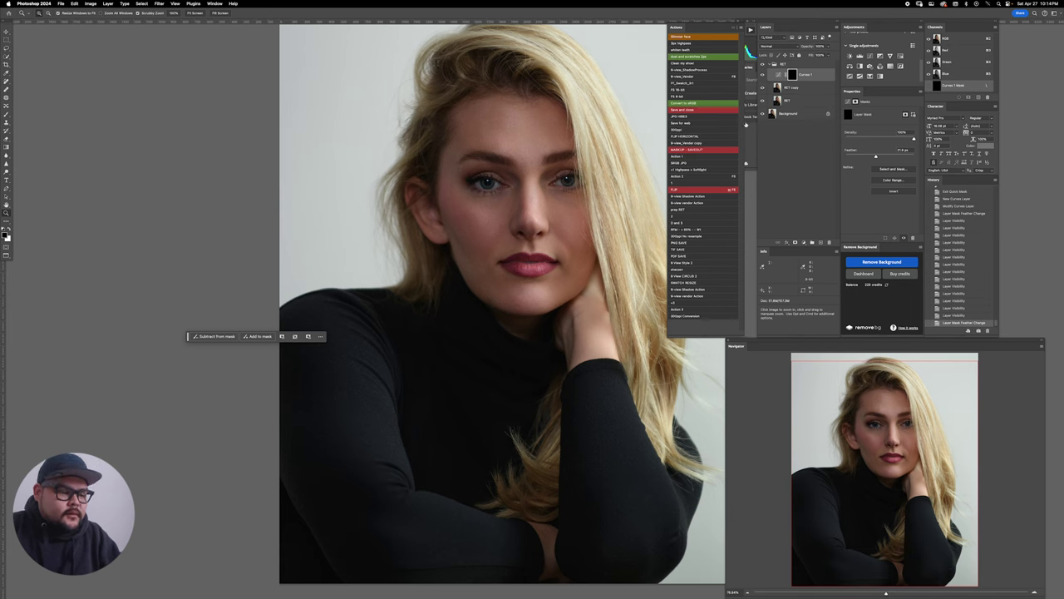
key(b)
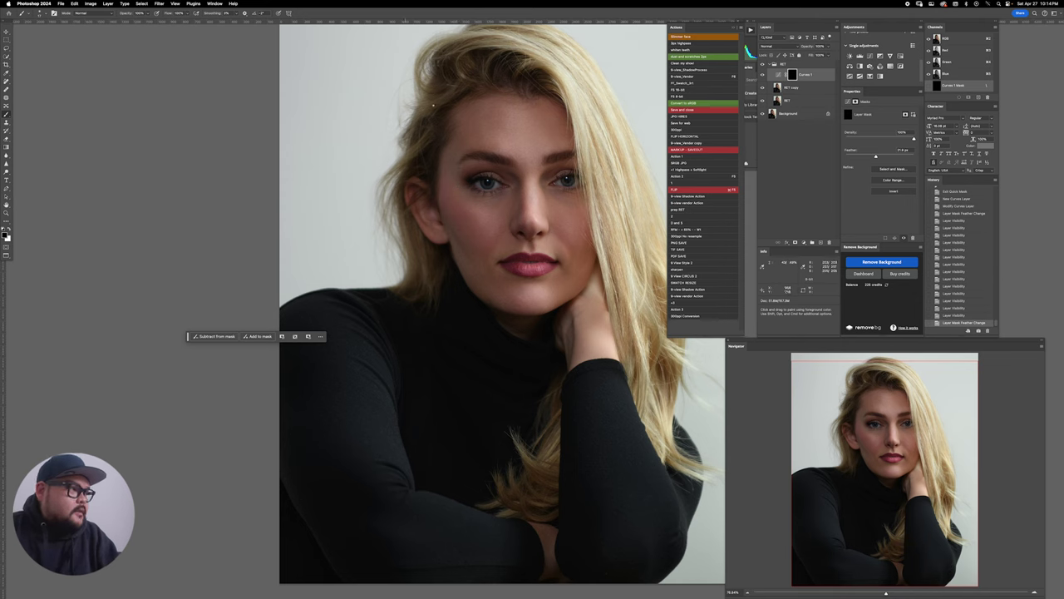
key(q)
drag(521, 158, 516, 165)
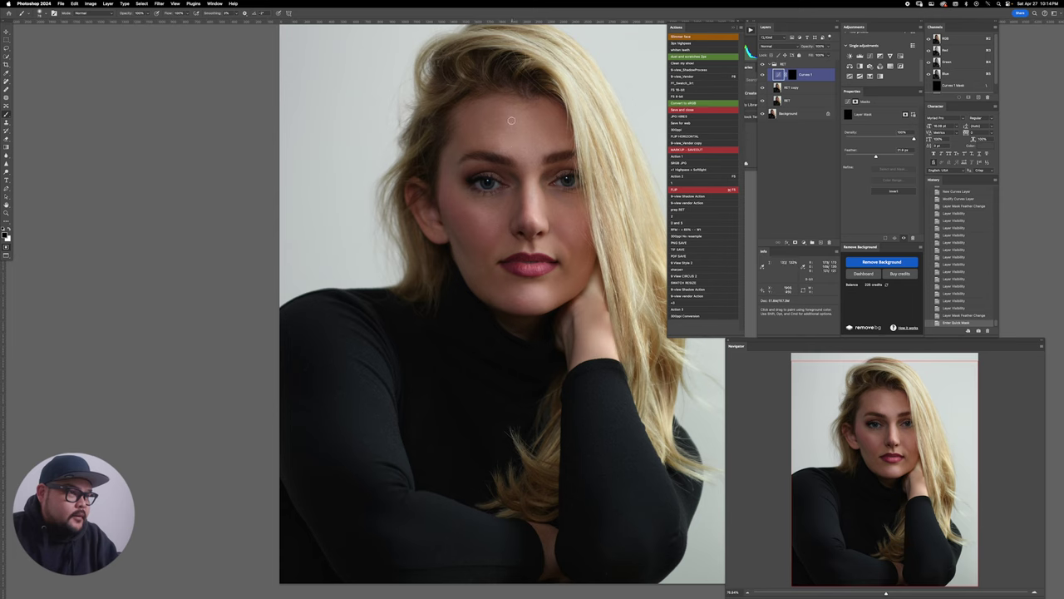
click(508, 144)
key(super+z)
mouse_move(508, 145)
mouse_down()
mouse_move(520, 110)
mouse_move(547, 147)
mouse_up()
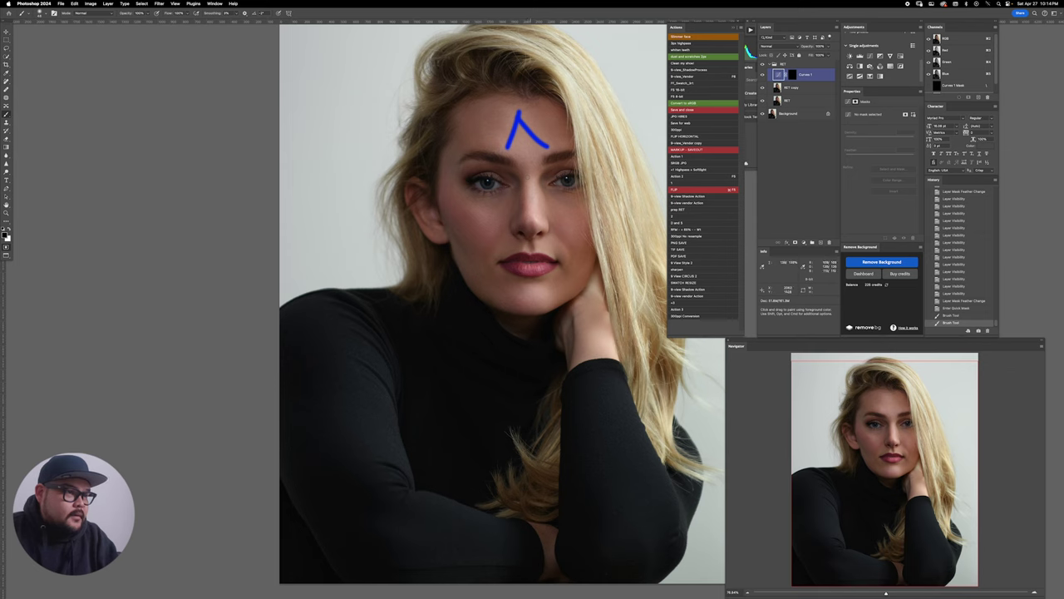
Step: Brush highlight strokes down the nose, on both cheeks and around the brows in Quick Mask mode, and convert the painted areas into a selection
click(529, 164)
drag(529, 165, 529, 224)
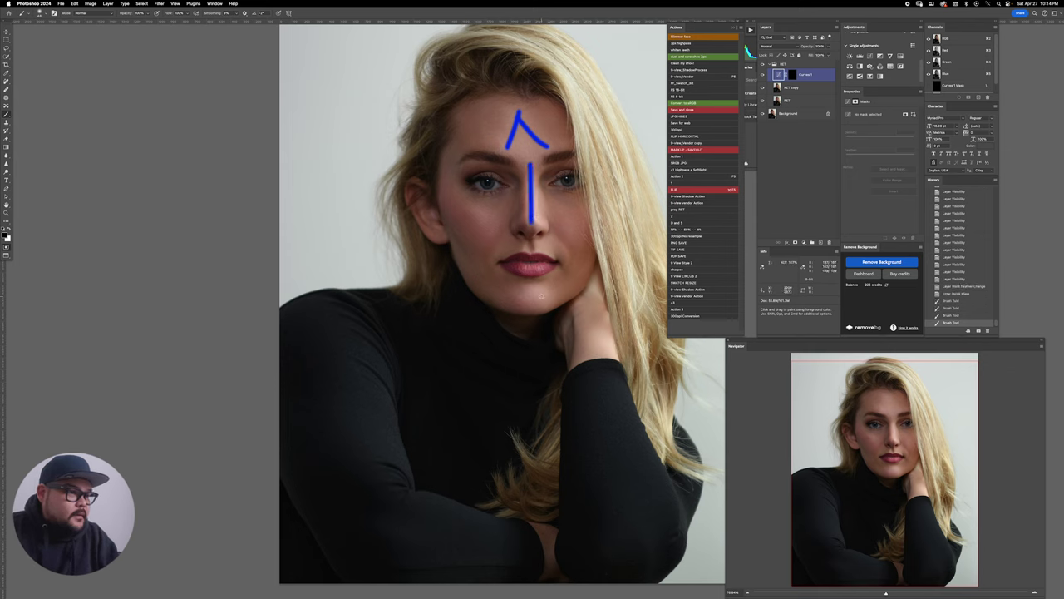
click(575, 230)
drag(473, 215, 495, 214)
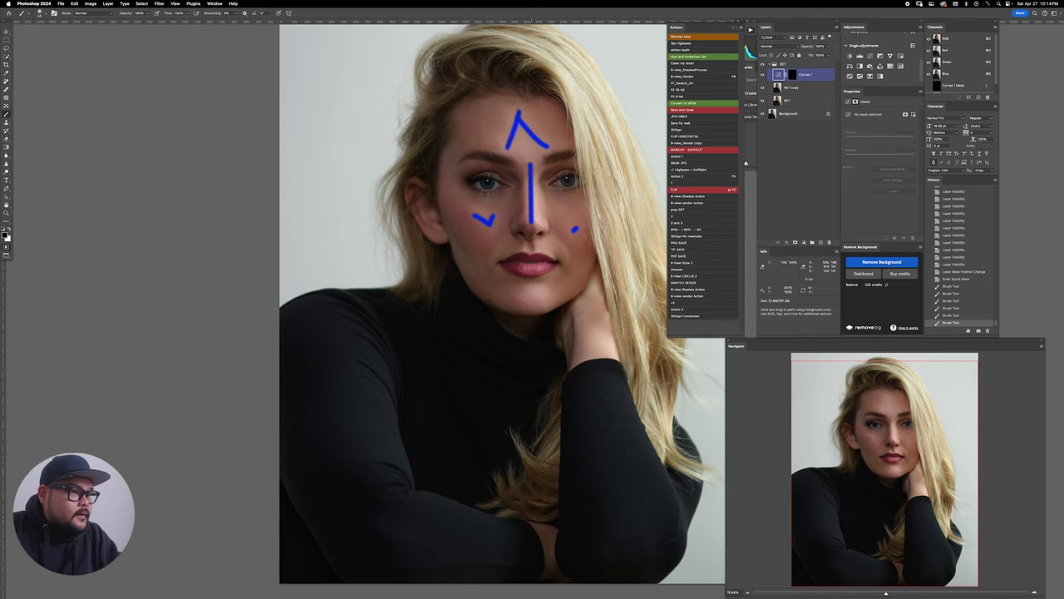
drag(464, 163, 476, 161)
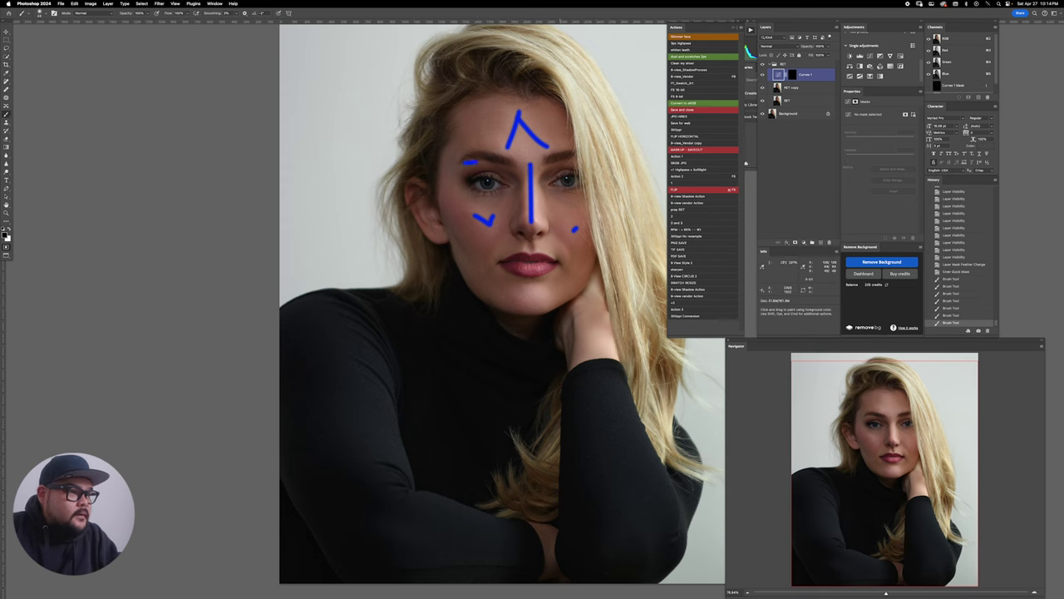
click(558, 143)
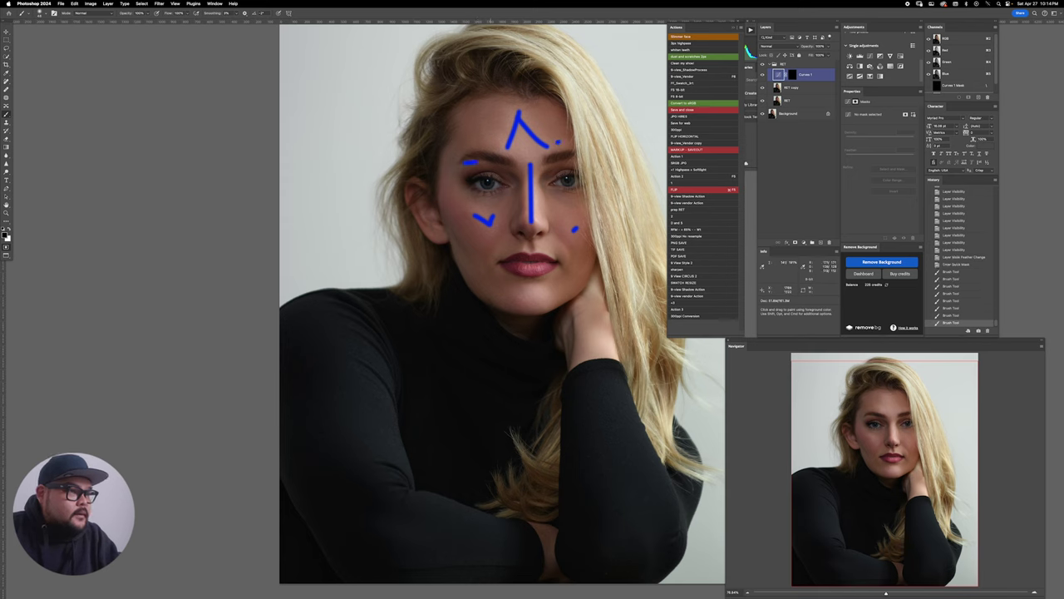
drag(489, 140, 504, 140)
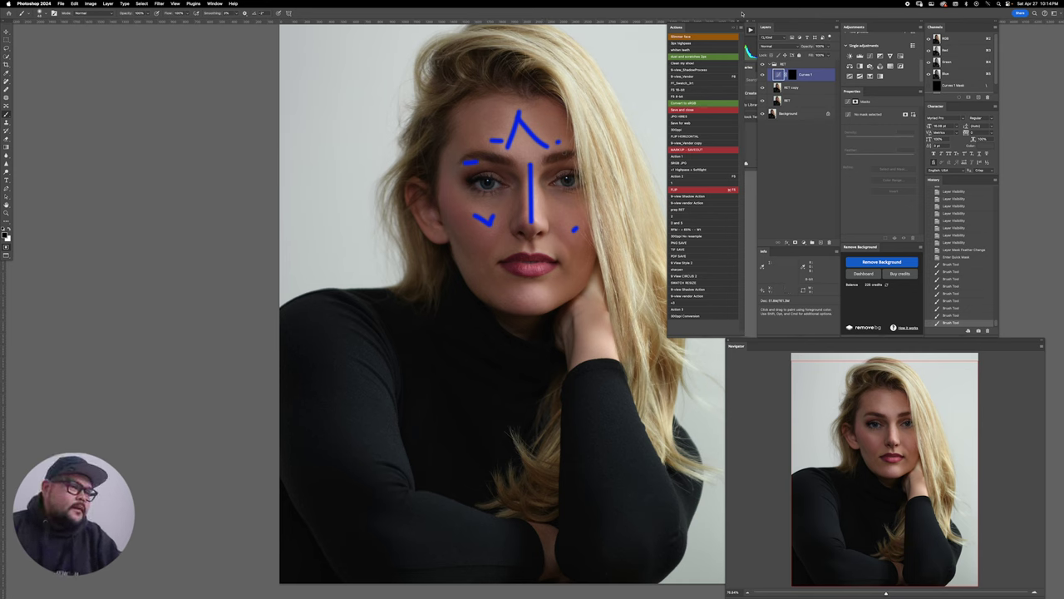
key(q)
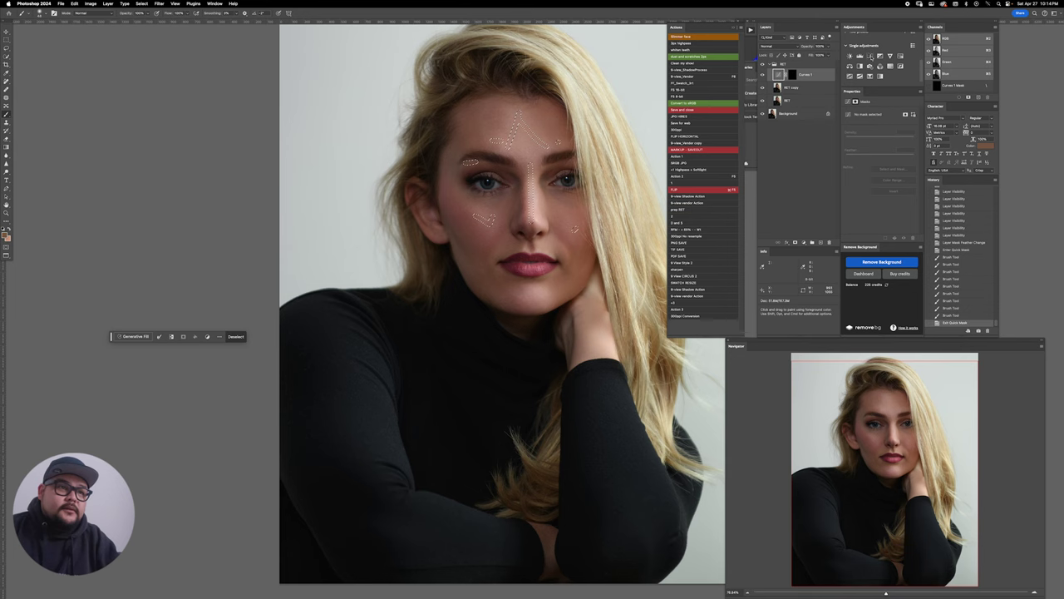
Step: Add a Curves adjustment from the highlight selection, raise the curve to brighten it, and feather its mask heavily so the strokes blend into the skin
click(871, 56)
drag(898, 143, 892, 137)
click(792, 75)
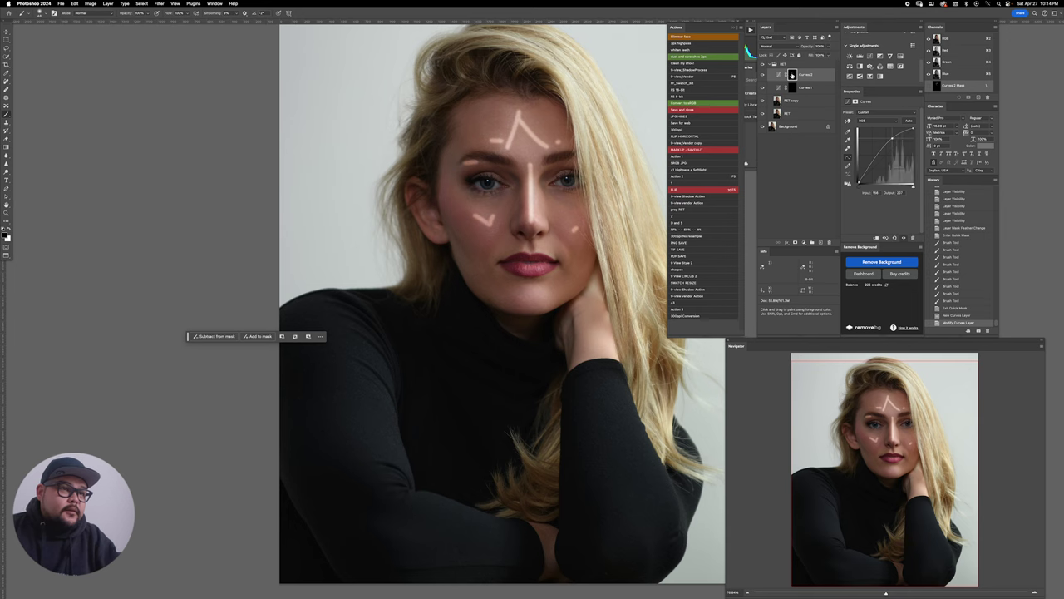
click(792, 76)
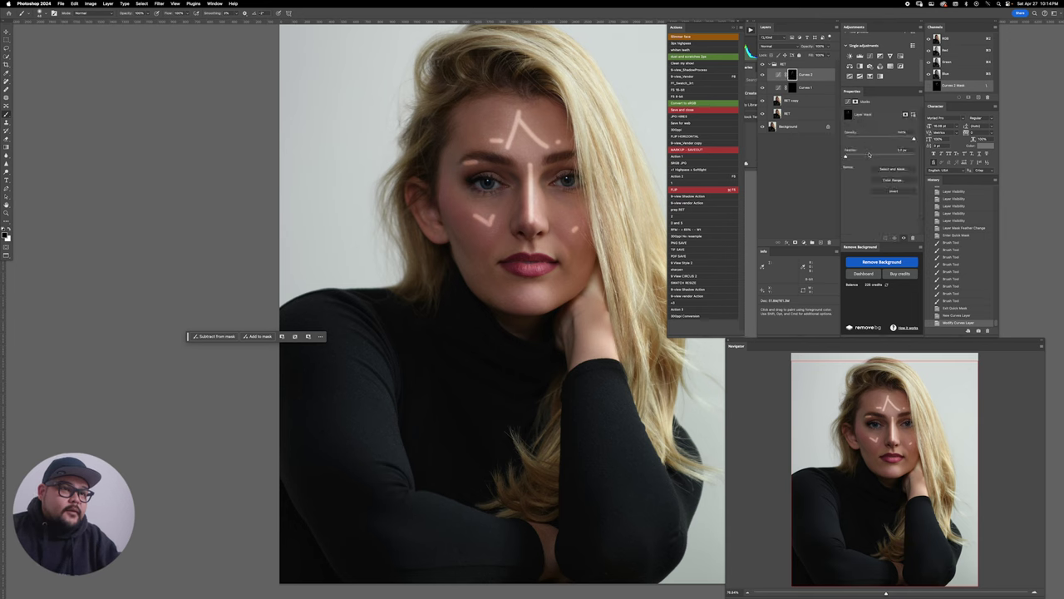
drag(869, 154, 880, 156)
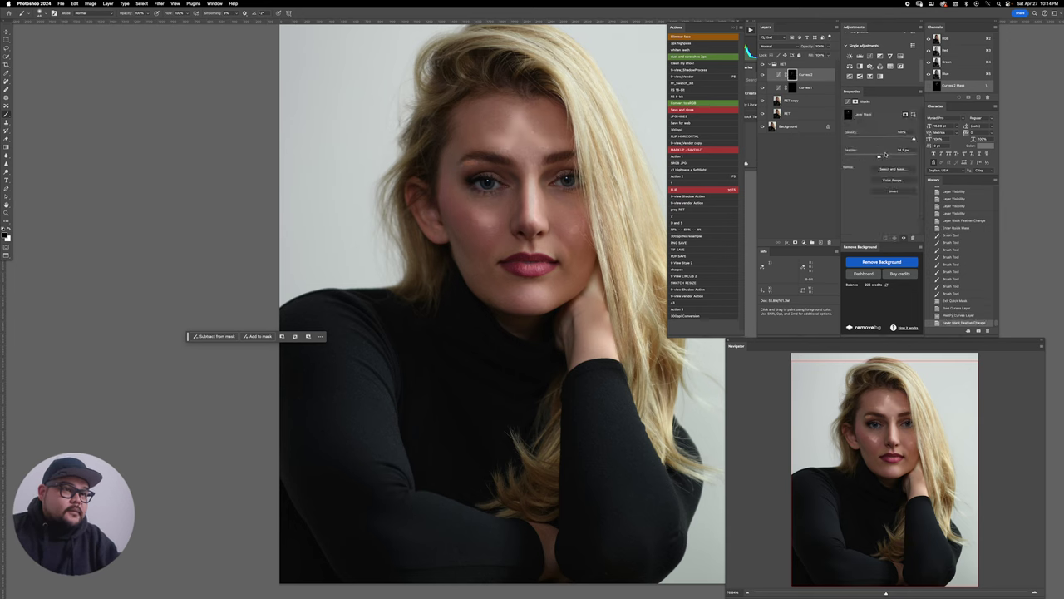
click(886, 156)
click(889, 155)
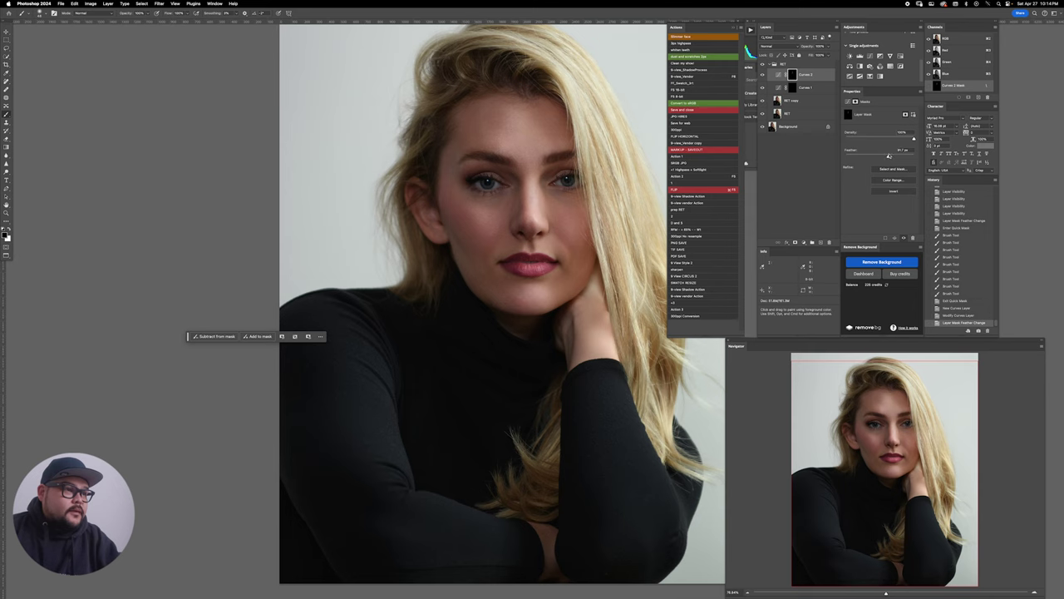
drag(894, 157, 894, 155)
Step: Compare the portrait with and without the facial highlights Curves layer
key(super+comma)
key(super+comma)
key(super+comma)
key(super+comma)
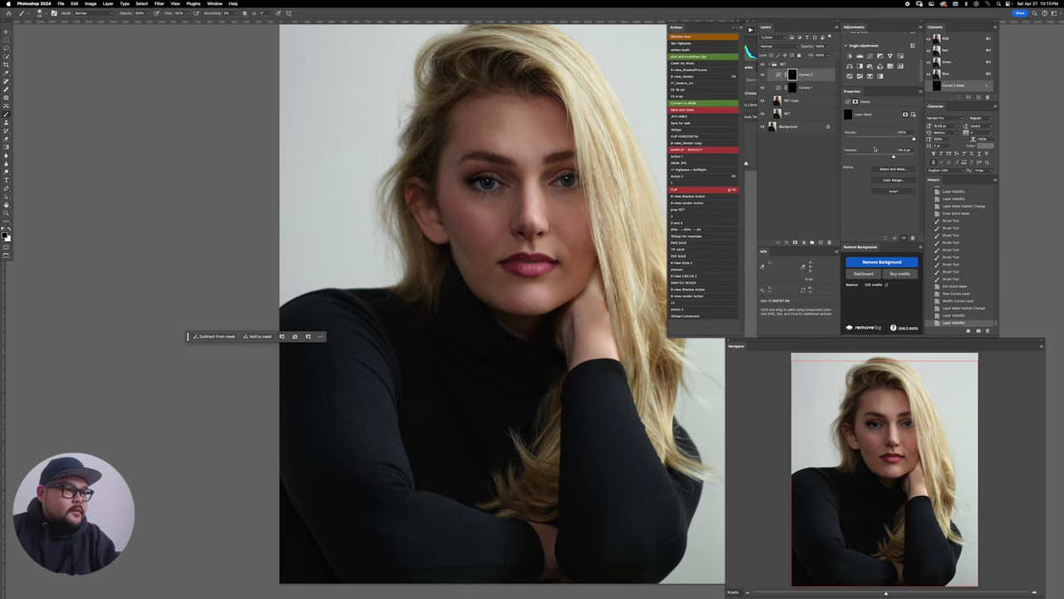
key(super+comma)
key(super+comma)
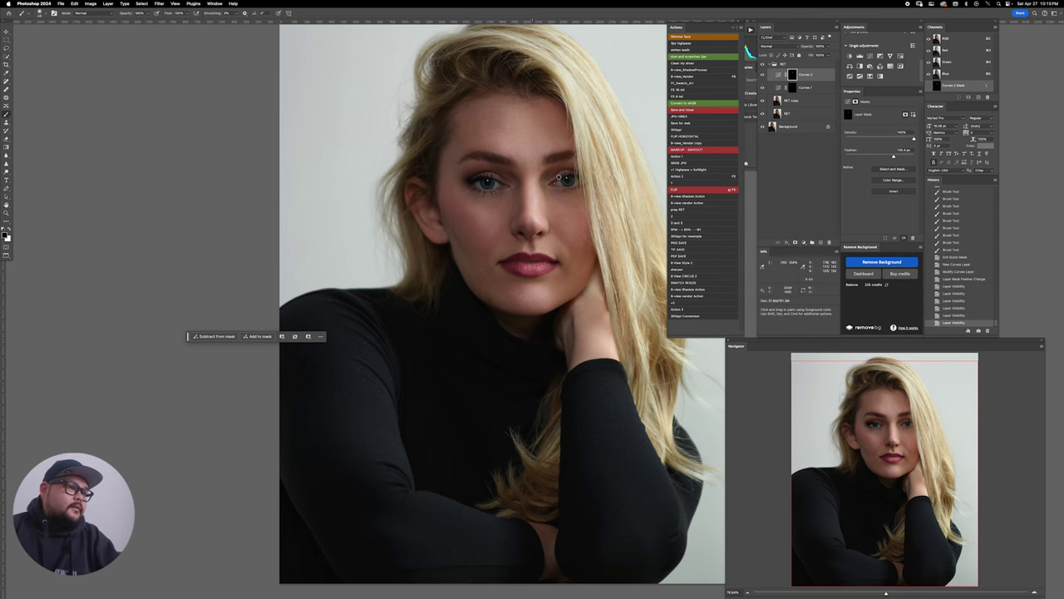
Step: Paint one large soft brush spot over the centre of the face in Quick Mask mode and convert it into a selection
mouse_move(535, 196)
mouse_down()
mouse_move(561, 202)
mouse_move(540, 211)
mouse_move(588, 201)
mouse_move(560, 193)
mouse_move(585, 223)
mouse_move(549, 243)
mouse_move(608, 247)
mouse_move(536, 236)
mouse_up()
key(b)
key(q)
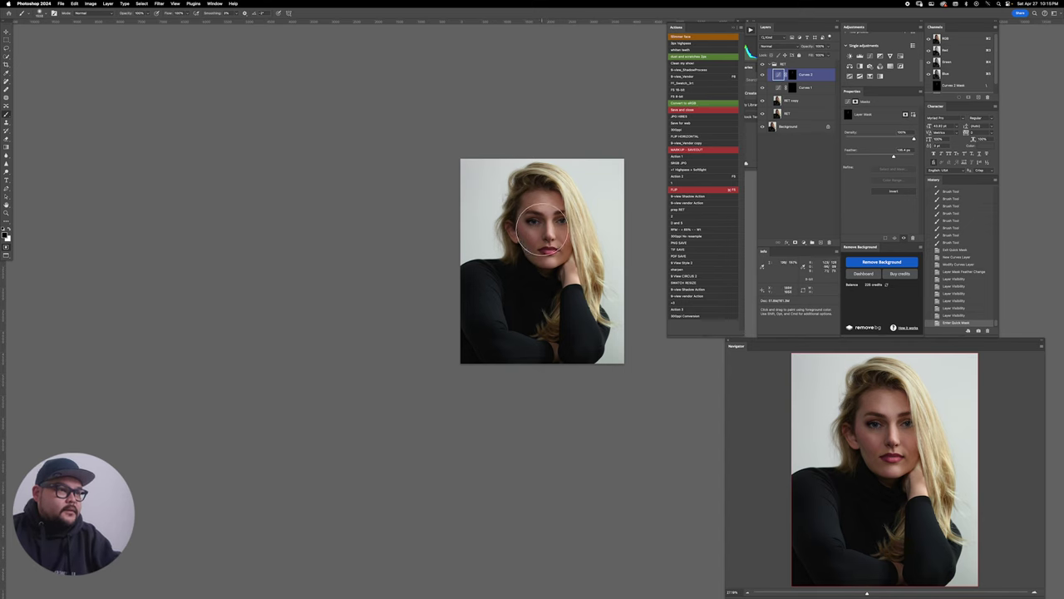
click(543, 231)
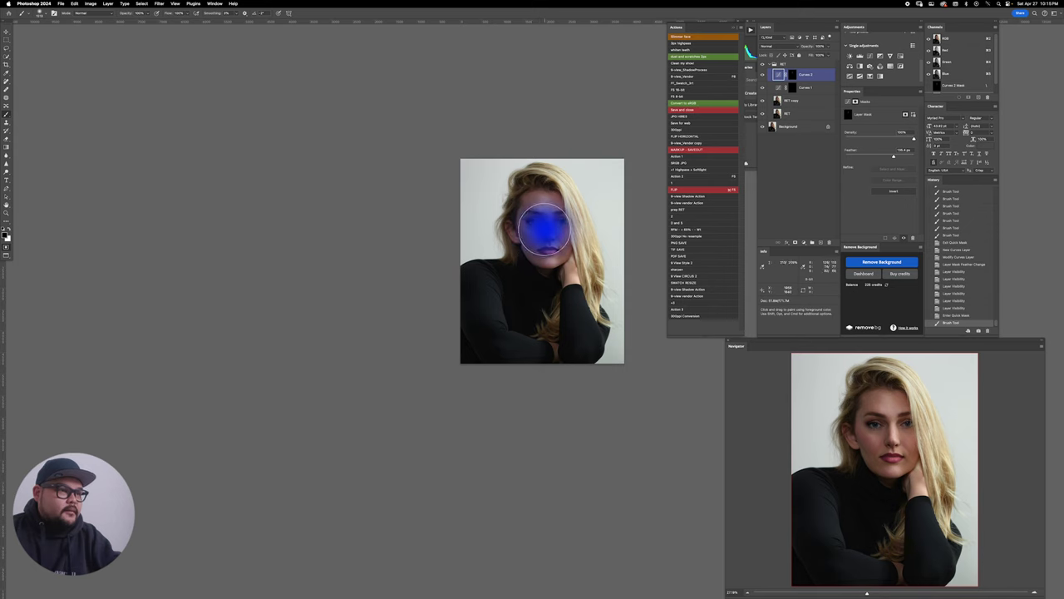
key(q)
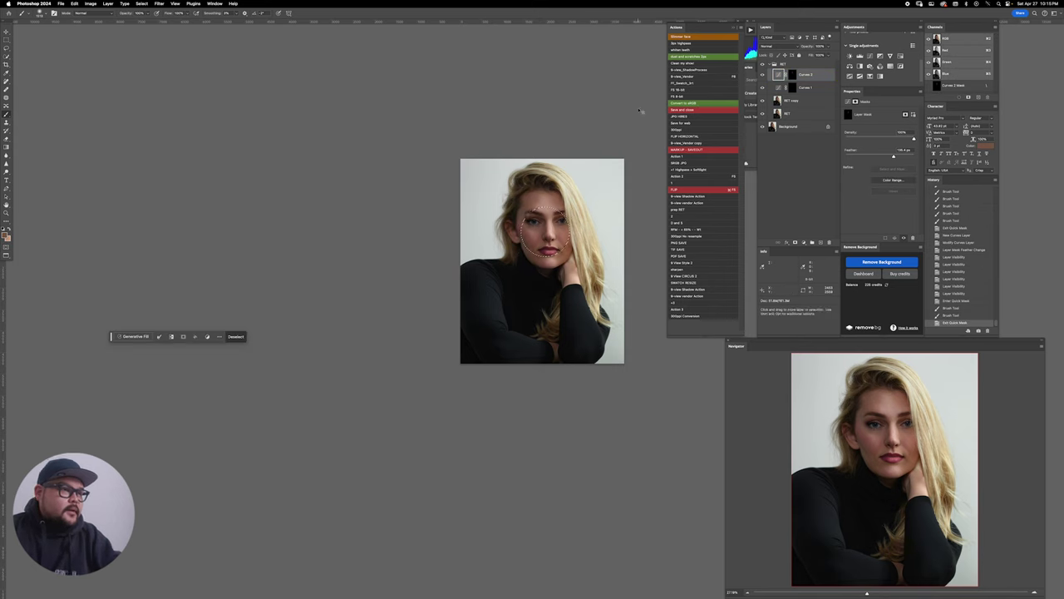
Step: Feather the face selection, add a Curves adjustment from it, and raise the curve slightly to brighten the face
key(shift+F6)
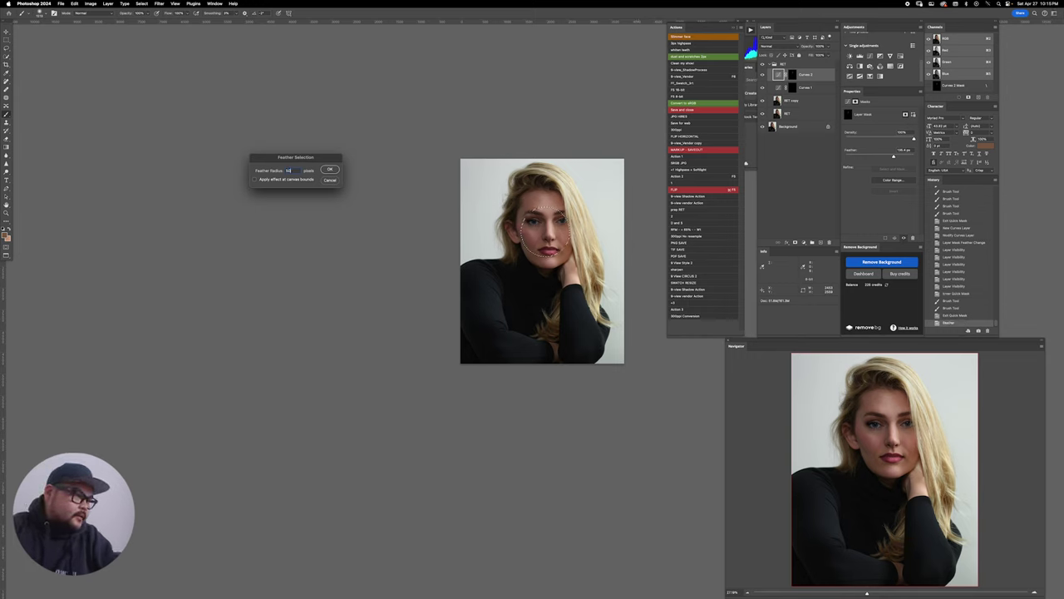
key(Return)
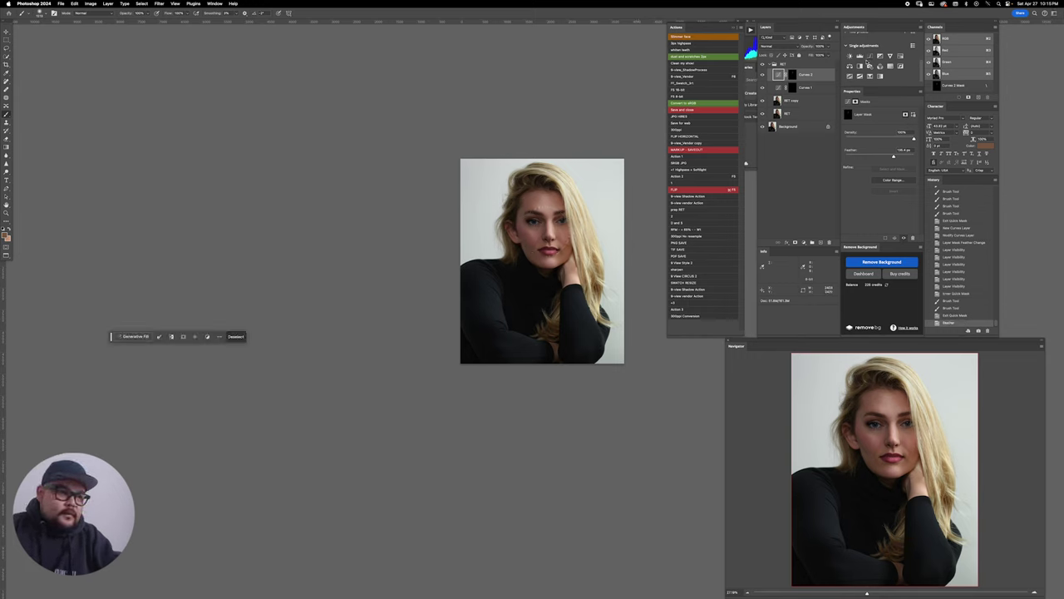
click(869, 56)
drag(886, 155, 896, 142)
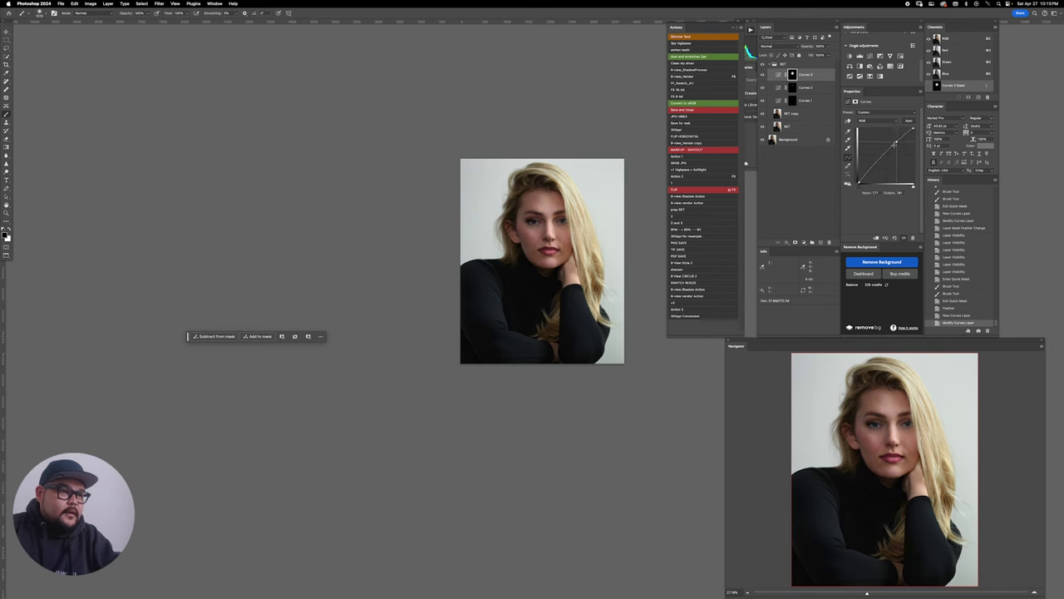
Step: Inspect the face up close with the Curves 3 layer switched off and on
key(z)
drag(555, 220, 583, 227)
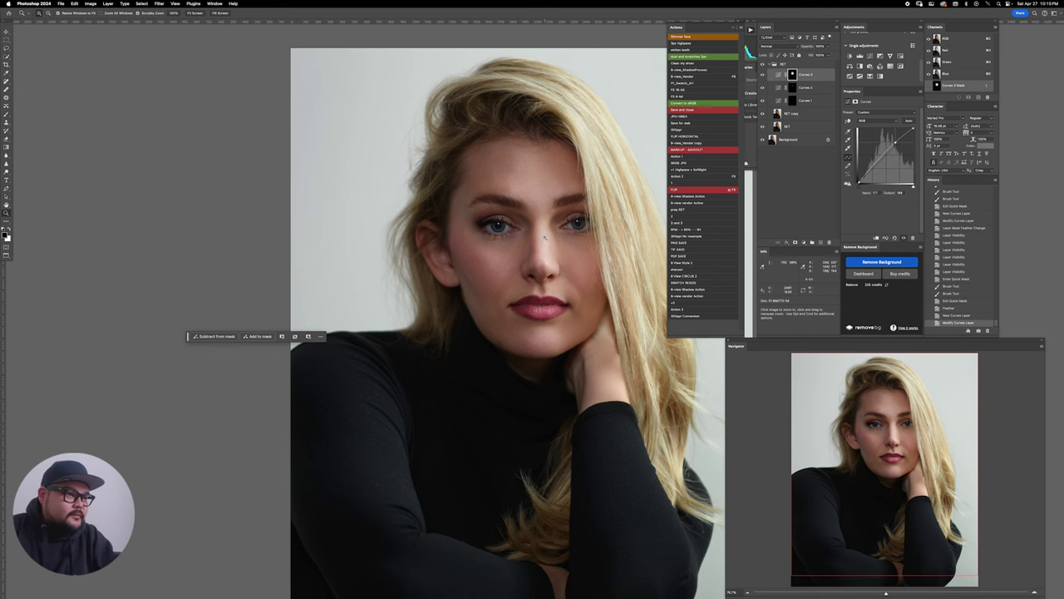
mouse_move(550, 240)
mouse_down()
mouse_move(578, 245)
mouse_move(552, 251)
mouse_up()
scroll(552, 225, up, 2)
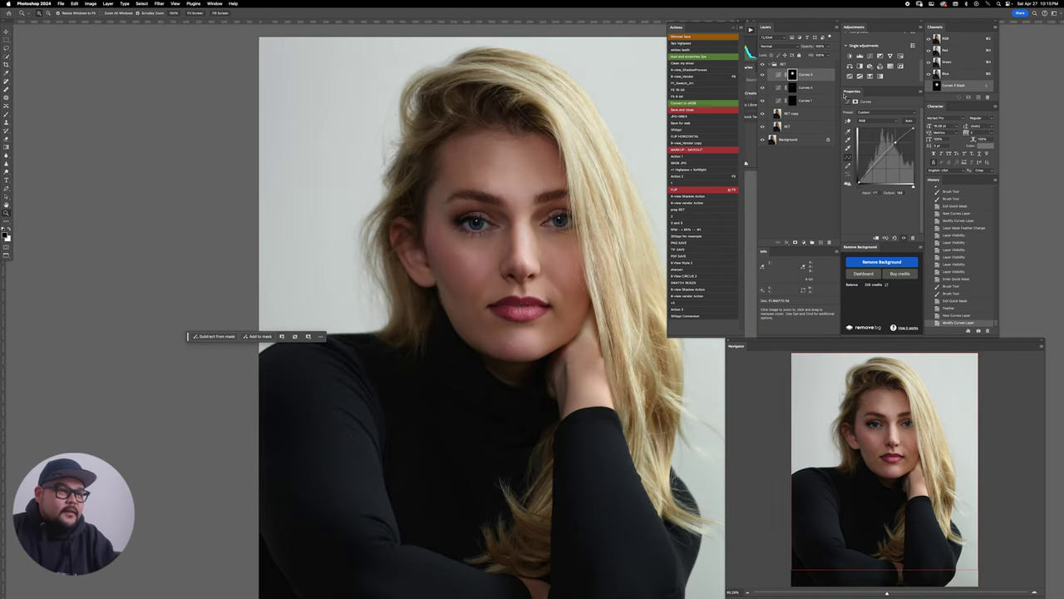
click(762, 75)
click(762, 75)
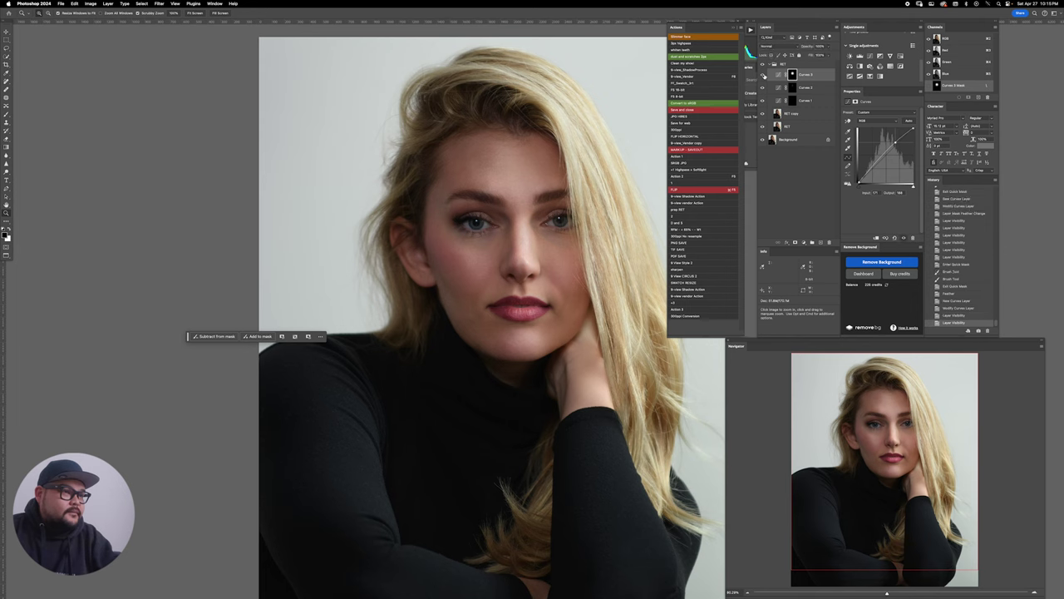
click(762, 75)
click(763, 75)
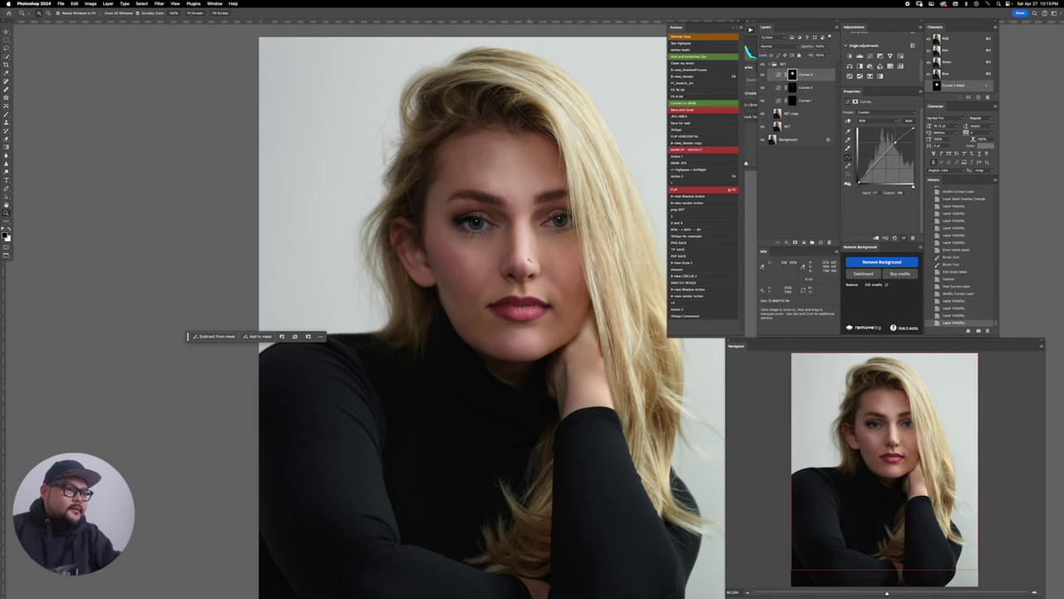
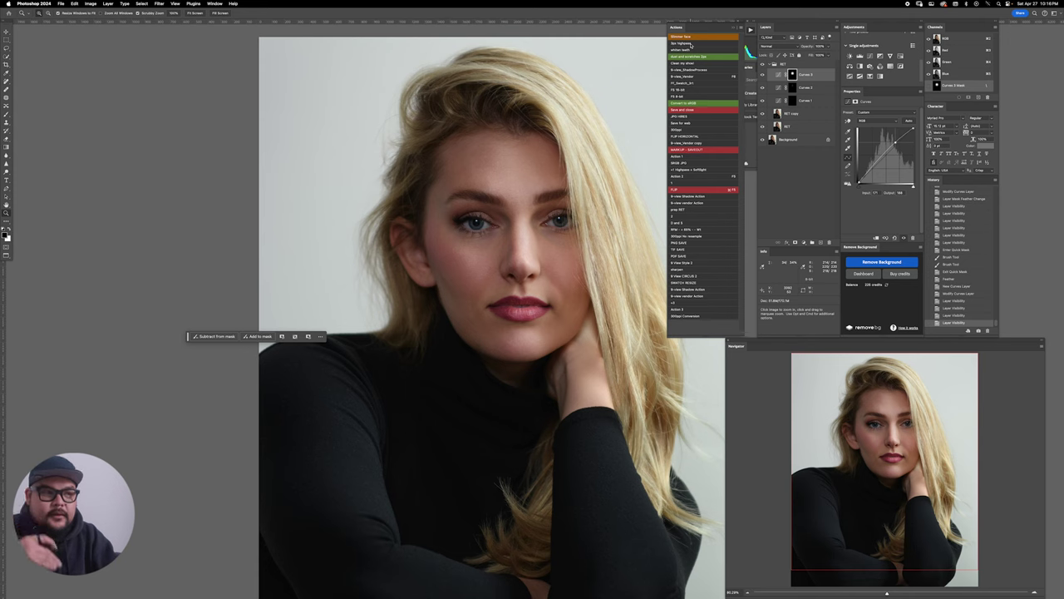
Step: Stamp all visible layers into a new layer, and delete the three Curves layers and the RET copy layer below it
key(super+shift+alt+e)
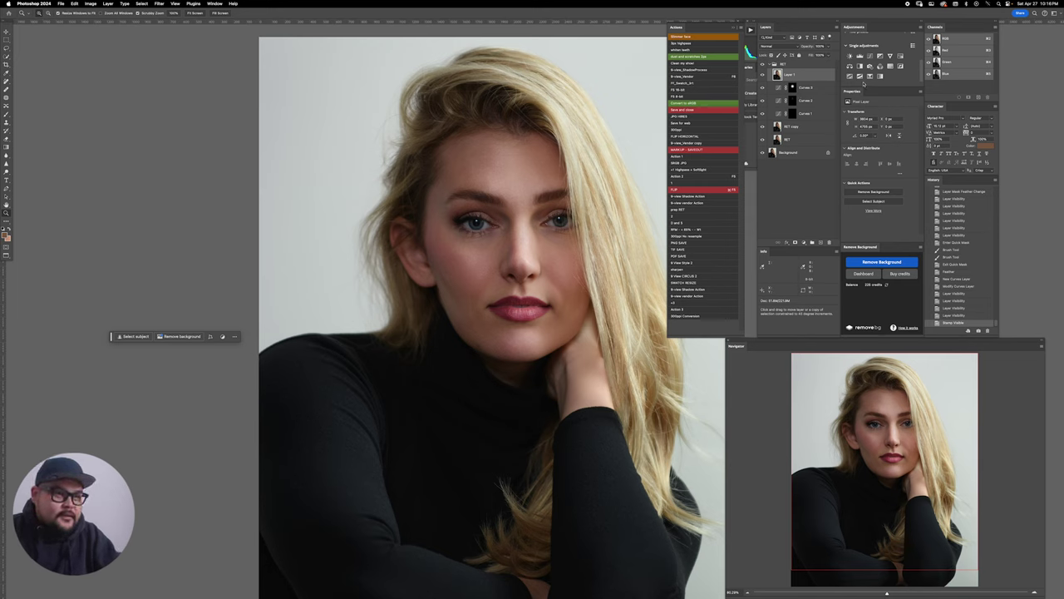
key(z)
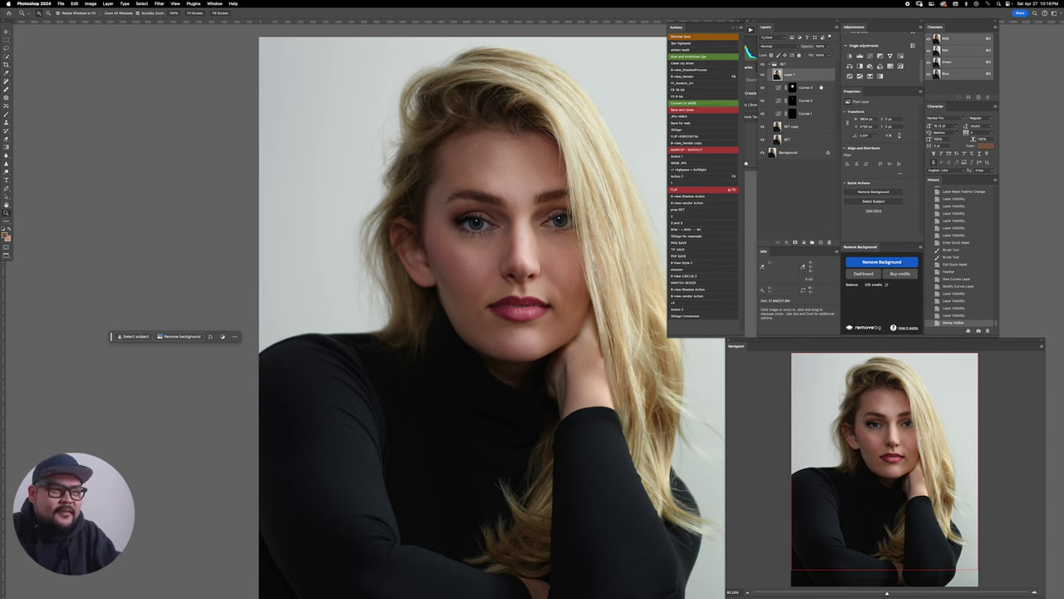
click(820, 87)
shift+click(809, 127)
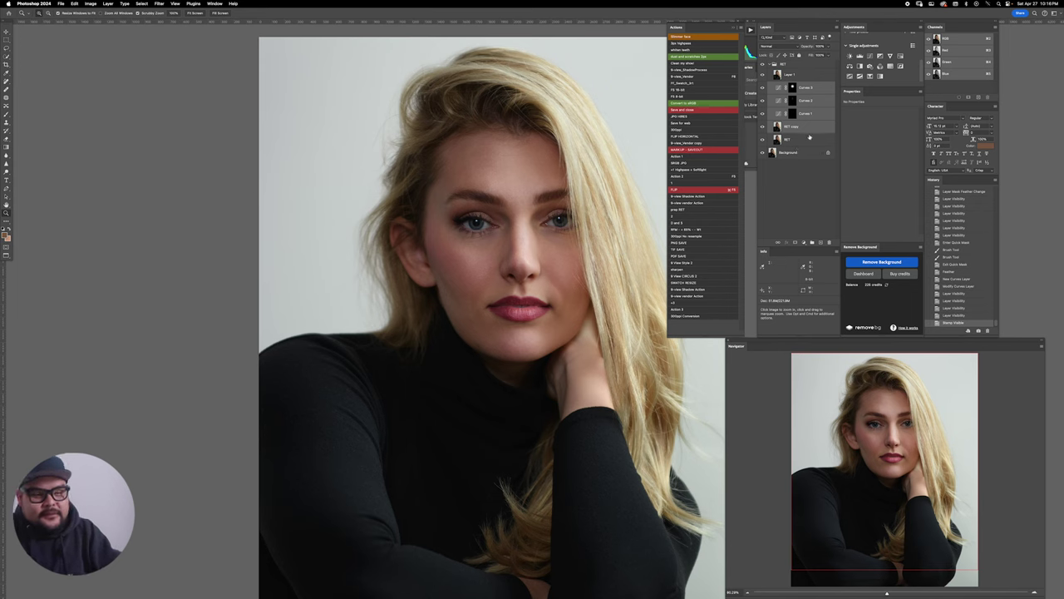
key(BackSpace)
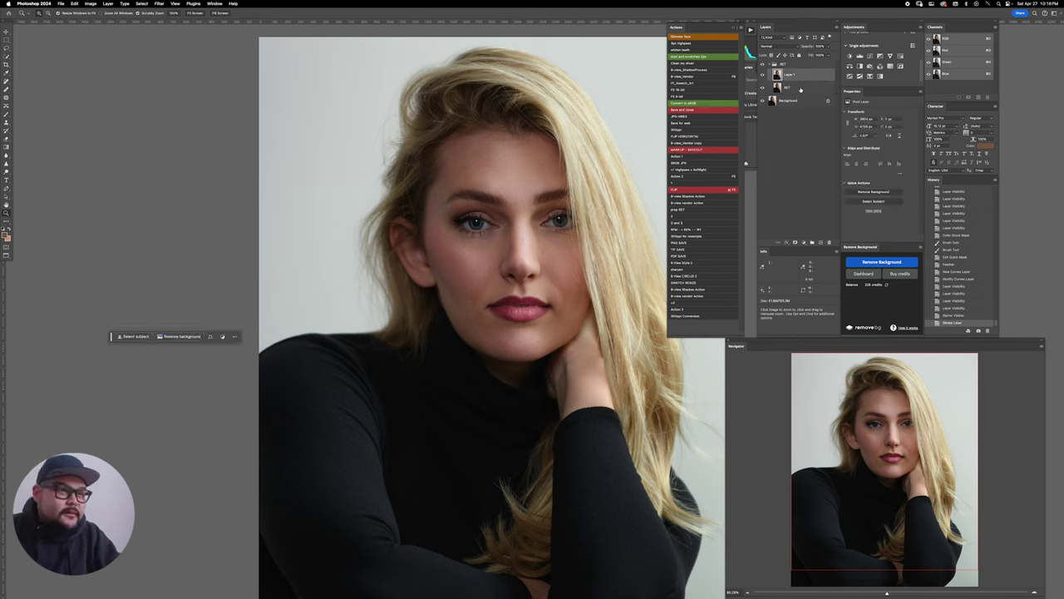
Step: Merge the stamped layer down into the RET layer and compare the portrait with and without the merged retouch
key(BackSpace)
click(763, 75)
click(763, 75)
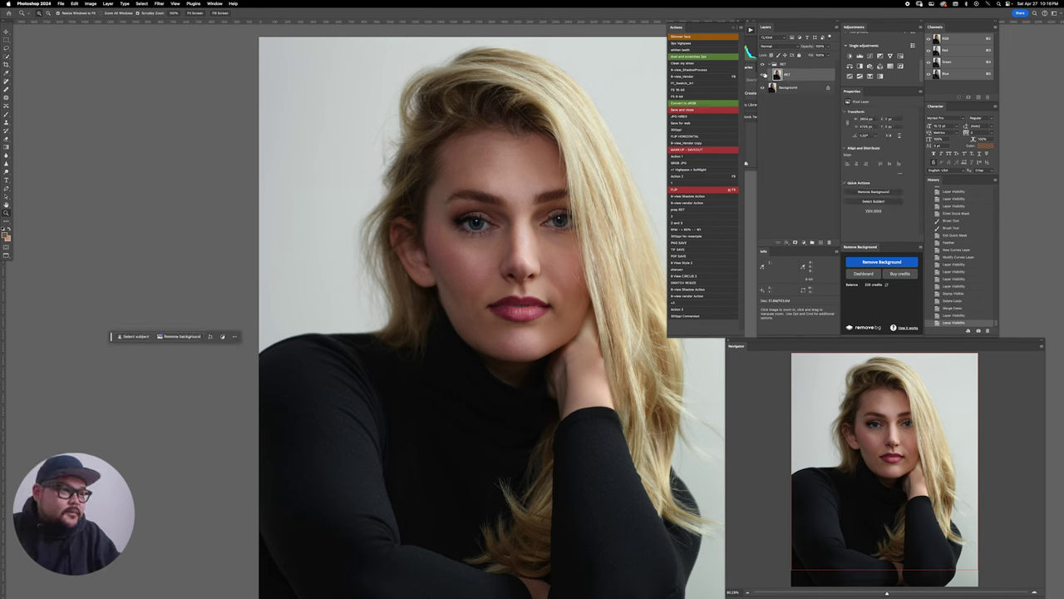
click(763, 74)
click(763, 75)
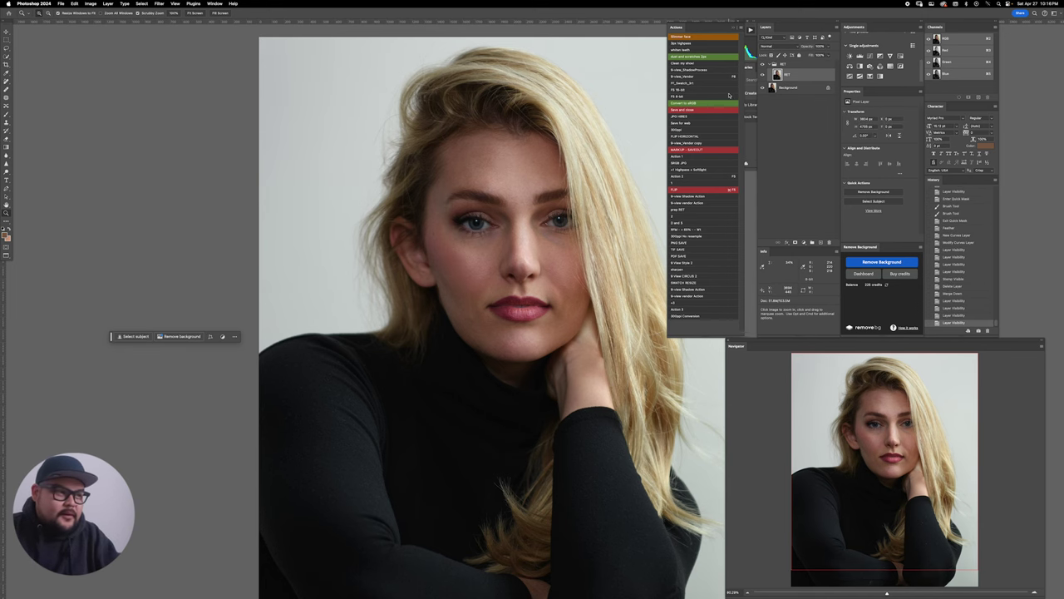
Step: Enter Quick Mask mode for the face on the RET layer and shrink the large brush to a small size
alt+click(529, 248)
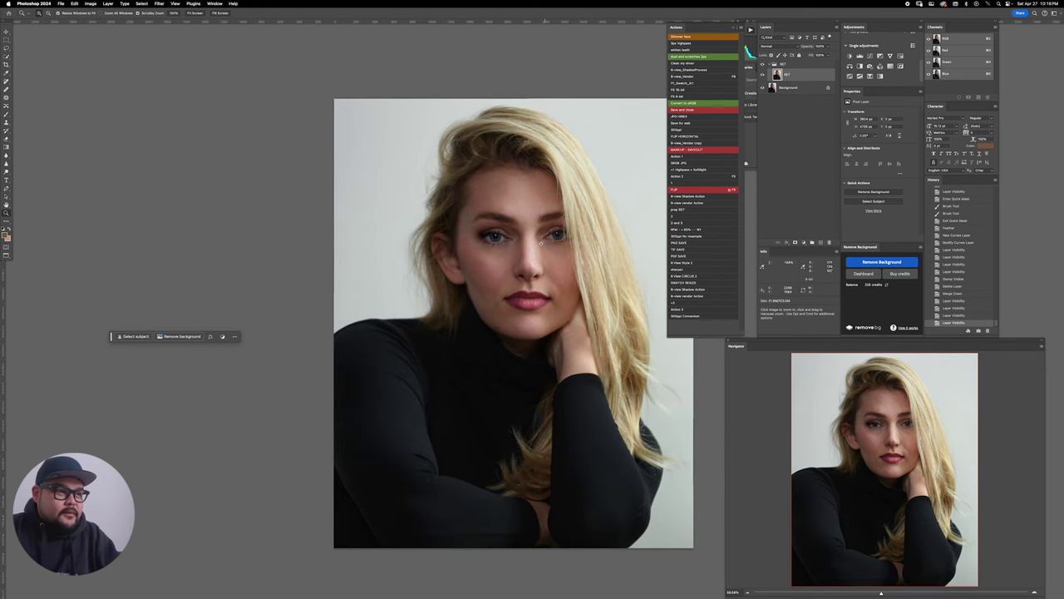
click(541, 241)
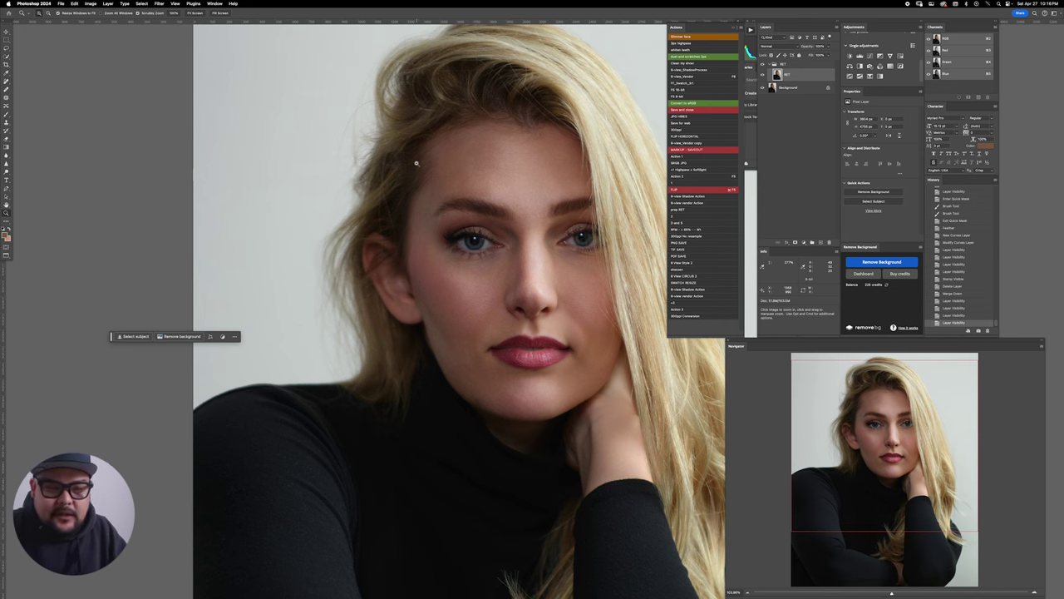
click(499, 241)
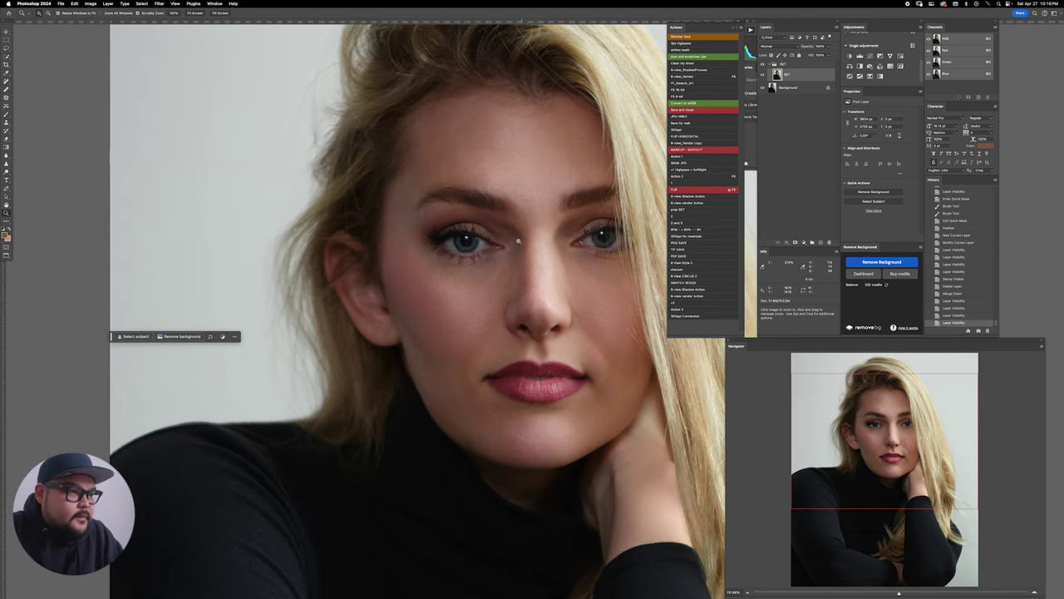
key(q)
key(b)
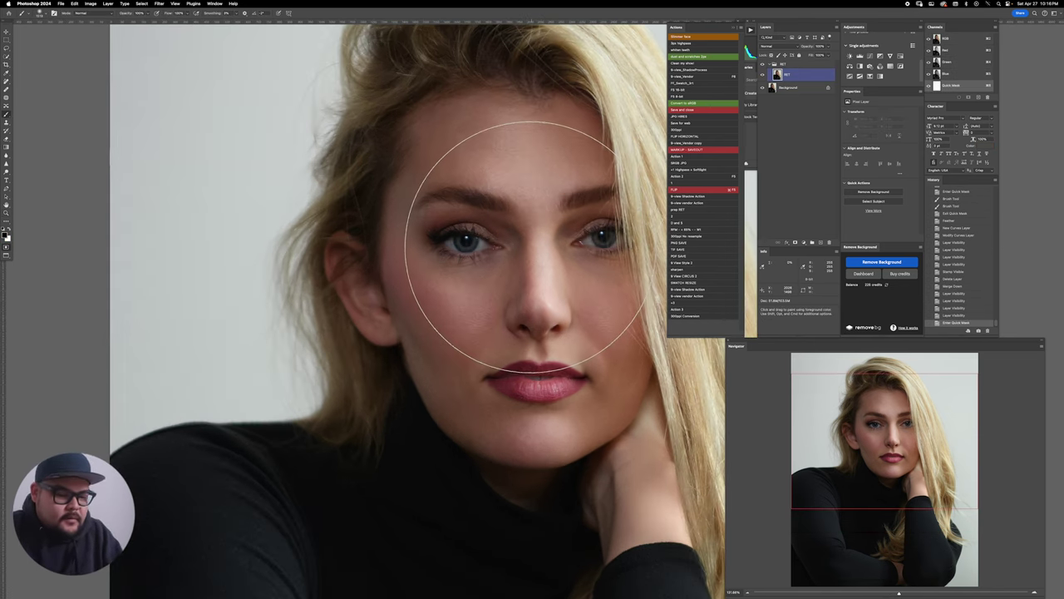
key(bracketleft)
key(bracketleft)
key(bracketleft)
key(bracketleft)
key(bracketleft)
key(bracketleft)
key(bracketleft)
key(bracketleft)
key(bracketleft)
key(bracketleft)
key(bracketleft)
key(bracketleft)
key(bracketleft)
key(bracketleft)
key(bracketleft)
key(bracketleft)
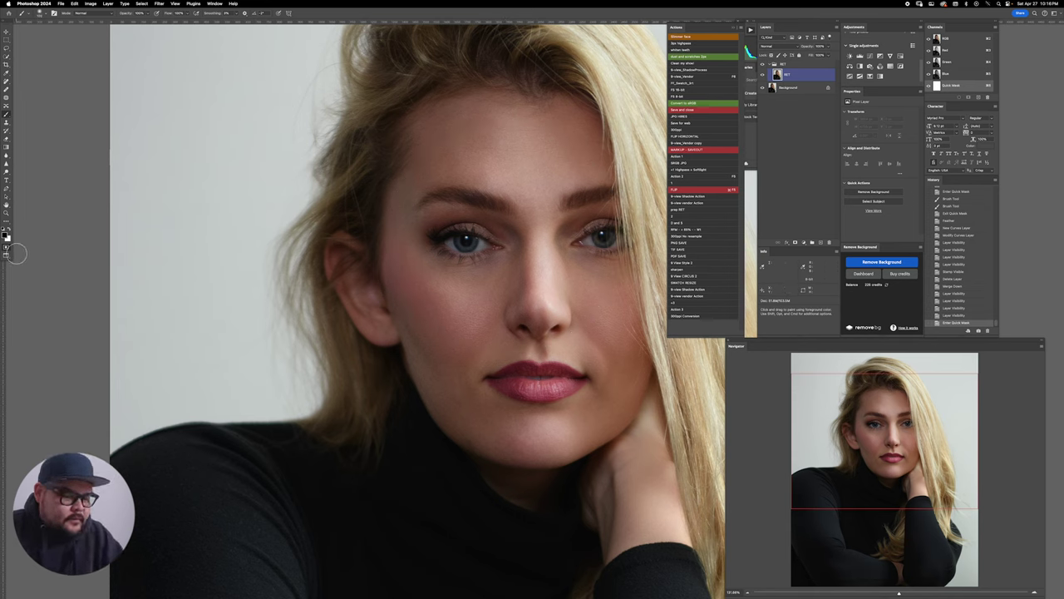
Step: Toggle Quick Mask mode off and back on to compare its state with normal editing
key(v)
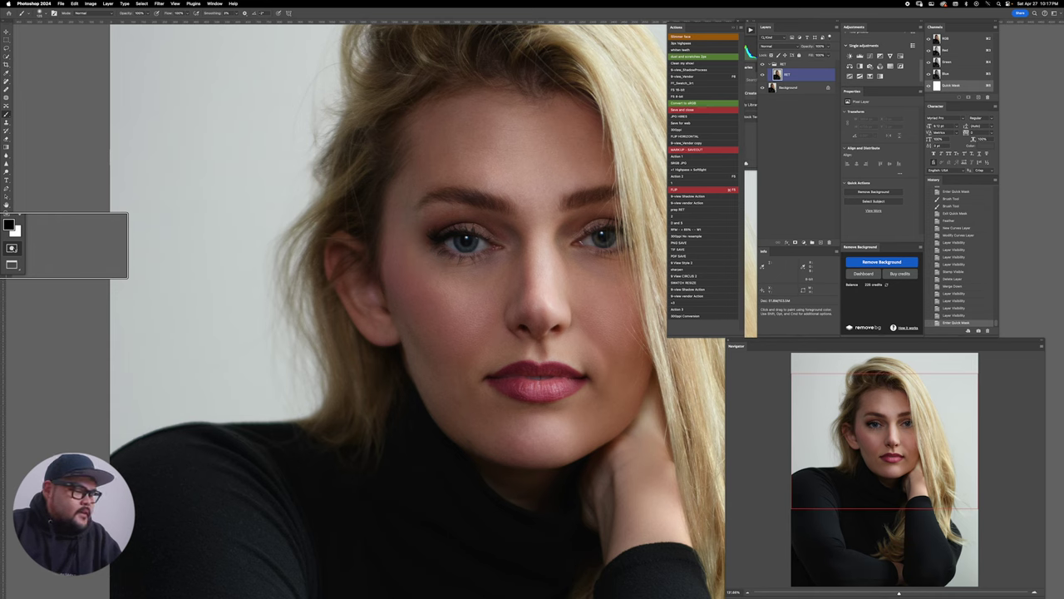
click(12, 248)
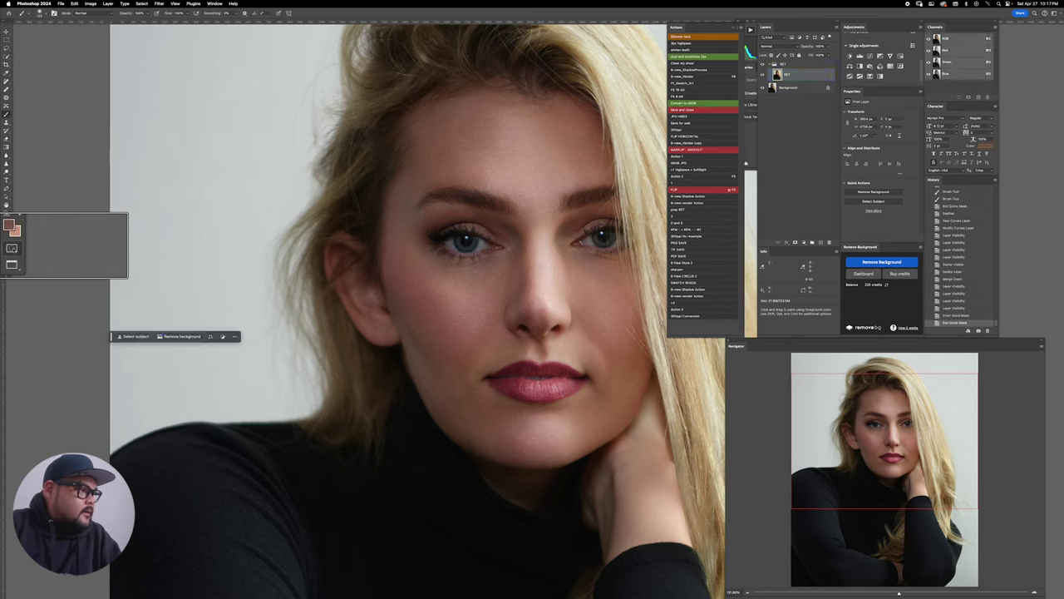
click(12, 248)
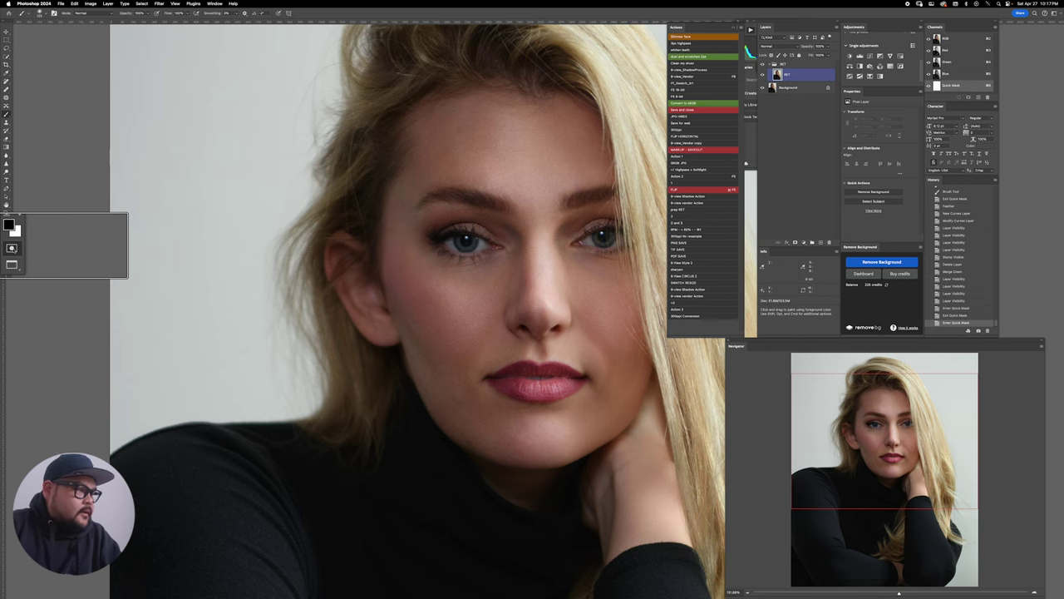
click(11, 248)
click(12, 248)
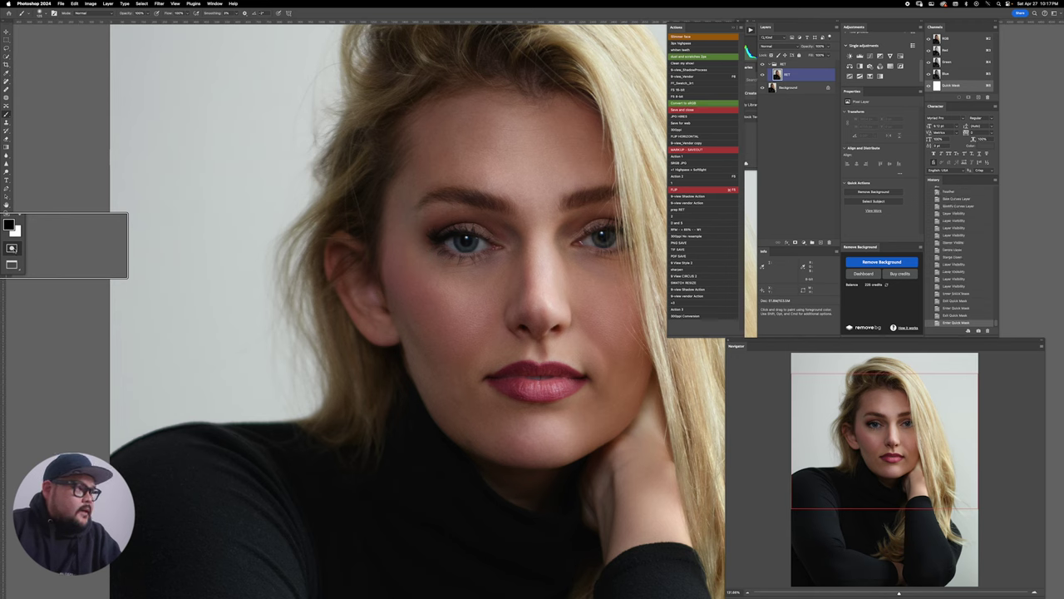
click(948, 6)
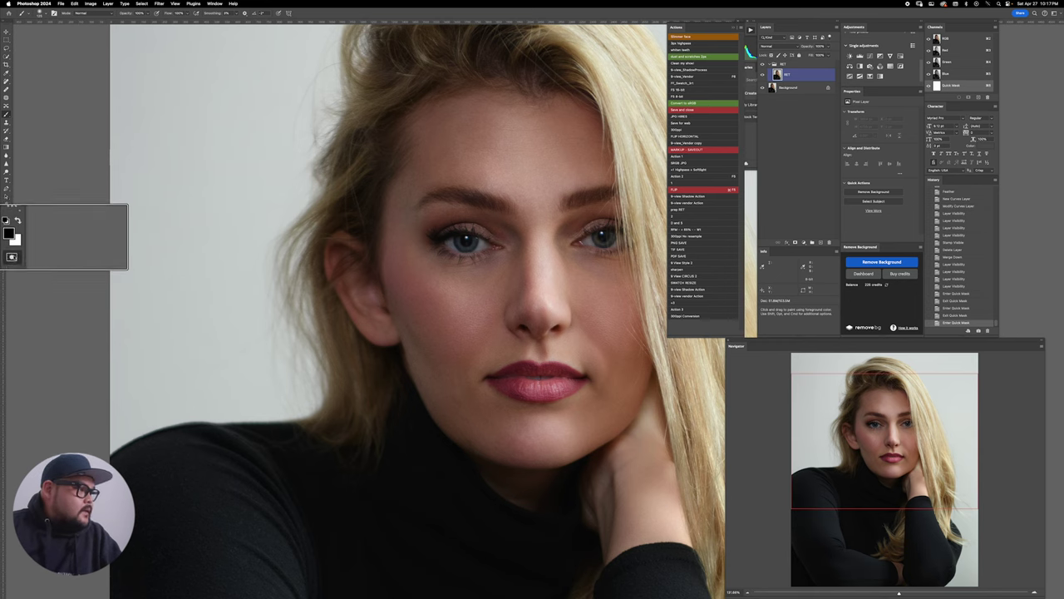
Step: Check the Quick Mask options for the colour indication, overlay colour and opacity, and return to Quick Mask mode
double_click(5, 248)
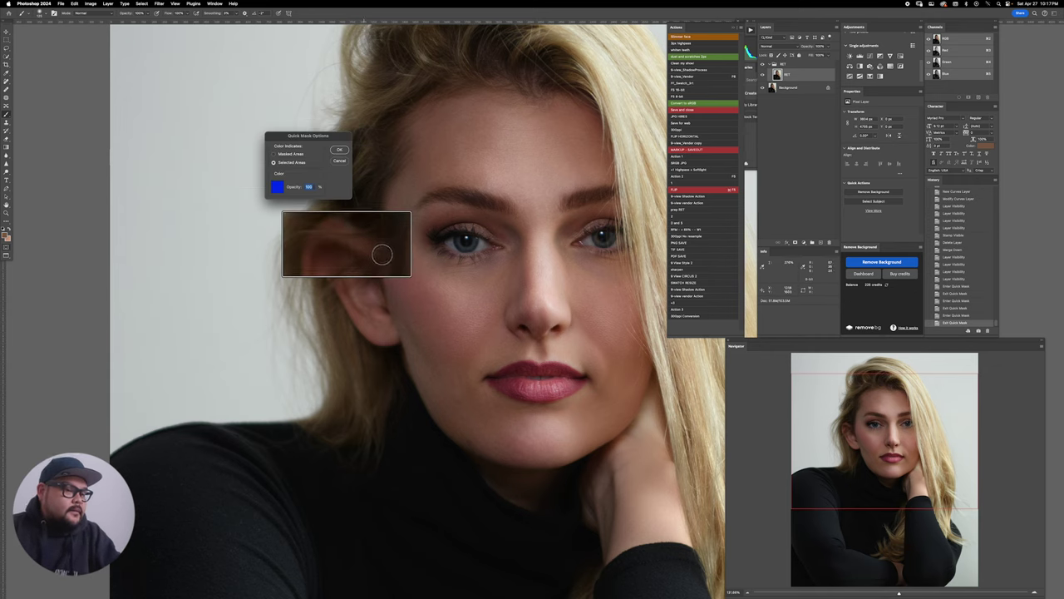
key(Return)
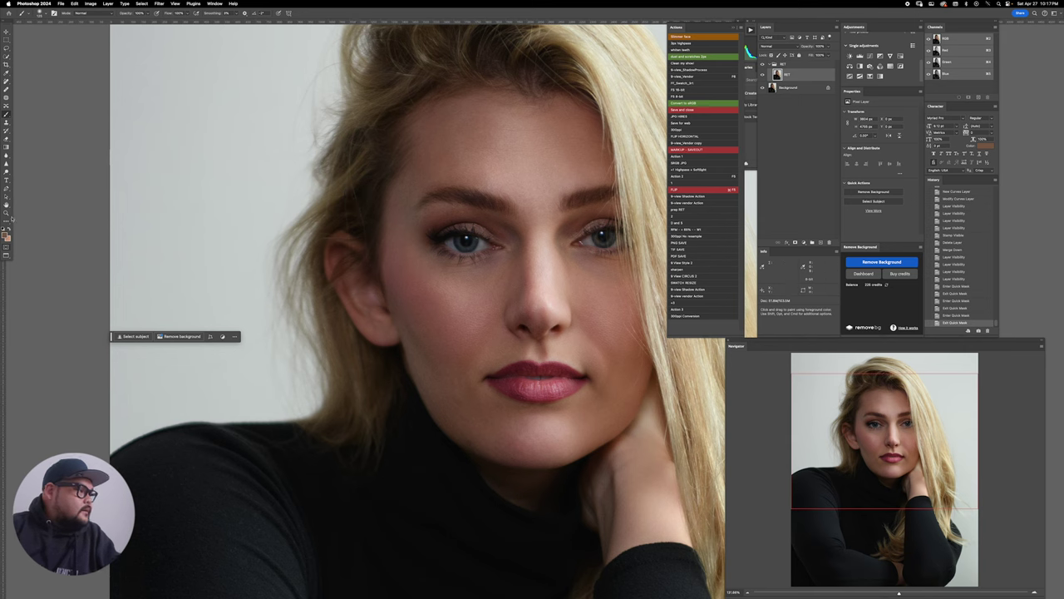
double_click(6, 248)
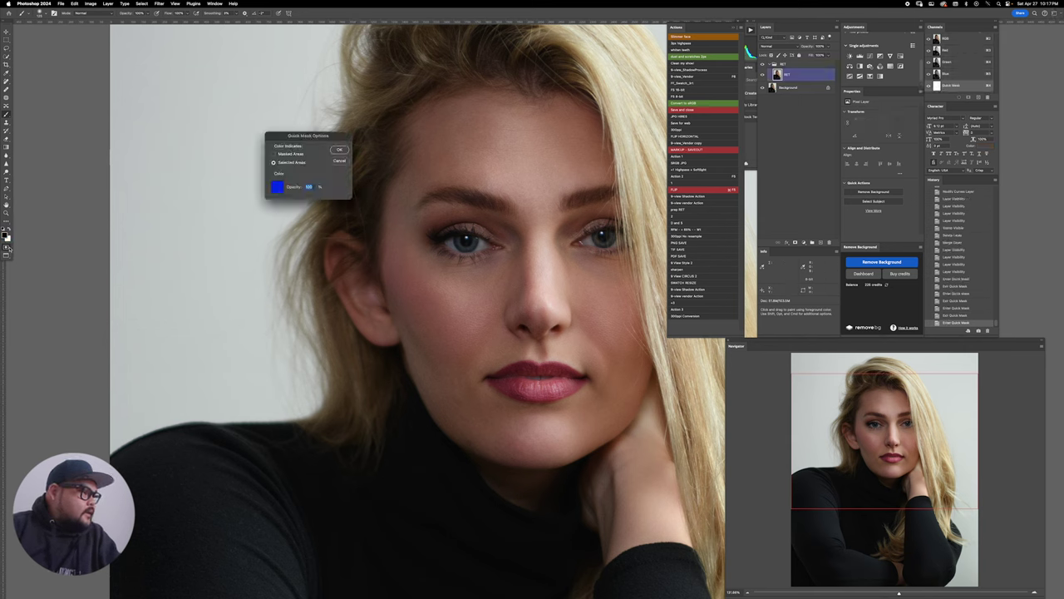
click(340, 150)
Step: Paint thin Quick Mask strokes along the cheek hollow, jawline, nose sides, temples and eyelid crease, and convert them into a selection
mouse_move(445, 335)
mouse_down()
mouse_move(416, 343)
mouse_move(440, 361)
mouse_up()
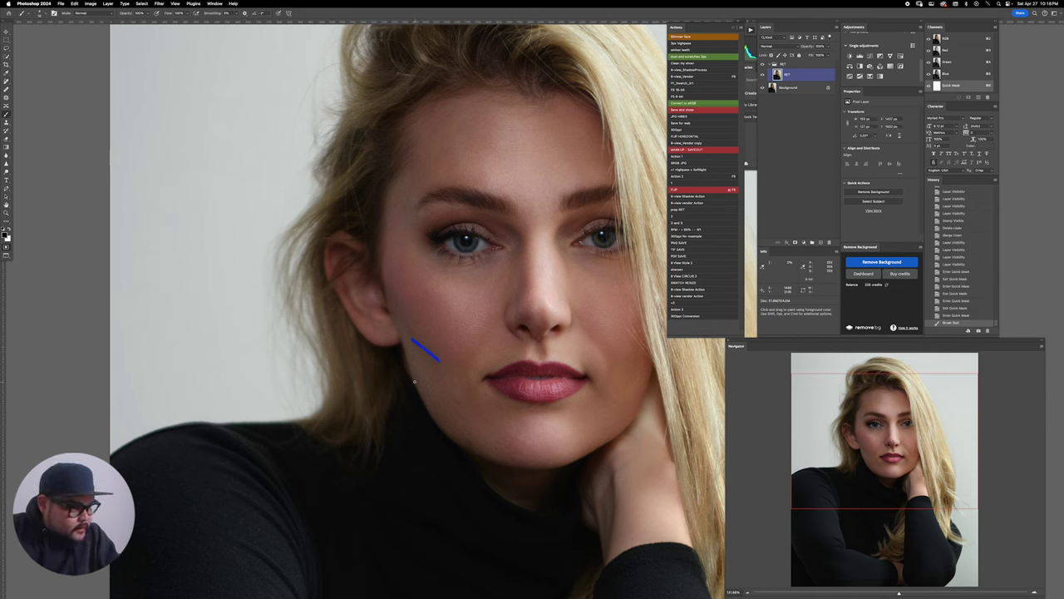
mouse_move(407, 371)
mouse_down()
mouse_move(450, 435)
mouse_move(527, 464)
mouse_up()
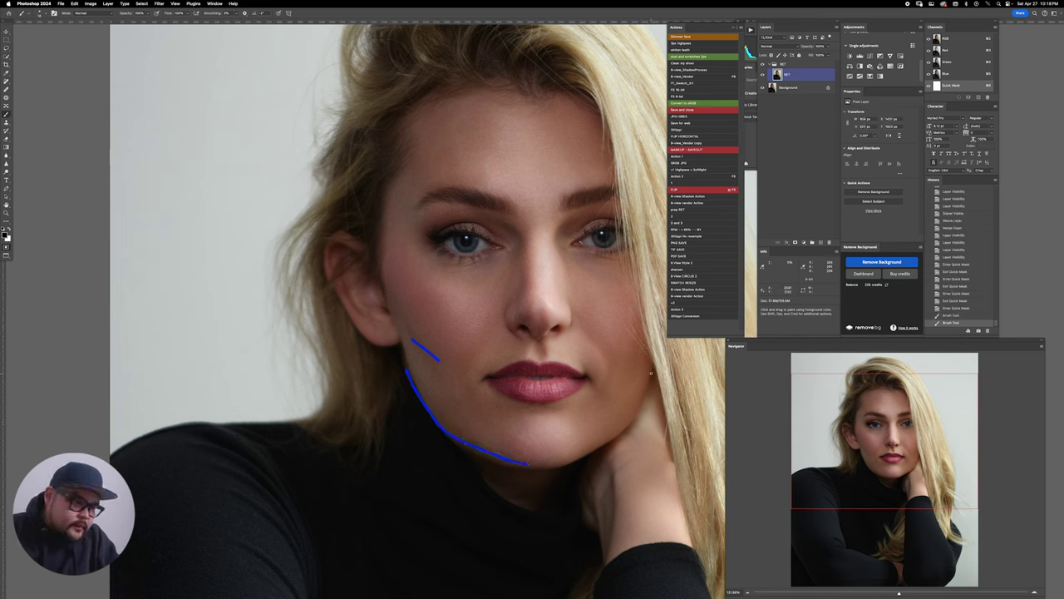
mouse_move(652, 367)
mouse_down()
mouse_move(628, 423)
mouse_move(587, 454)
mouse_move(548, 462)
mouse_up()
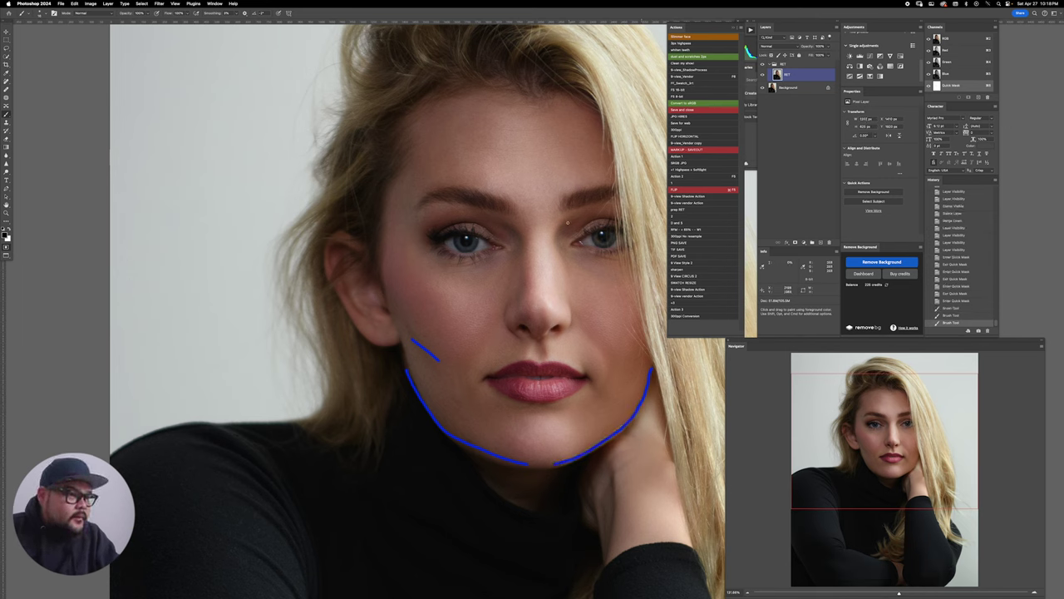
drag(554, 245, 563, 302)
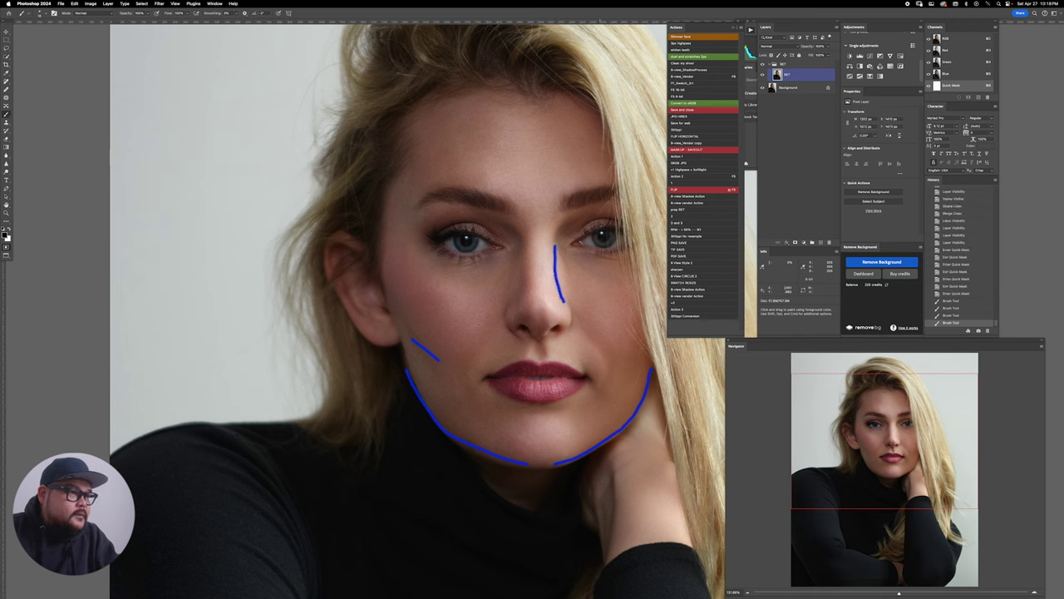
drag(599, 135, 604, 163)
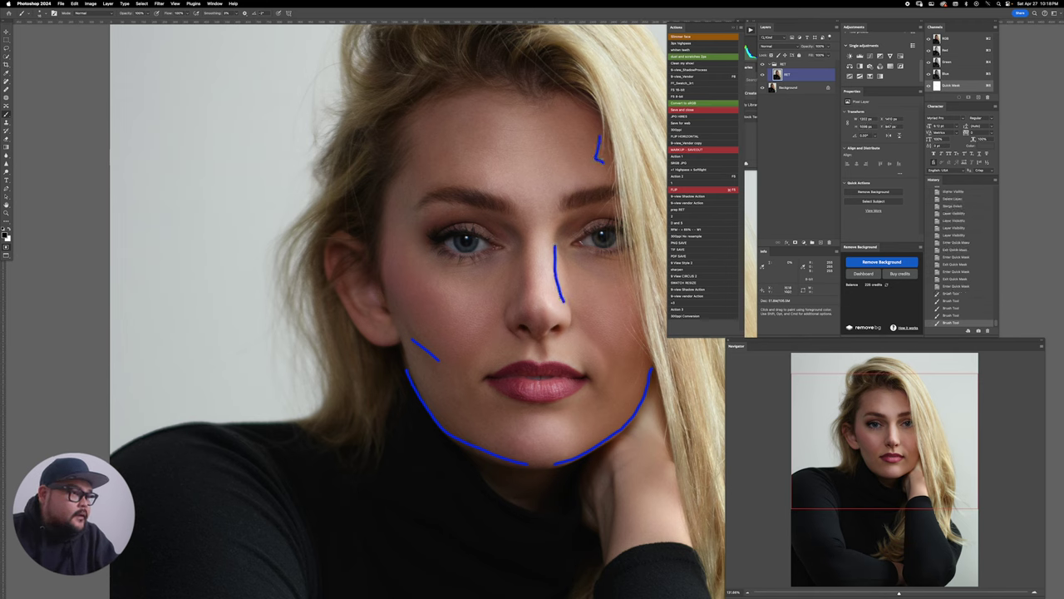
mouse_move(418, 145)
mouse_down()
mouse_move(430, 169)
mouse_move(414, 186)
mouse_up()
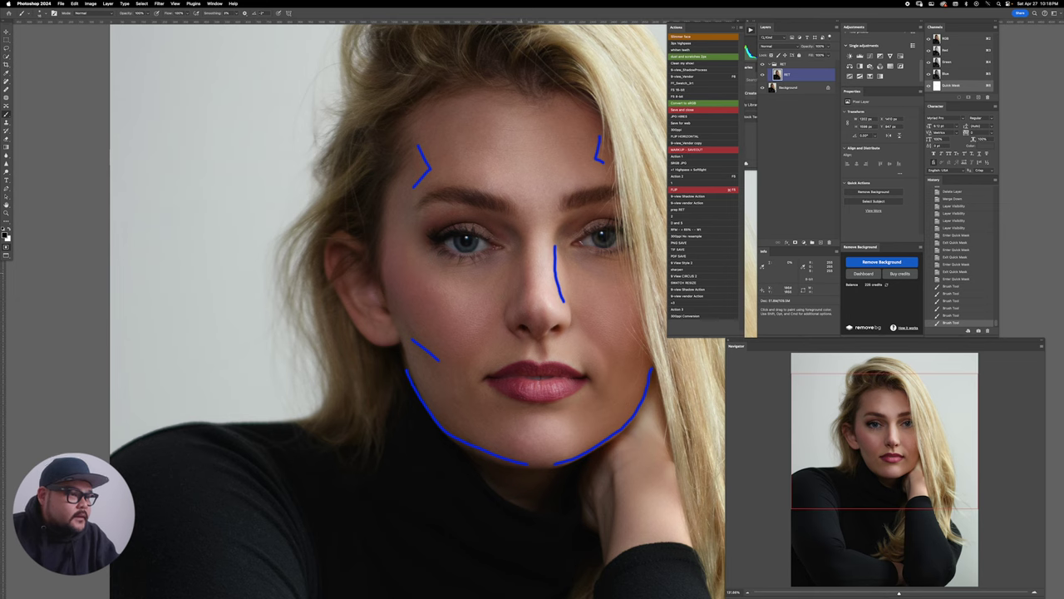
drag(519, 260, 521, 272)
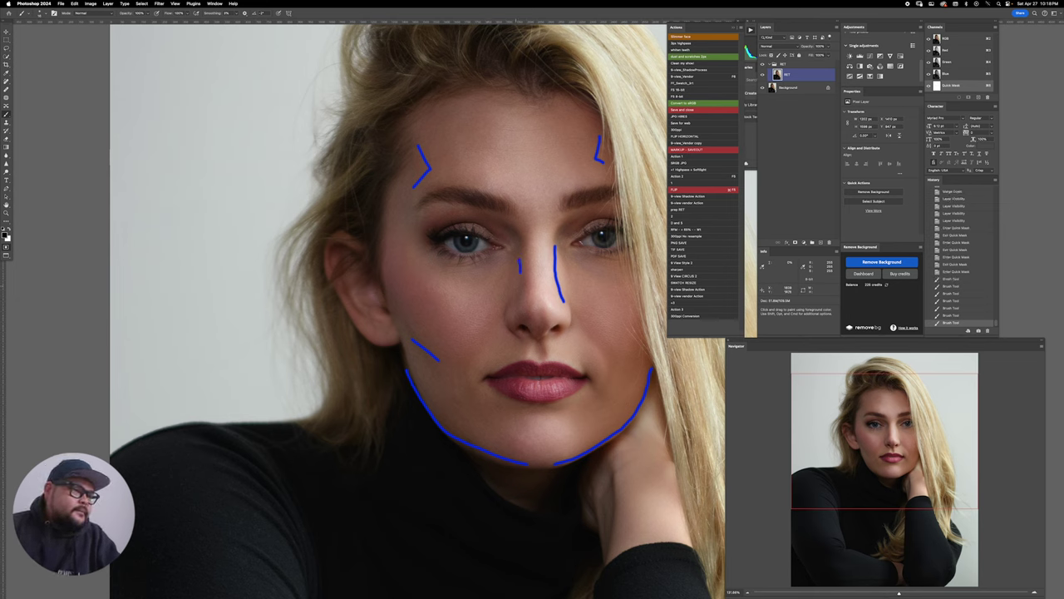
drag(482, 213, 492, 217)
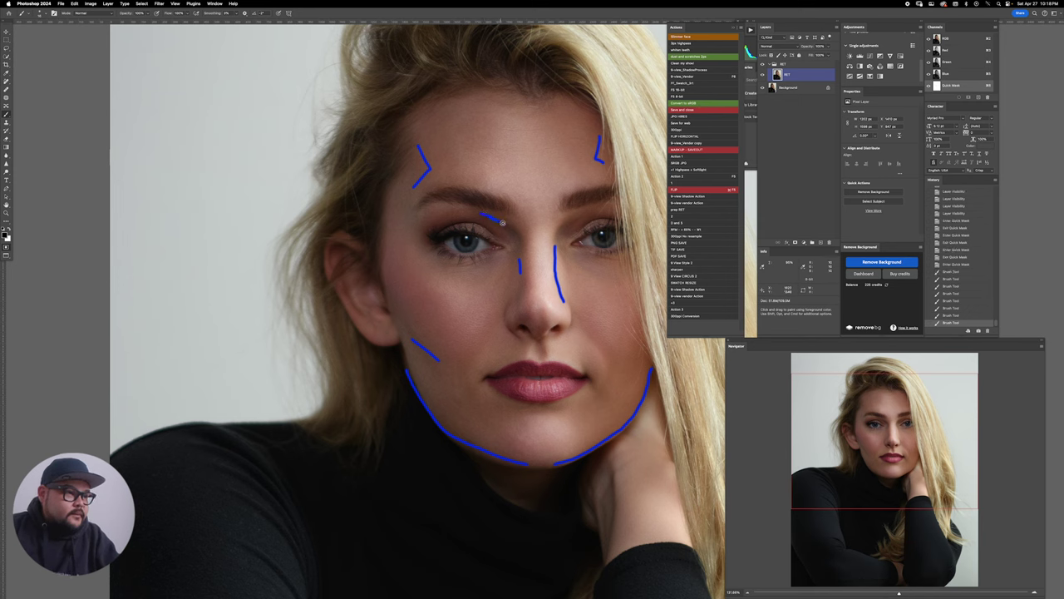
key(q)
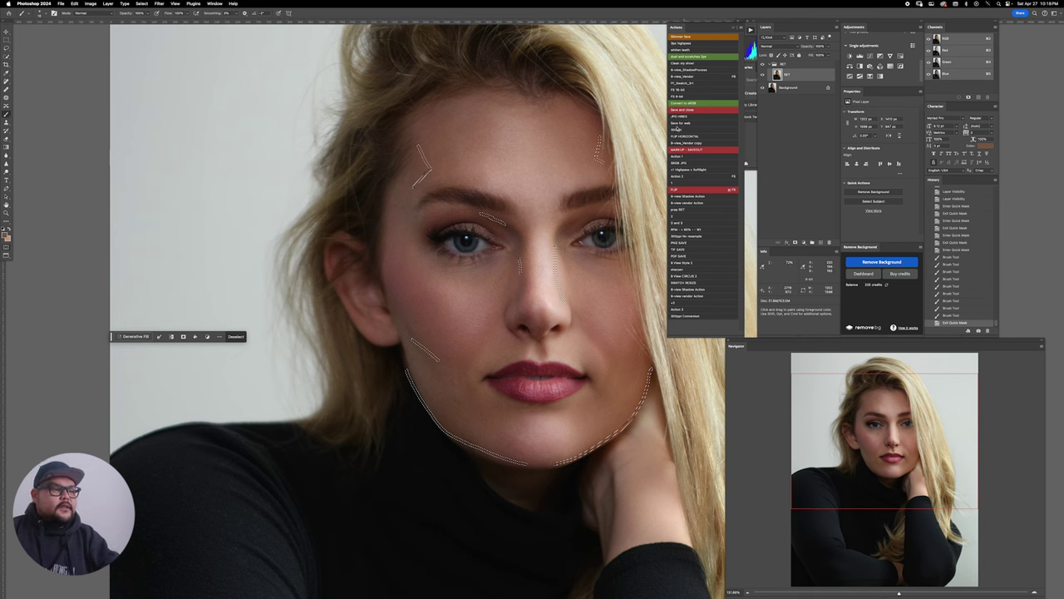
Step: Add a Curves adjustment from the selection, pull the curve down to darken the contours, and feather its mask to about 60 px
click(870, 56)
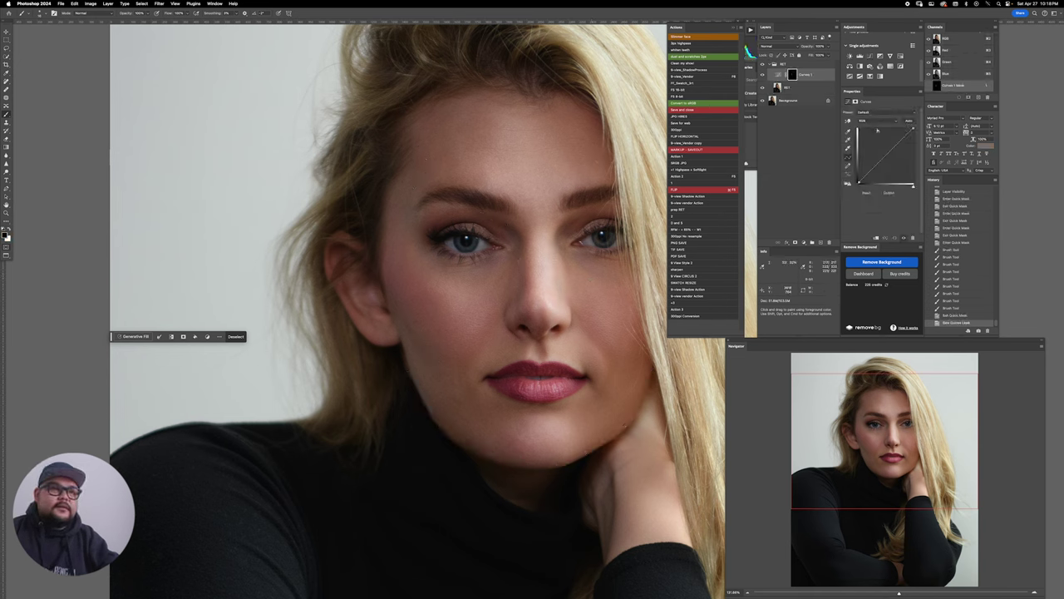
mouse_move(896, 144)
mouse_down()
mouse_move(903, 163)
mouse_move(871, 156)
mouse_move(882, 156)
mouse_up()
click(793, 75)
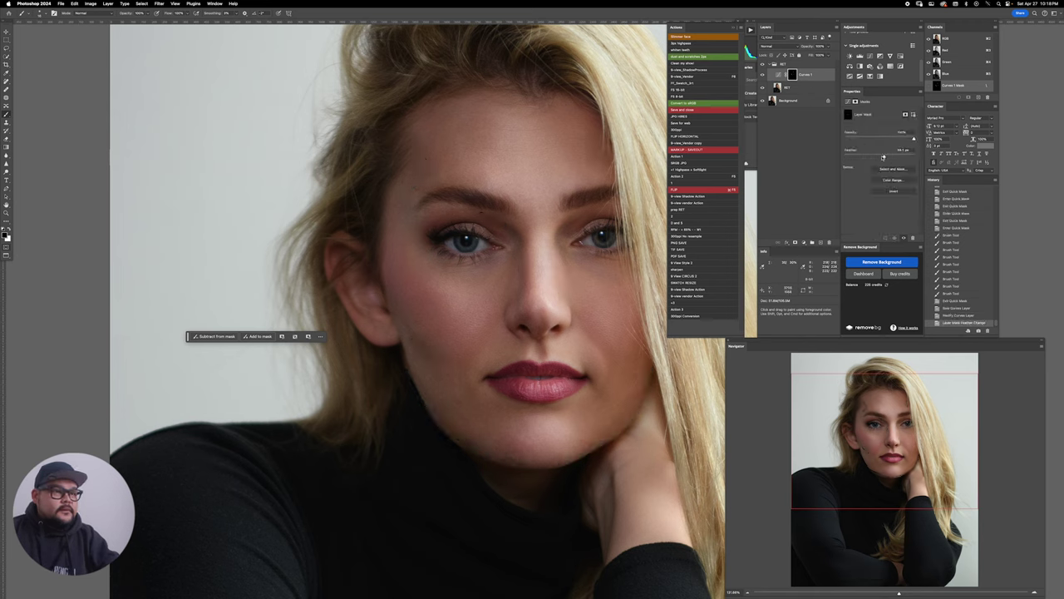
drag(883, 157, 881, 157)
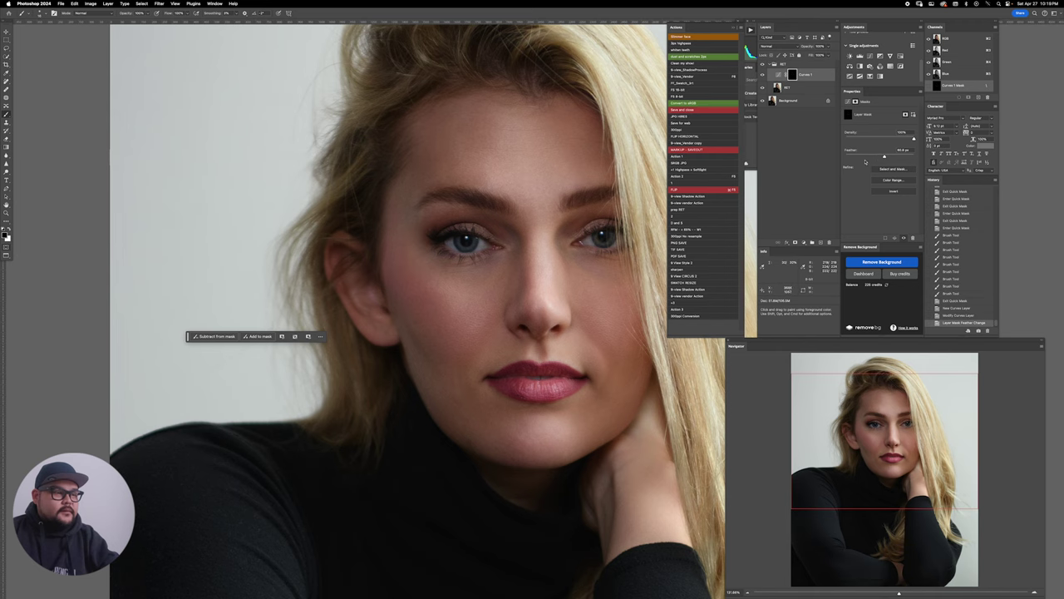
Step: Compare the portrait with the Curves 1 layer switched off and on, first close up and again in a wider view
key(super+comma)
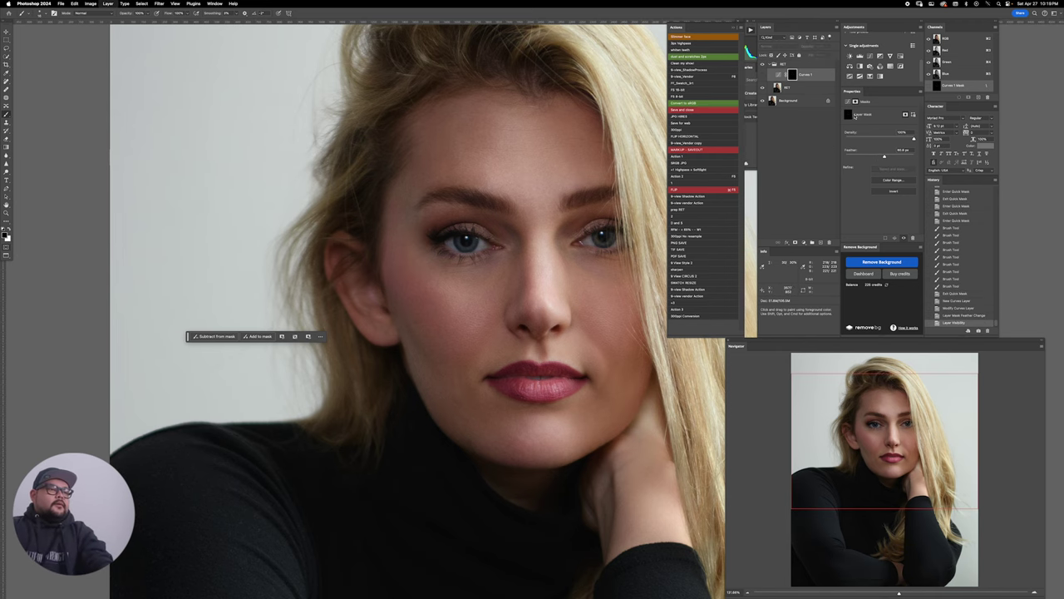
key(super+comma)
key(super+comma)
key(super+comma)
key(super+minus)
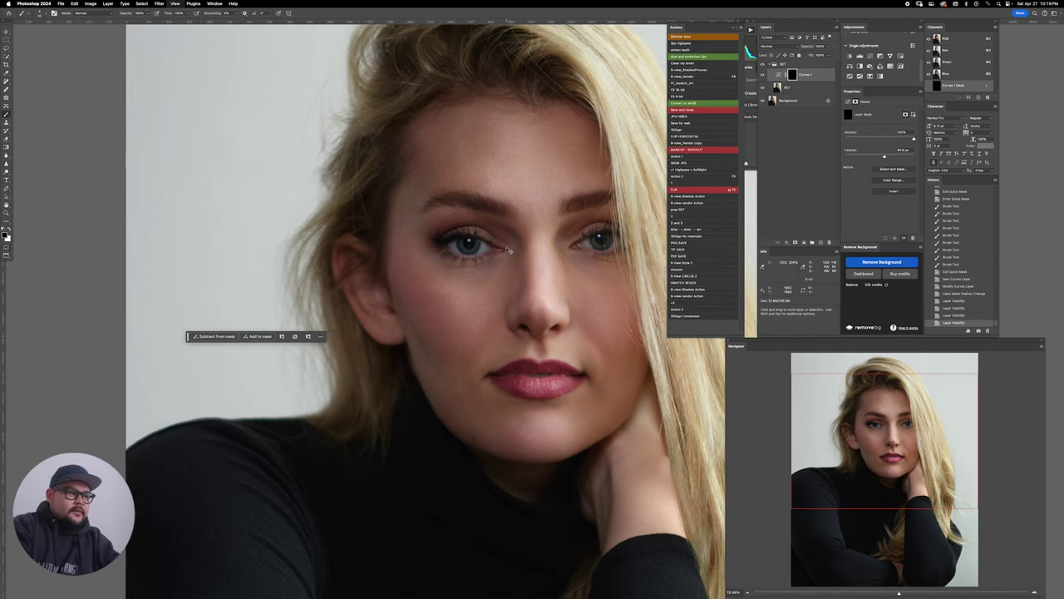
key(super+0)
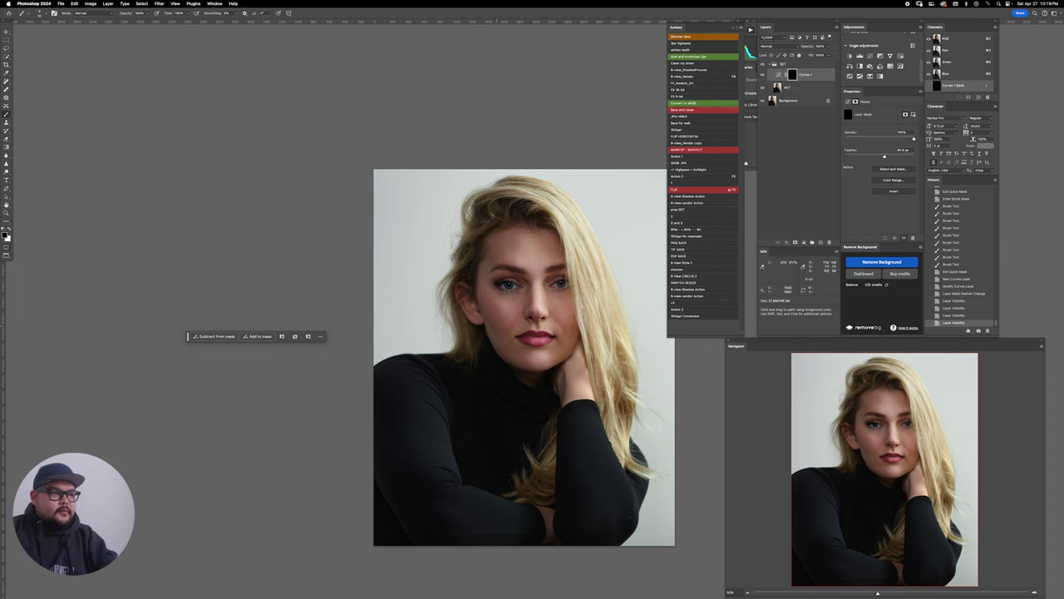
key(z)
drag(537, 332, 564, 329)
key(v)
key(super+comma)
key(super+comma)
key(super+comma)
key(super+comma)
key(super+comma)
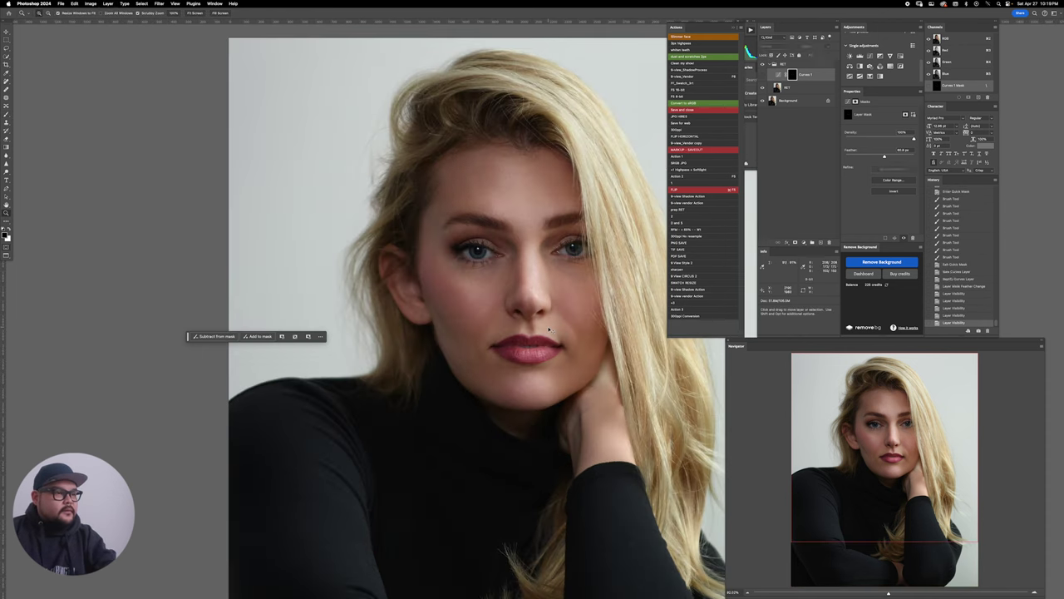
key(super+comma)
key(super+comma)
key(super+comma)
key(super+comma)
key(super+comma)
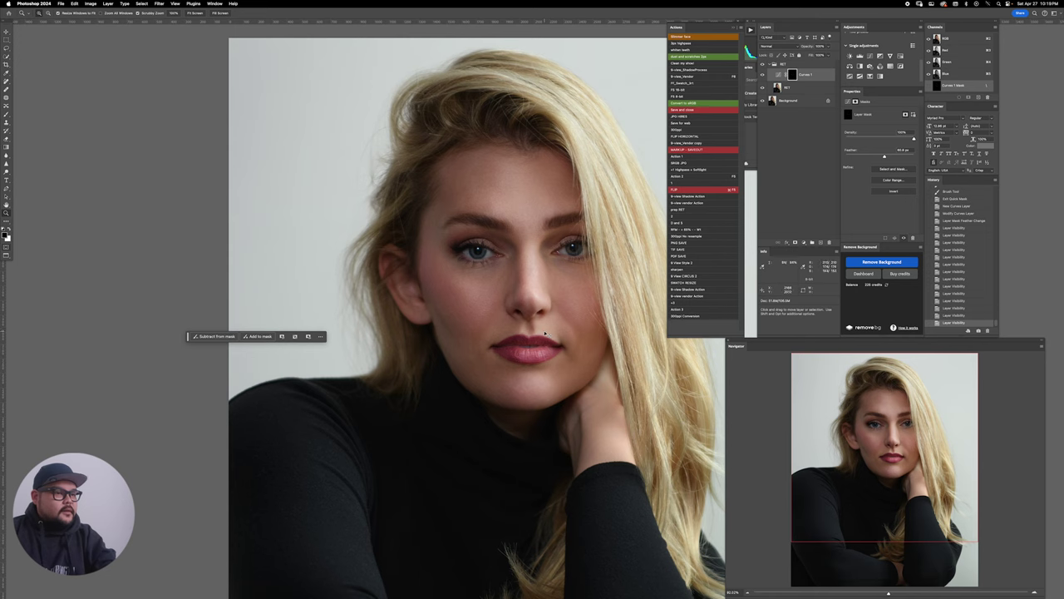
key(super+comma)
key(super+comma)
key(super+comma)
key(super+comma)
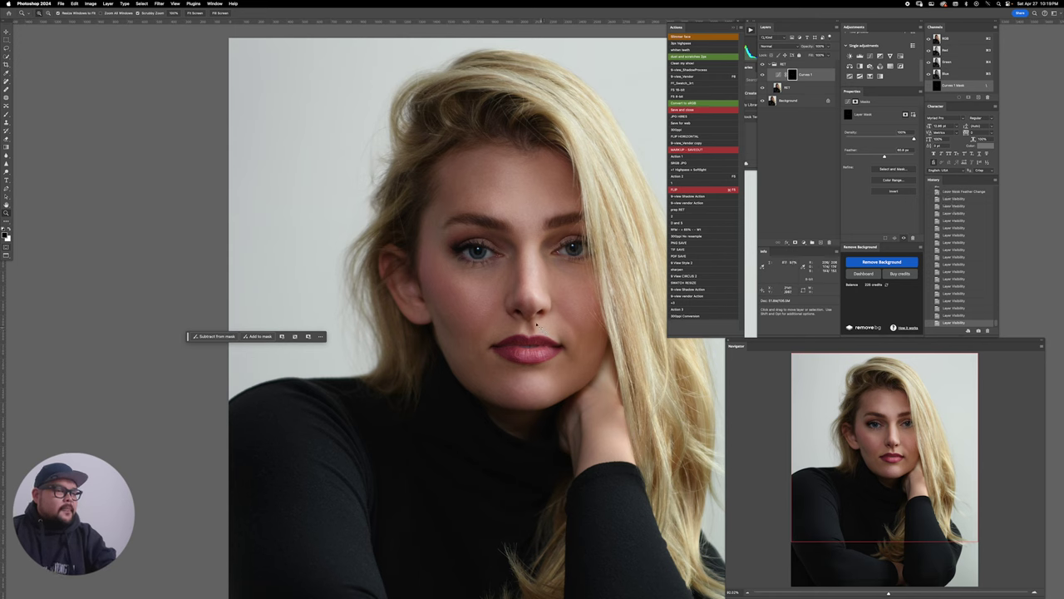
key(super+comma)
key(super+comma)
key(z)
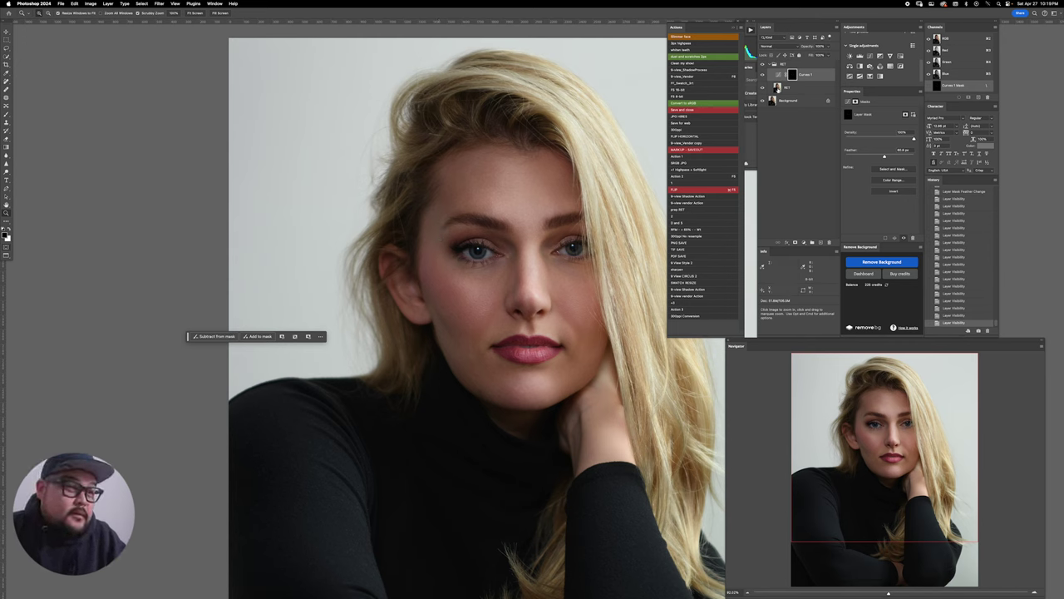
Step: Group the Curves 1 layer, give the group a white mask, and paint black over the forehead edge and brow to reduce the darkening
key(super+g)
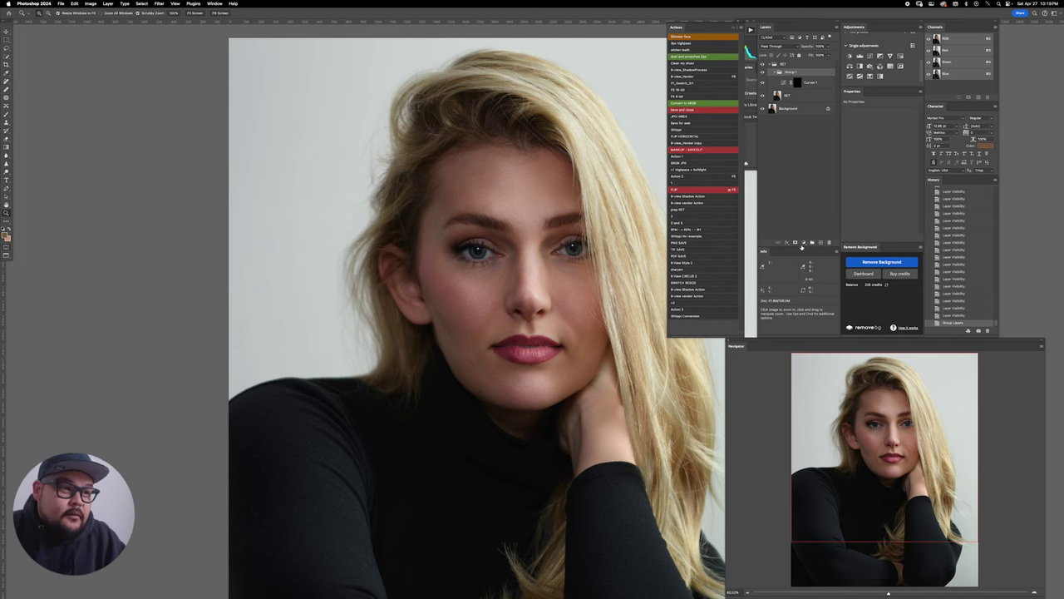
click(795, 242)
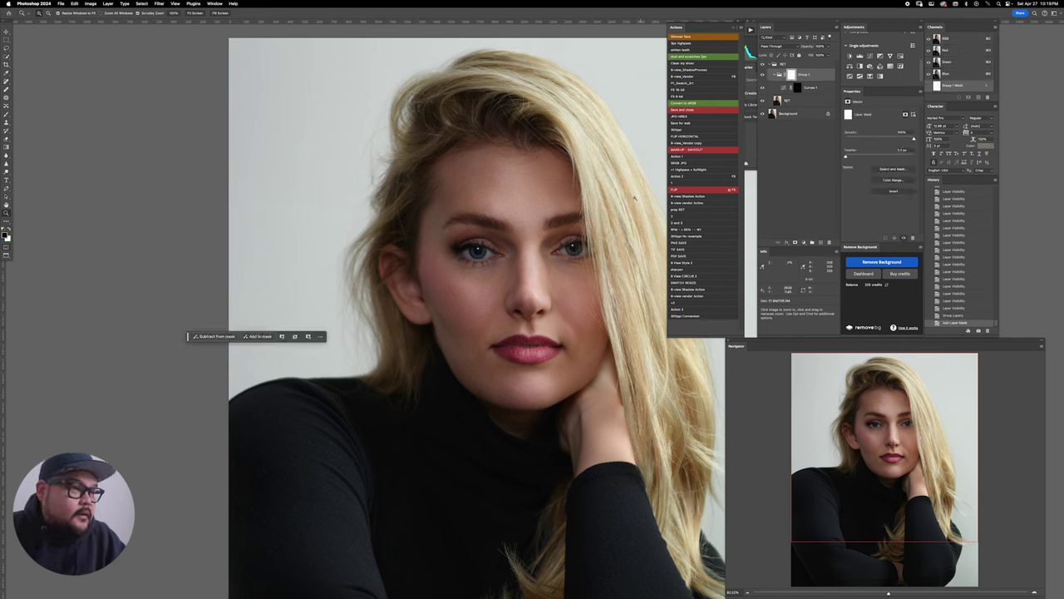
key(b)
drag(570, 196, 575, 188)
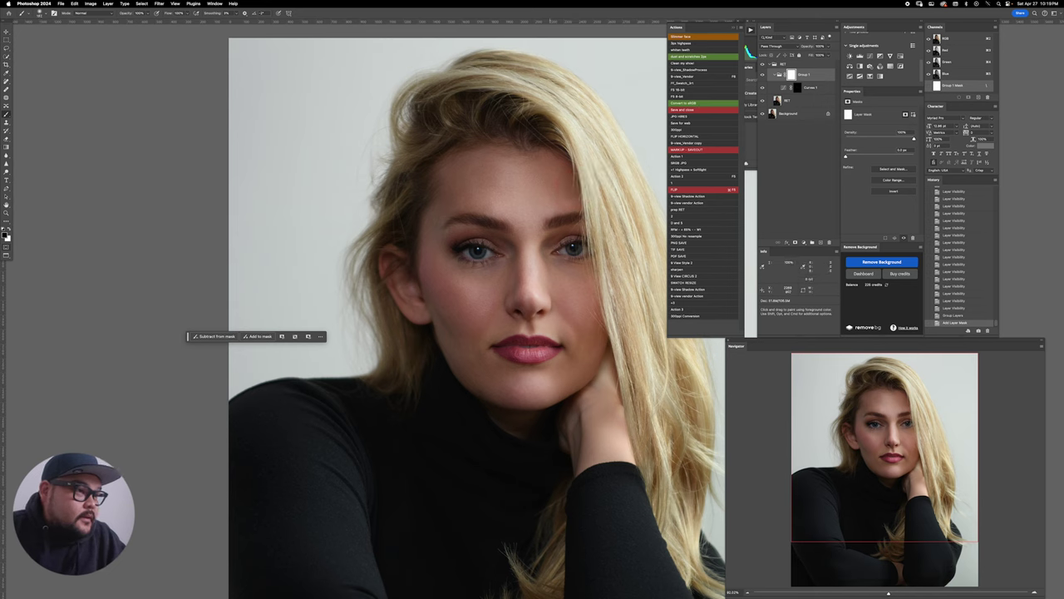
drag(554, 198, 550, 195)
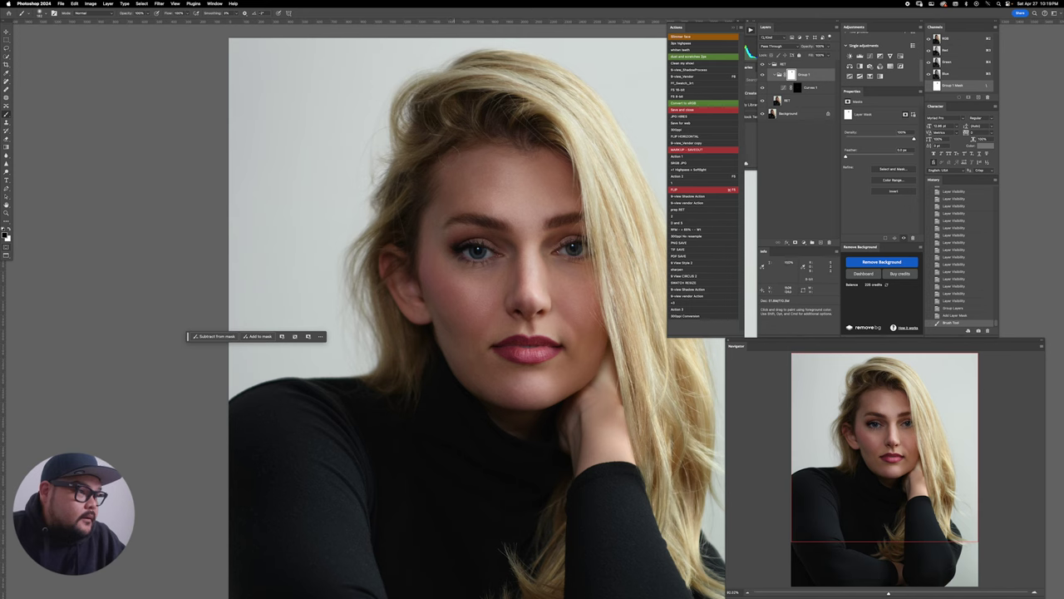
drag(454, 225, 441, 221)
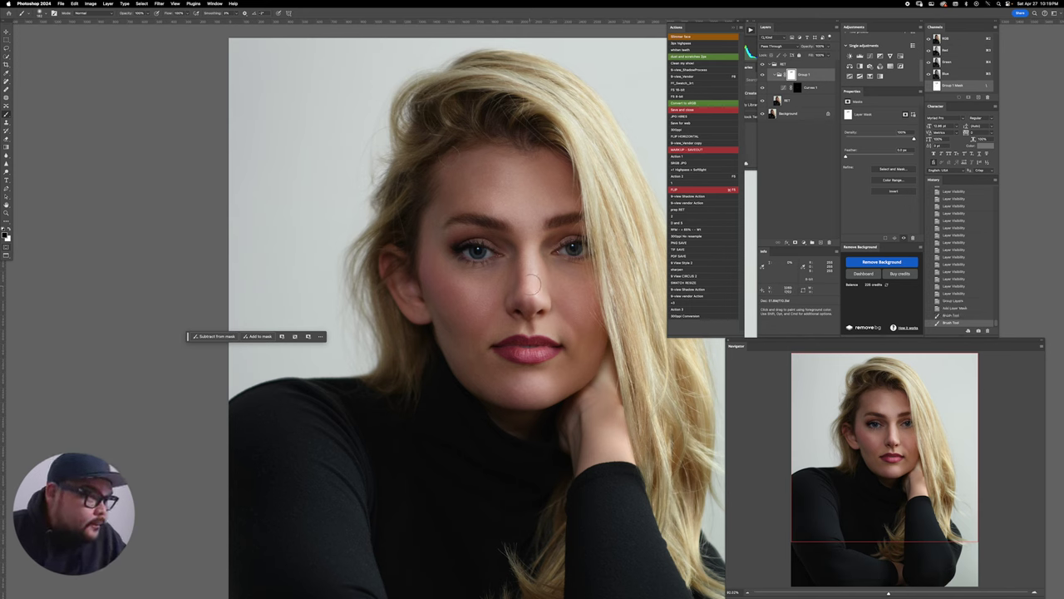
Step: Paint black on the group mask over the nose bridge, the area between the eyes, the upper forehead and the neck
drag(537, 269, 525, 270)
drag(528, 243, 518, 242)
drag(535, 285, 527, 283)
drag(525, 196, 541, 199)
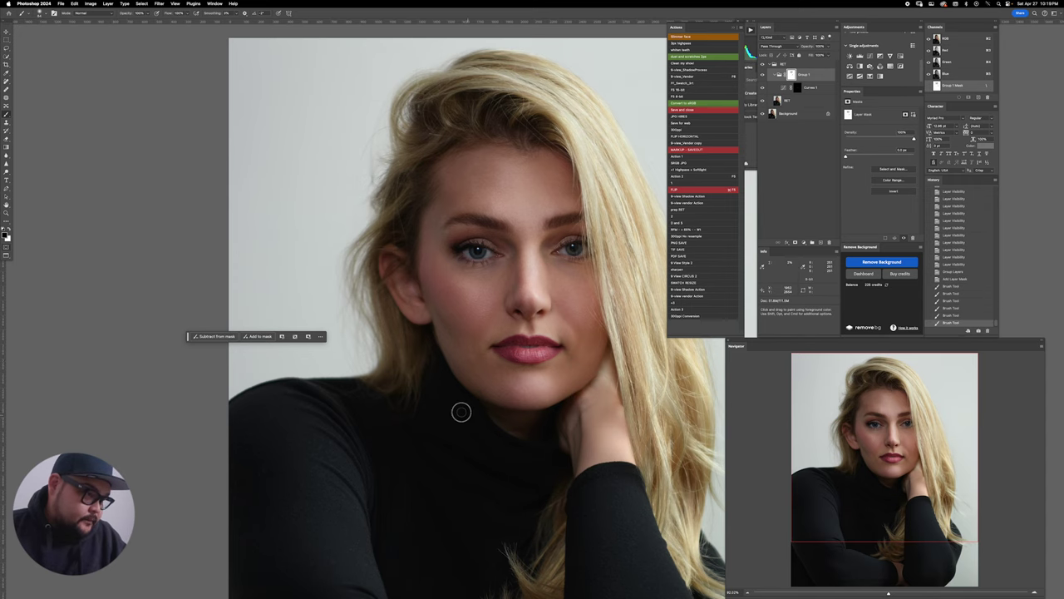
click(499, 416)
Step: Compare the portrait closer up with the contouring group switched off and on
key(z)
drag(586, 404, 572, 359)
drag(566, 327, 540, 299)
key(v)
key(super+comma)
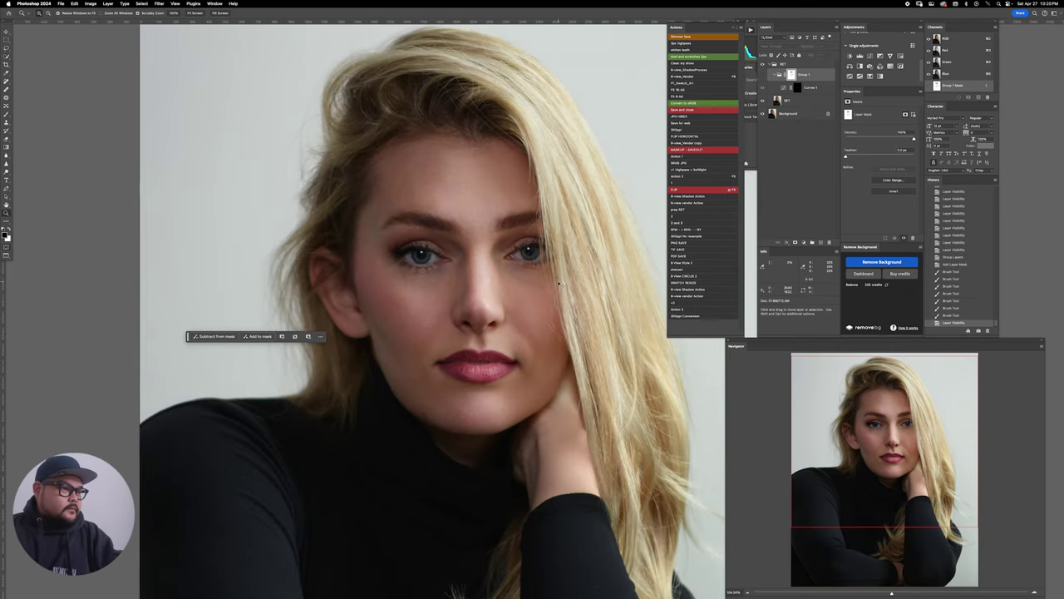
key(super+comma)
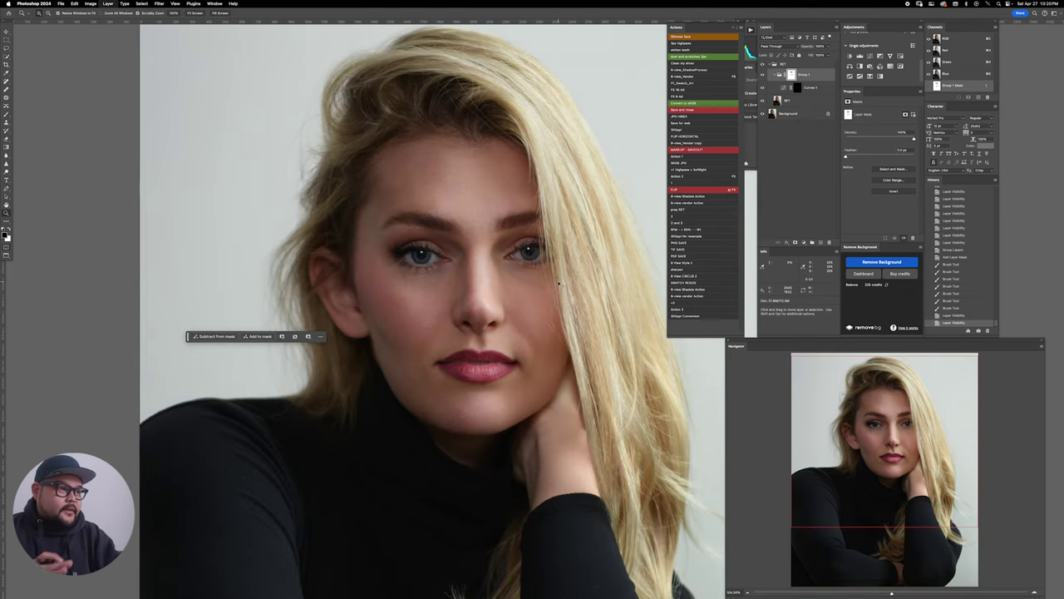
key(super+comma)
key(super+comma)
key(super+comma)
key(super+comma)
key(z)
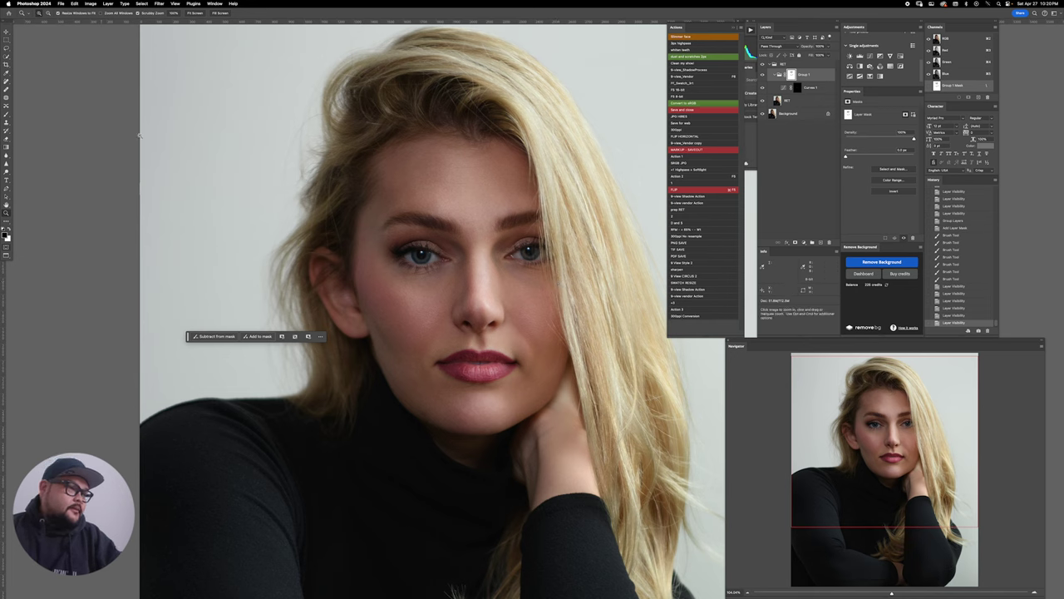
Step: Paint black on the group mask along the temple, the forehead beside the hair and the brow under the hair
right_click(401, 176)
click(417, 159)
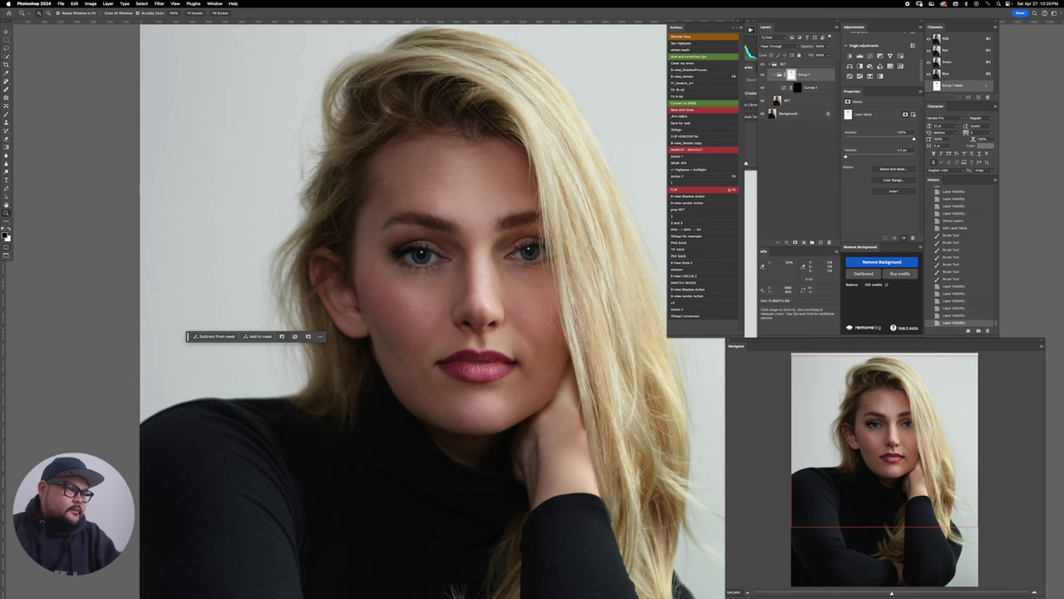
key(b)
mouse_move(401, 175)
mouse_down()
mouse_move(420, 171)
mouse_move(390, 221)
mouse_up()
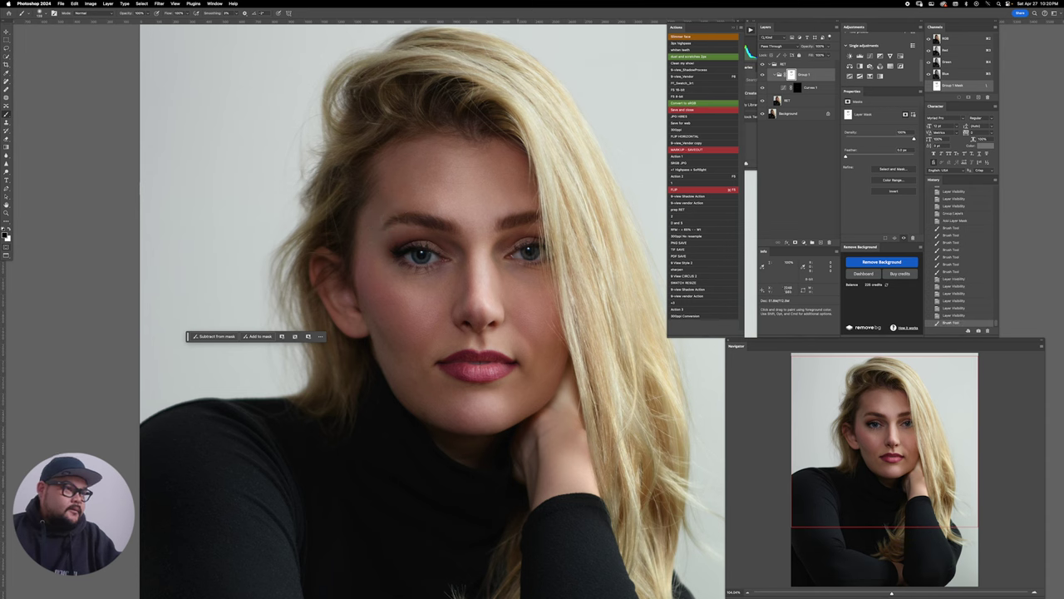
drag(524, 158, 518, 172)
drag(513, 218, 526, 221)
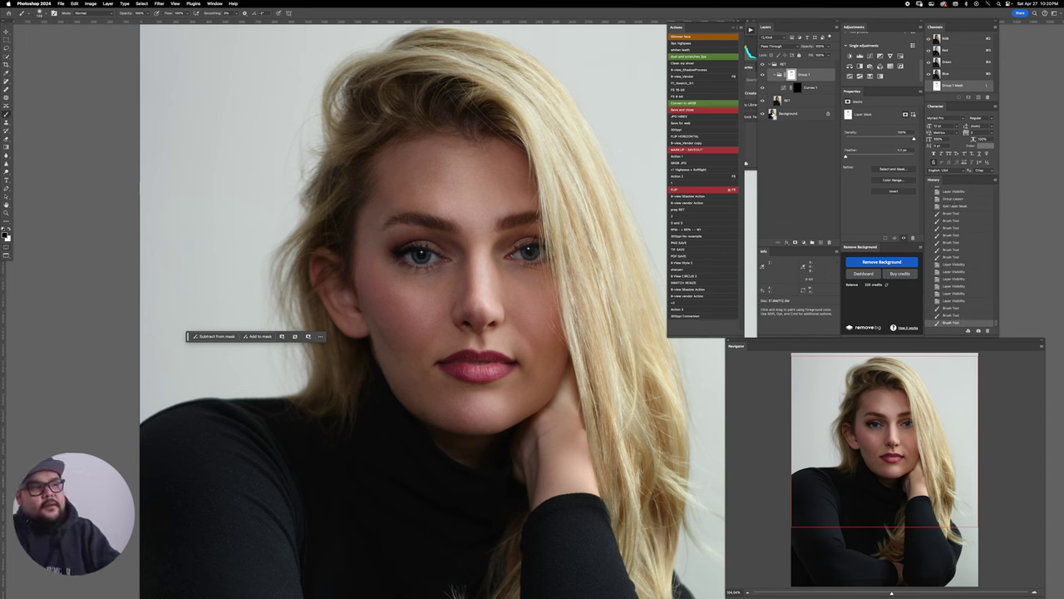
Step: Stamp the visible layers into a new layer, delete the contouring group, and merge the stamped layer down into the RET layer
key(super+alt+shift+e)
drag(822, 89, 829, 242)
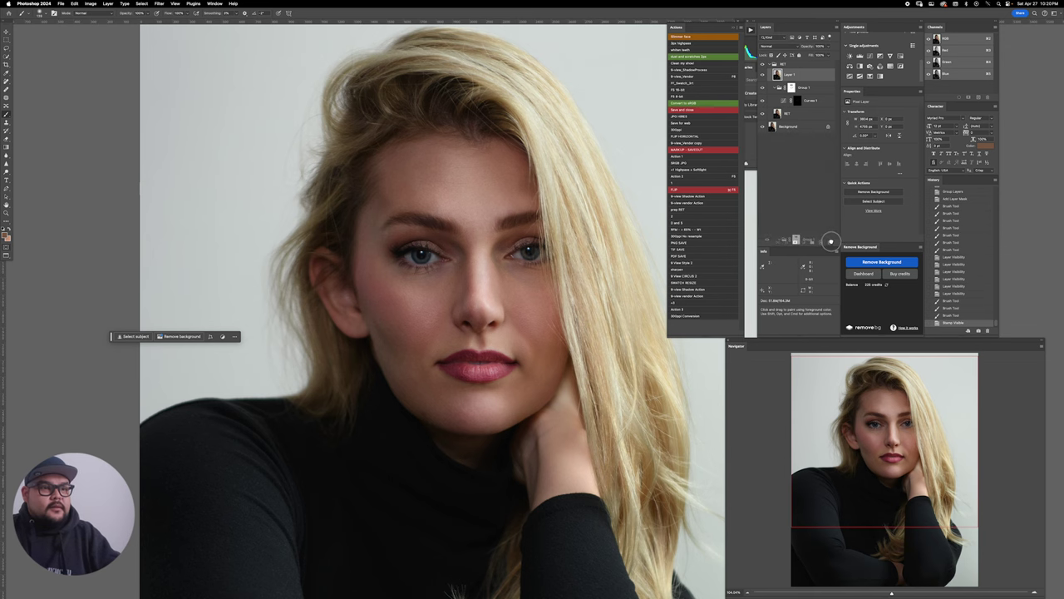
key(super+e)
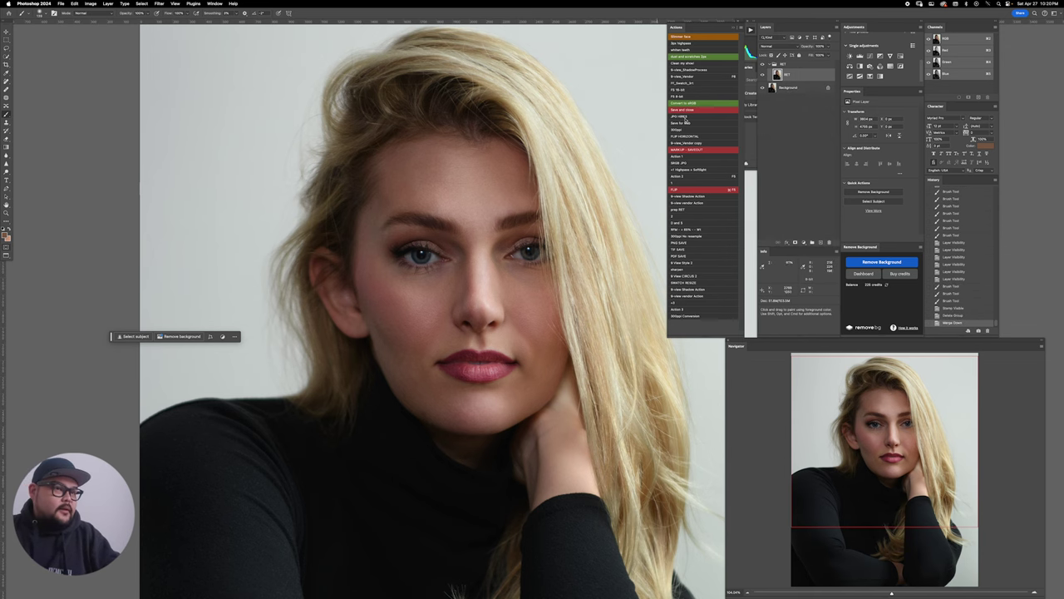
Step: Compare the portrait with the RET layer off and on, and examine the retouched face at several magnifications
click(762, 74)
click(762, 75)
key(z)
click(480, 322)
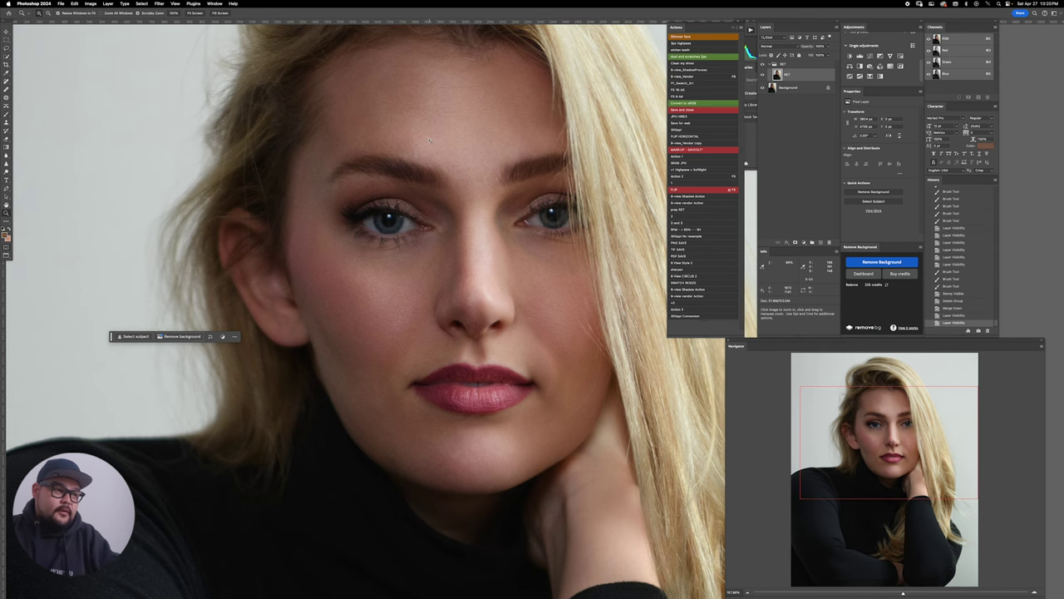
drag(492, 249, 453, 252)
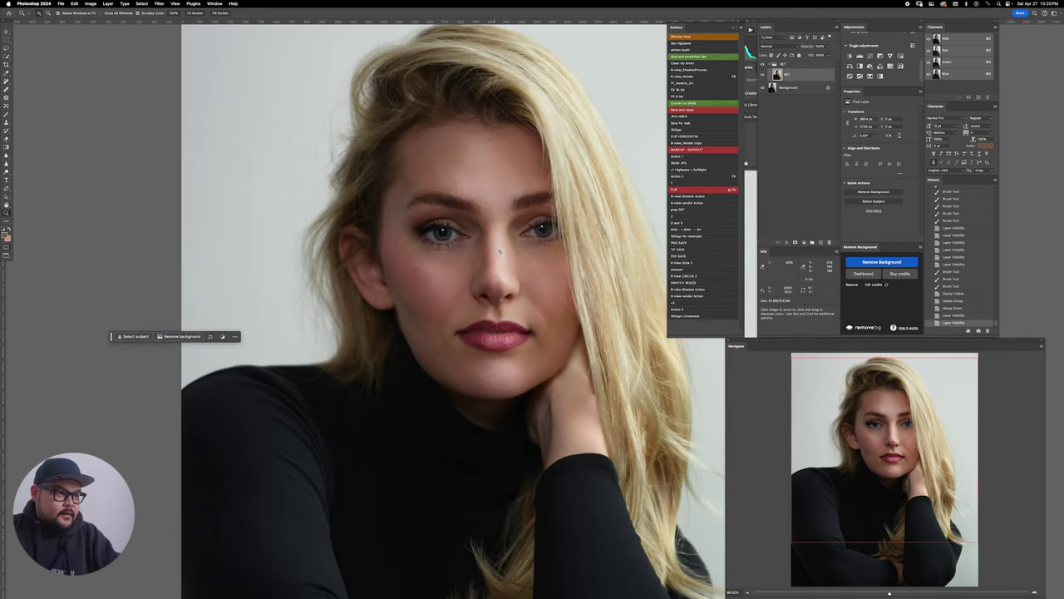
drag(592, 281, 510, 282)
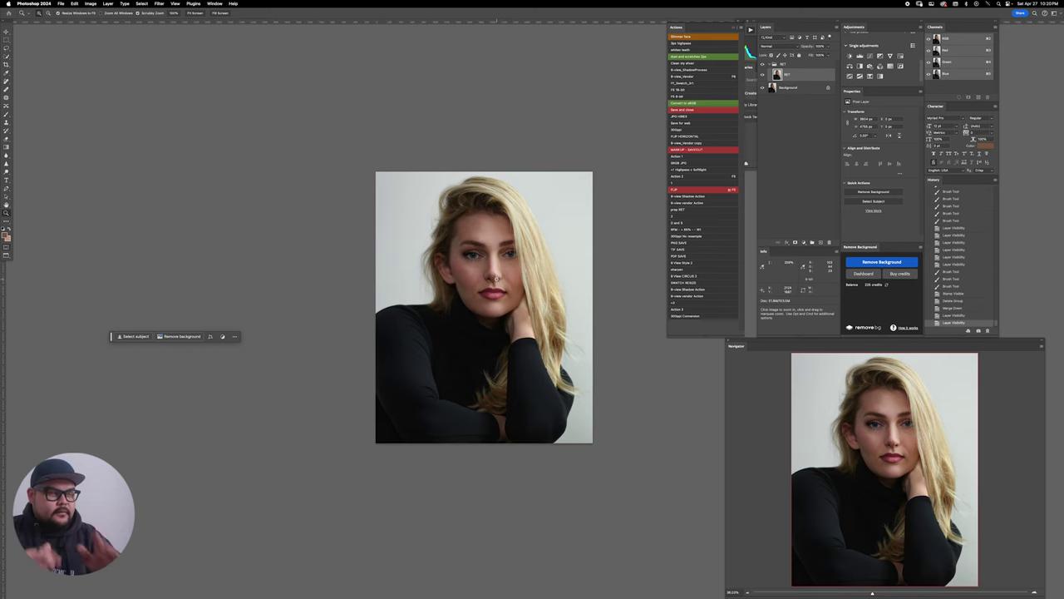
drag(495, 277, 471, 288)
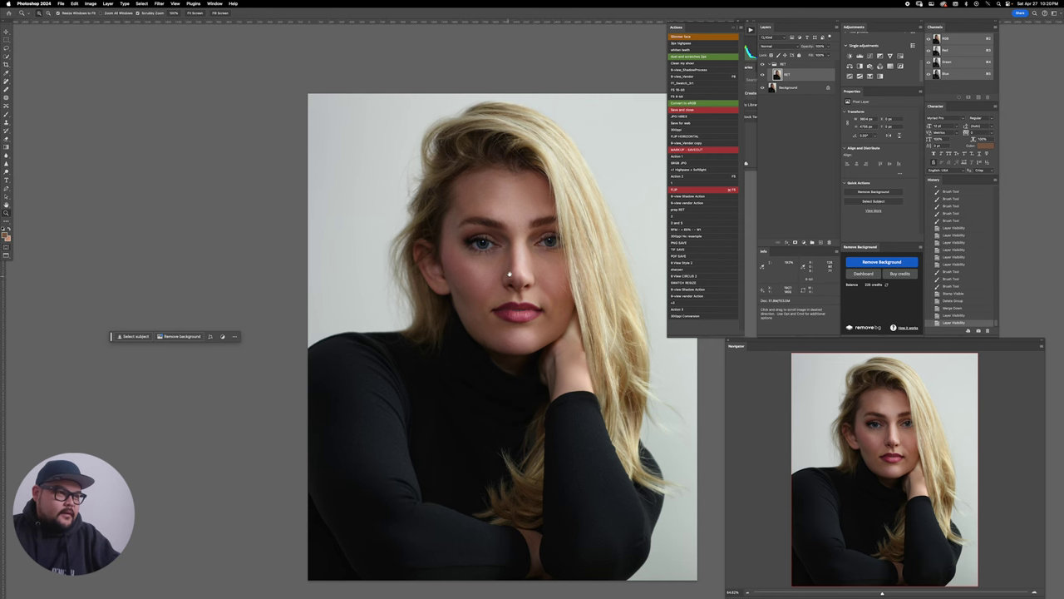
drag(515, 279, 483, 271)
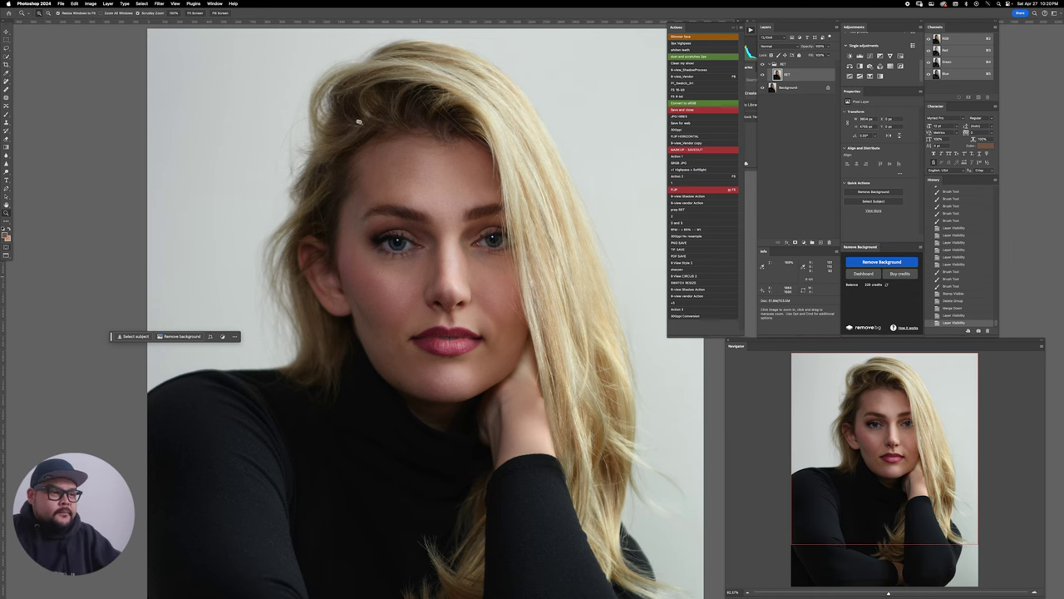
drag(460, 264, 493, 274)
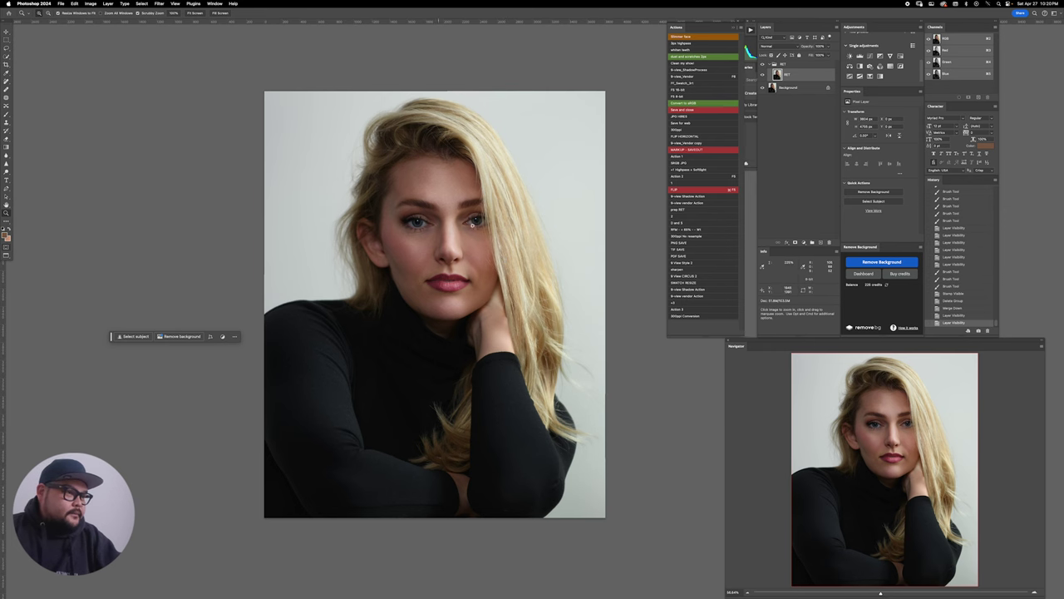
drag(458, 223, 499, 236)
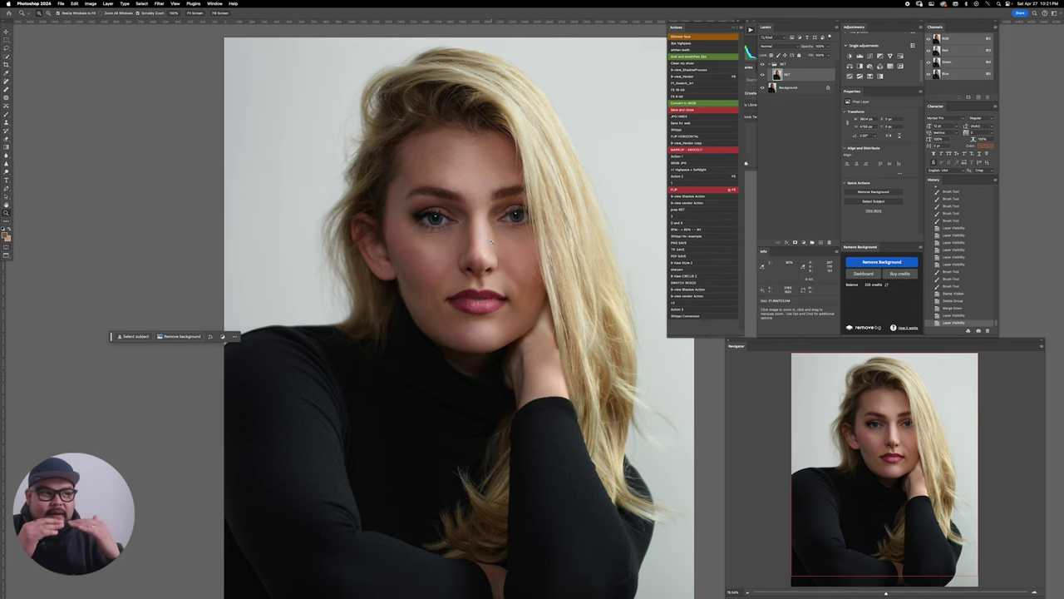
click(480, 218)
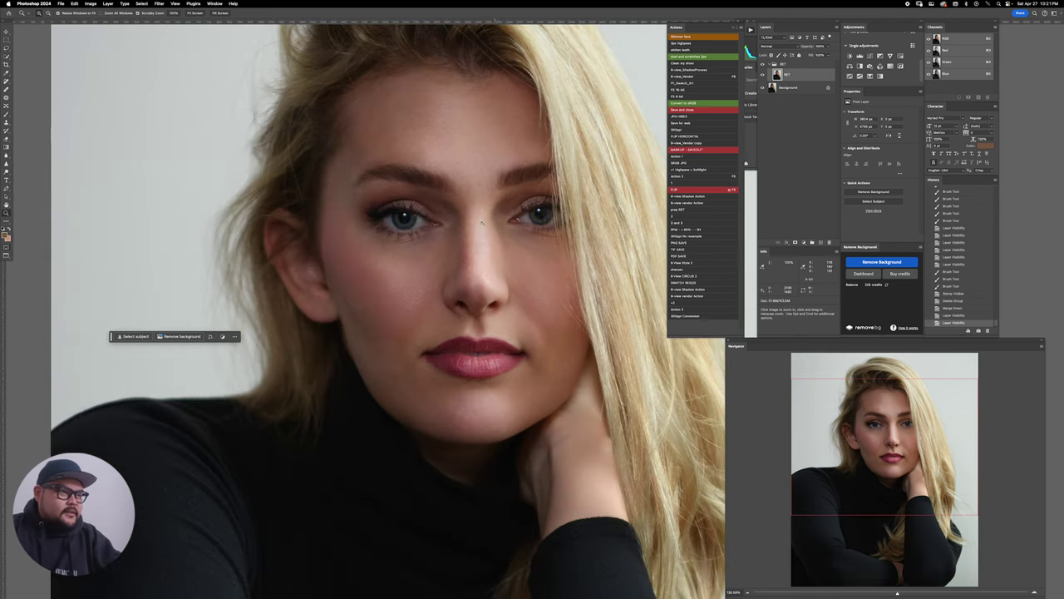
Step: Paint over the whole face with a large brush in Quick Mask mode, and convert the painted area into a selection
mouse_move(502, 228)
mouse_down()
mouse_move(491, 228)
mouse_move(532, 261)
mouse_move(526, 235)
mouse_move(469, 251)
mouse_move(431, 241)
mouse_move(565, 274)
mouse_move(614, 271)
mouse_up()
key(b)
mouse_move(471, 236)
mouse_down()
mouse_move(444, 236)
mouse_move(447, 225)
mouse_up()
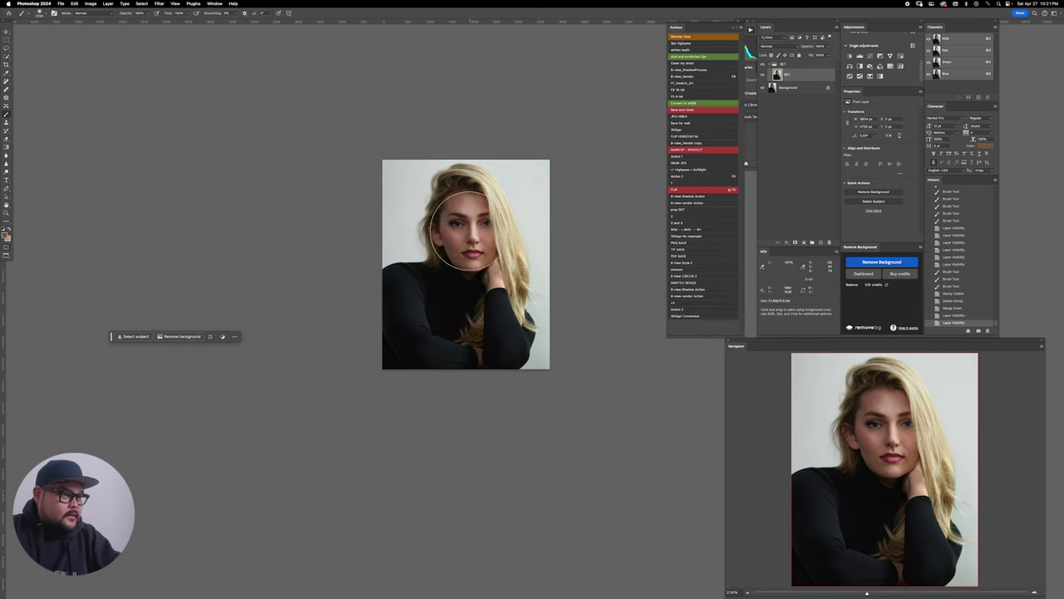
key(q)
drag(463, 232, 459, 272)
key(q)
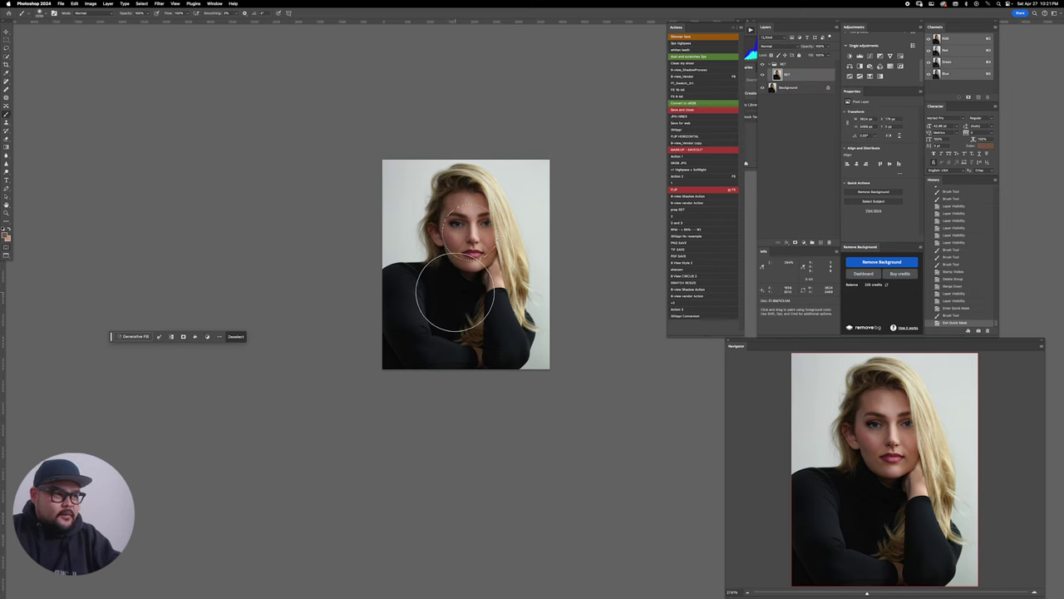
Step: Feather the face selection by 40 pixels
key(shift+F6)
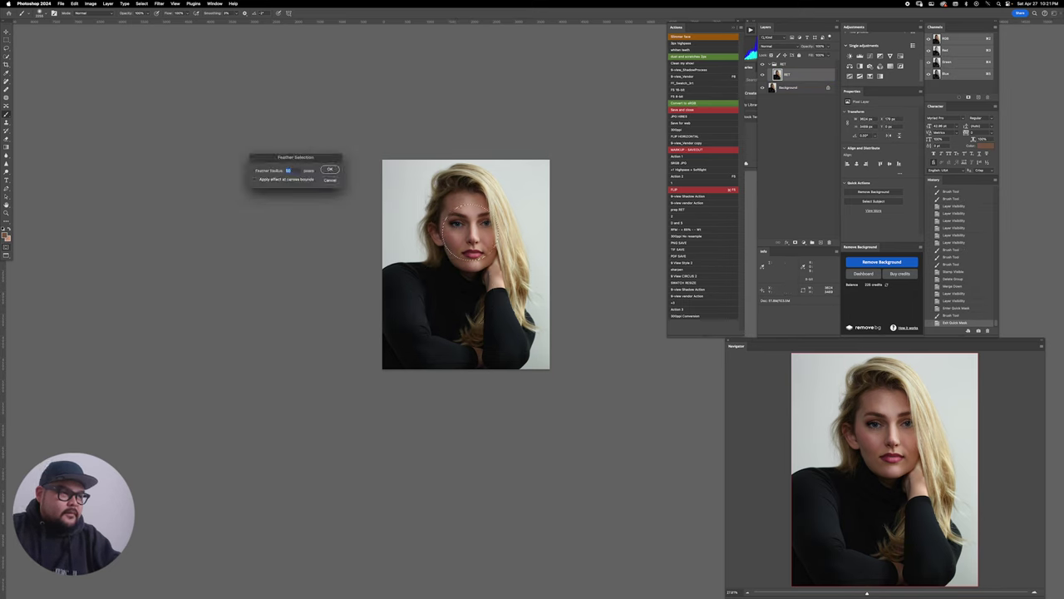
text(40)
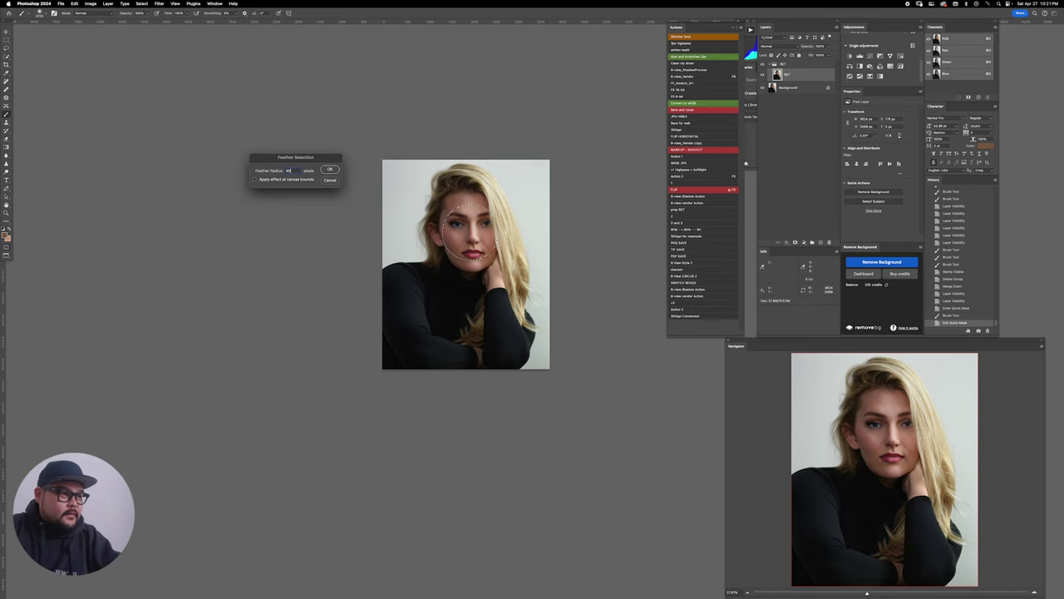
key(Return)
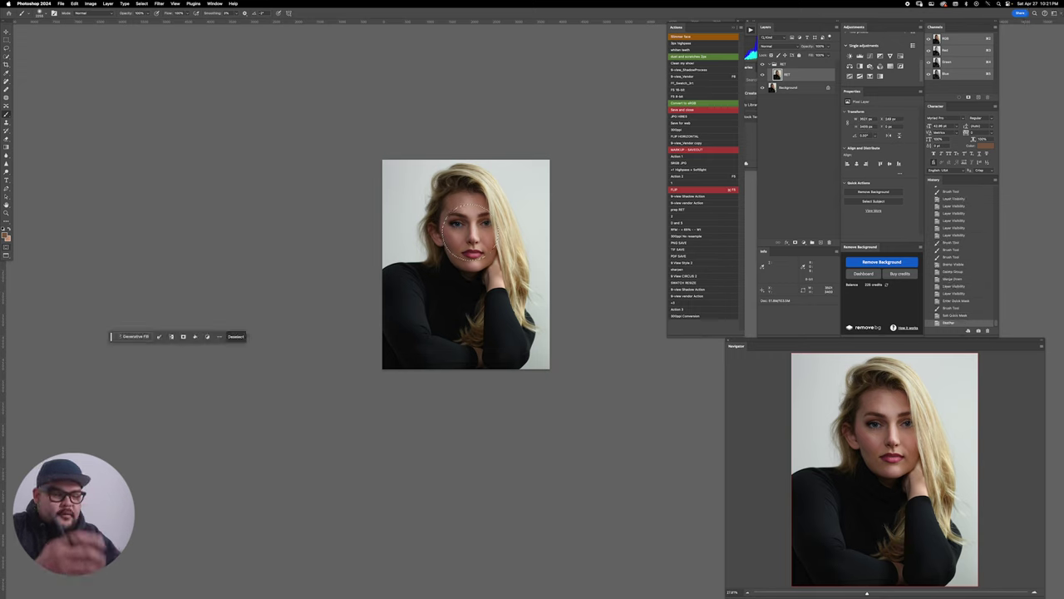
Step: Invert the face selection, add a Curves adjustment from it, and pull the highlights slightly down to darken the area around the face
key(shift+super+i)
key(b)
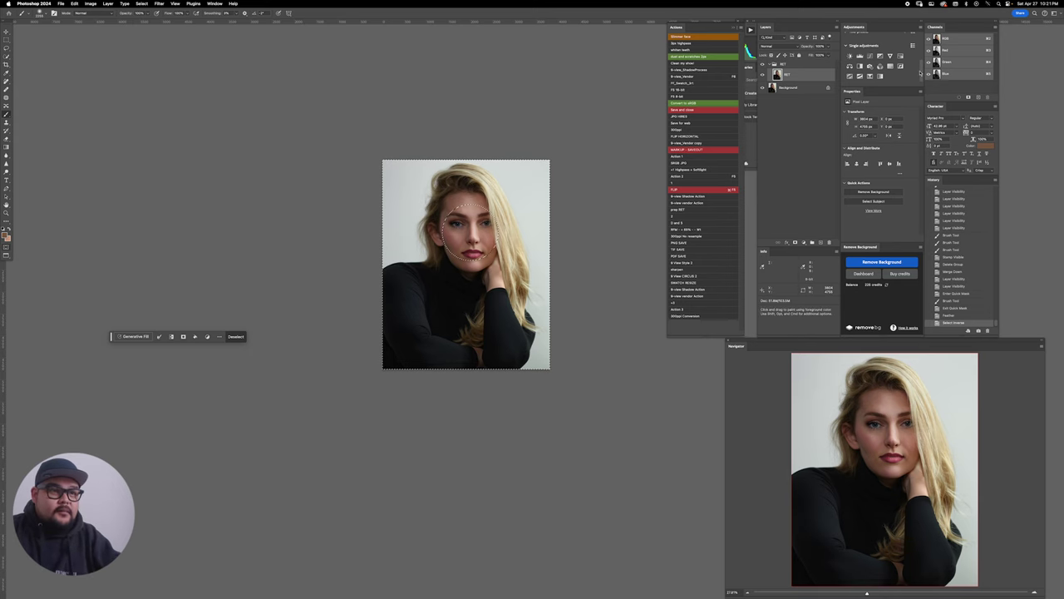
click(870, 57)
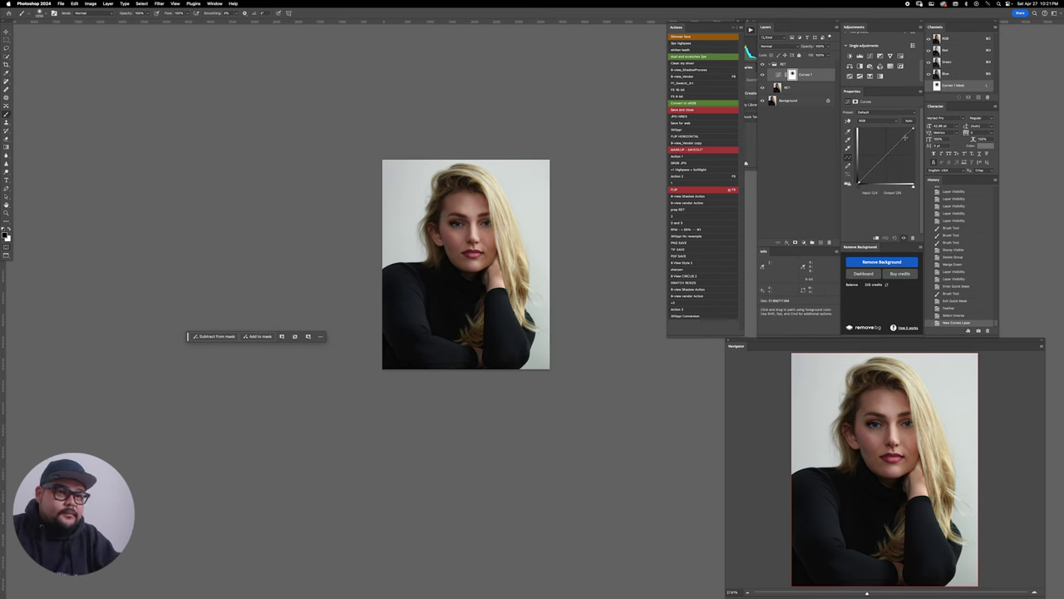
drag(900, 137, 901, 142)
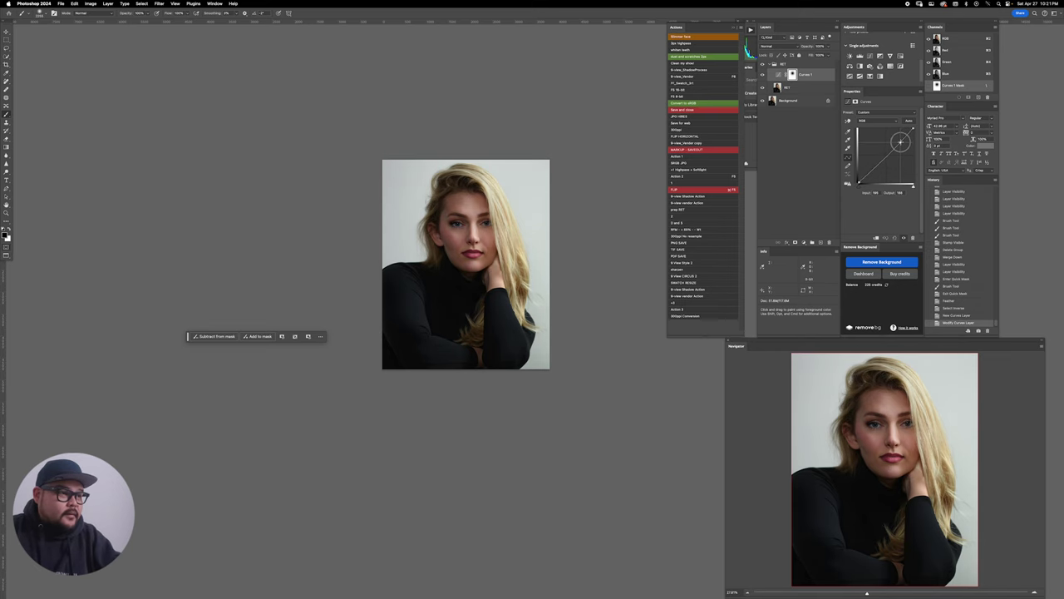
Step: Compare the portrait with the new Curves 1 vignette layer off and on, first close up and again with the whole image in view
key(z)
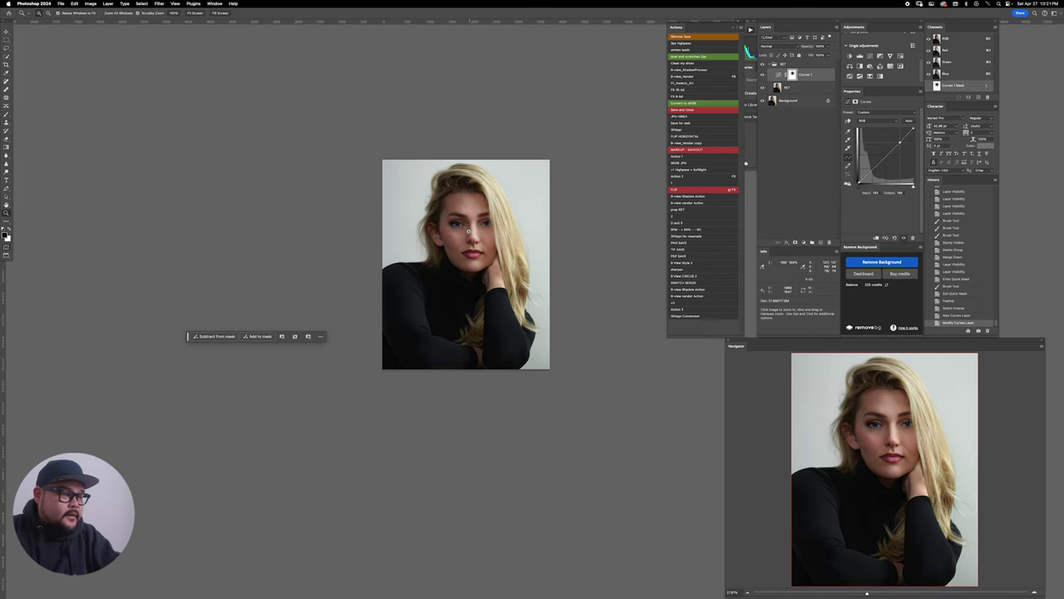
drag(468, 230, 502, 233)
key(super+comma)
key(super+comma)
key(super+comma)
key(super+comma)
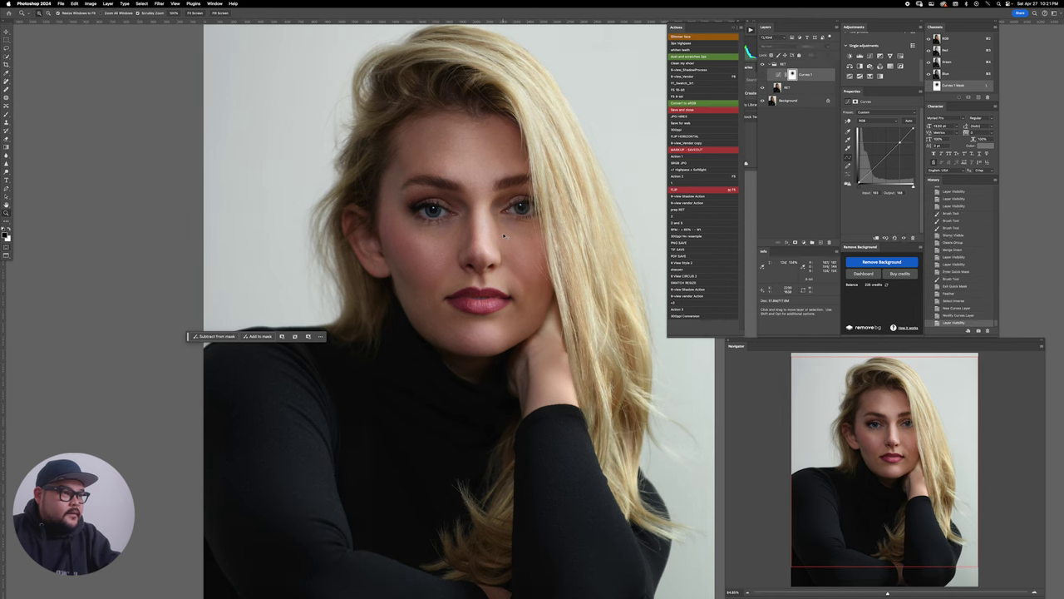
key(super+comma)
key(super+comma)
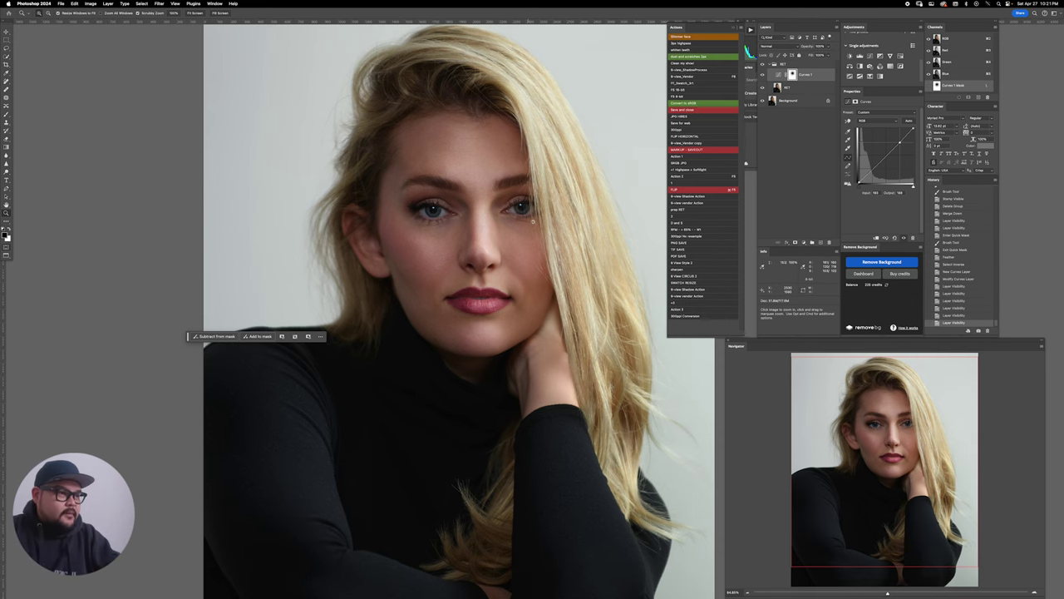
mouse_move(533, 221)
mouse_down()
mouse_move(509, 221)
mouse_move(520, 210)
mouse_up()
key(super+comma)
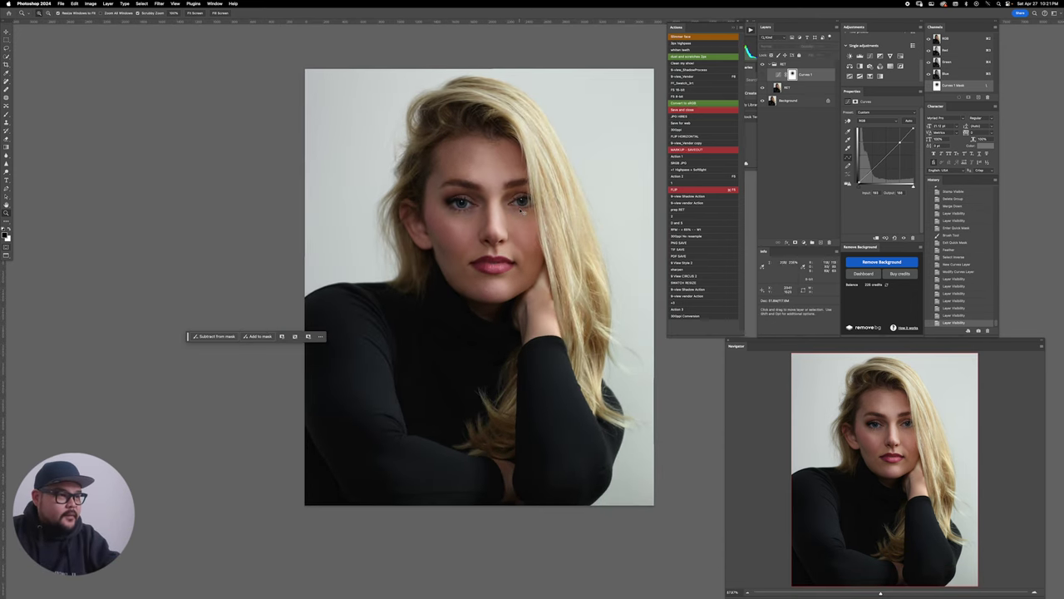
key(super+comma)
key(super+comma)
key(super+comma)
key(super+comma)
key(super+comma)
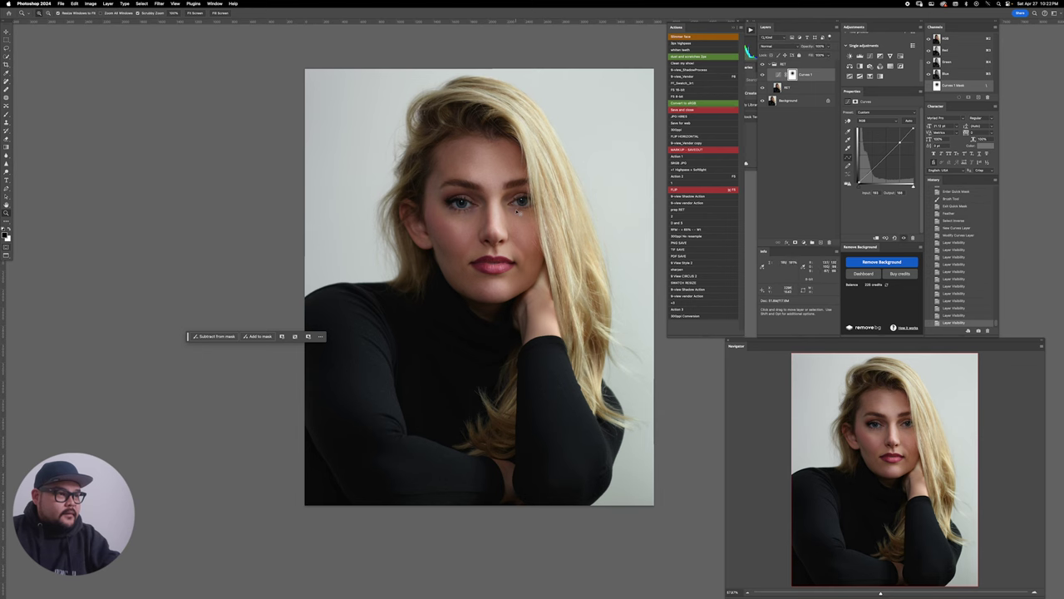
Step: Merge the Curves 1 vignette layer down into the RET layer
key(super+e)
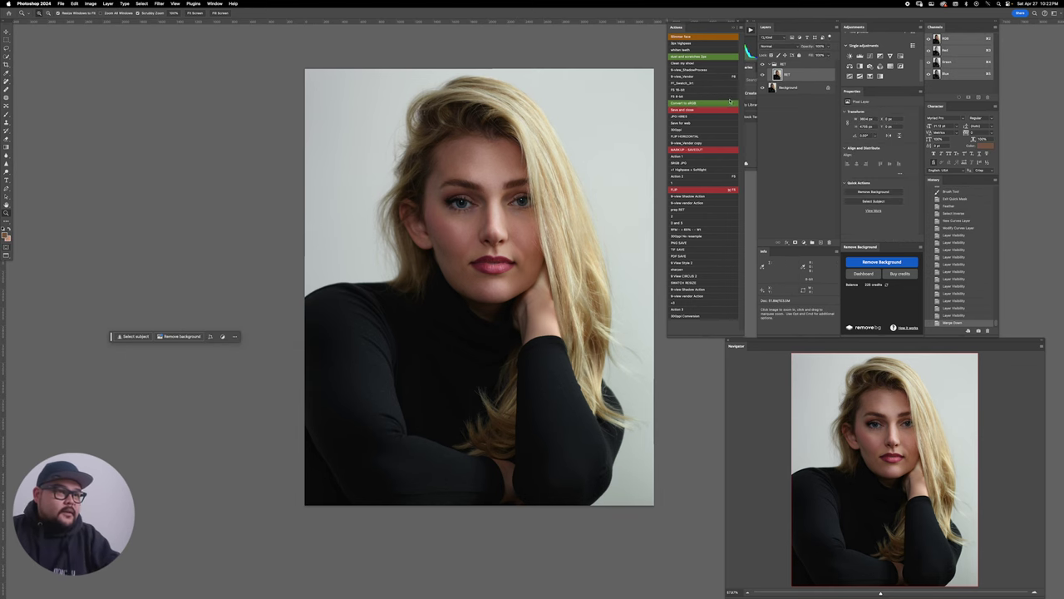
scroll(453, 210, up, 4)
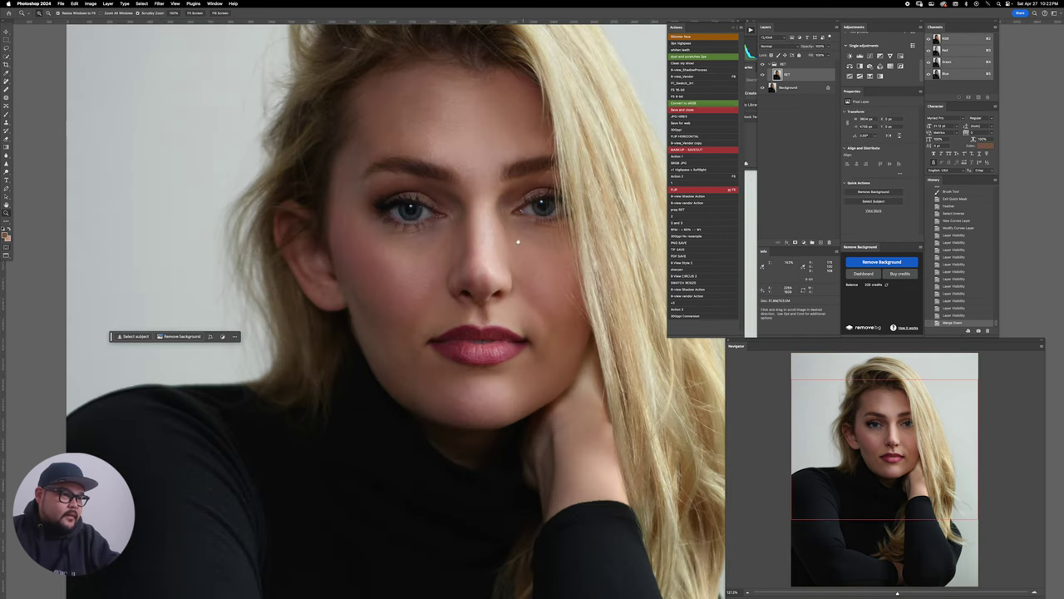
scroll(491, 223, down, 4)
scroll(503, 224, up, 5)
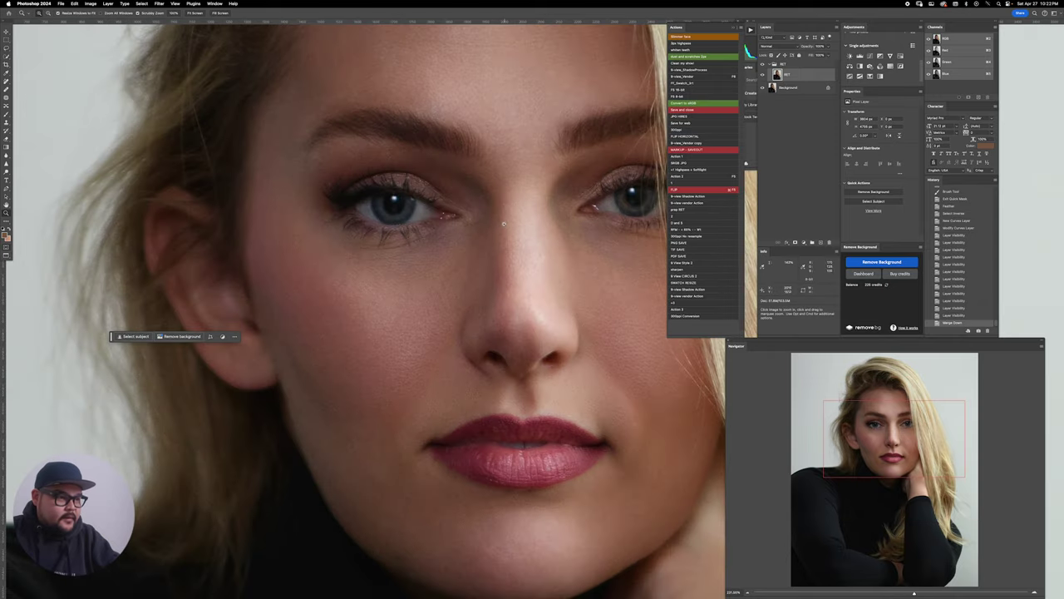
Step: Paint over both eyes with a small brush in Quick Mask mode, and convert the painted areas into a selection
key(b)
key(q)
drag(458, 221, 275, 226)
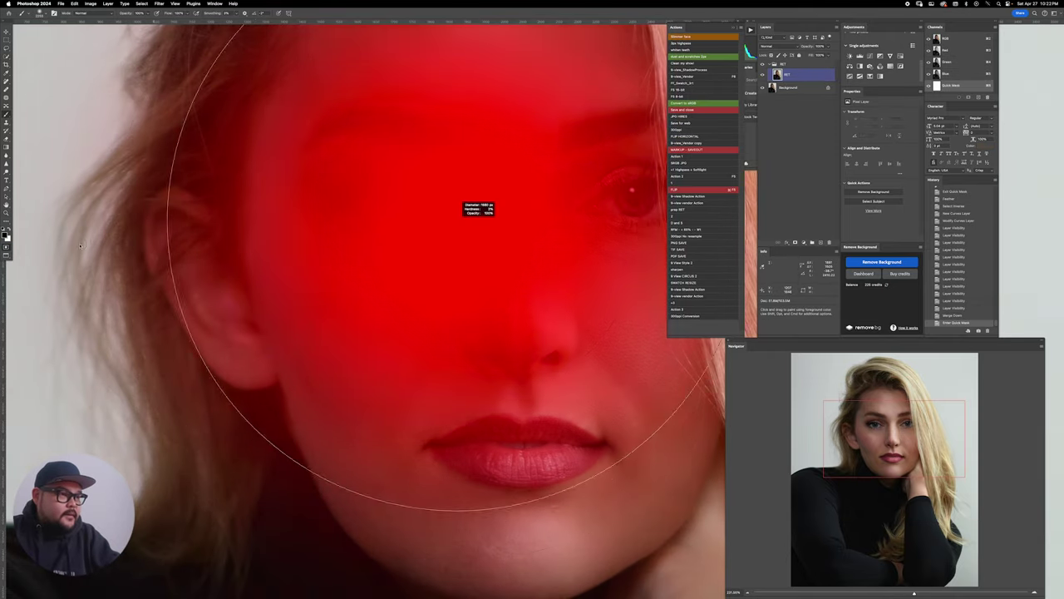
drag(491, 227, 59, 241)
drag(391, 236, 397, 237)
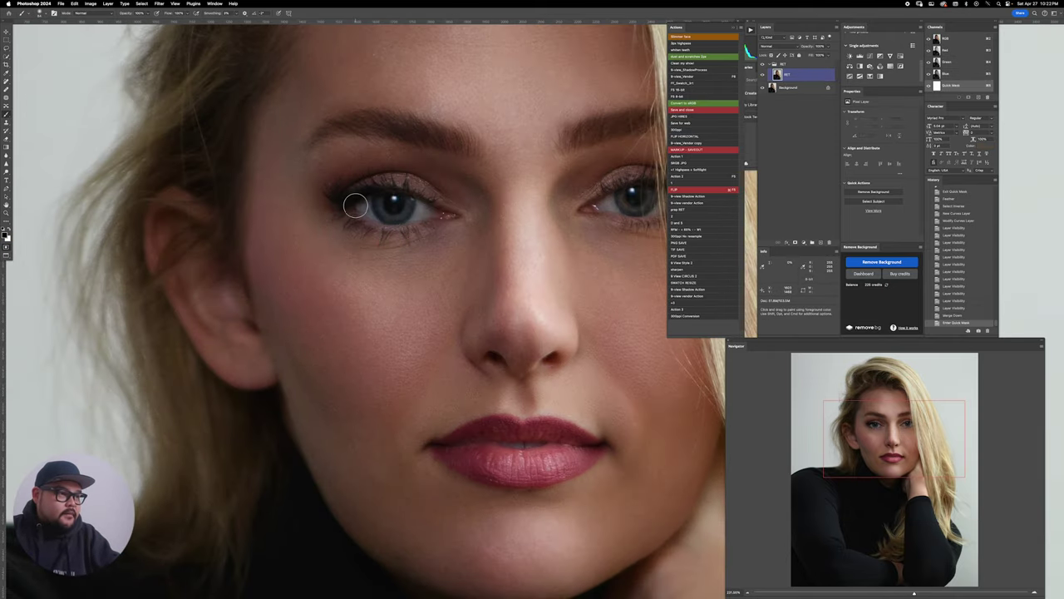
drag(349, 204, 456, 213)
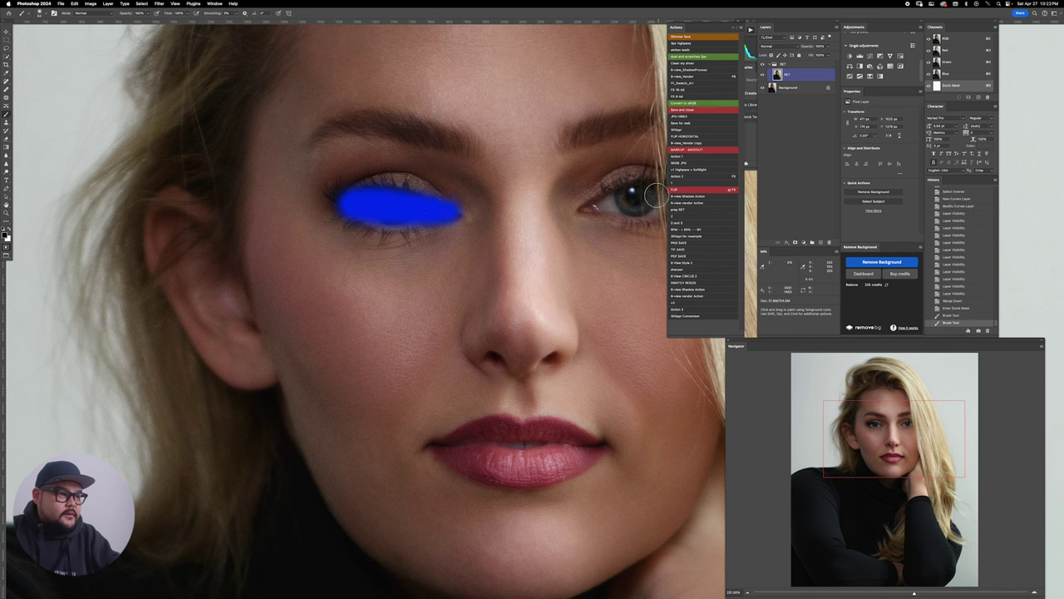
mouse_move(595, 200)
mouse_down()
mouse_move(649, 191)
mouse_move(606, 203)
mouse_move(665, 208)
mouse_up()
key(q)
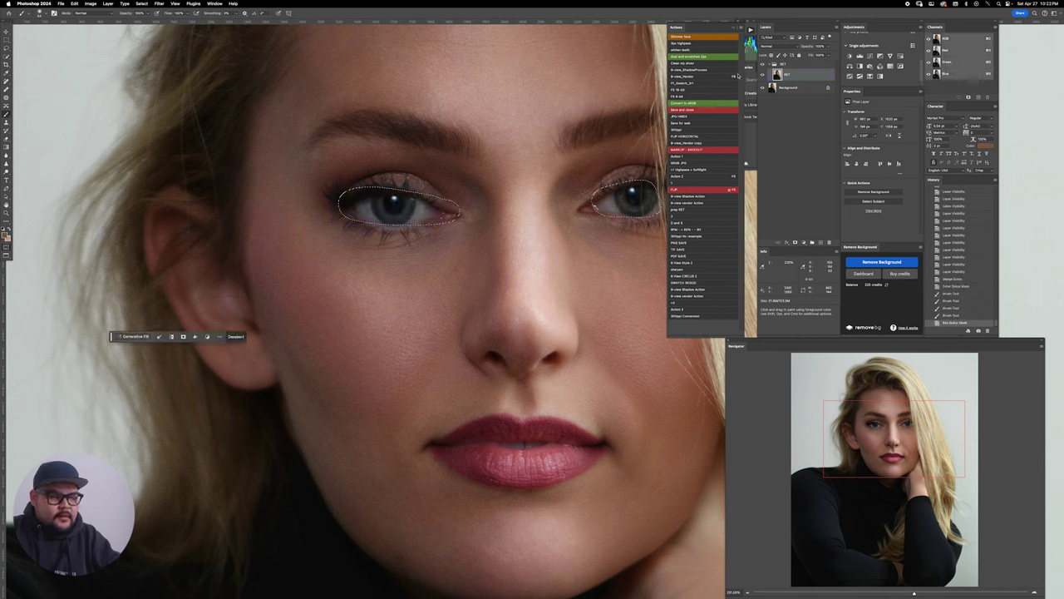
Step: Add a Curves adjustment from the eye selection and raise the curve slightly to brighten the eyes
click(891, 68)
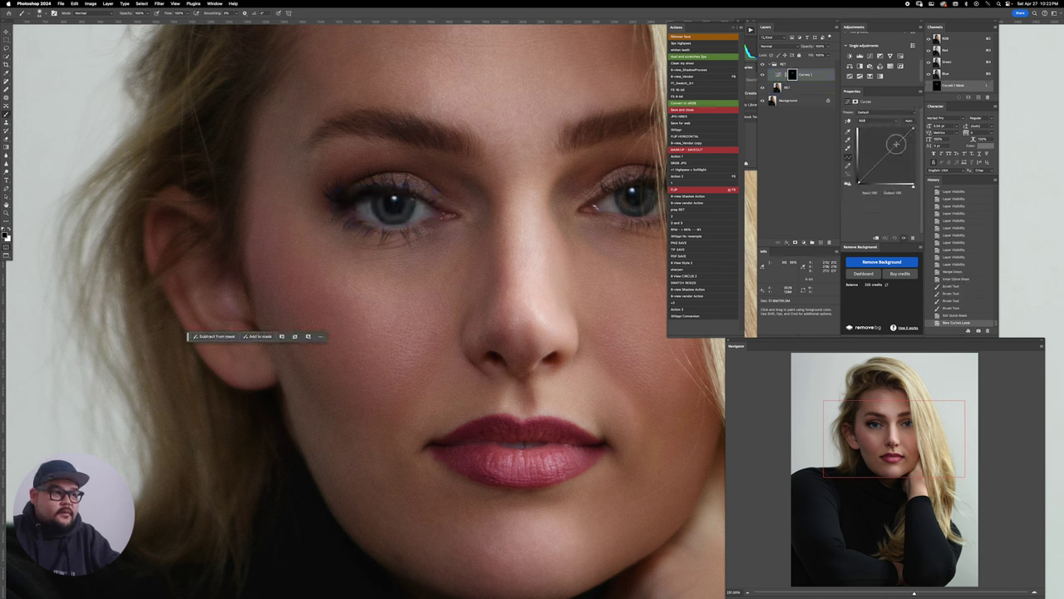
drag(895, 144, 891, 142)
key(z)
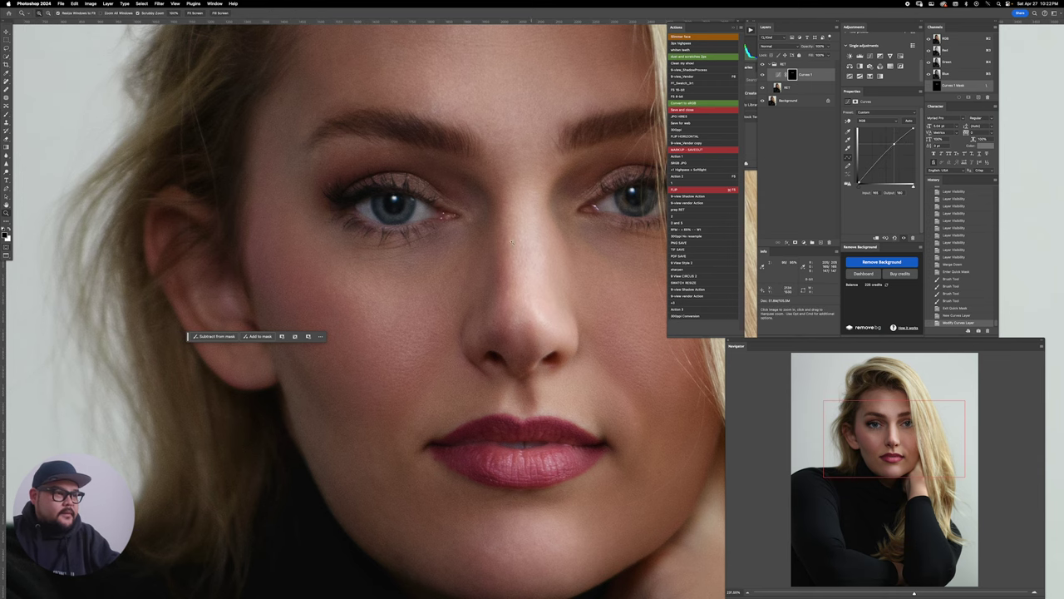
mouse_move(511, 245)
mouse_down()
mouse_move(424, 241)
mouse_move(525, 247)
mouse_move(532, 257)
mouse_up()
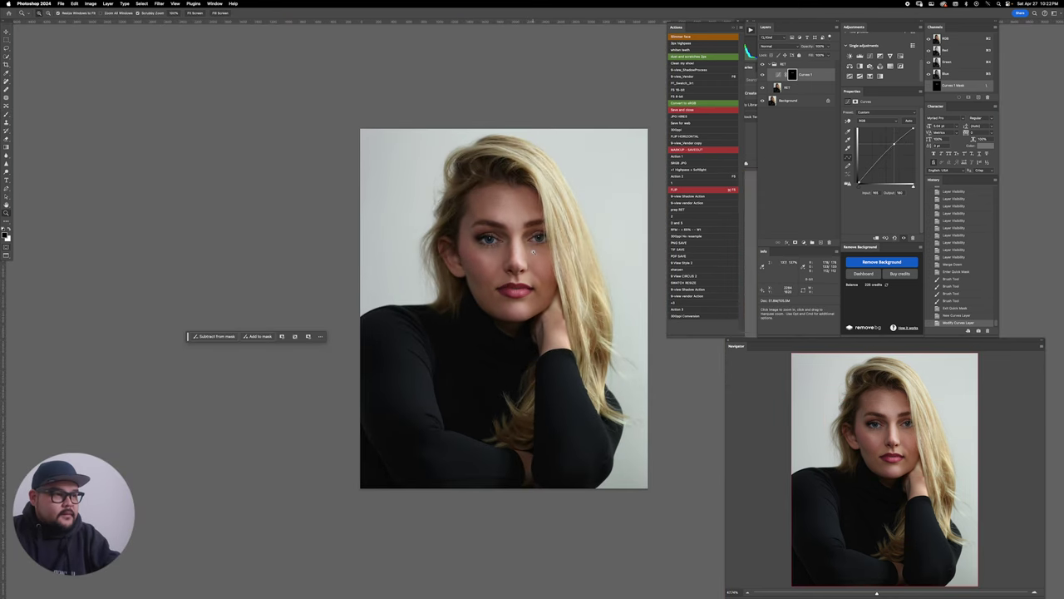
Step: Reduce the opacity of the eye-brightening Curves 1 layer while comparing the portrait with the layer off and on
key(super+comma)
key(super+comma)
key(super+comma)
key(super+comma)
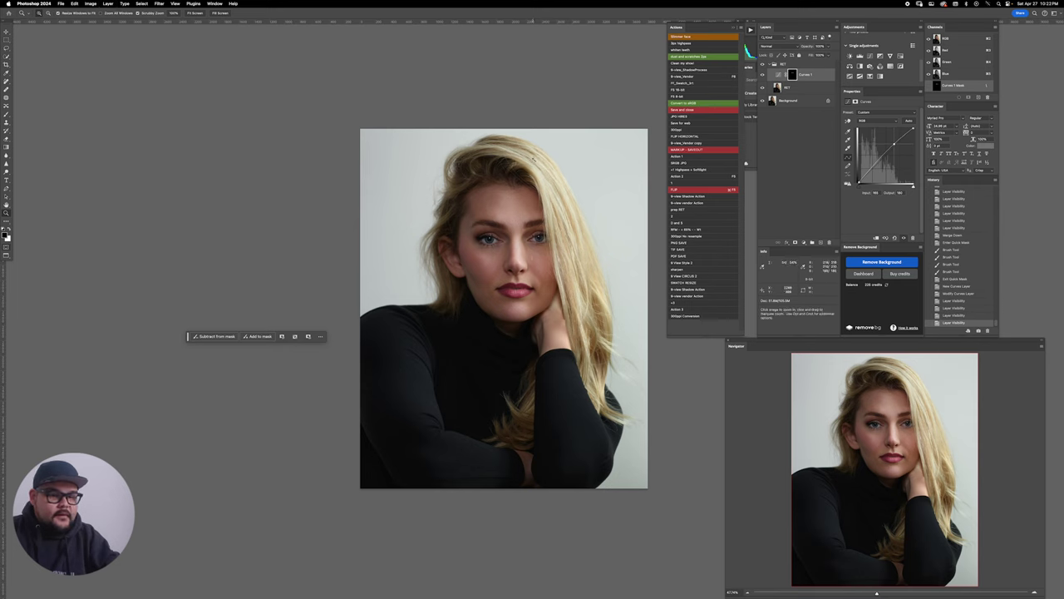
key(5)
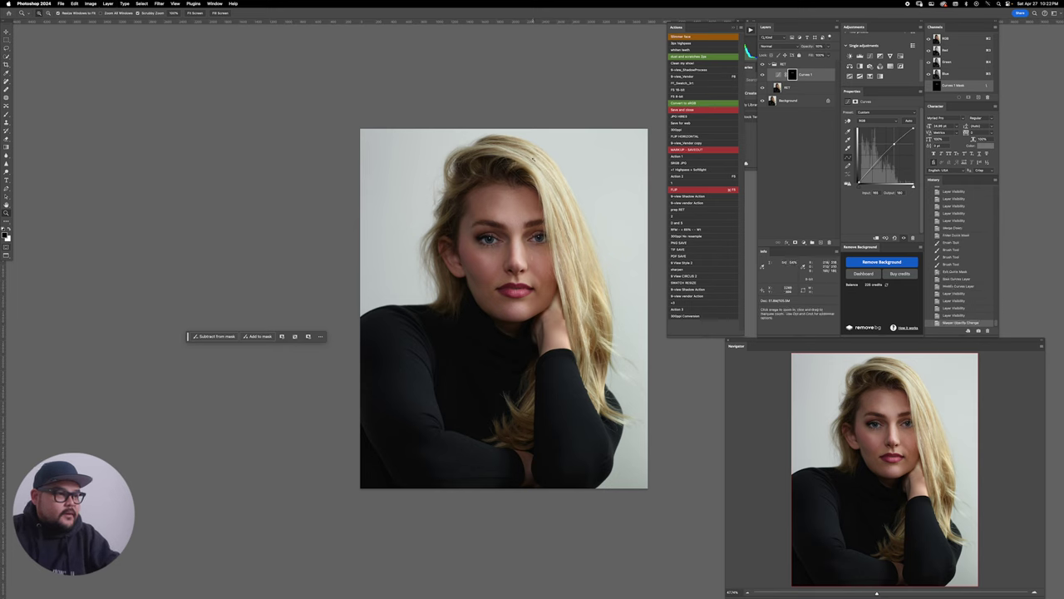
key(7)
key(super+comma)
key(super+comma)
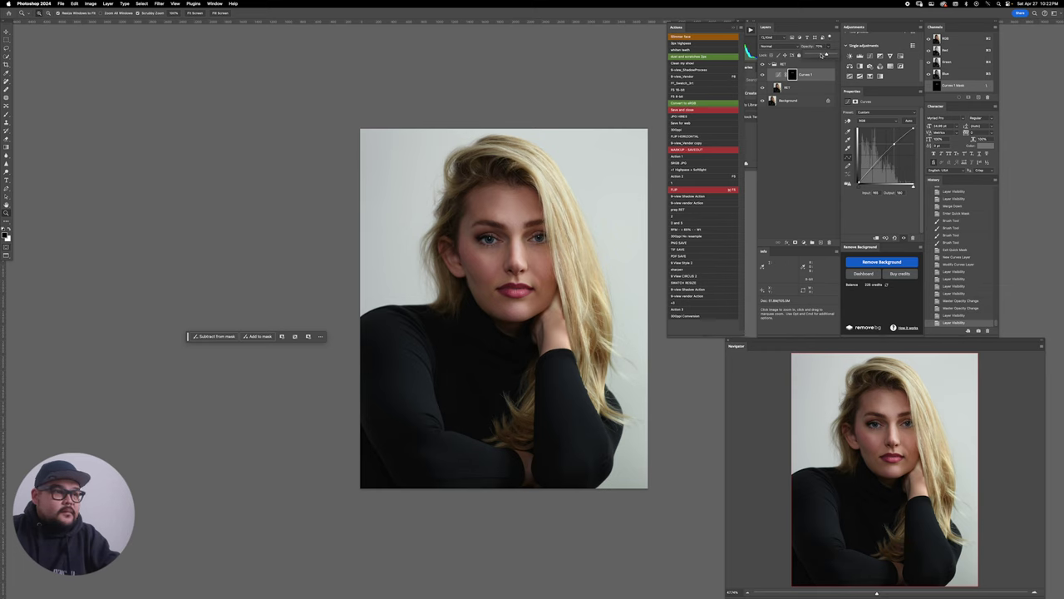
click(822, 55)
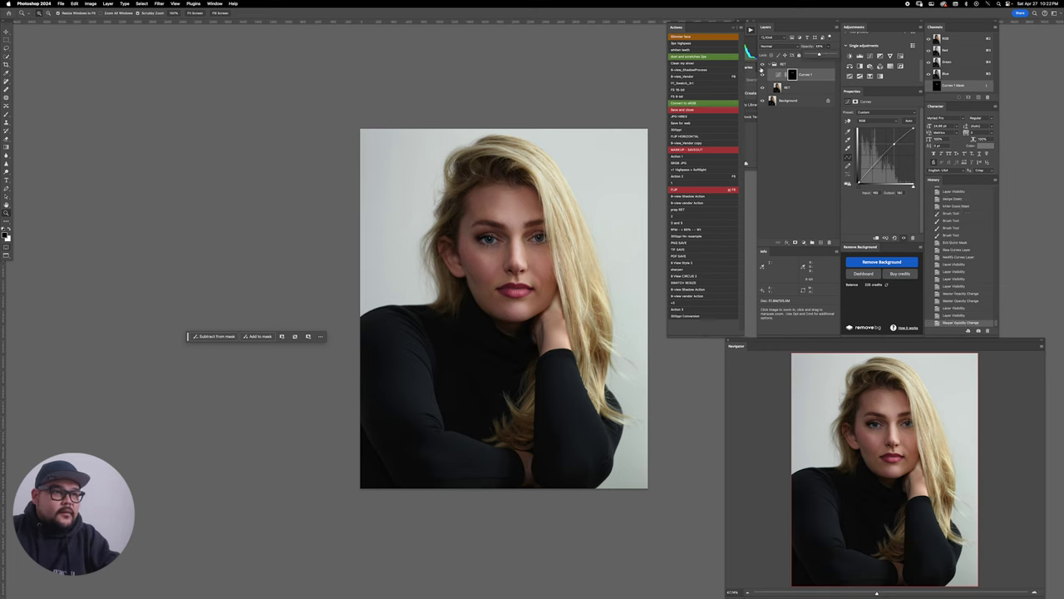
click(763, 75)
click(762, 75)
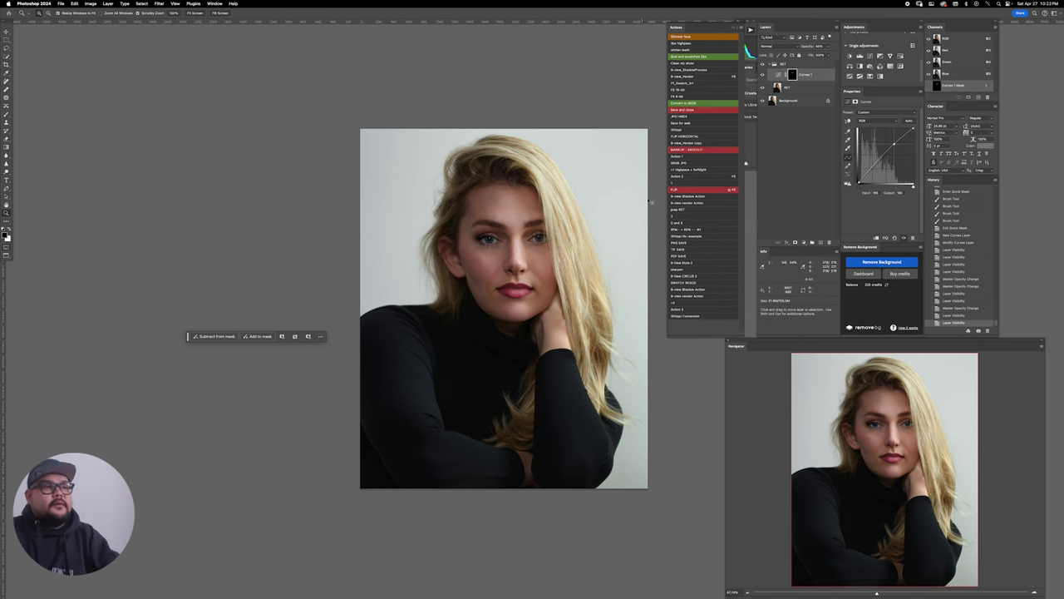
Step: Merge the eye Curves layer down into the RET layer, and compare the retouched portrait with RET off and on
key(super+e)
drag(517, 248, 508, 279)
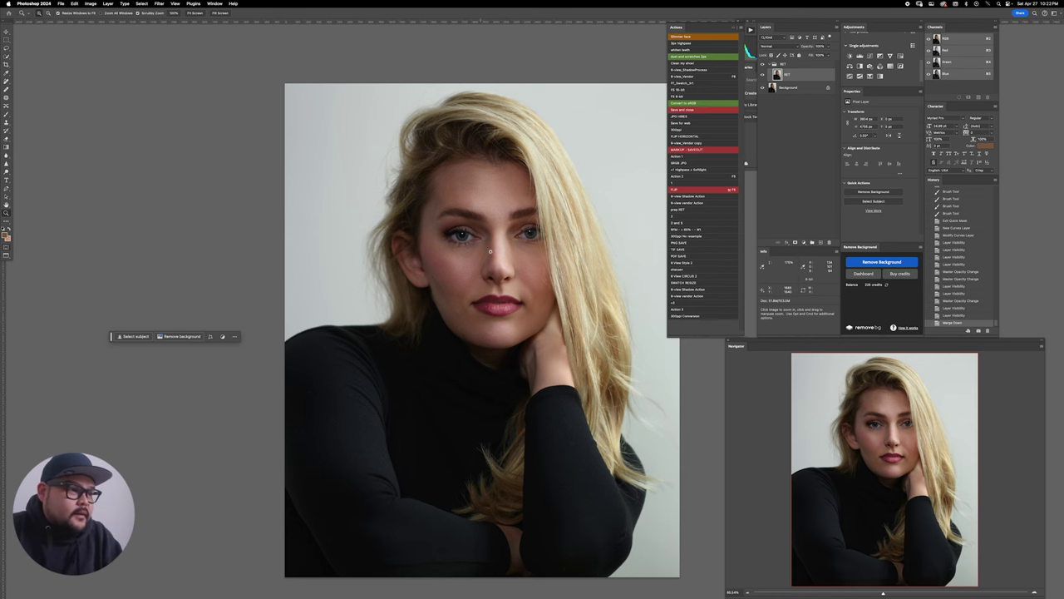
drag(531, 227, 580, 227)
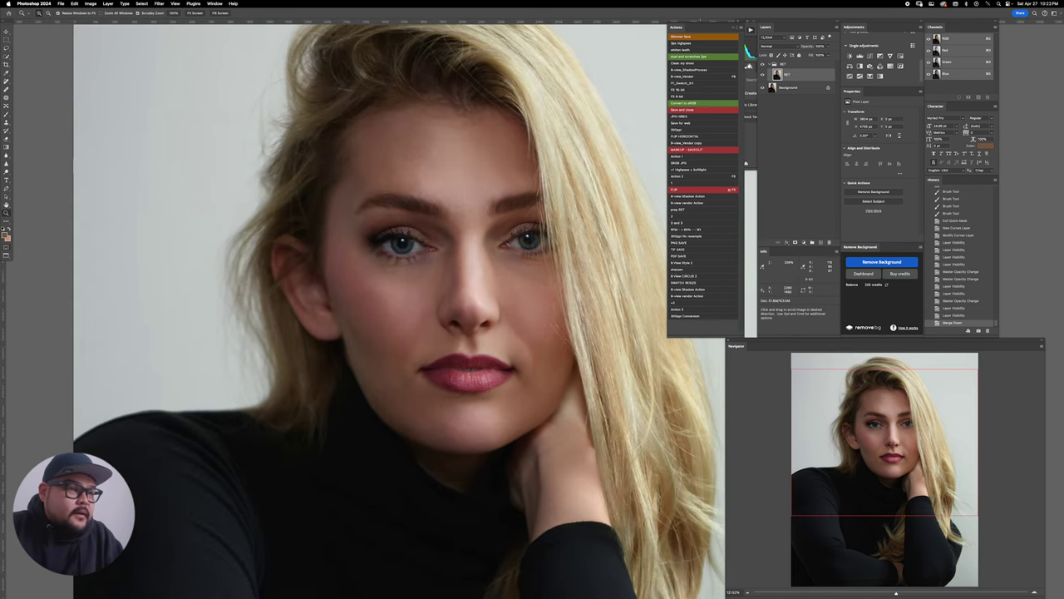
click(763, 76)
click(763, 75)
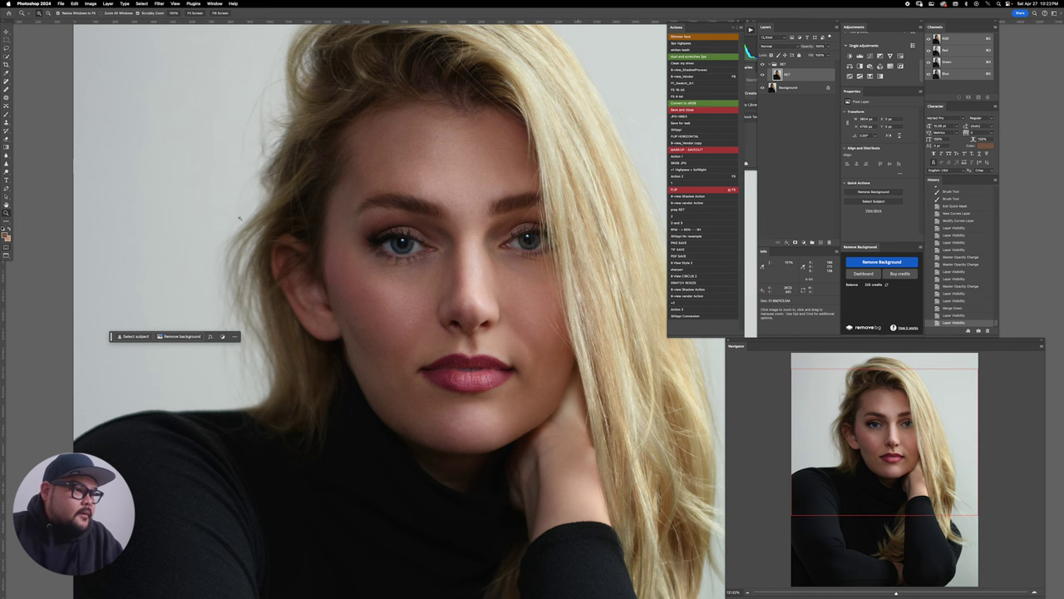
drag(439, 248, 475, 262)
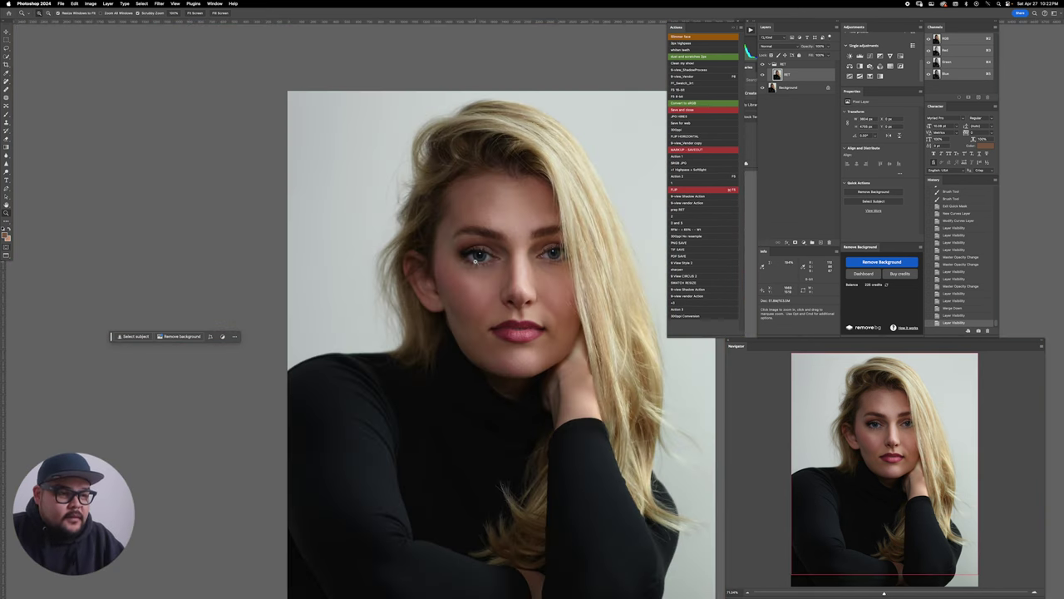
Step: Check the document's dimensions and resolution in Image Size without changing them, and view the whole portrait
key(super+alt+i)
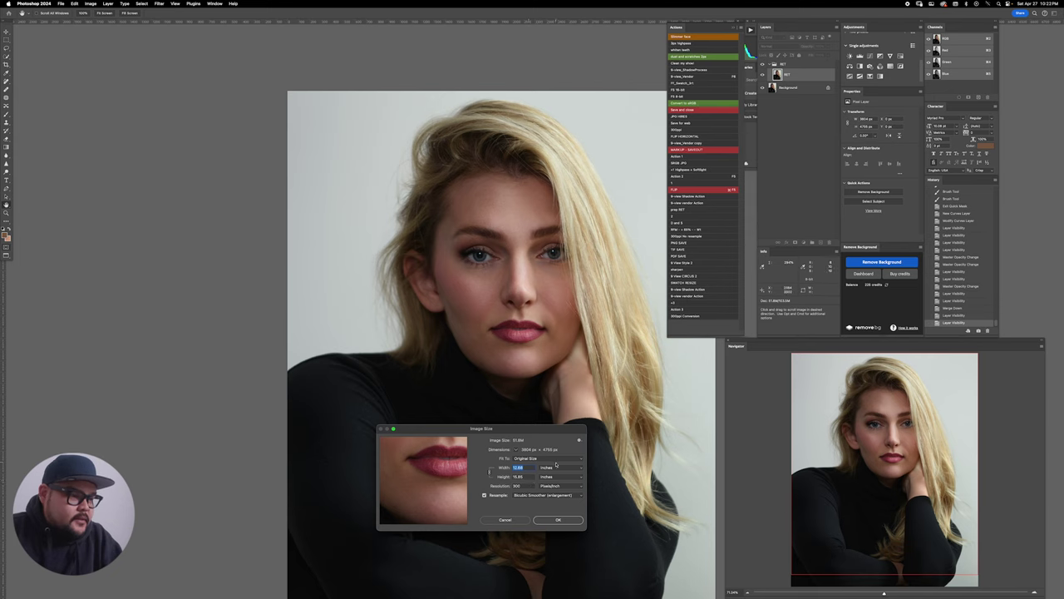
click(515, 523)
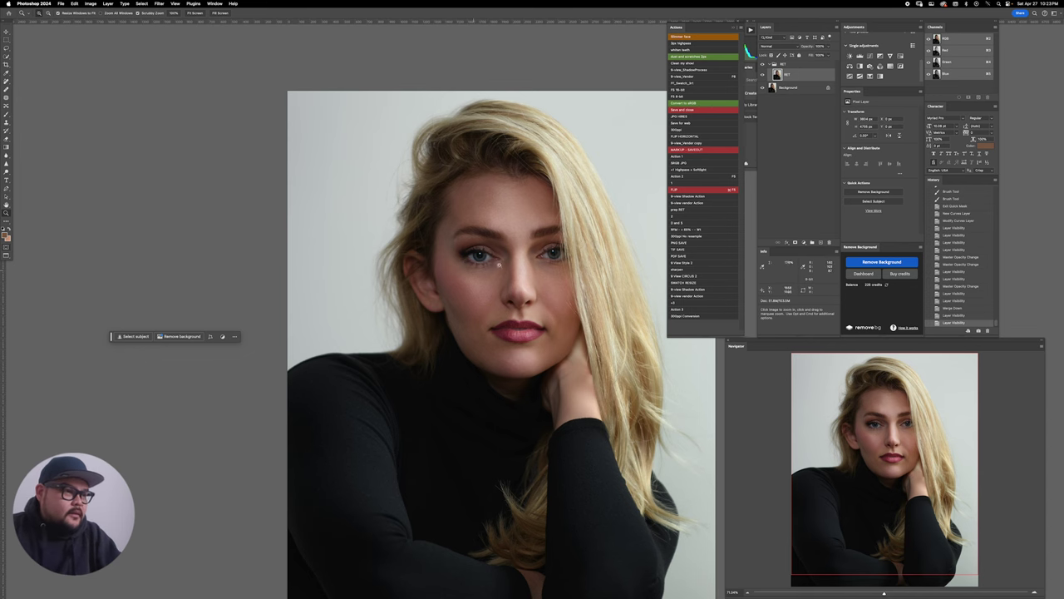
click(499, 254)
drag(425, 218, 491, 223)
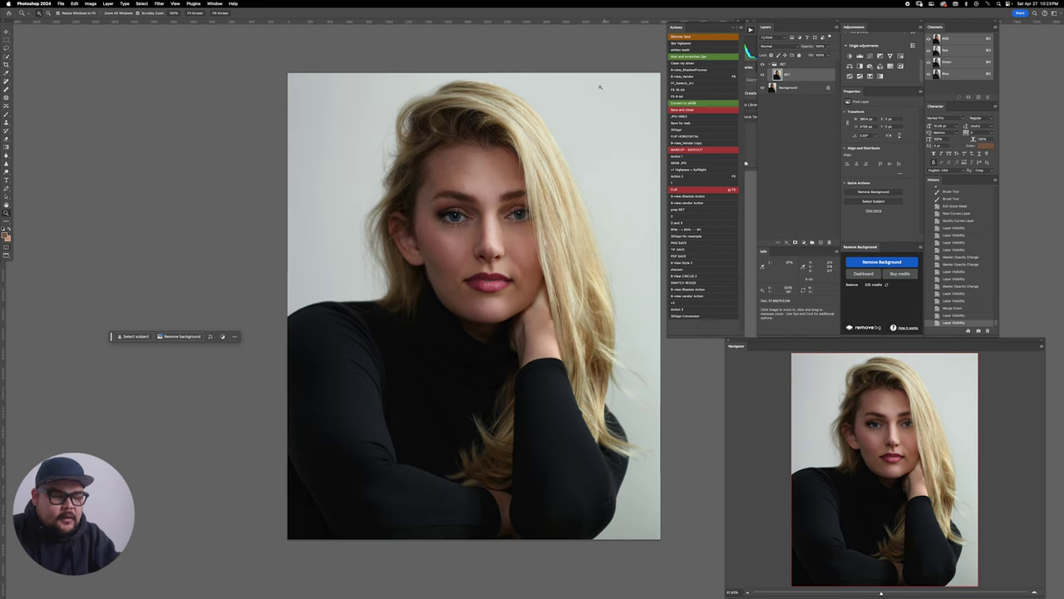
Step: Duplicate the RET layer and start a High Pass filter on the copy
drag(805, 79, 821, 241)
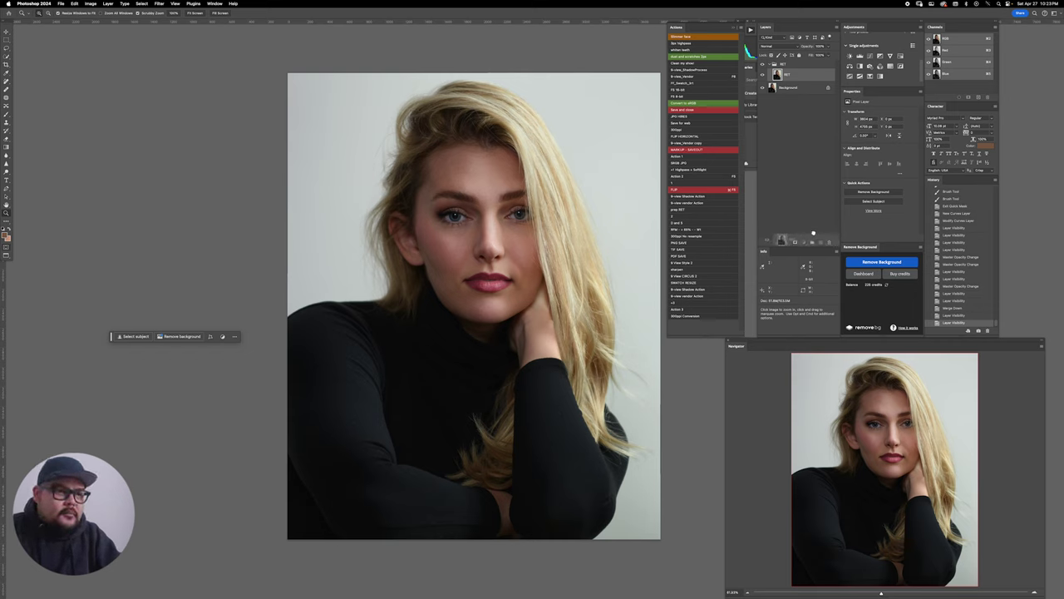
click(160, 4)
mouse_move(214, 123)
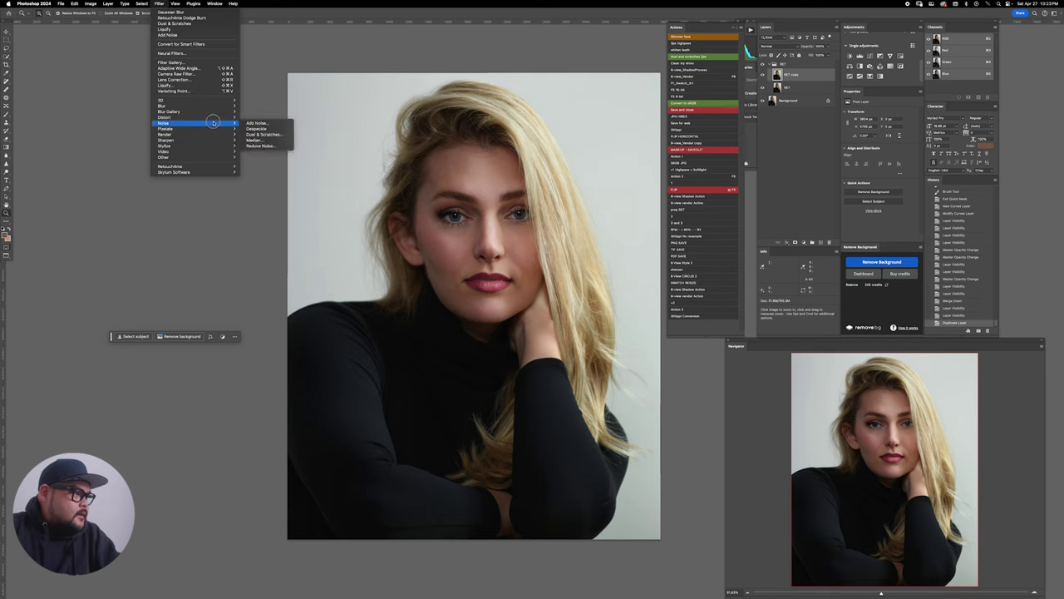
mouse_move(220, 156)
click(269, 173)
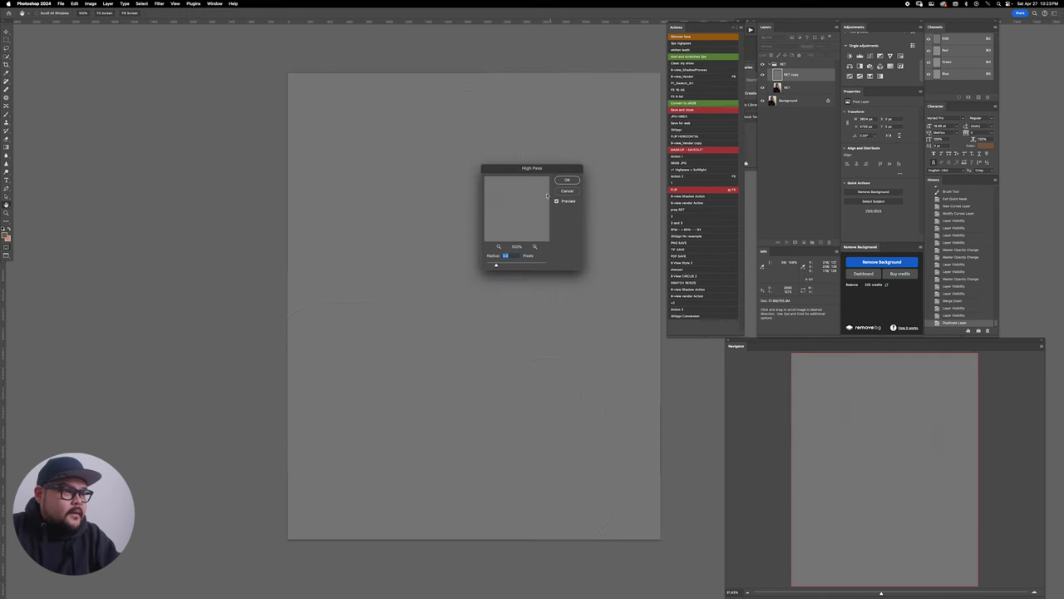
Step: Set the High Pass radius to 2 pixels while checking the detail around the lips and eyes, and apply the filter
drag(532, 167, 625, 176)
super+click(485, 201)
super+click(481, 203)
super+click(473, 207)
super+click(449, 208)
super+click(401, 208)
drag(395, 212, 458, 371)
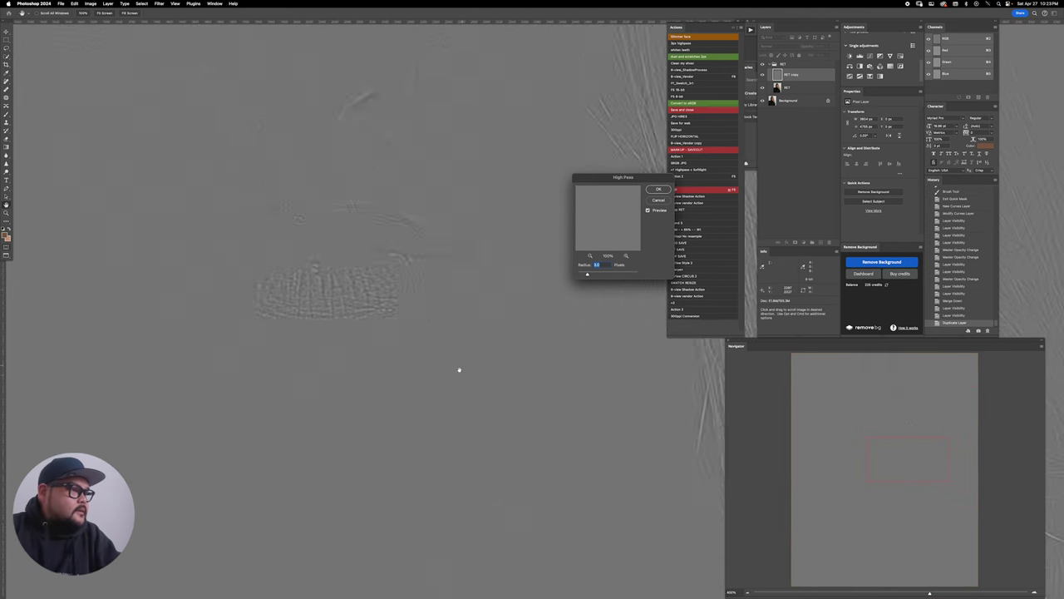
drag(395, 158, 423, 264)
scroll(399, 297, up, 3)
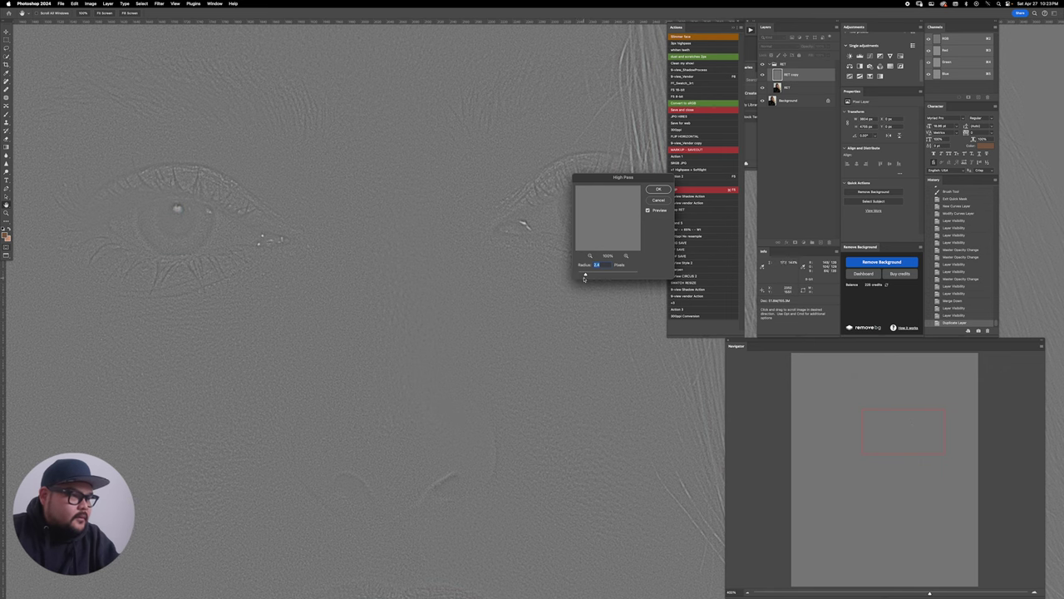
text(2)
key(Down)
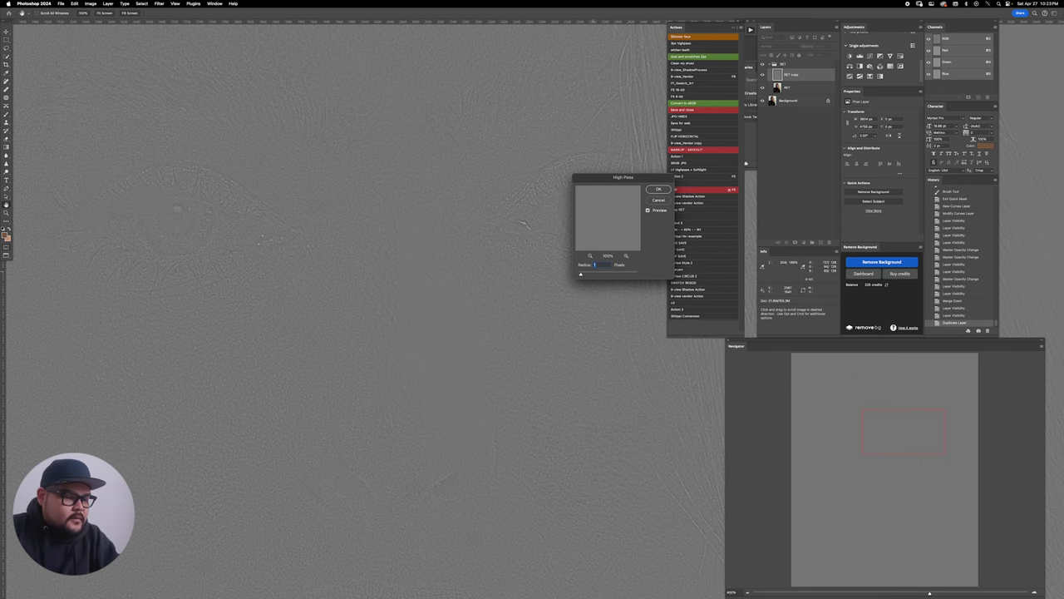
key(Up)
key(Return)
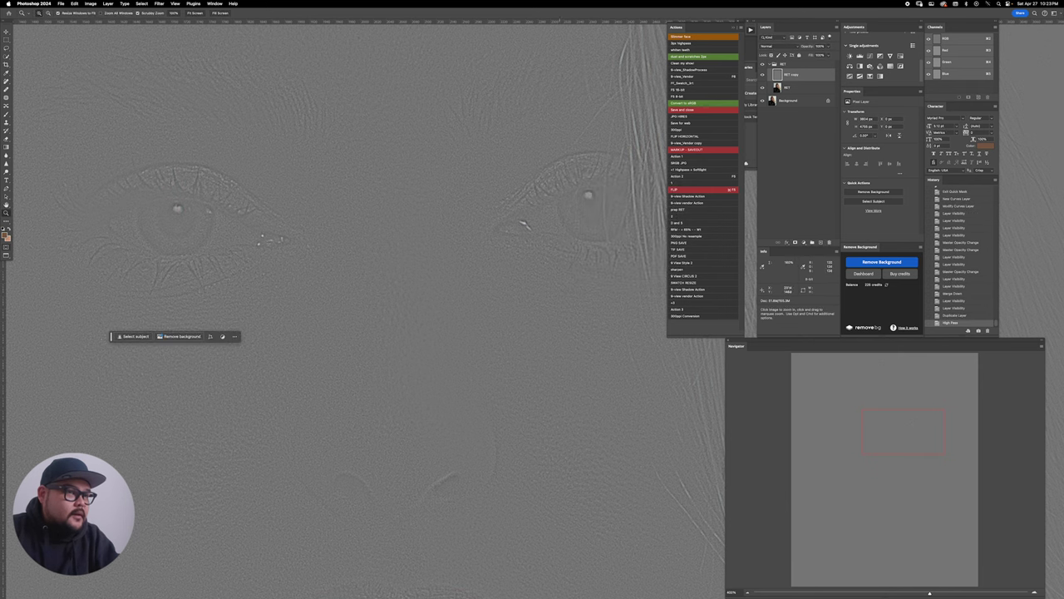
key(super+0)
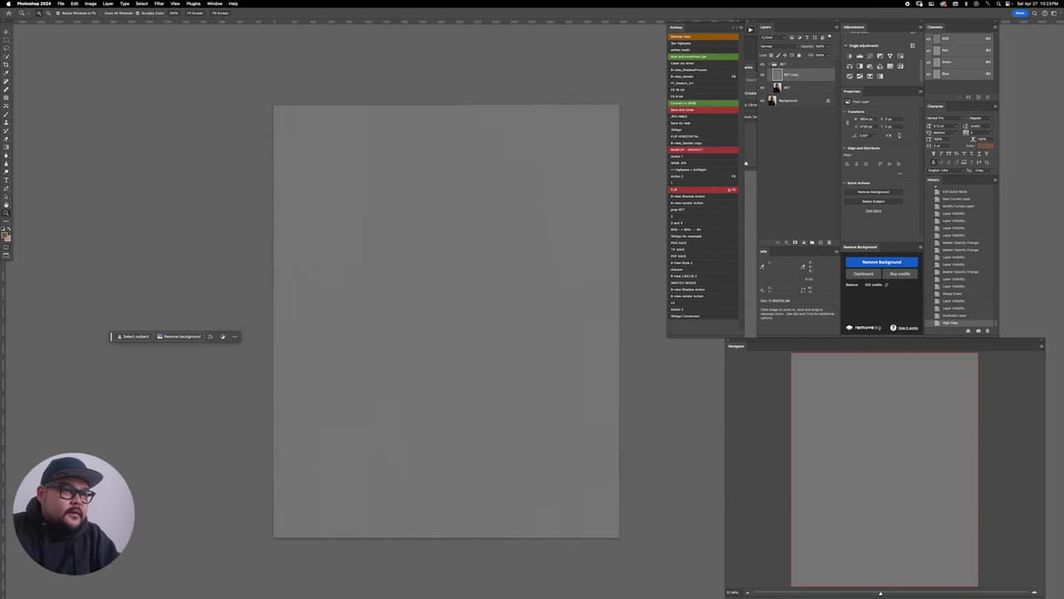
Step: Set the blend mode of the high-pass RET copy layer to Soft Light to sharpen the portrait
click(779, 46)
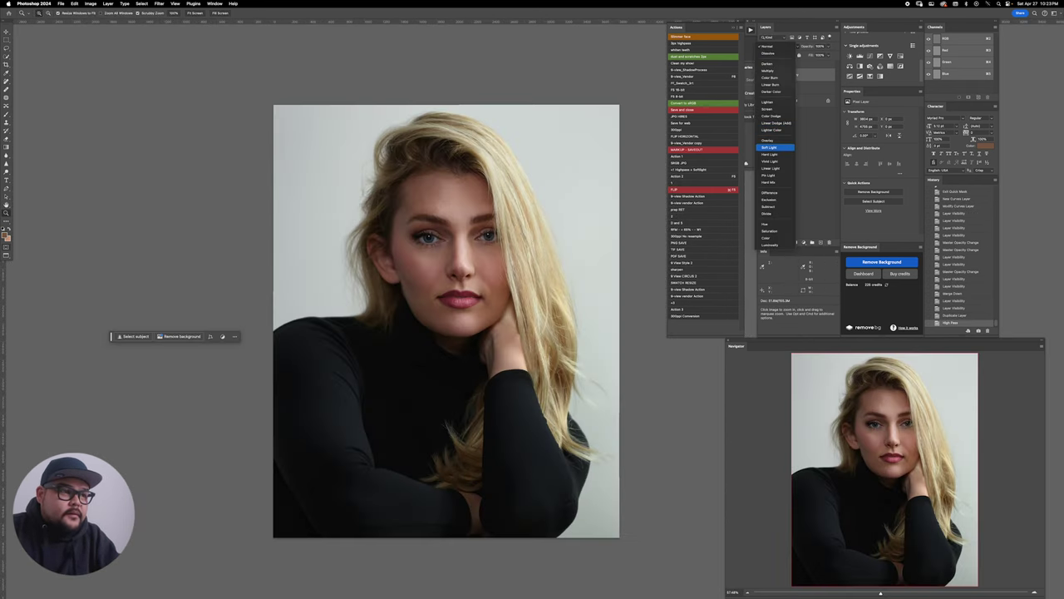
click(778, 147)
drag(456, 235, 511, 235)
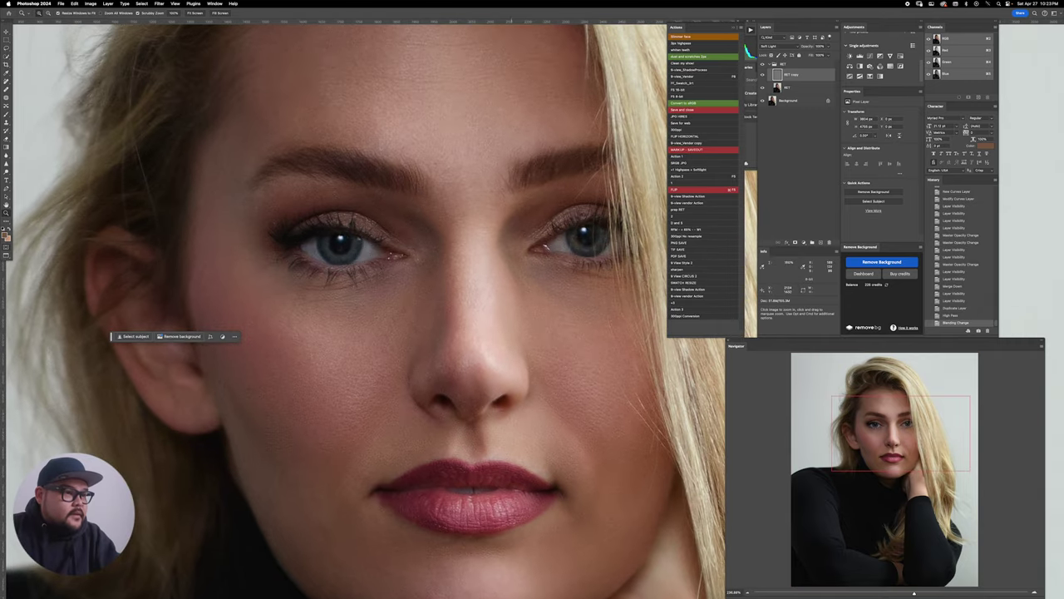
Step: Compare the portrait with the RET copy sharpening layer off and on, close up and with the whole image in view
key(super+comma)
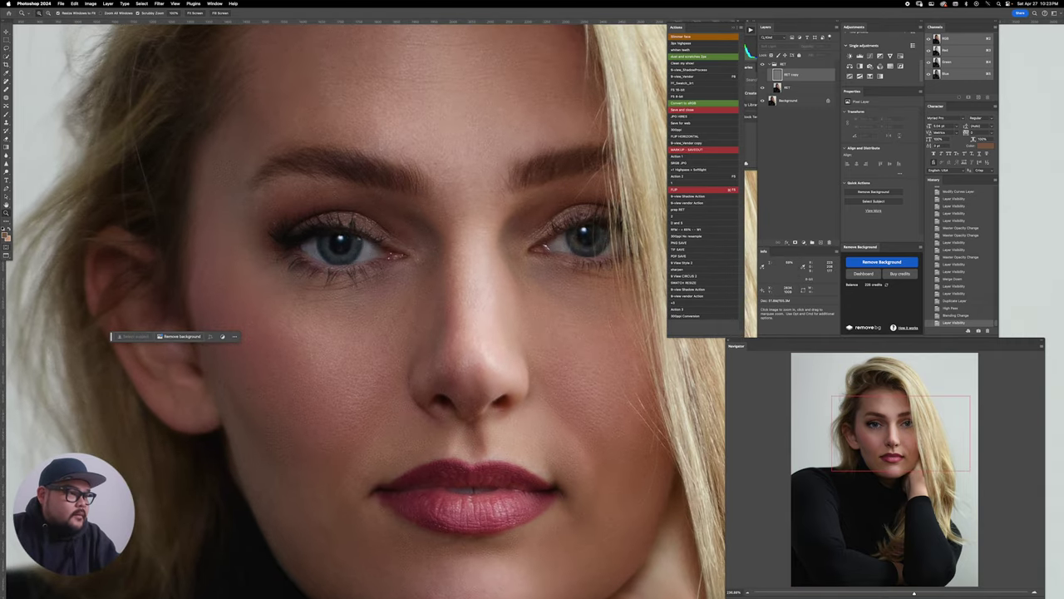
key(super+comma)
key(super+comma)
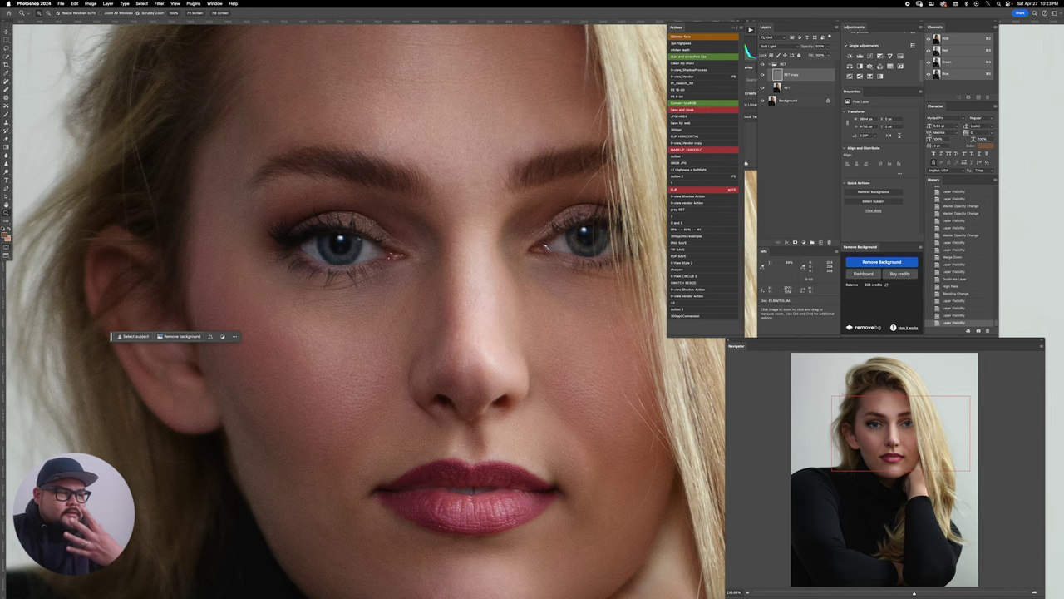
drag(520, 263, 486, 244)
key(super+comma)
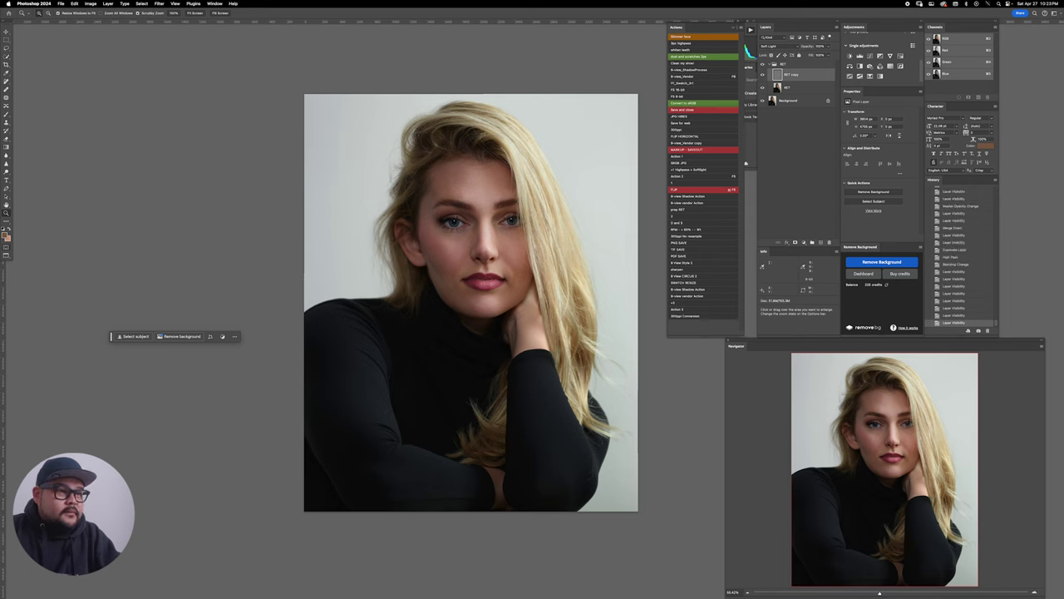
Step: Merge the sharpening layer down into RET and duplicate the merged layer under the name Grain
key(super+e)
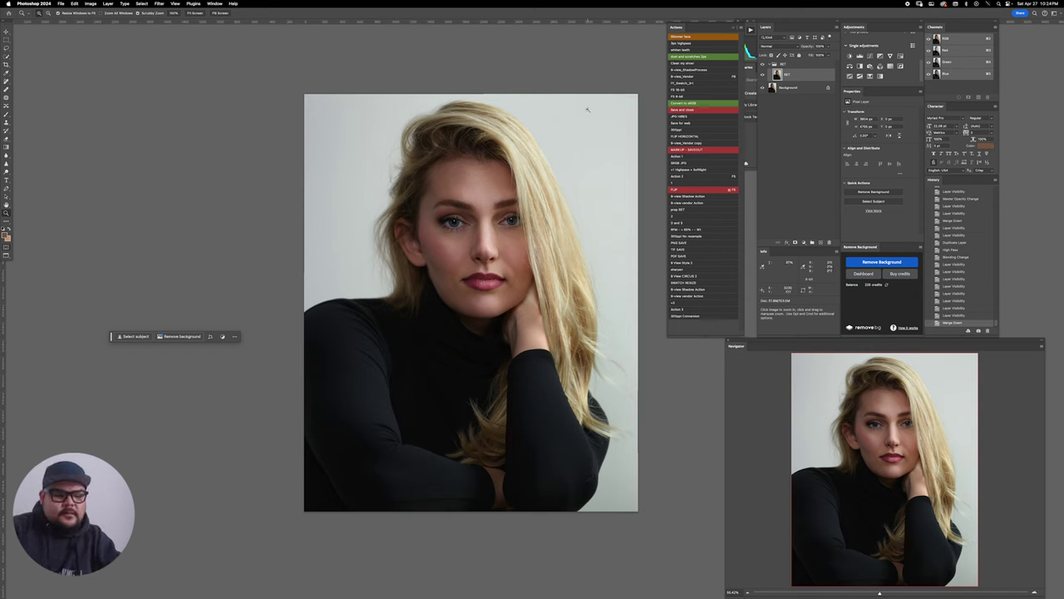
key(super+alt+j)
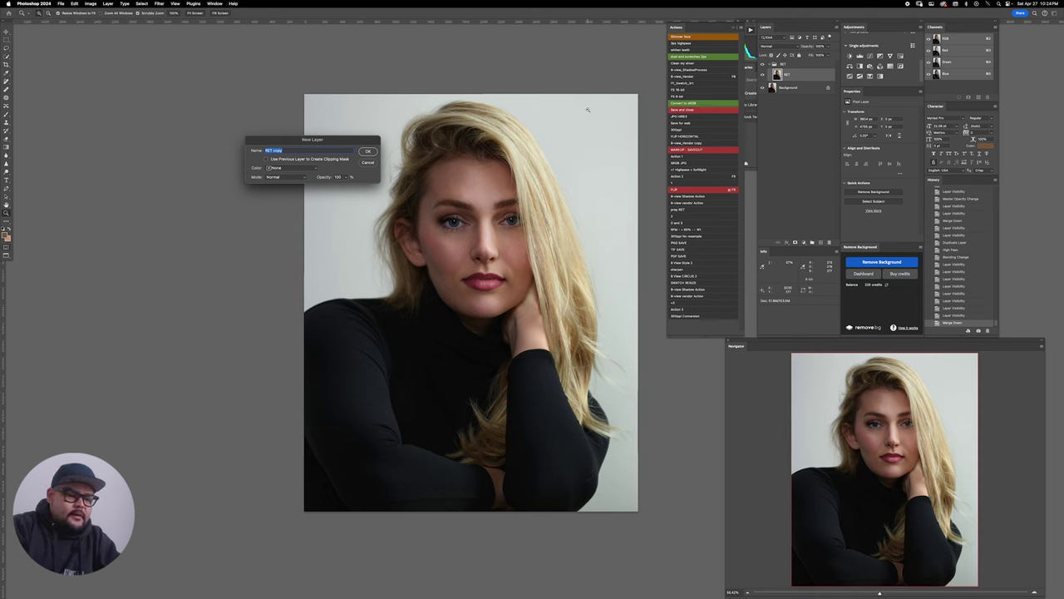
text(Dran)
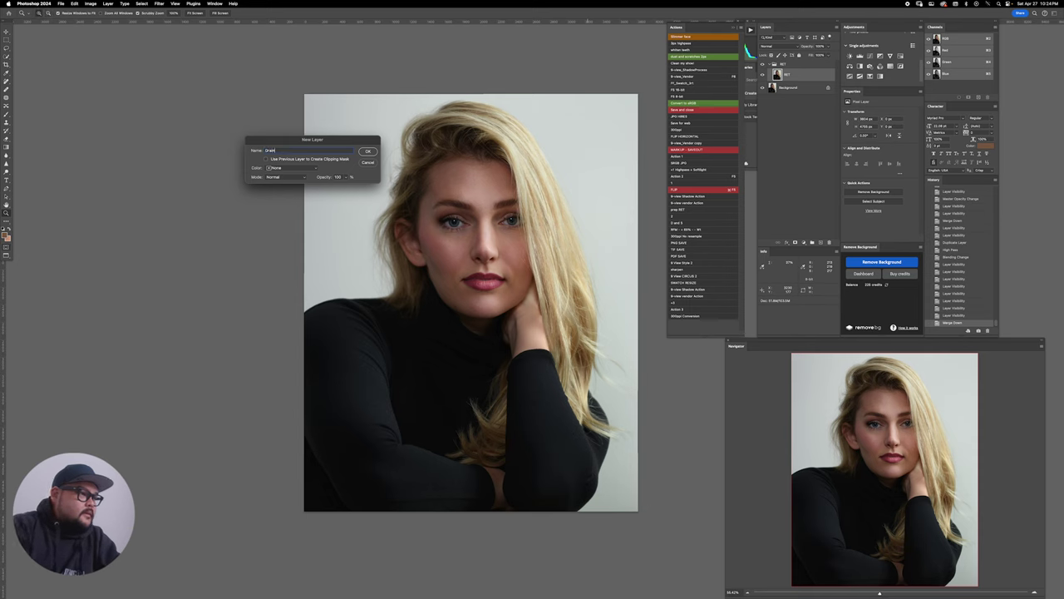
key(Return)
Step: Apply Add Noise to the Grain layer with an amount of 6%, Gaussian distribution and monochromatic noise
click(529, 227)
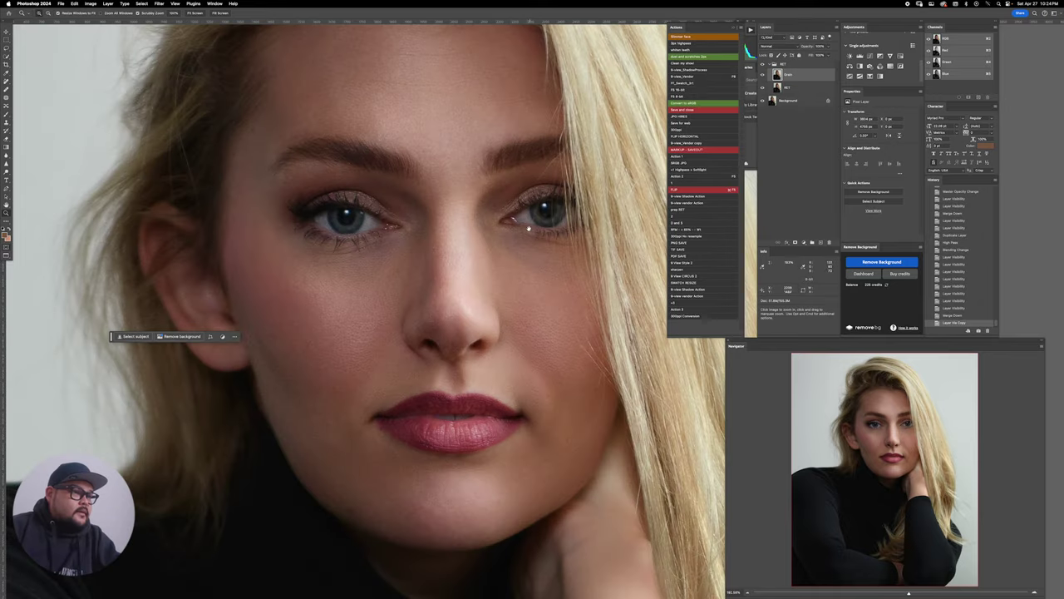
scroll(529, 227, up, 1)
click(159, 3)
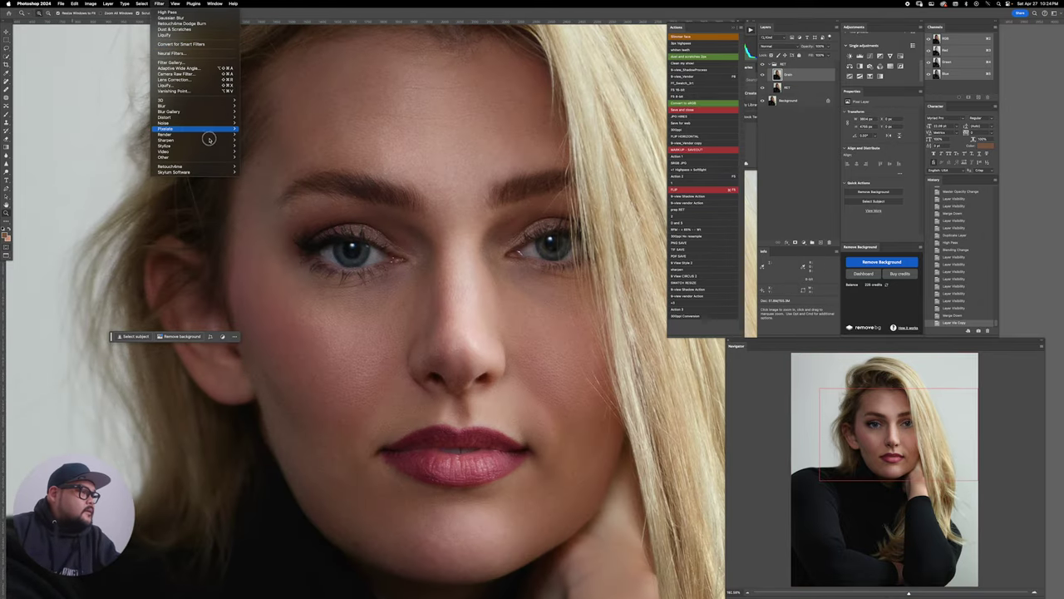
mouse_move(204, 122)
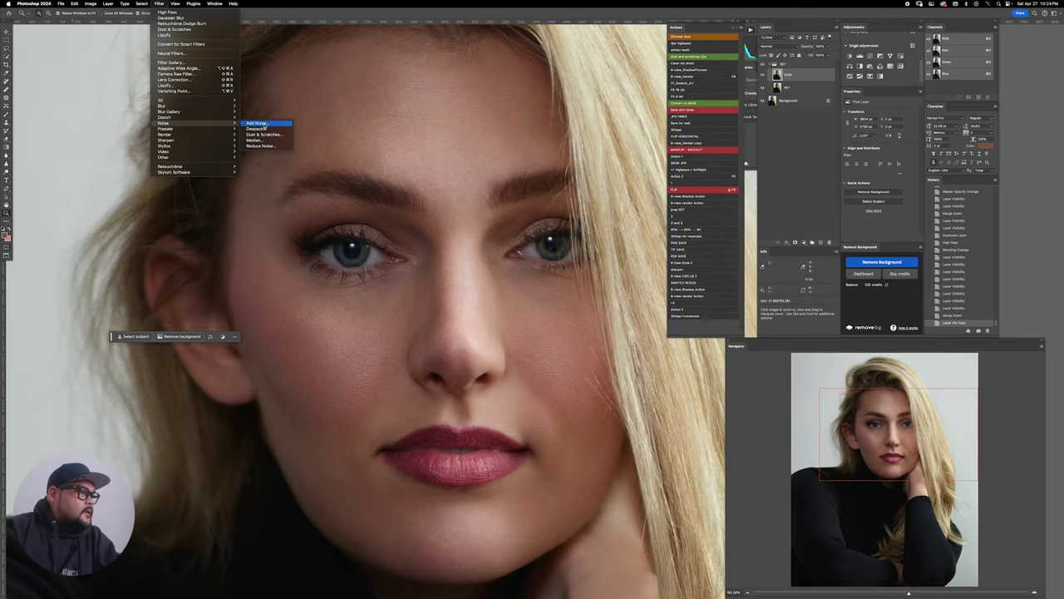
click(264, 124)
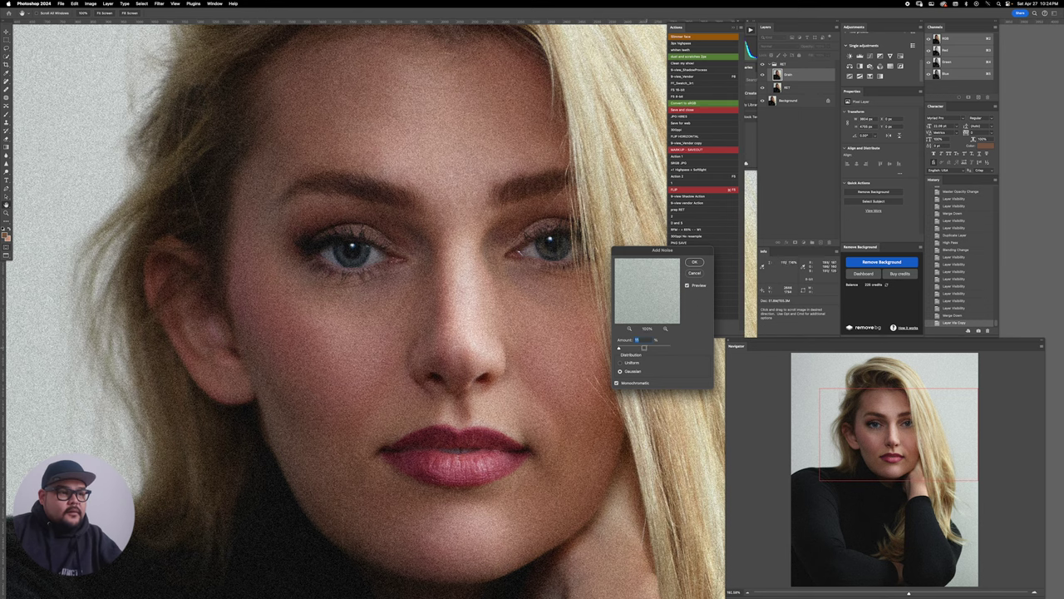
drag(633, 343, 618, 347)
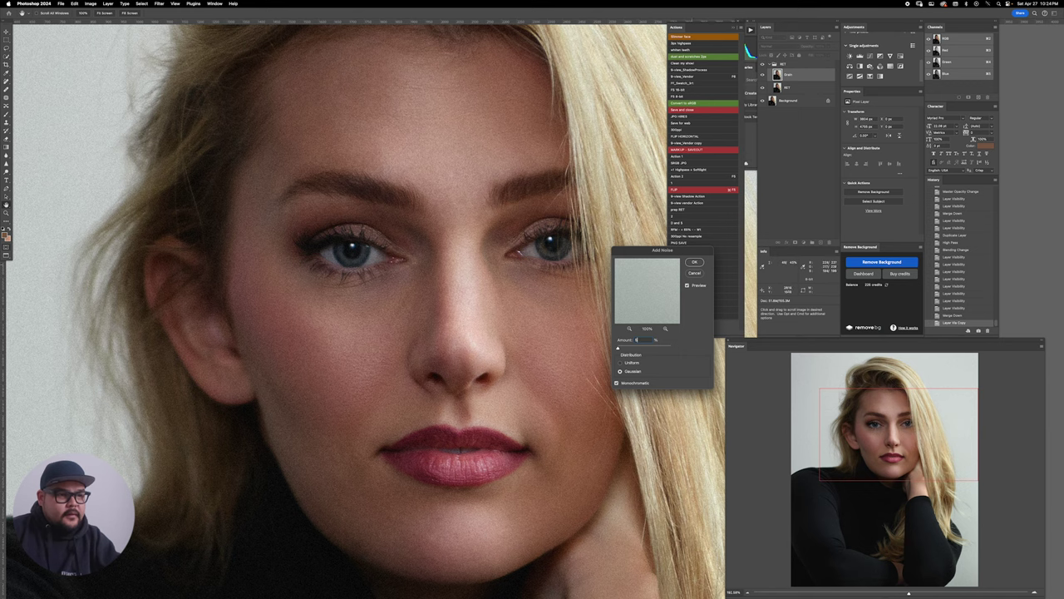
key(Return)
Step: Lower the opacity of the Grain layer to soften the noise on the portrait
drag(512, 315, 501, 320)
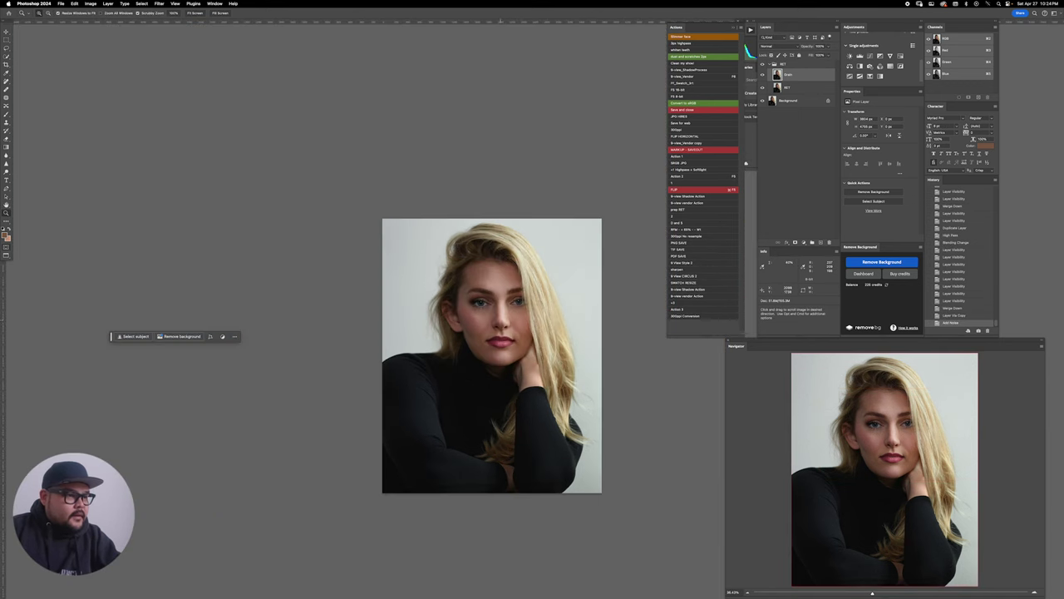
key(super+equal)
key(super+equal)
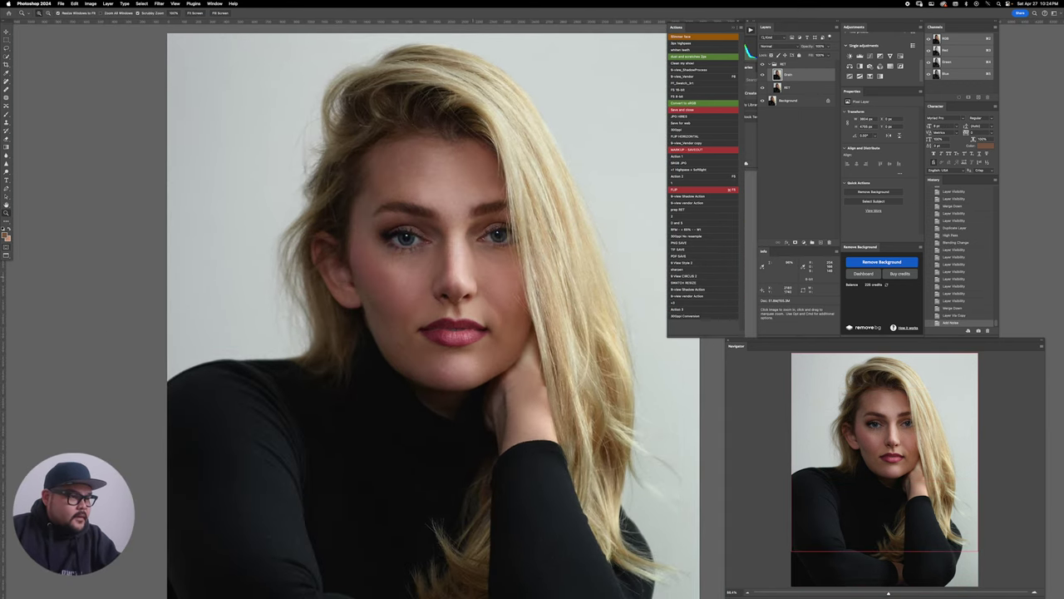
drag(472, 277, 476, 277)
drag(458, 330, 497, 247)
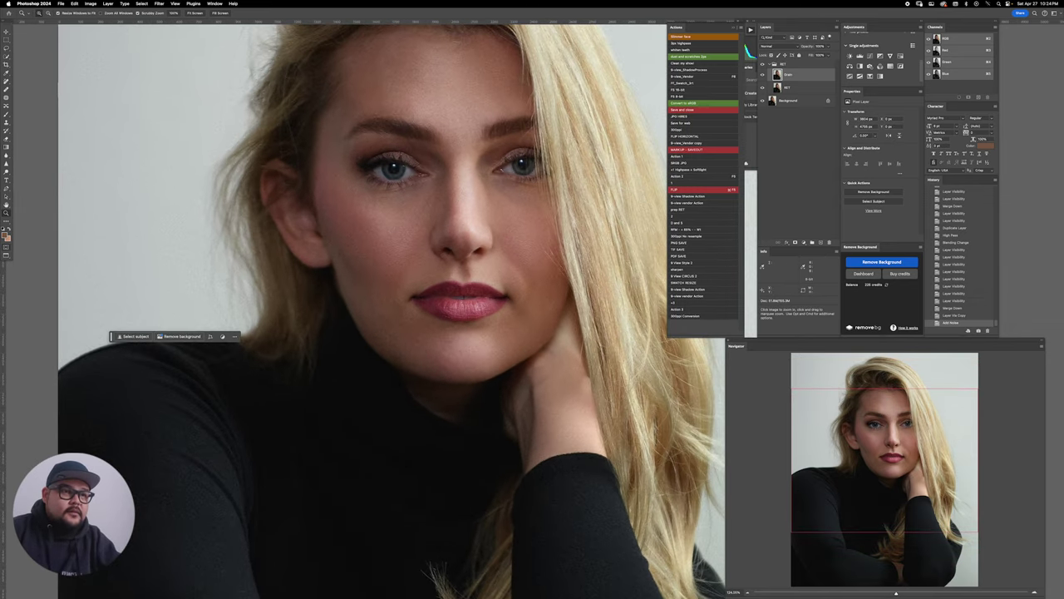
click(828, 47)
drag(828, 55, 804, 54)
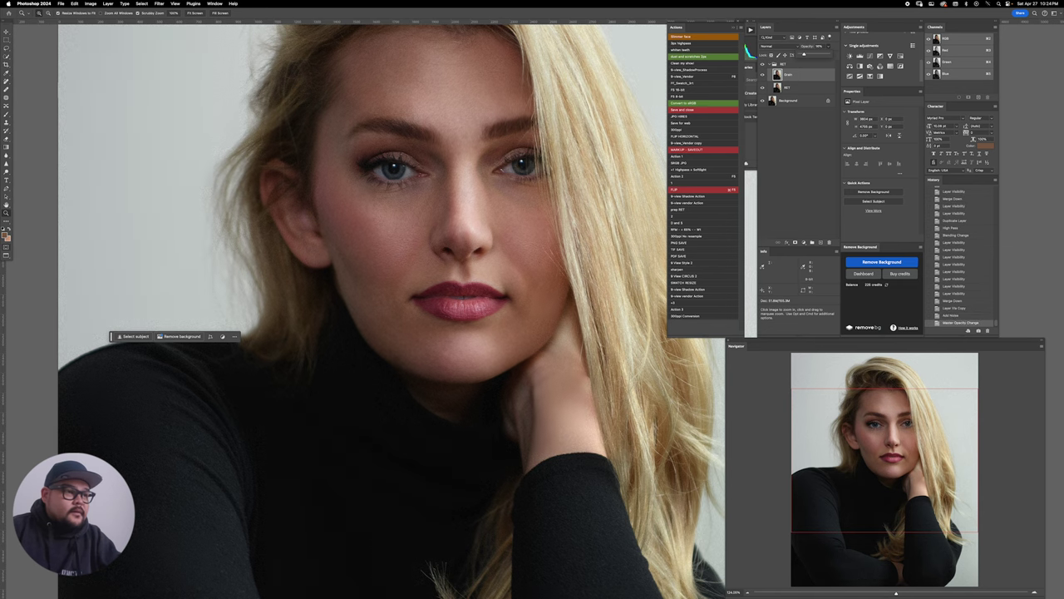
click(819, 46)
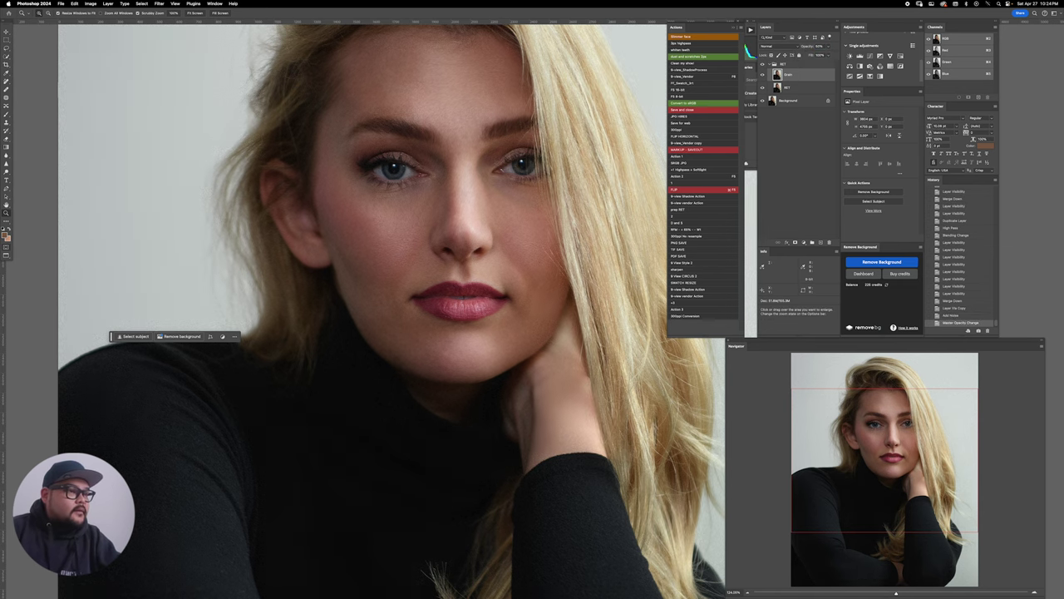
Step: Compare the skin around the nose and cheeks with the Grain layer off and on, close up and from further out
scroll(466, 192, up, 5)
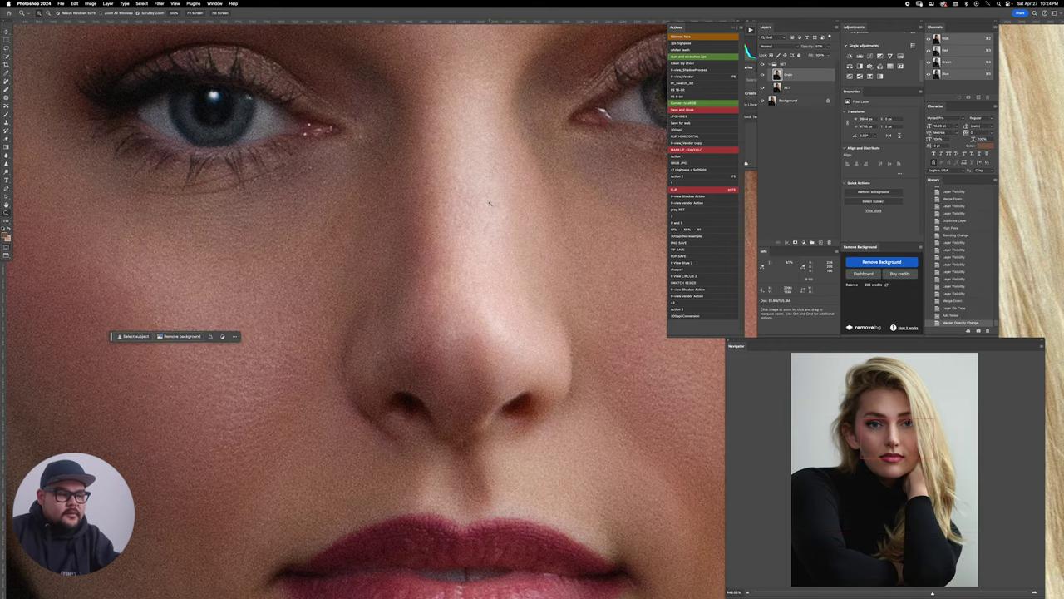
key(super+comma)
key(super+comma)
key(super+comma)
key(super+comma)
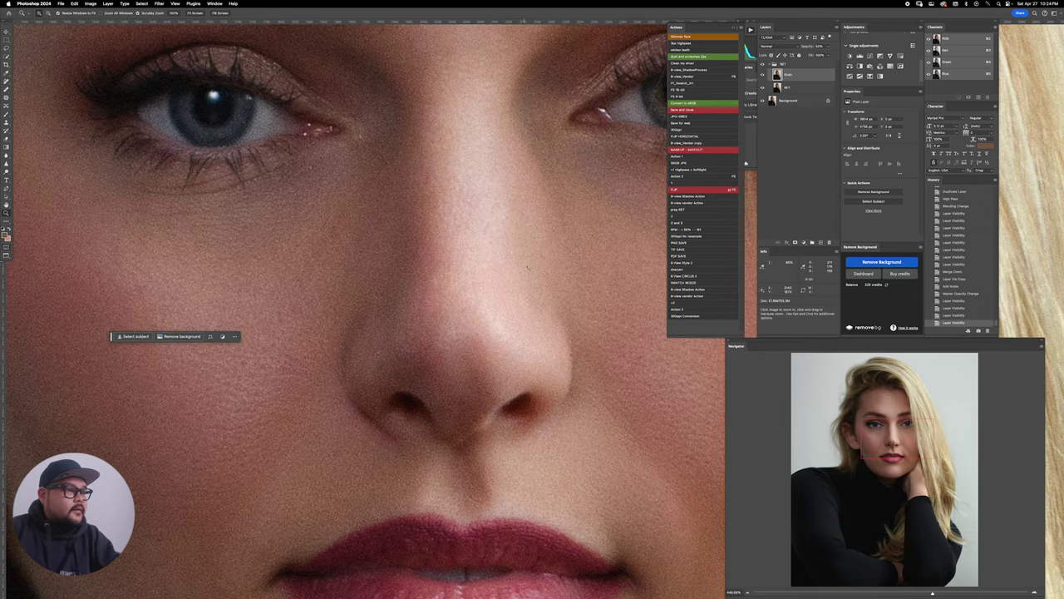
drag(550, 268, 538, 251)
scroll(538, 250, down, 3)
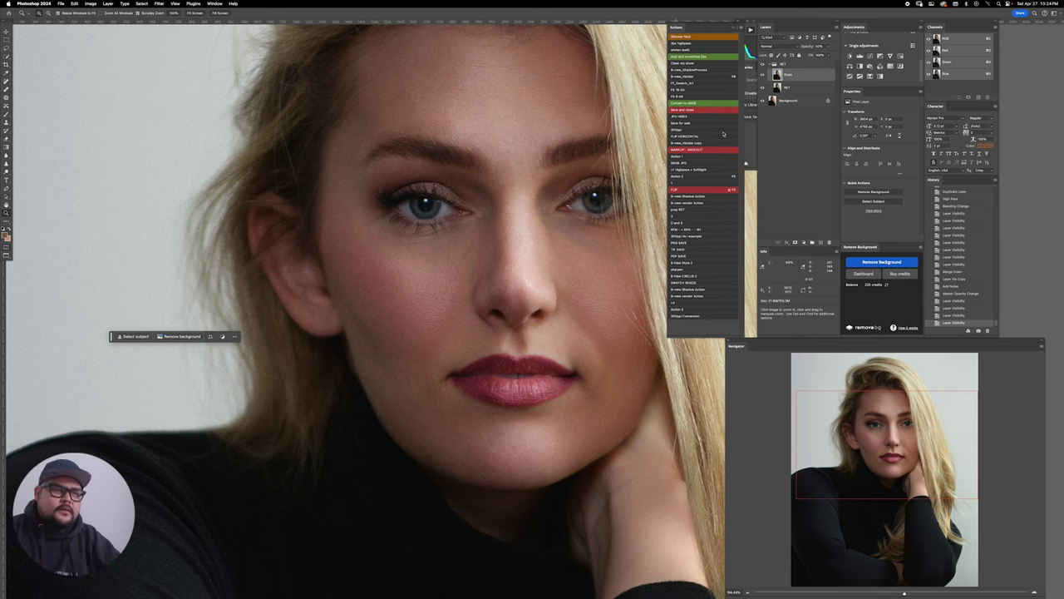
click(762, 76)
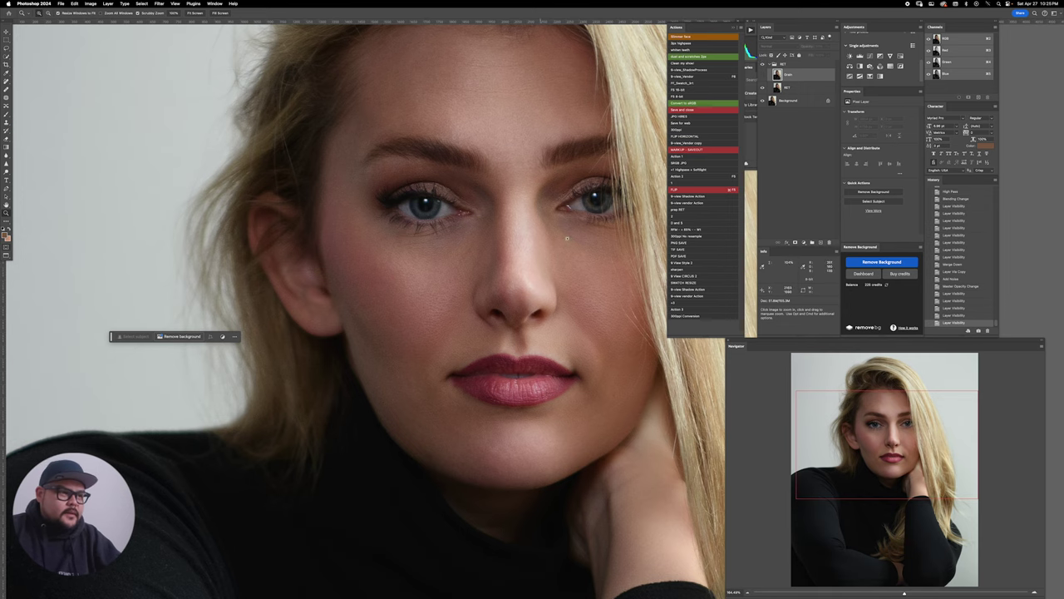
click(536, 245)
click(545, 266)
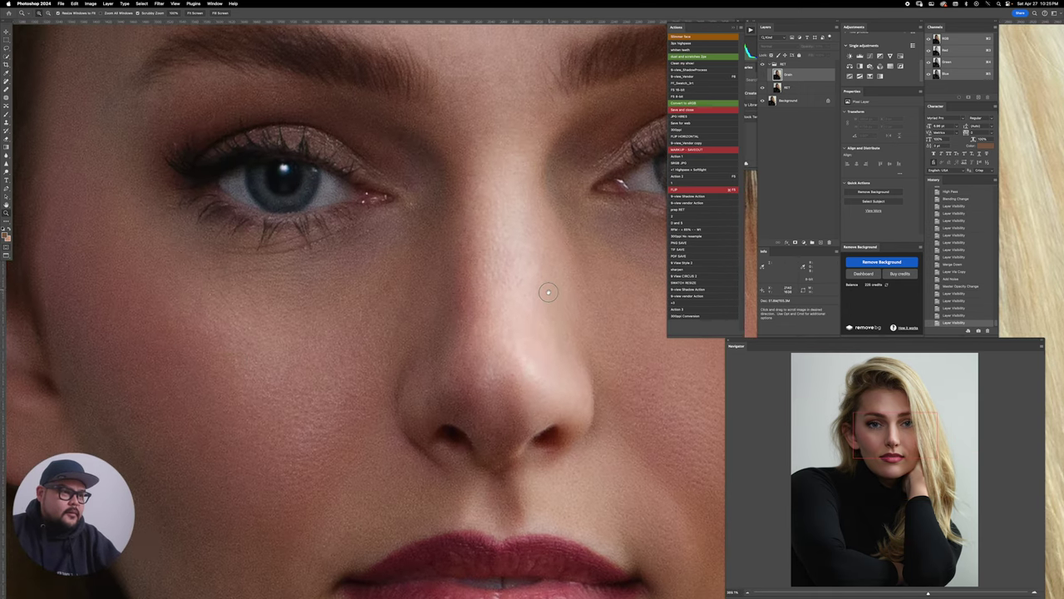
click(532, 336)
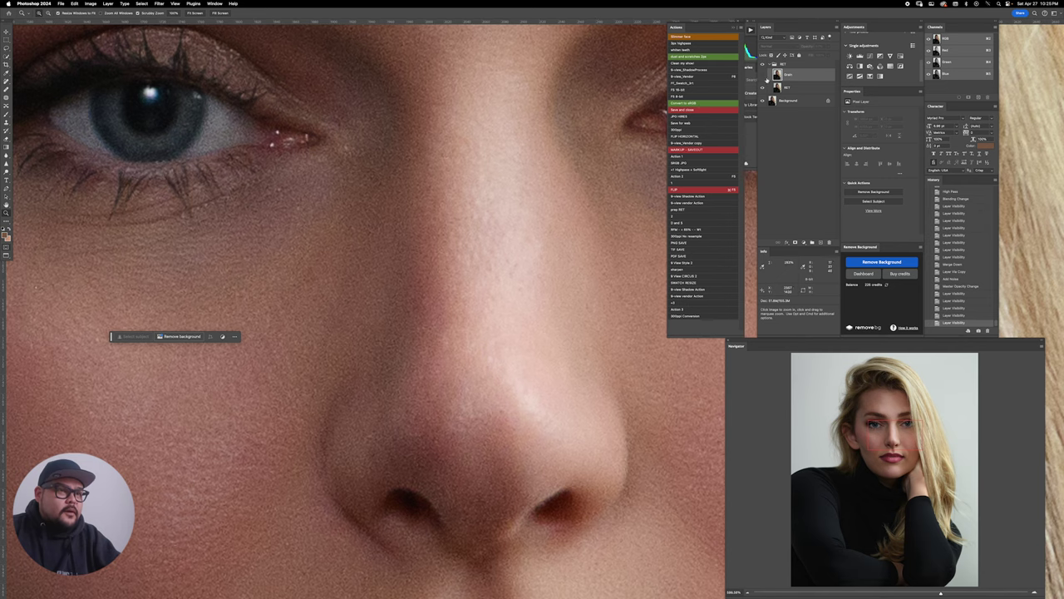
click(762, 75)
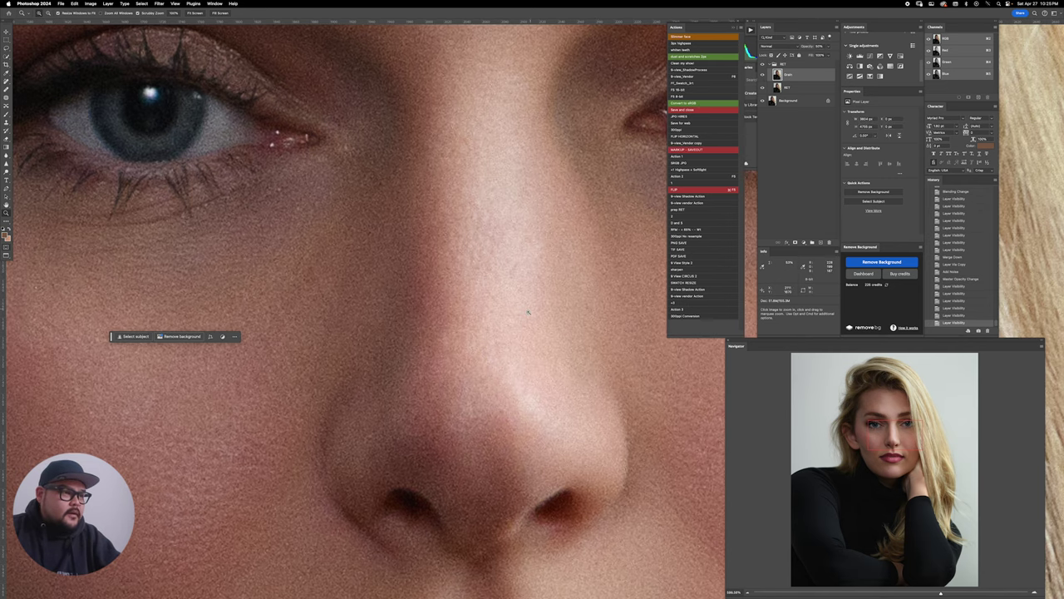
drag(542, 257, 517, 244)
click(517, 246)
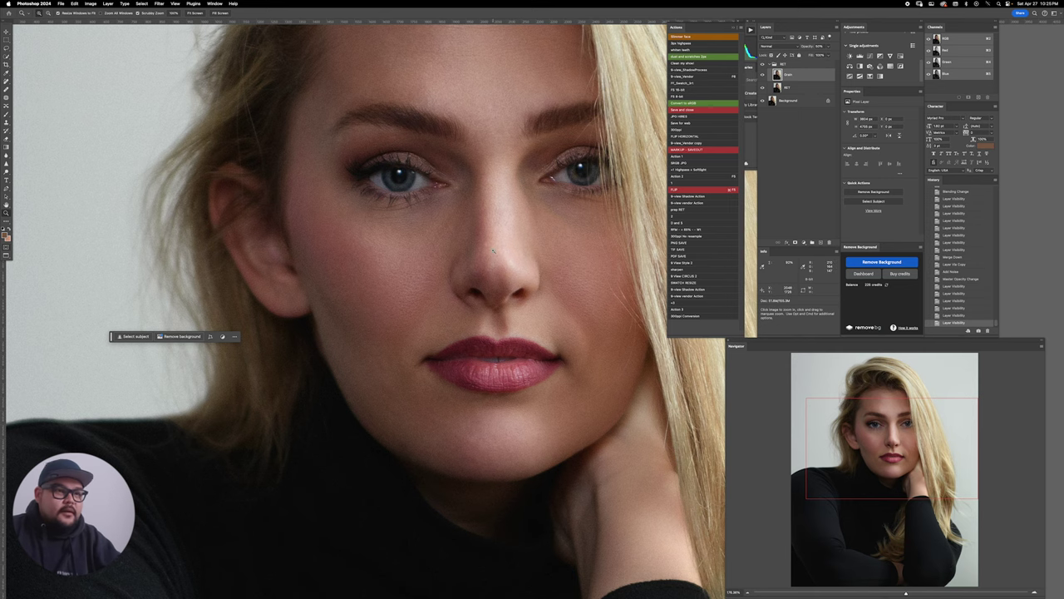
Step: Examine the outer lashes and skin beside the eye close up with the Grain layer hidden and shown
mouse_move(465, 408)
mouse_down()
mouse_move(444, 416)
mouse_move(473, 420)
mouse_move(480, 405)
mouse_up()
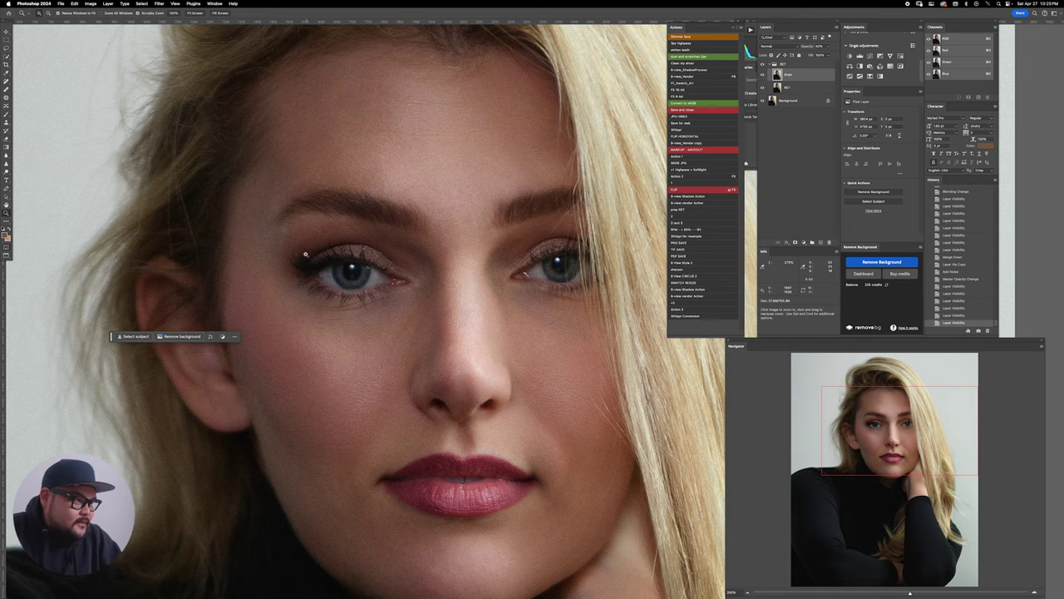
drag(306, 255, 343, 274)
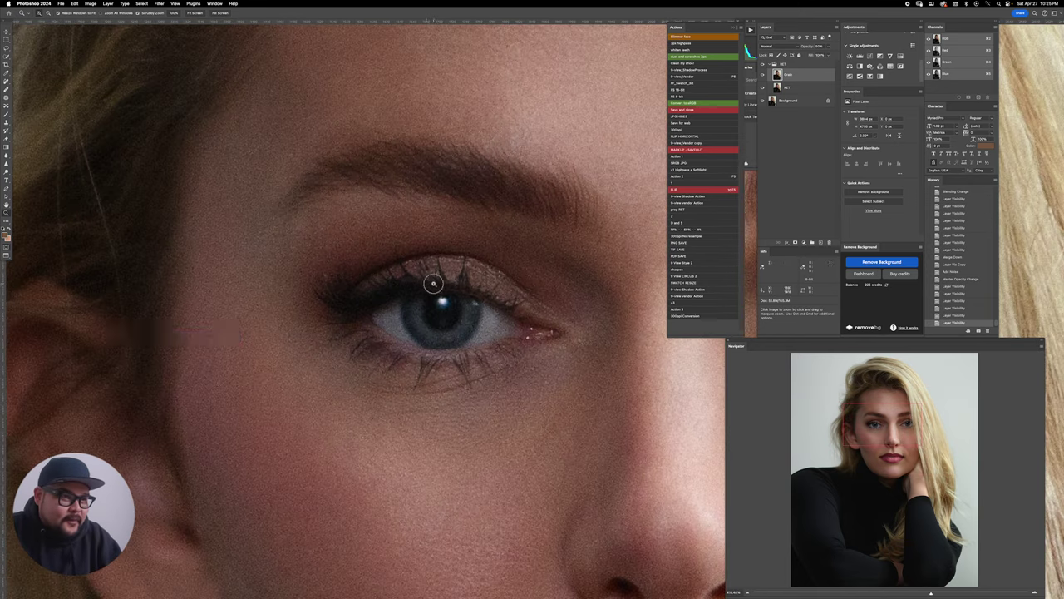
drag(433, 284, 739, 69)
click(762, 74)
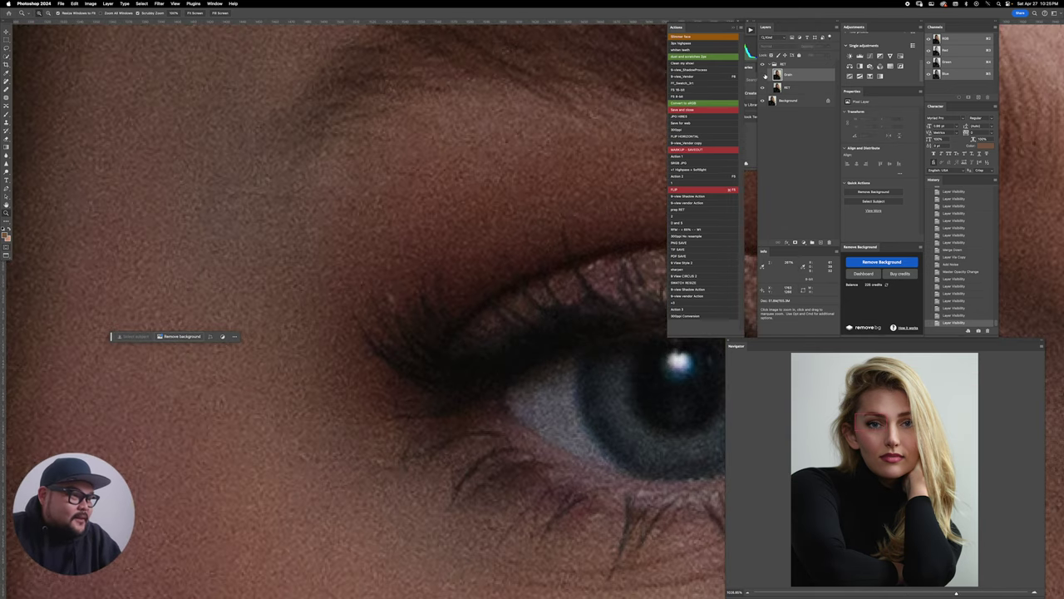
click(763, 75)
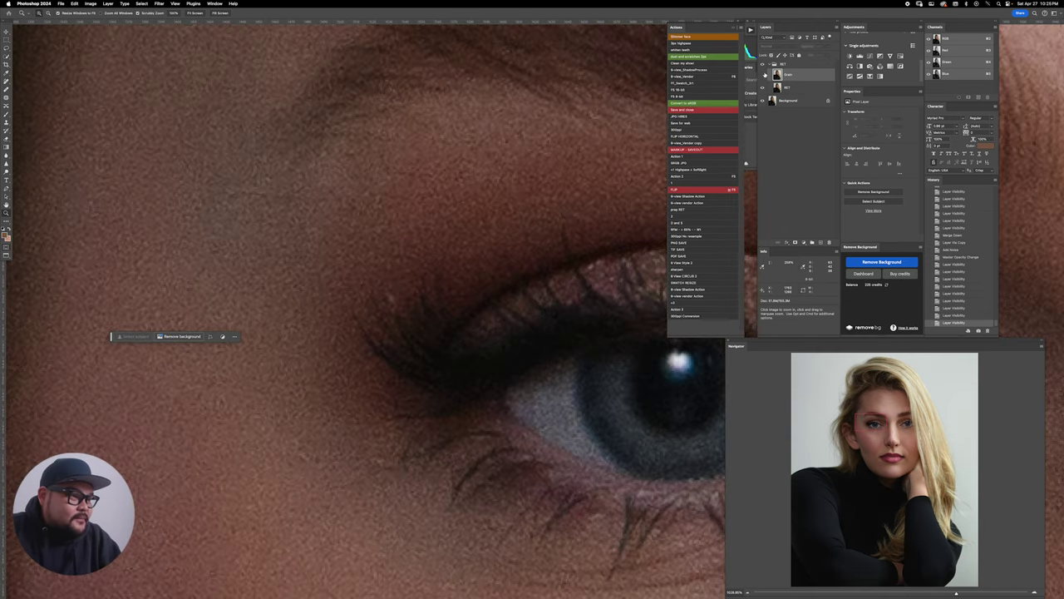
Step: Delete the Grain layer and patch the small area above the outer lashes on the RET layer with clean skin
drag(781, 75, 829, 242)
key(j)
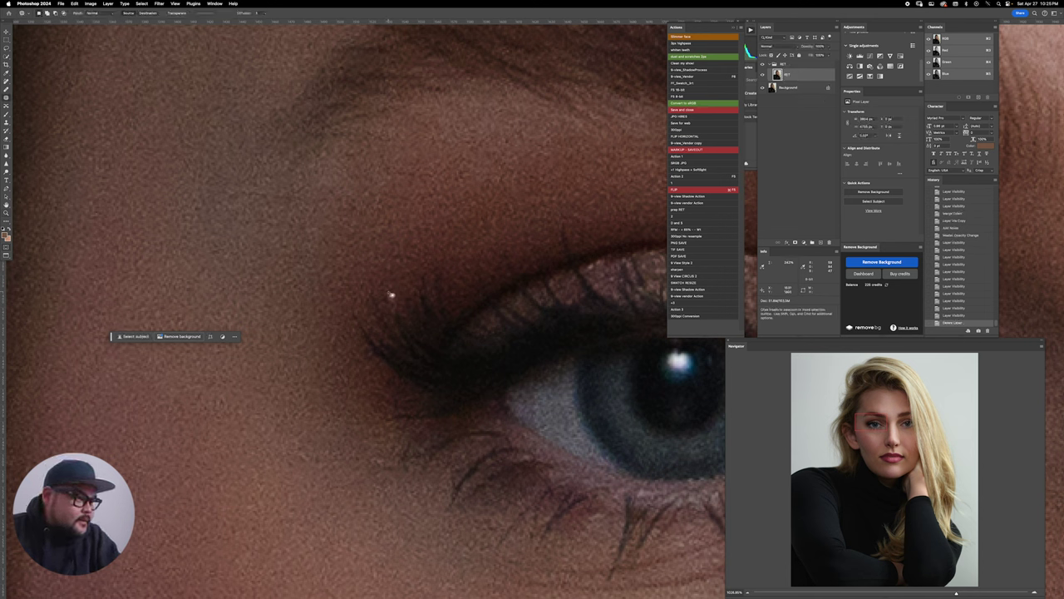
drag(404, 321, 398, 268)
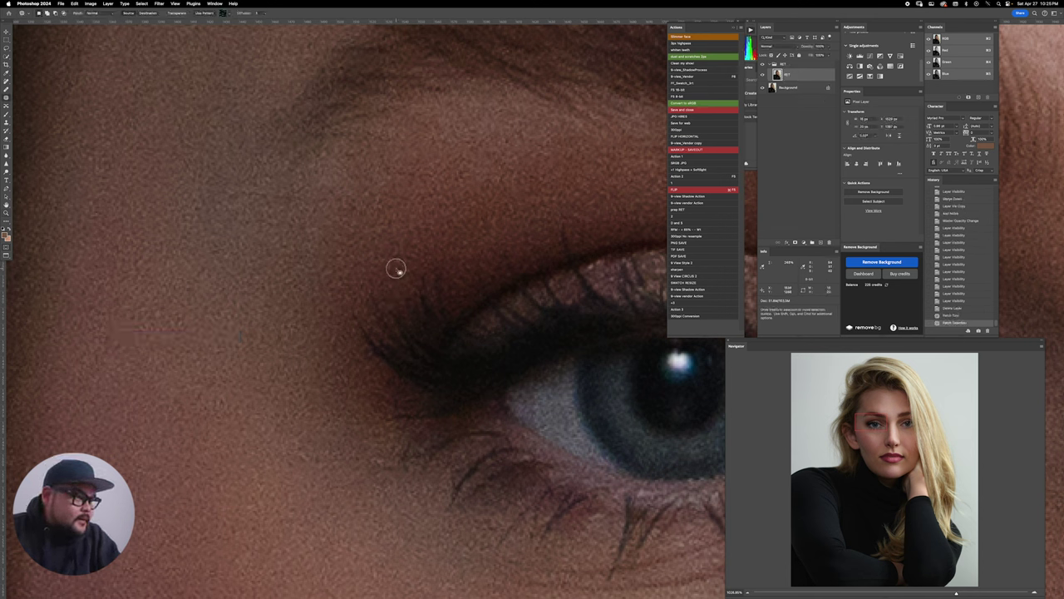
key(super+d)
Step: Duplicate the patched RET layer as a new layer named Grain
key(super+alt+j)
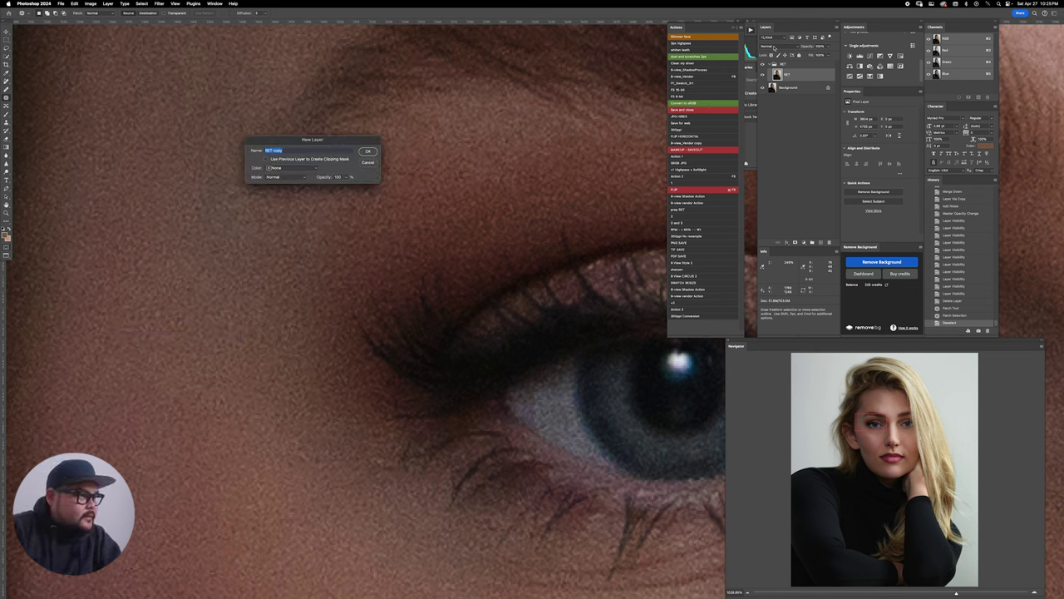
text(Grain)
key(Return)
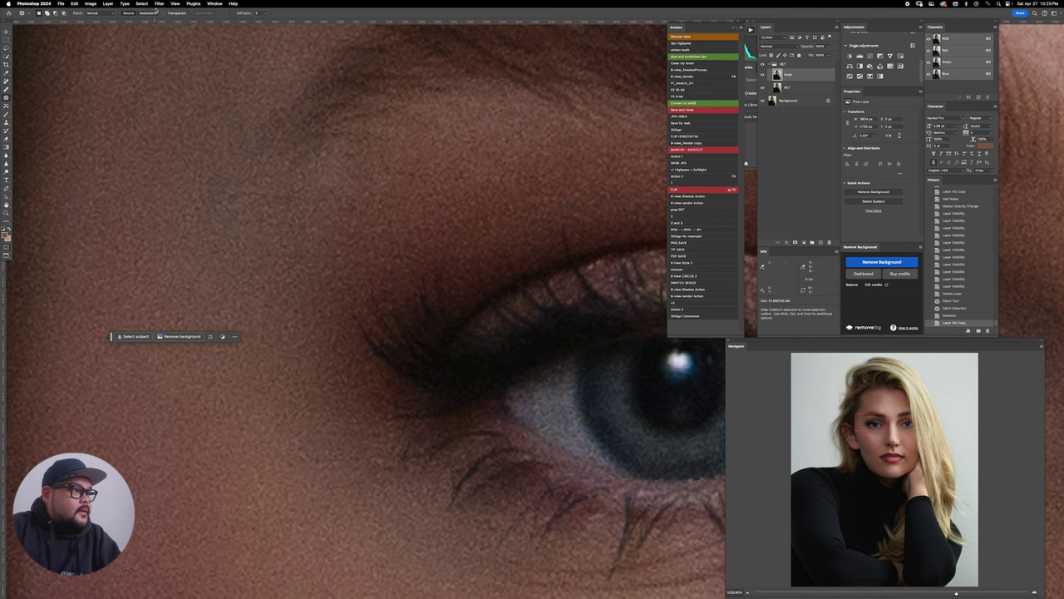
click(159, 4)
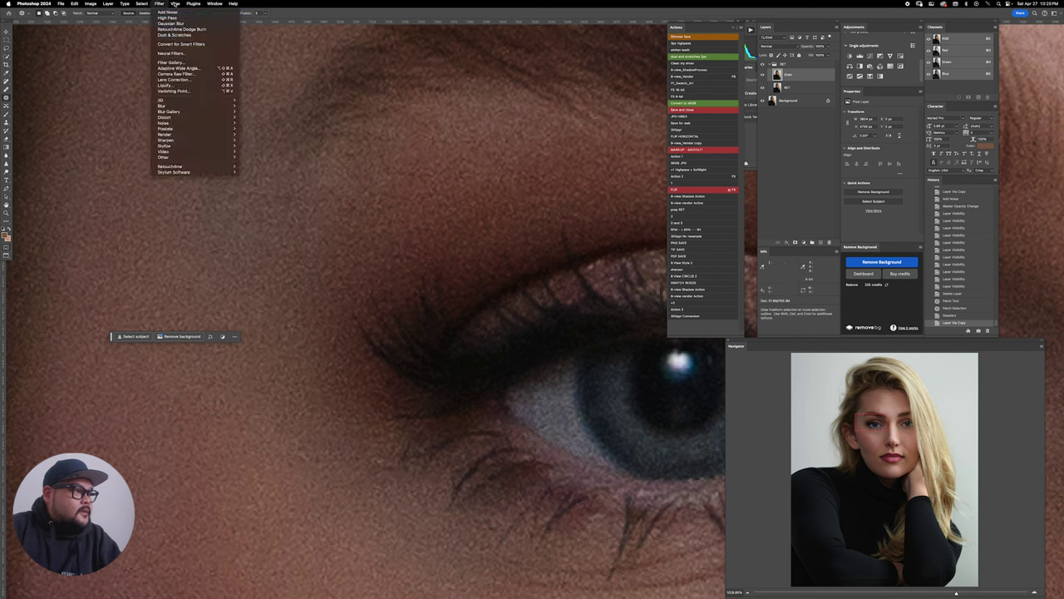
click(340, 4)
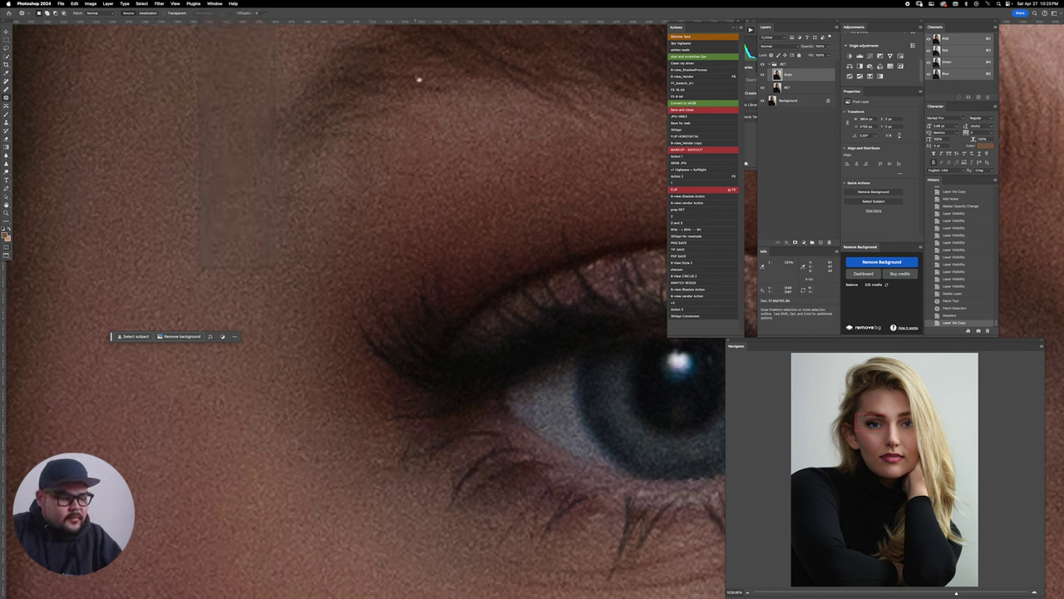
key(super)
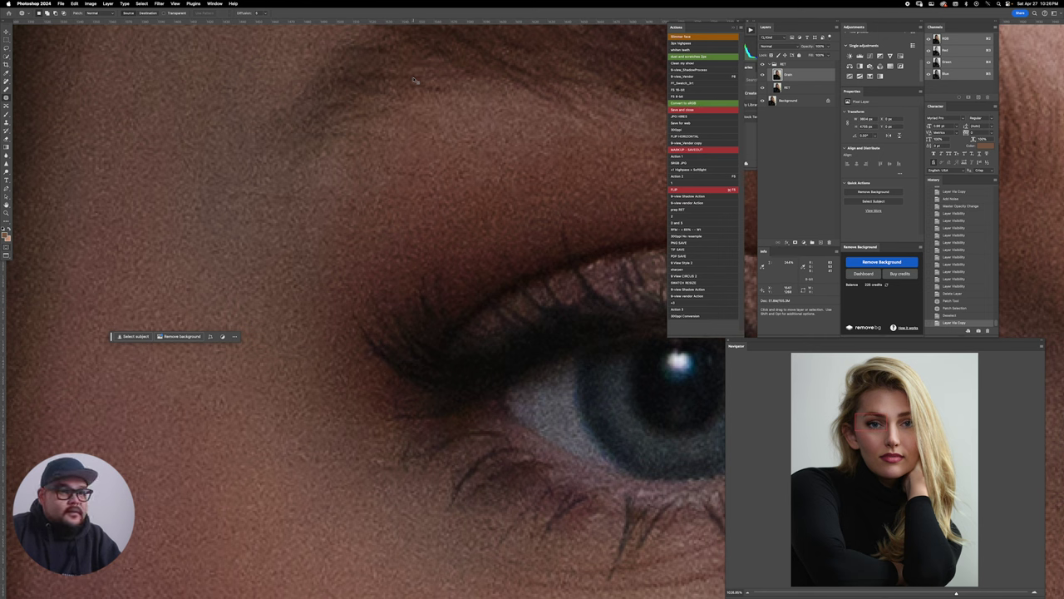
key(l)
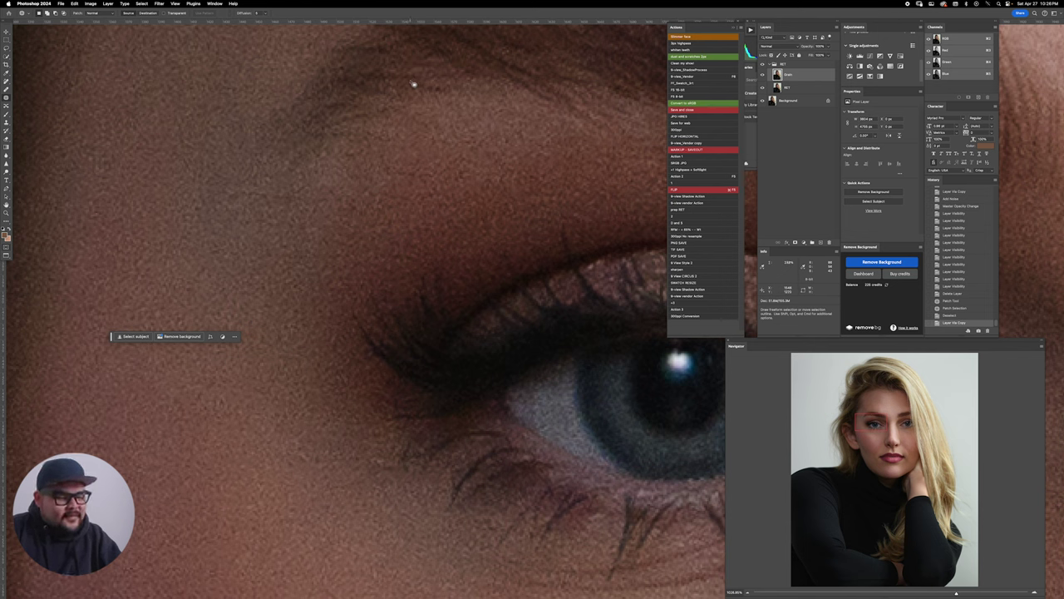
key(v)
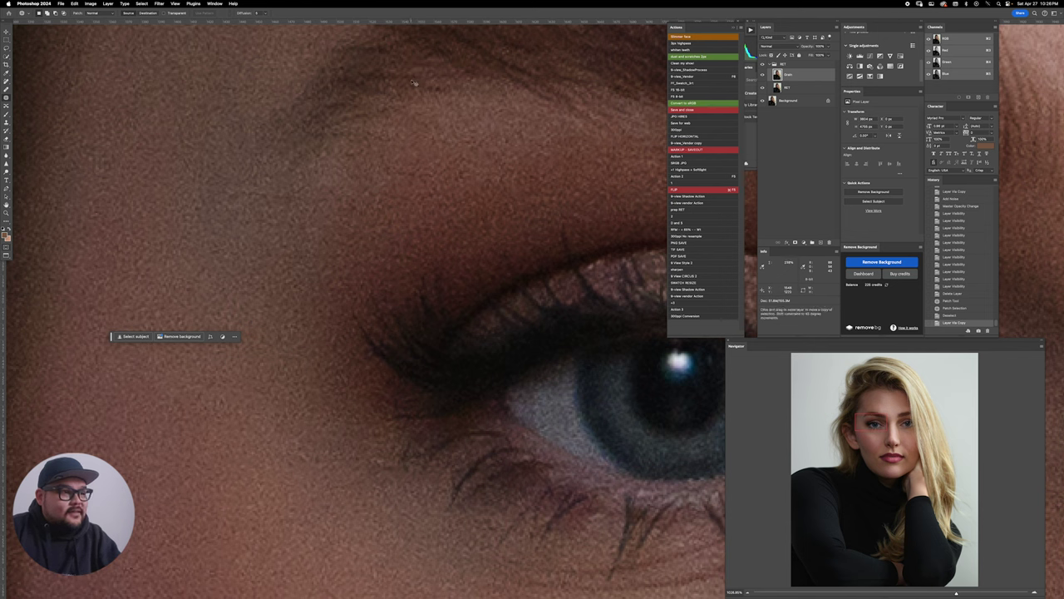
key(l)
key(z)
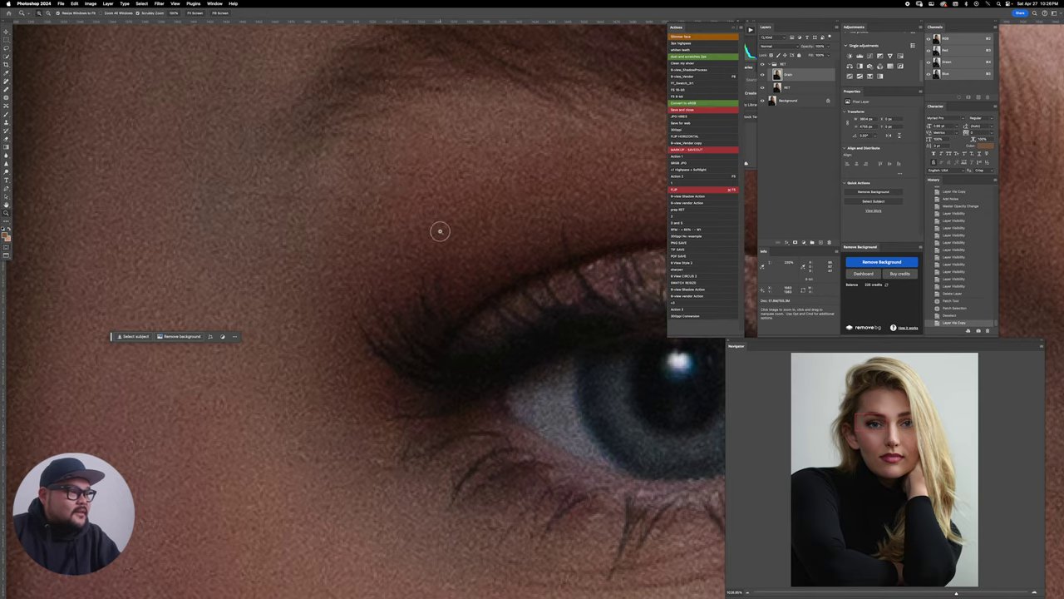
Step: Apply the Add Noise filter to the Grain layer and lower the layer's opacity to 50%
drag(440, 231, 419, 231)
key(v)
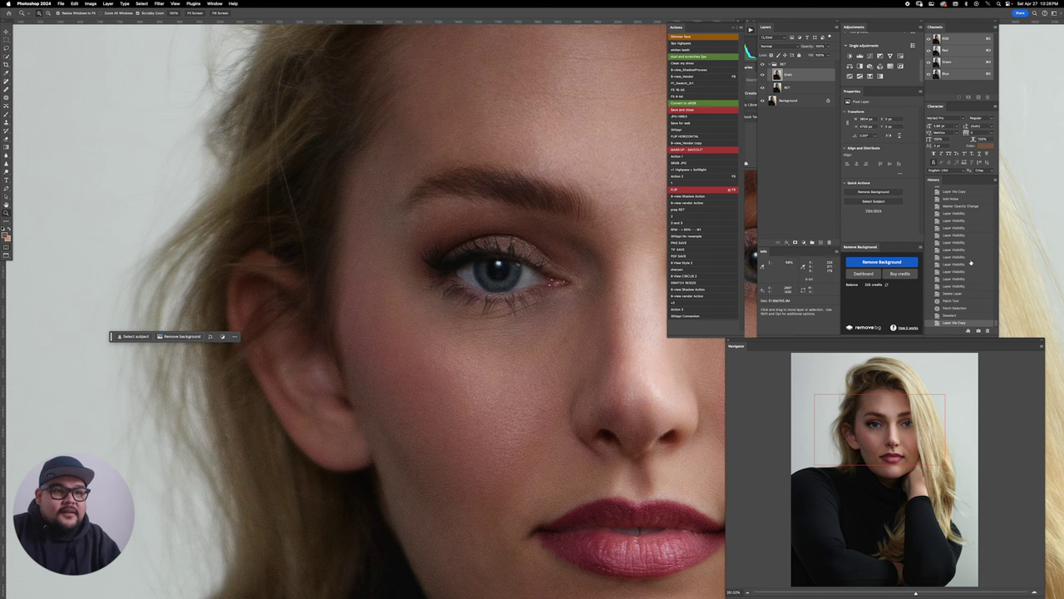
key(z)
click(158, 4)
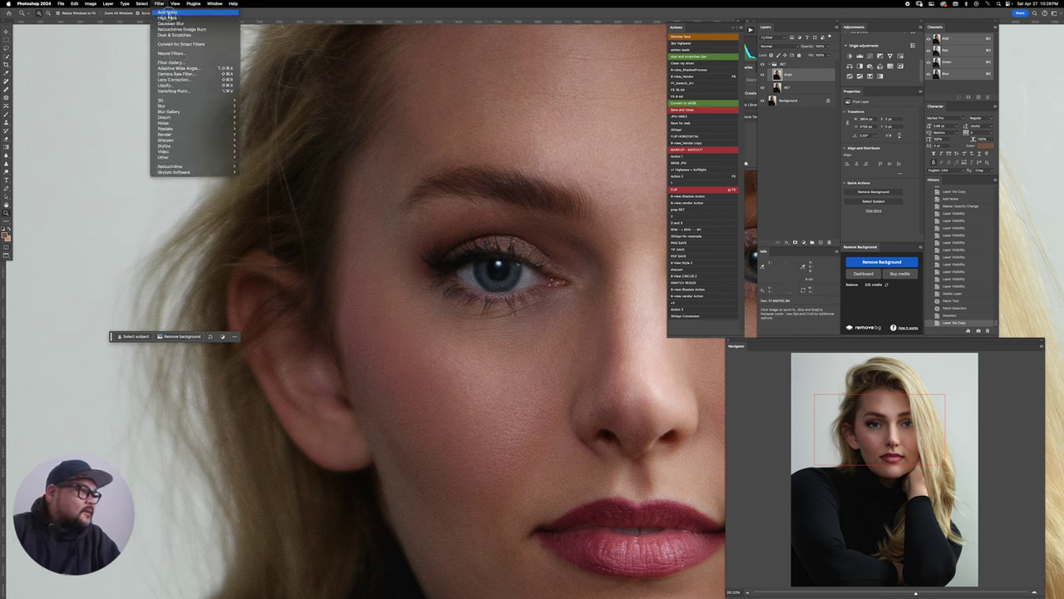
key(Escape)
key(v)
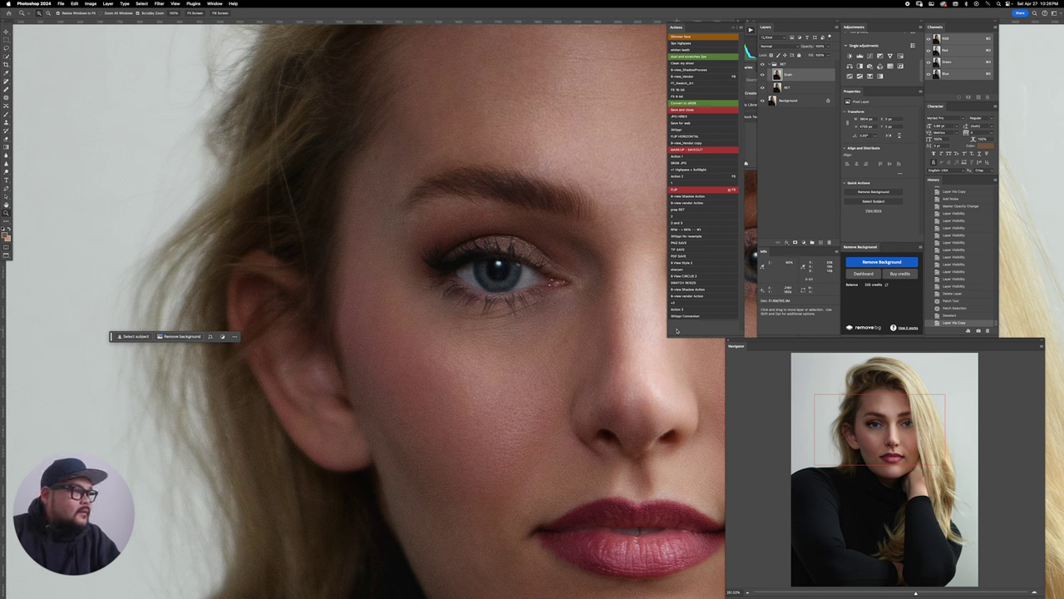
key(z)
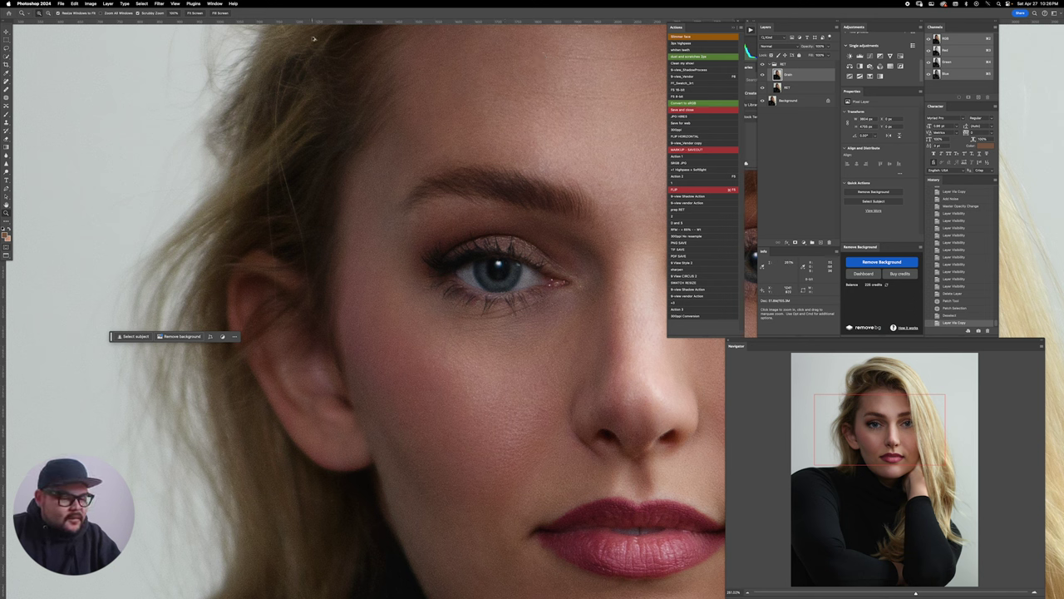
key(v)
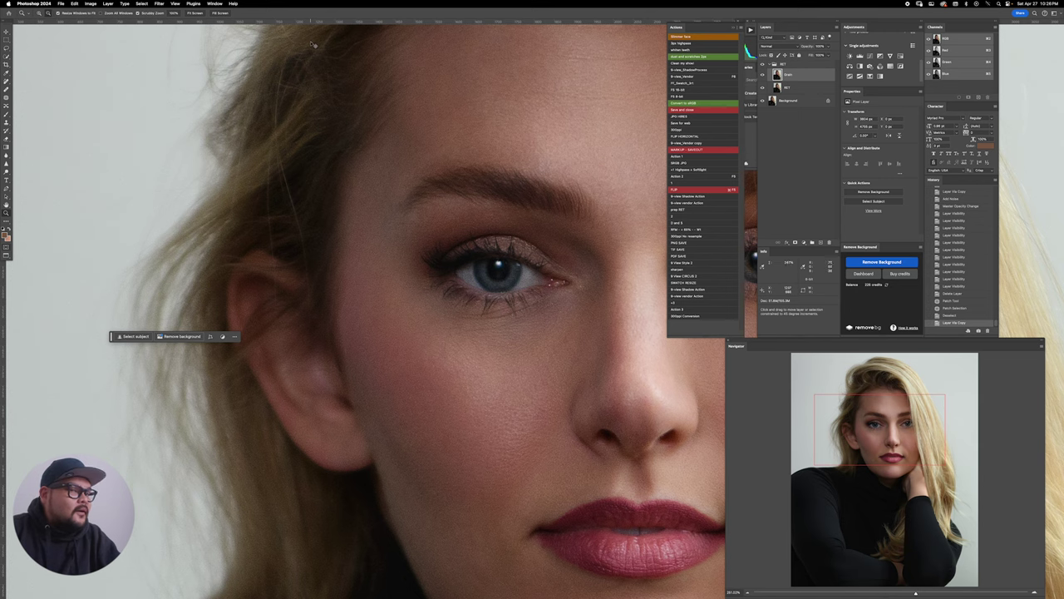
key(z)
click(160, 4)
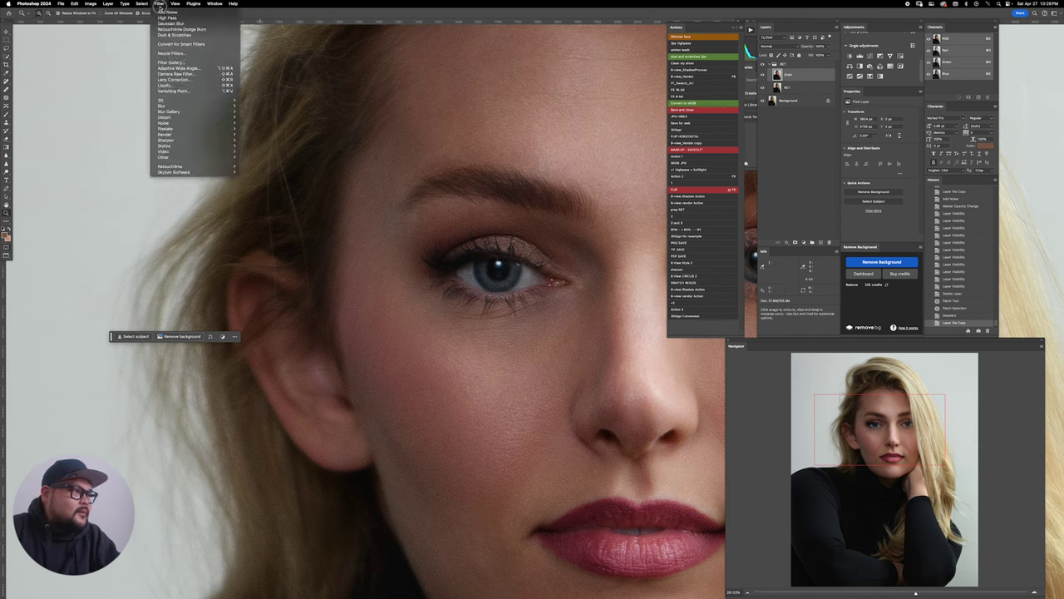
click(166, 16)
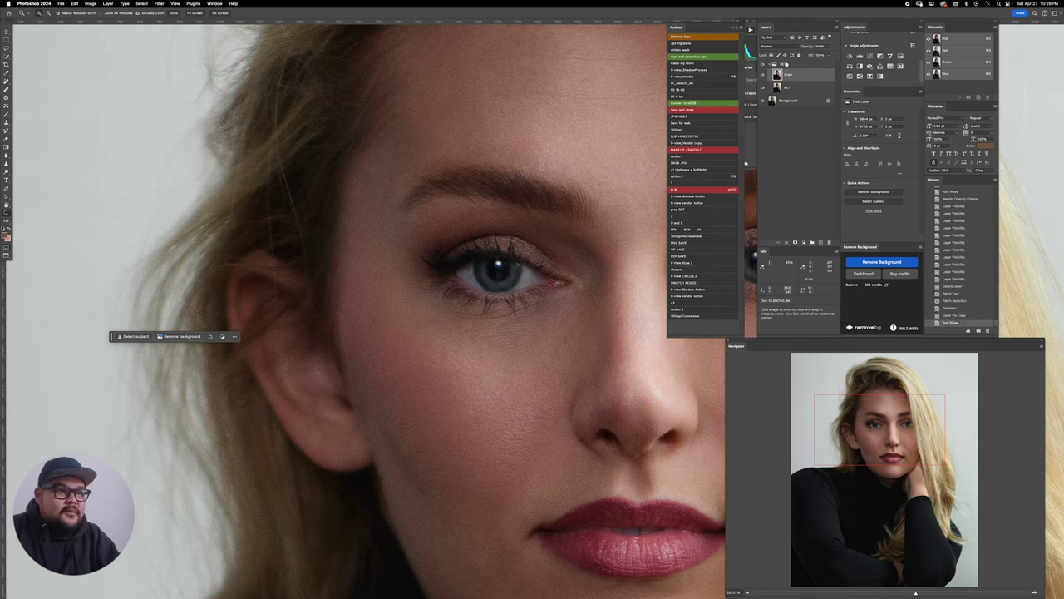
key(5)
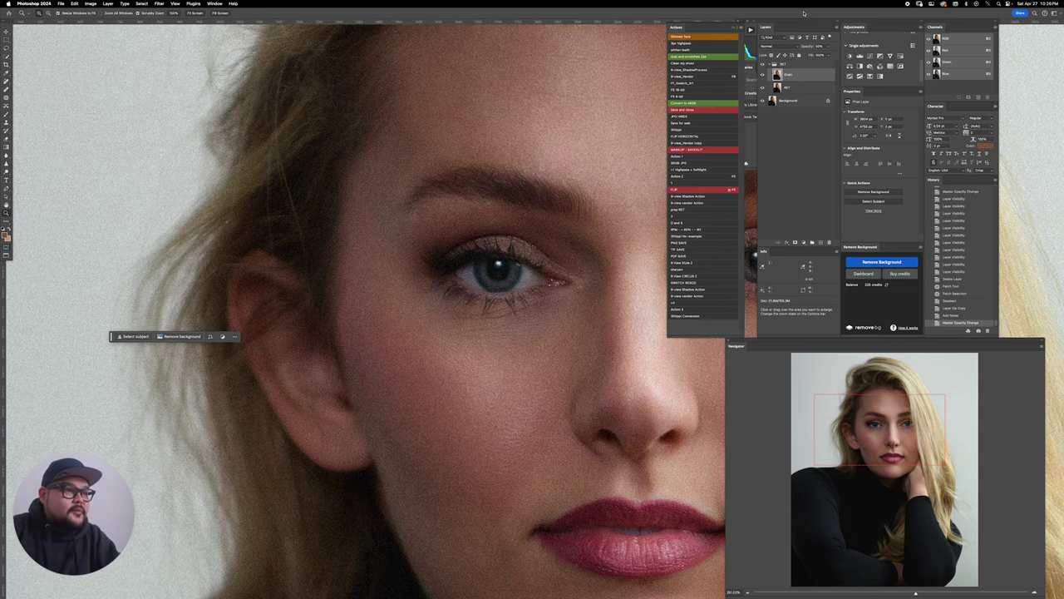
Step: Toggle the Grain layer's visibility to check the grain on the face, and examine the portrait from close up to full view
click(763, 75)
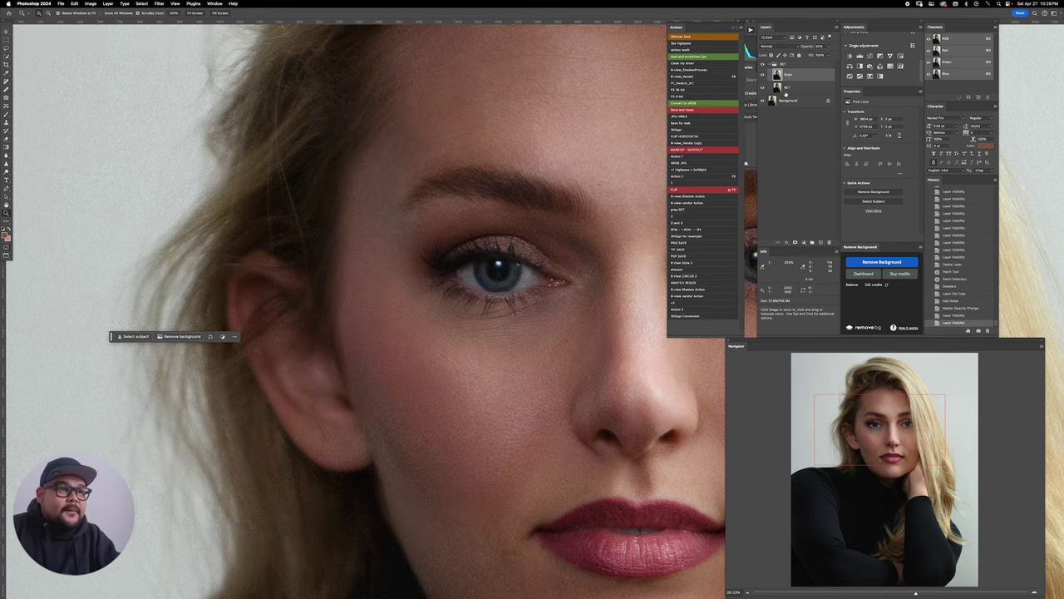
drag(532, 244, 463, 283)
drag(574, 282, 611, 278)
mouse_move(545, 262)
mouse_down()
mouse_move(553, 258)
mouse_move(544, 273)
mouse_up()
drag(546, 274, 523, 251)
drag(523, 251, 521, 248)
scroll(518, 250, up, 2)
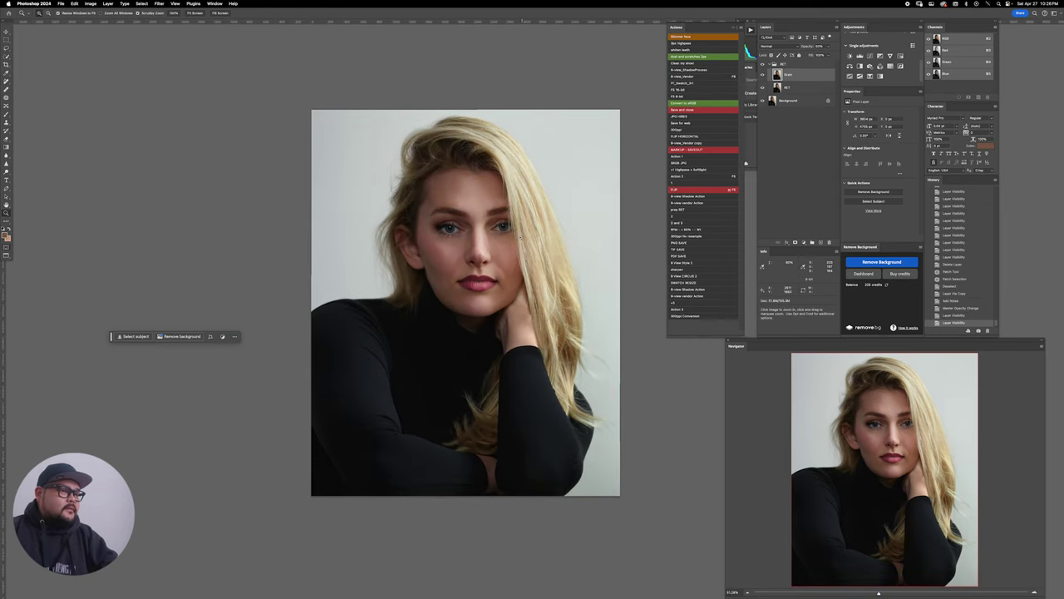
Step: Change the canvas surround to the custom colour and inspect the whole portrait and the face against it
right_click(627, 128)
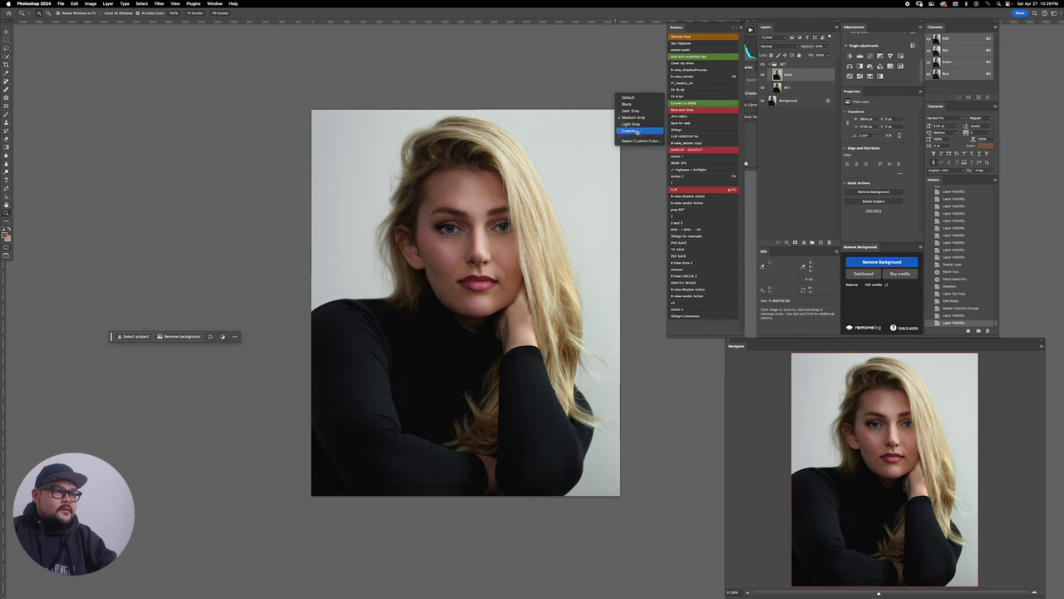
click(632, 130)
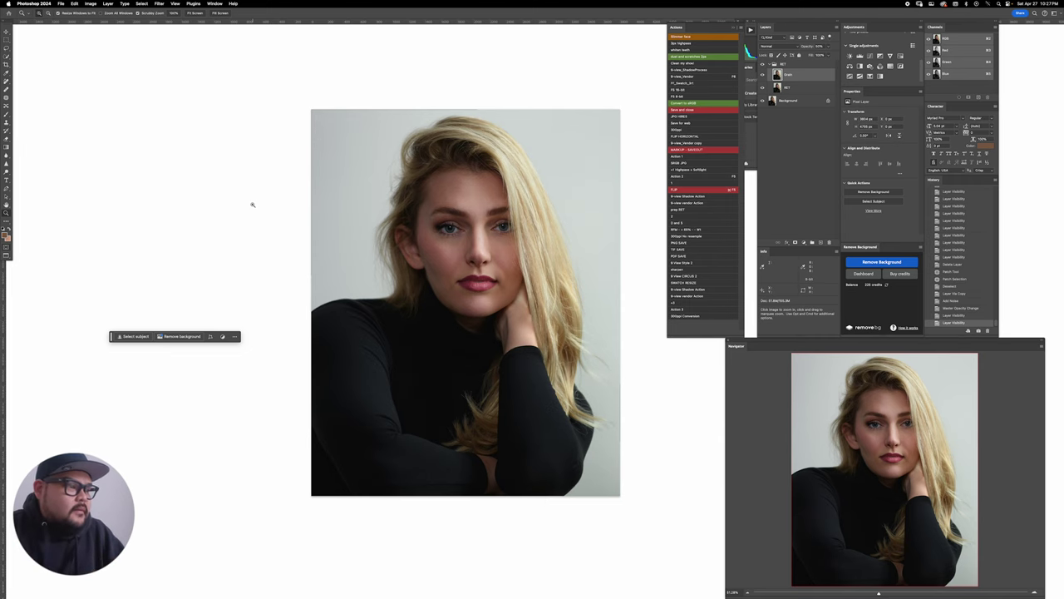
drag(470, 220, 496, 245)
click(497, 246)
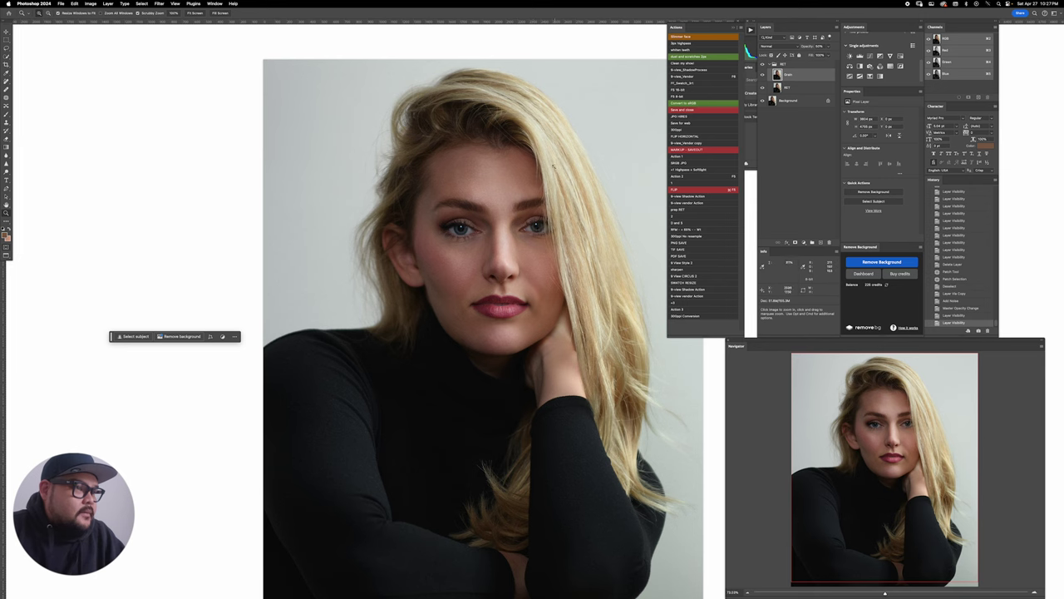
click(504, 247)
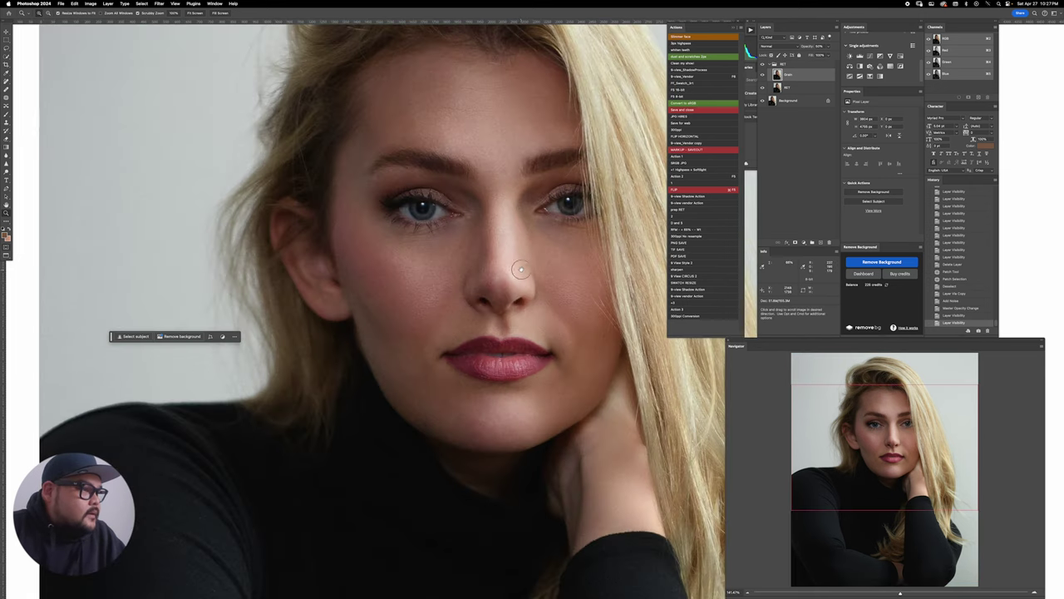
drag(521, 269, 484, 303)
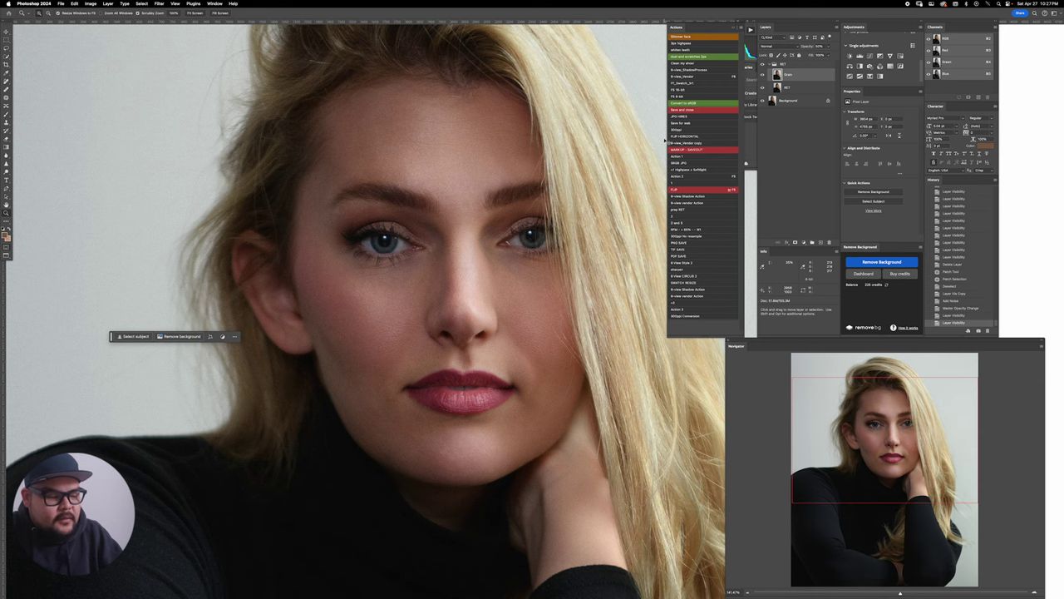
Step: Save the retouched document, switch to Lightroom Classic and show the filmstrip
key(super+s)
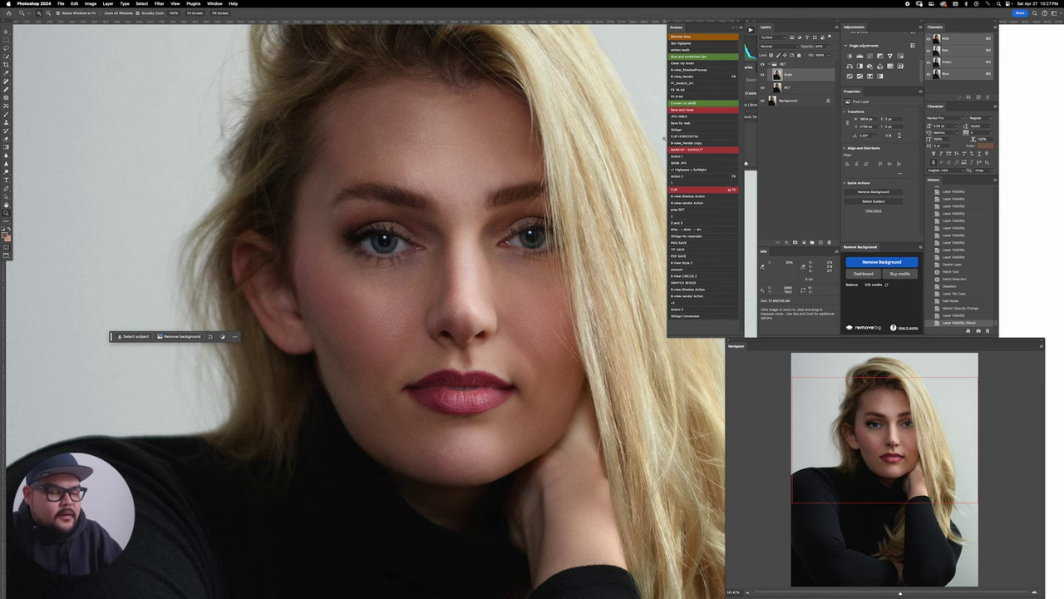
key(v)
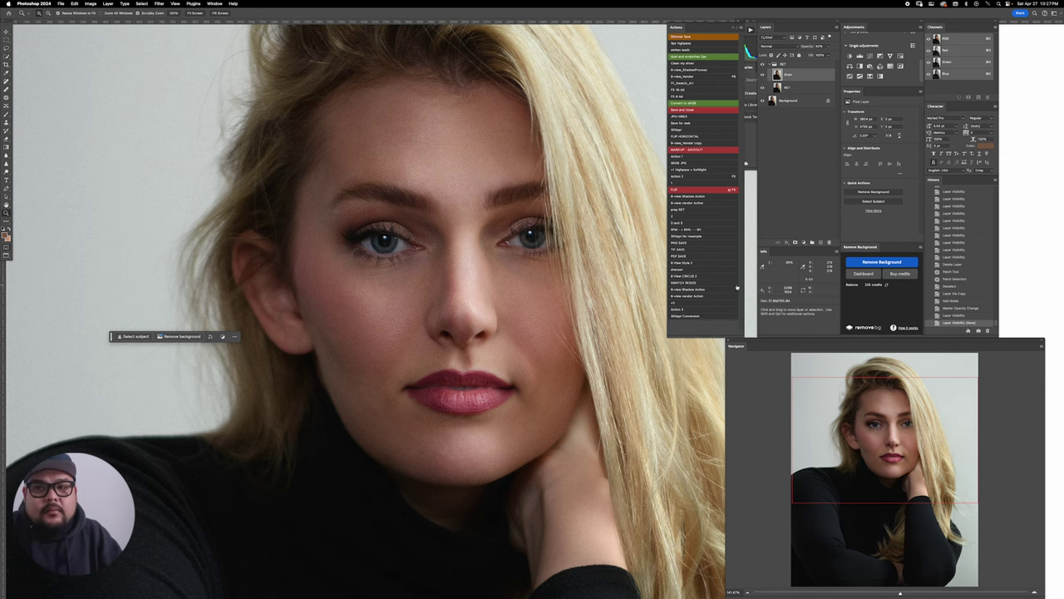
key(super+Tab)
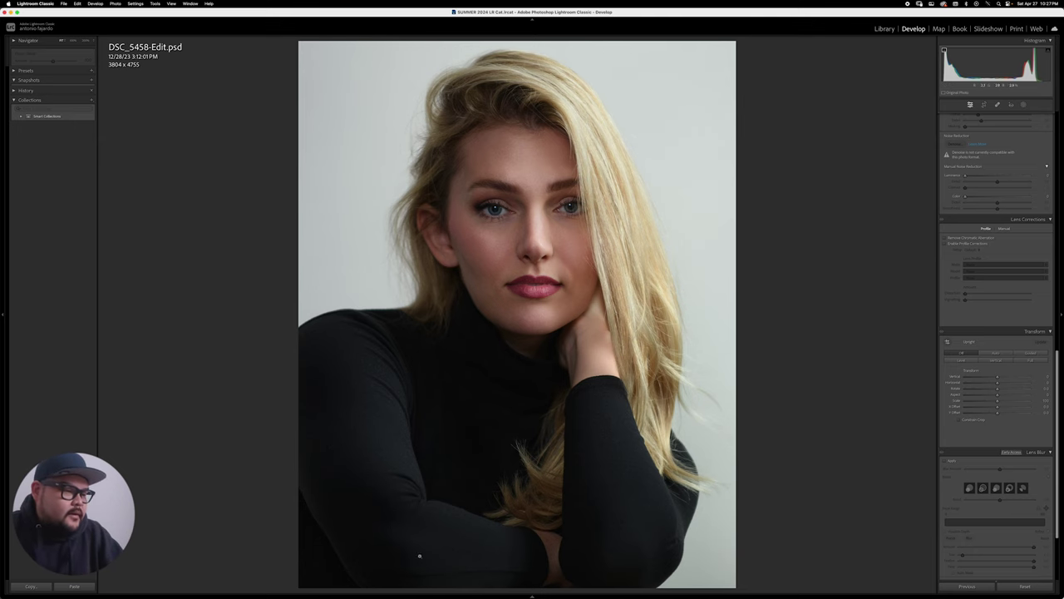
click(532, 593)
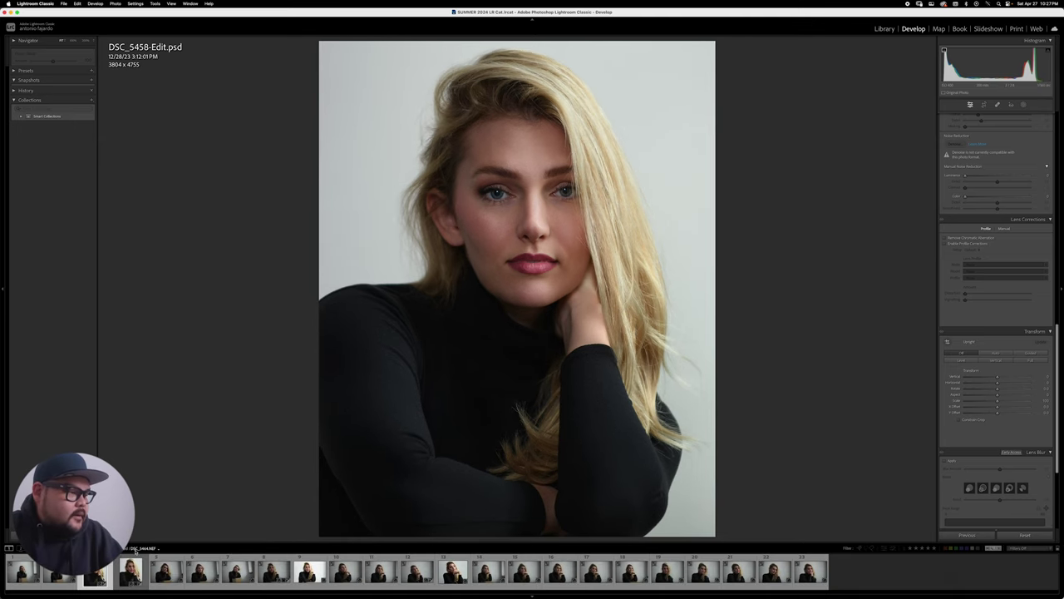
Step: Compare the original DSC_5458.NEF with DSC_5458-Edit.psd, and view the edited portrait with the interface blacked out
click(130, 572)
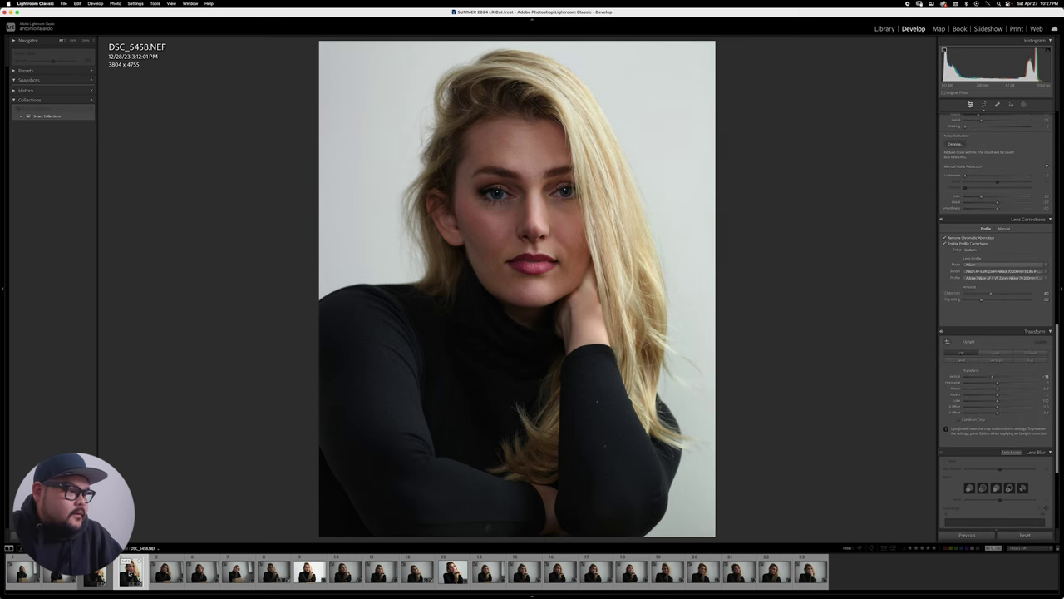
click(96, 574)
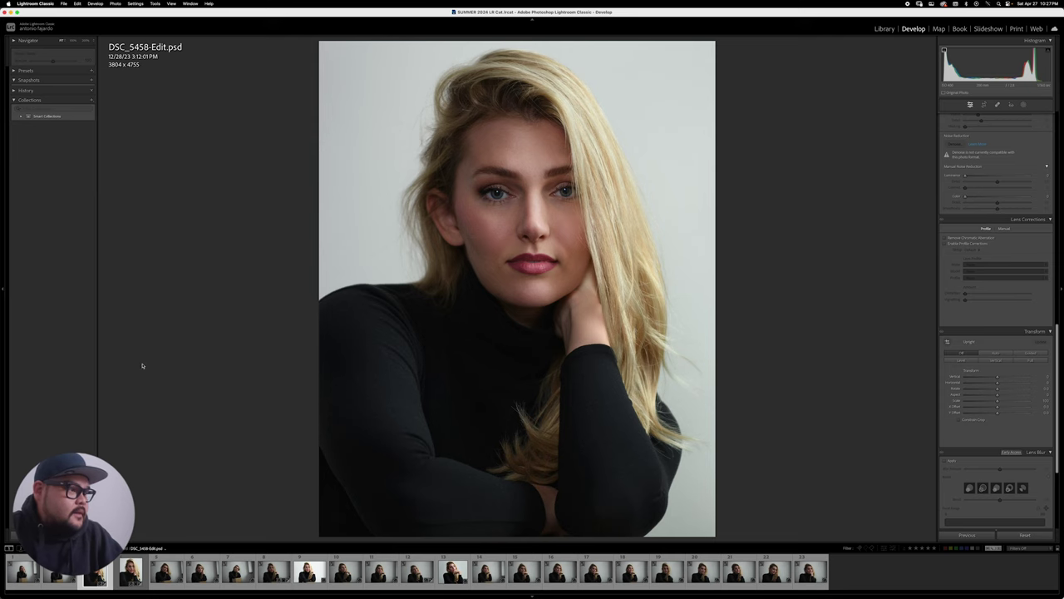
click(131, 569)
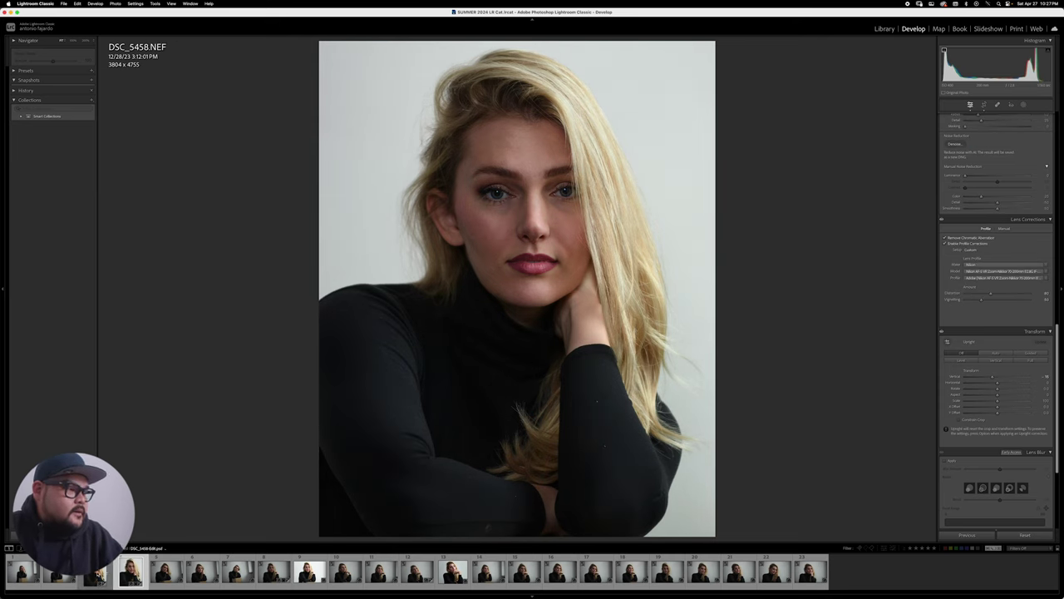
click(96, 572)
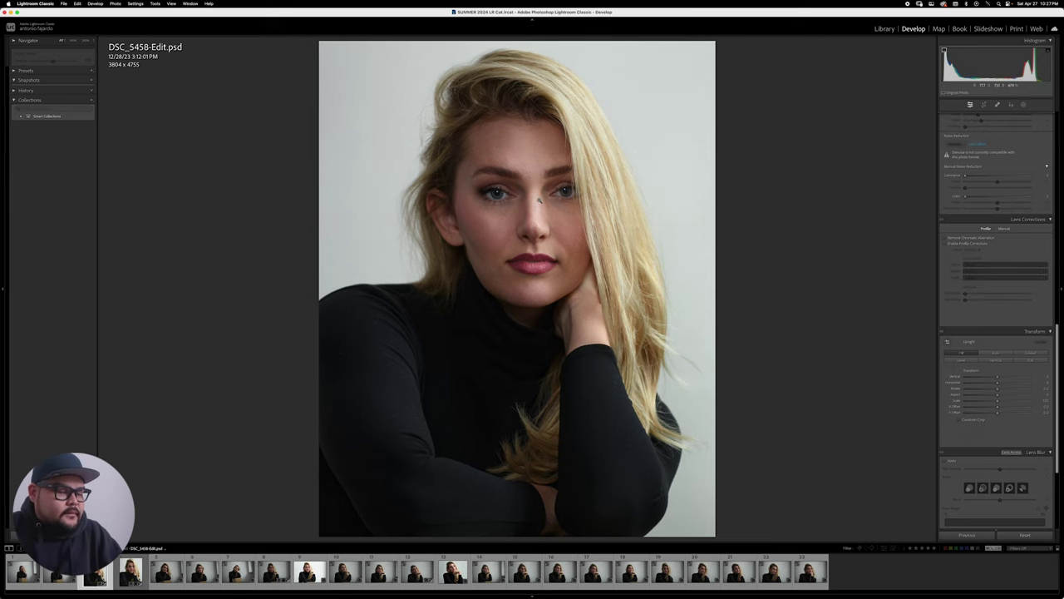
key(l)
key(l)
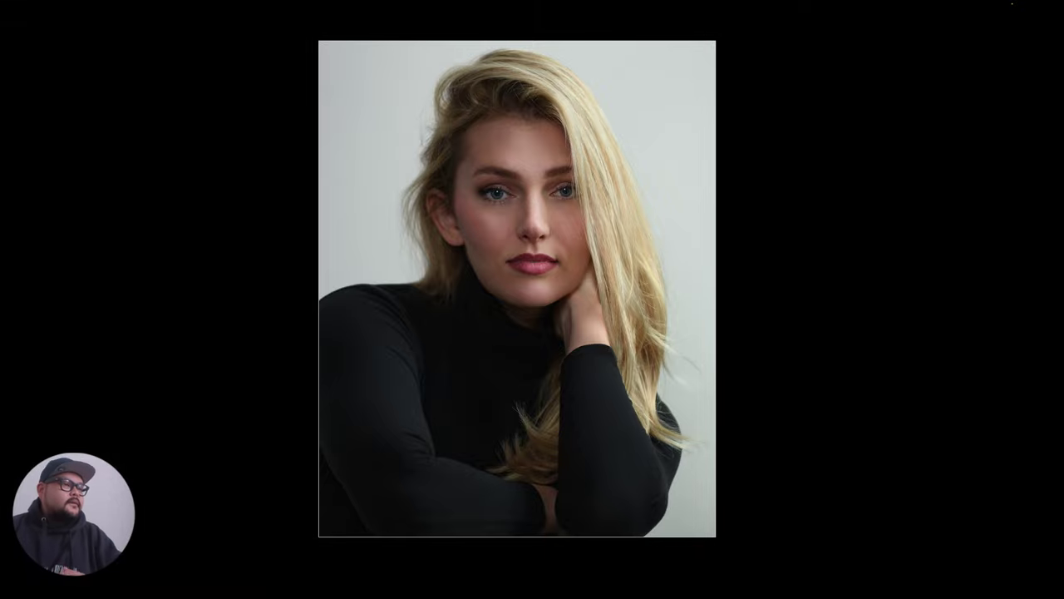